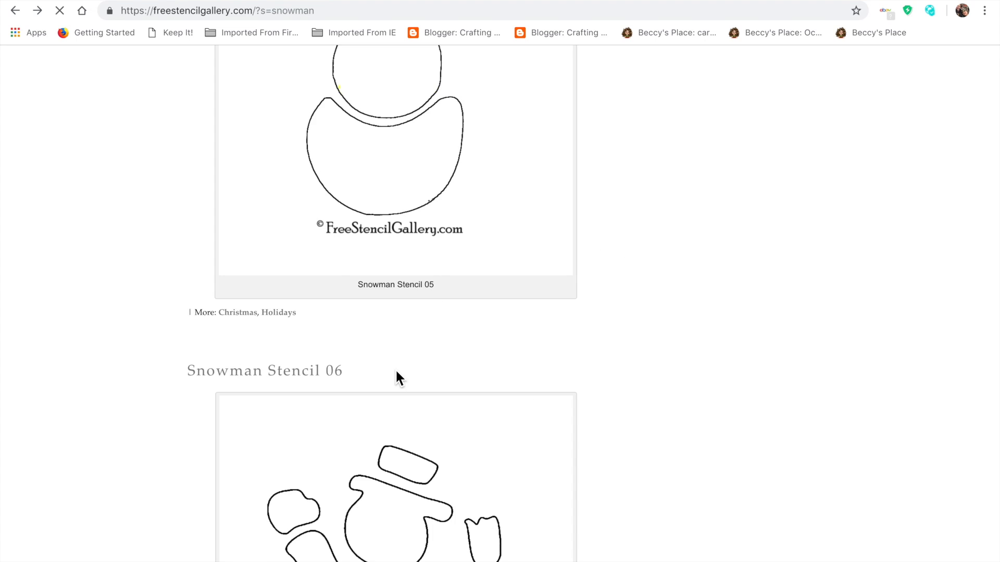
Step: Look through the snowman stencil results and open the full-size image of Snowman Stencil 05
scroll(391, 250, "up", 10)
scroll(388, 251, "up", 8)
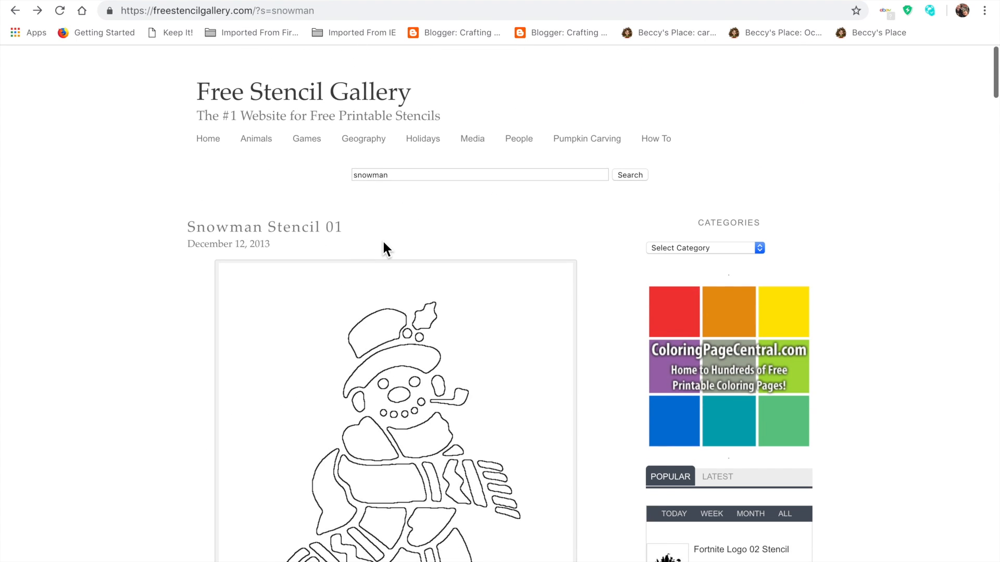
scroll(481, 299, "down", 15)
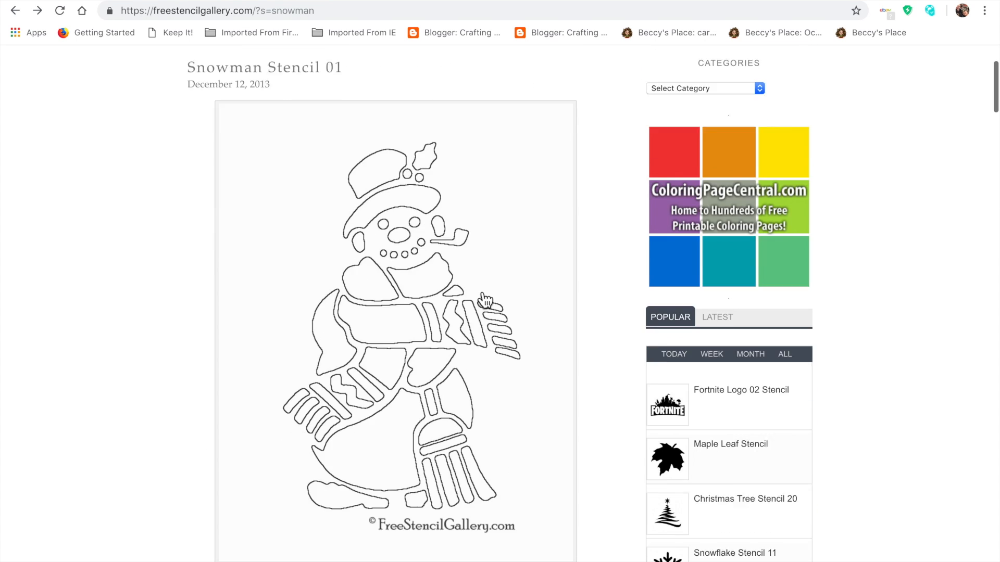
scroll(484, 300, "down", 20)
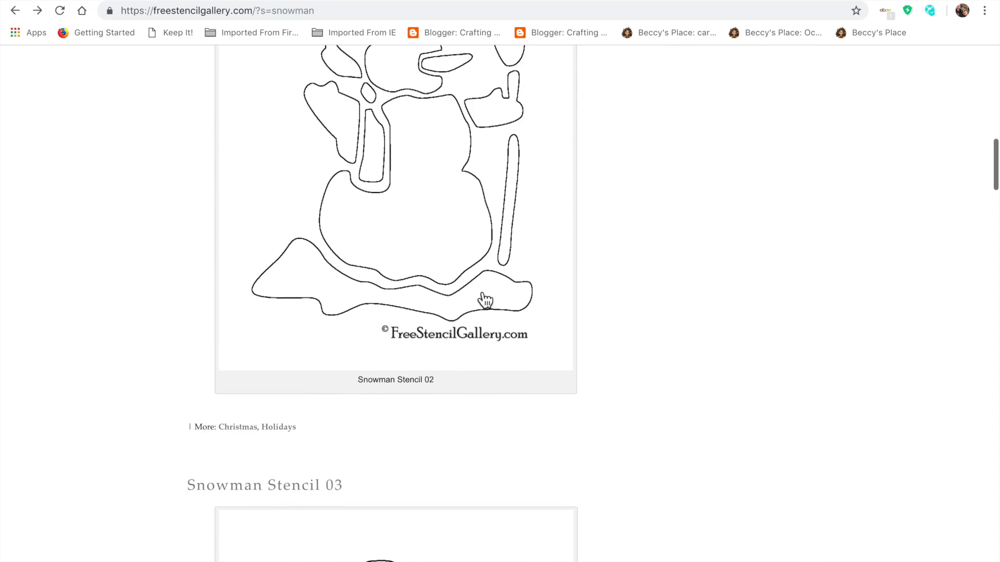
scroll(484, 300, "down", 20)
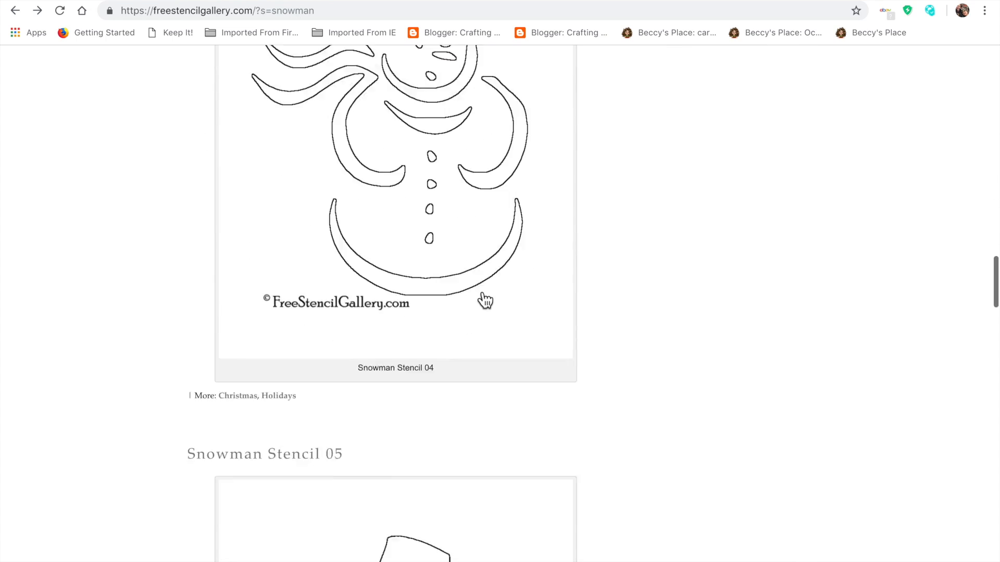
scroll(480, 298, "up", 15)
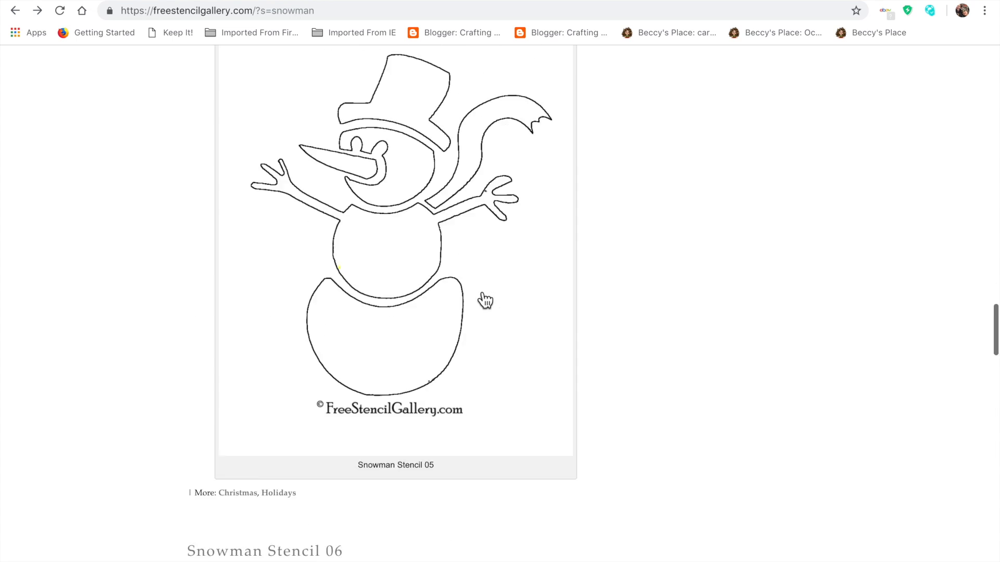
scroll(480, 299, "down", 6)
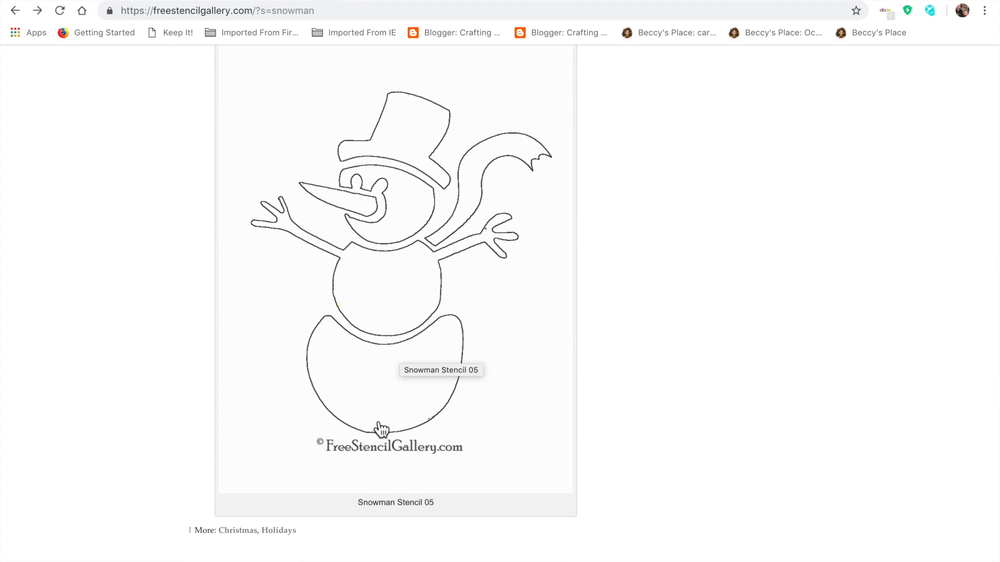
left_click(401, 384)
Step: Save the Snowman Stencil 05 image to the iCloud Desktop folder as a JPEG image
right_click(501, 462)
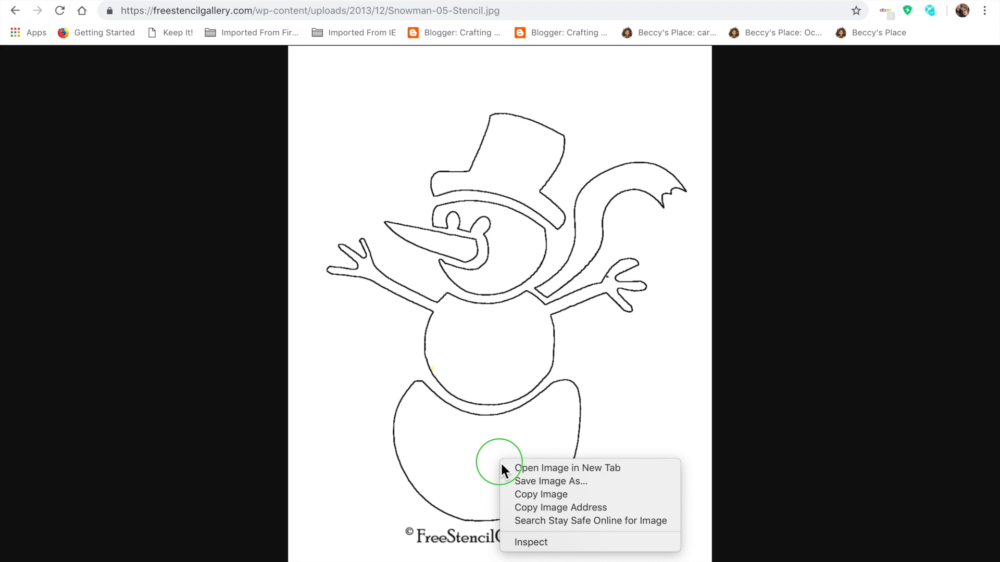
left_click(542, 486)
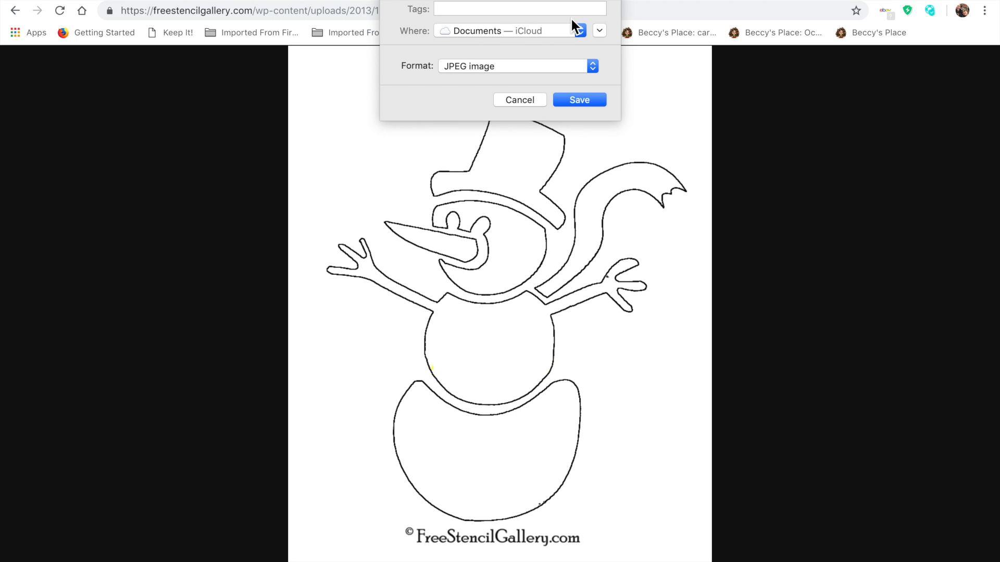
left_click(580, 34)
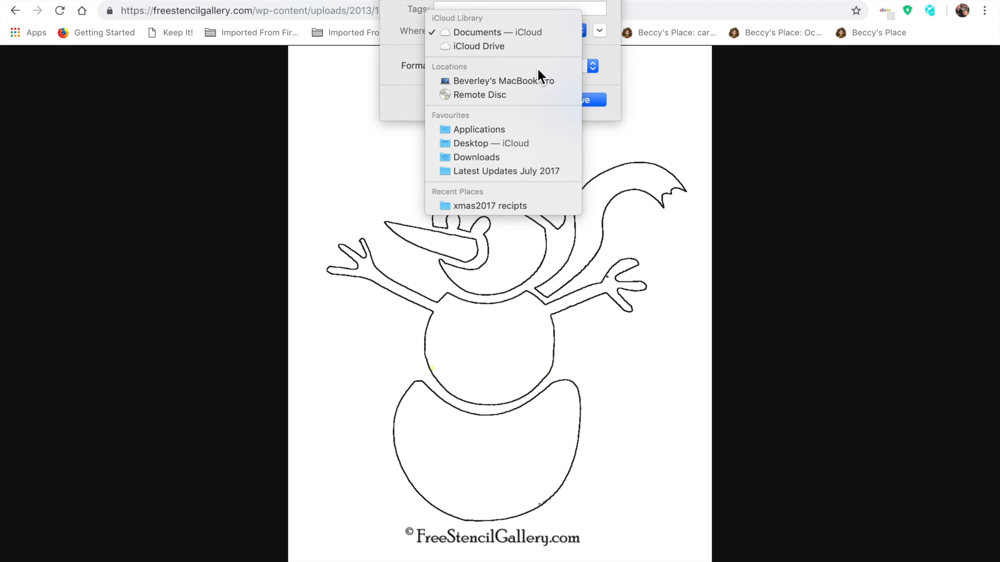
left_click(500, 146)
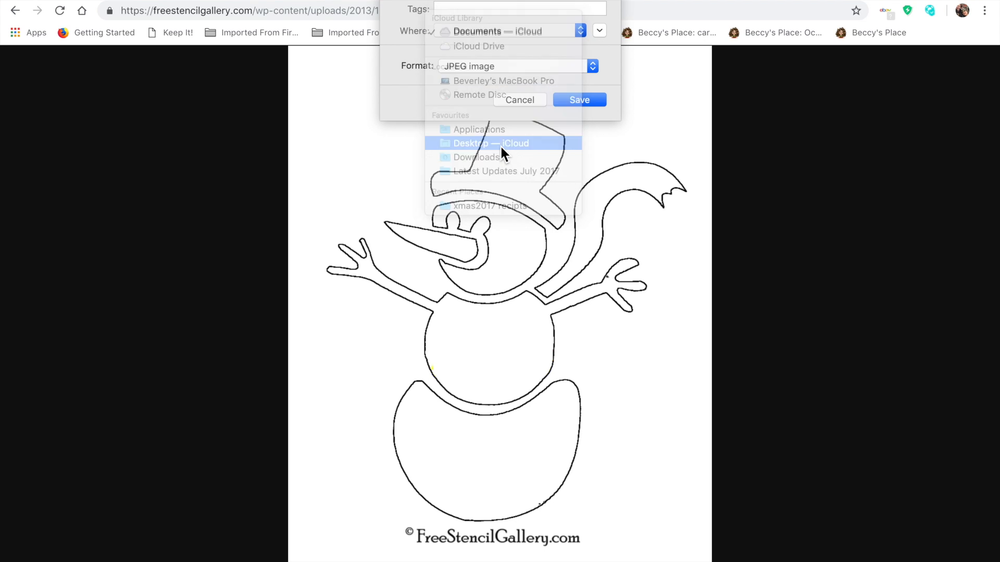
left_click(580, 101)
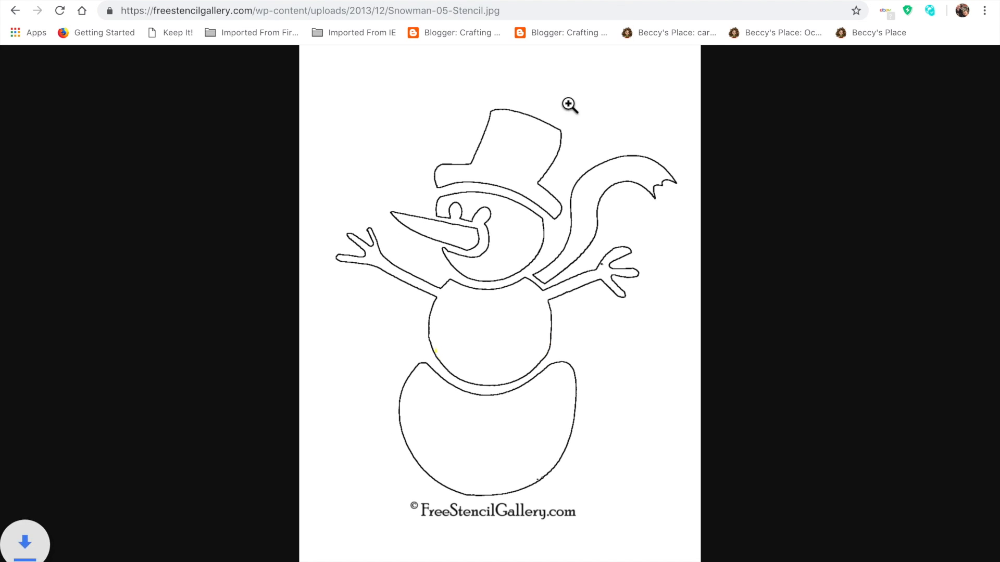
Step: Switch to CanvasWorkspace, go to its home page and dismiss the PC version upgrade notice
left_click(60, 1)
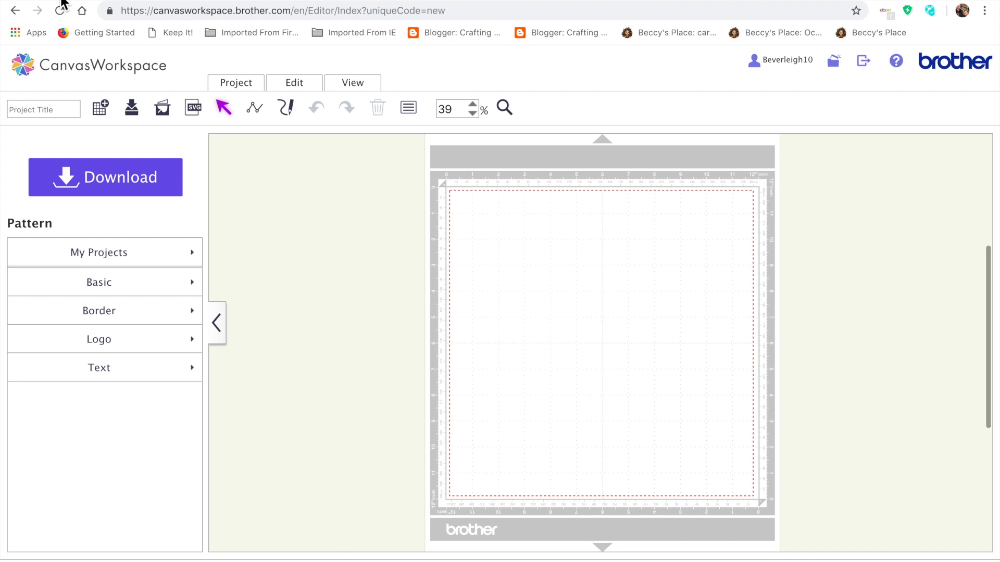
left_click(54, 65)
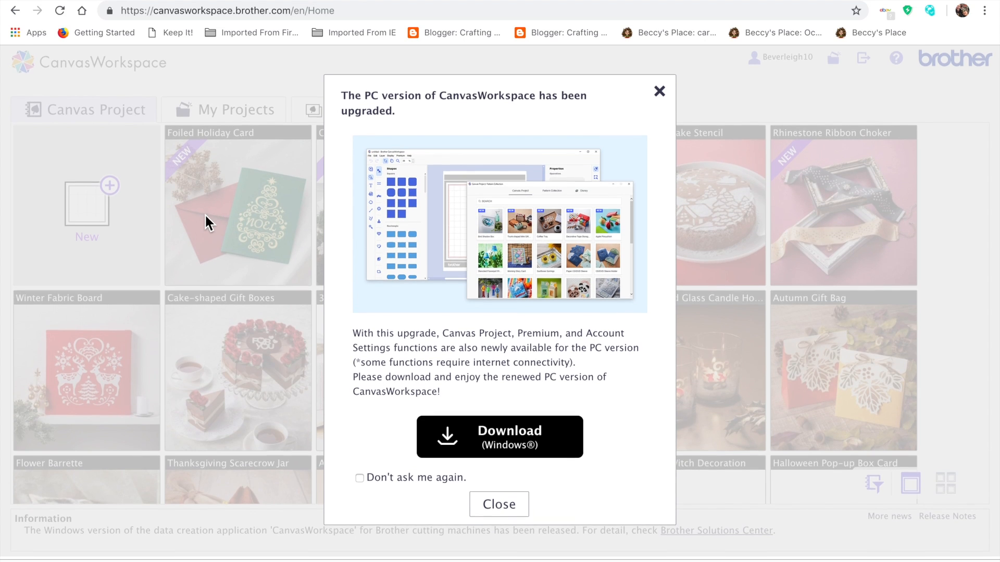
left_click(667, 99)
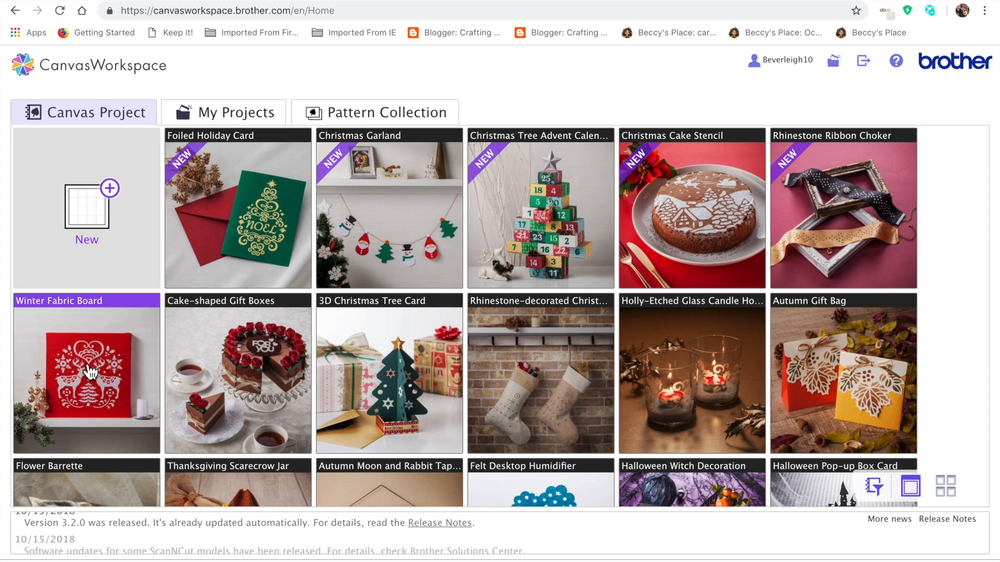
Step: Browse the Canvas Project gallery and examine the Coffee Tray project's details and its import and download options
scroll(89, 370, "down", 3)
scroll(162, 357, "down", 3)
scroll(162, 357, "up", 6)
scroll(161, 355, "down", 10)
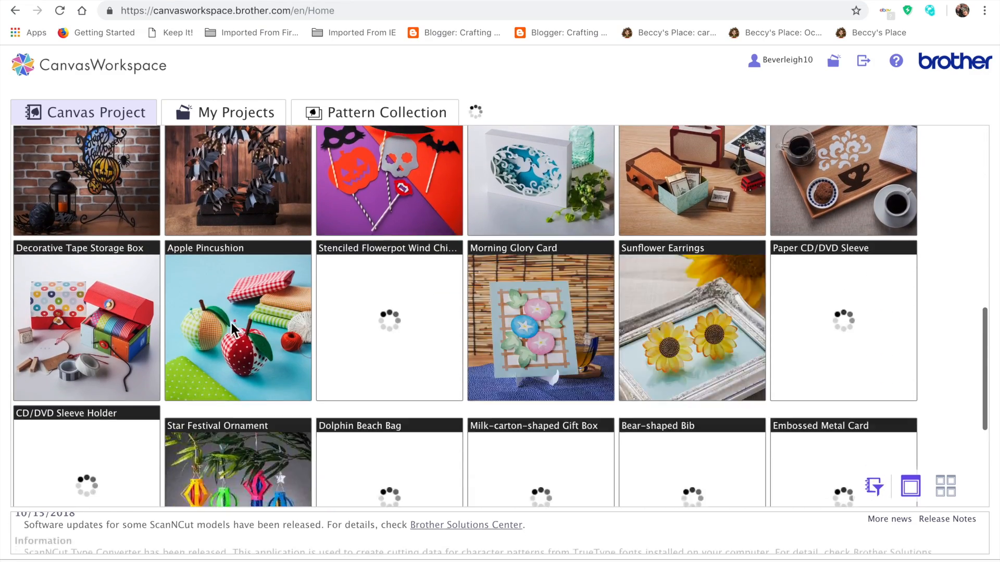
scroll(829, 193, "up", 1)
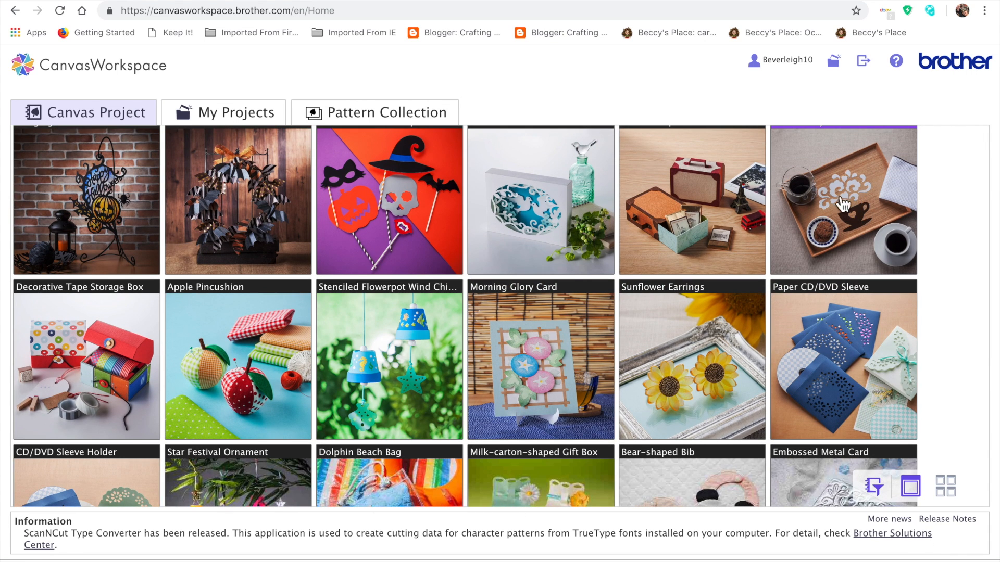
left_click(832, 235)
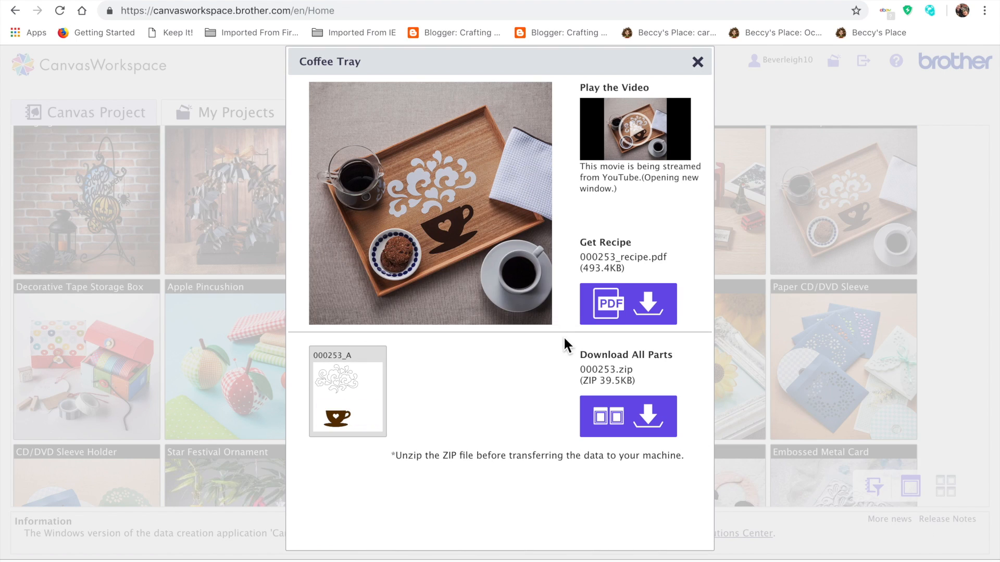
mouse_move(339, 379)
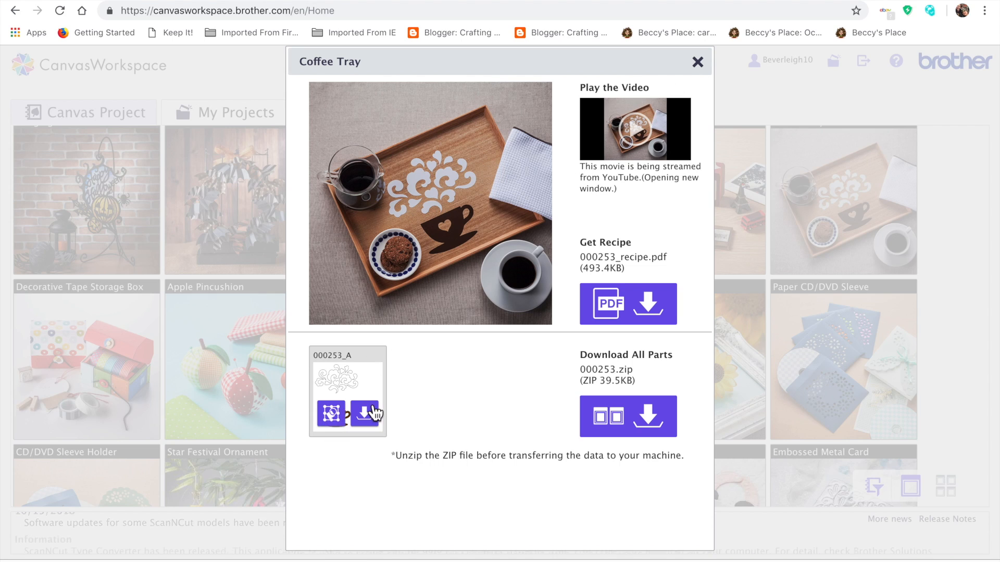
mouse_move(333, 423)
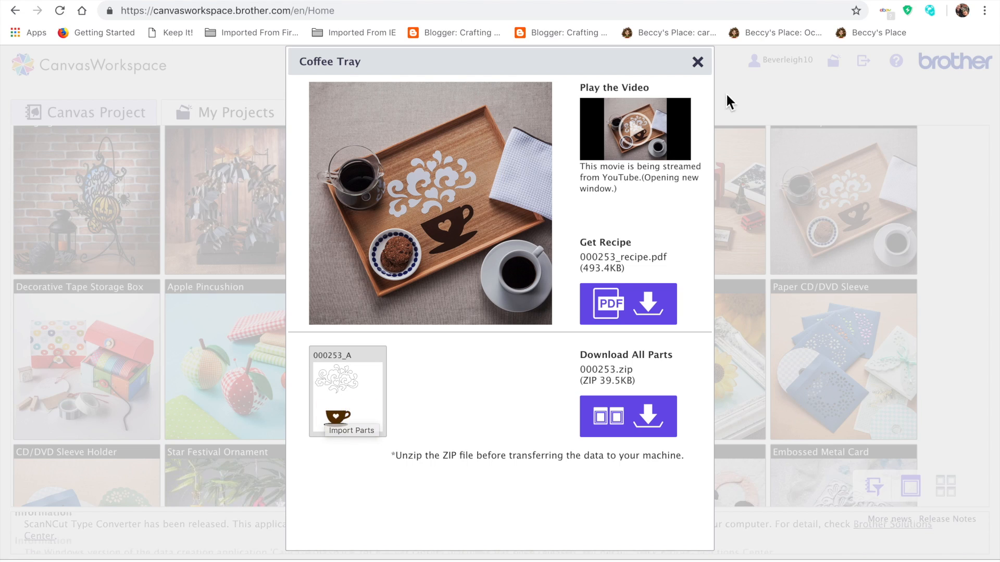
left_click(698, 61)
Step: Examine the Winter Fabric Board project's picture and its pattern part, and close its details
scroll(341, 277, "up", 3)
scroll(341, 277, "up", 8)
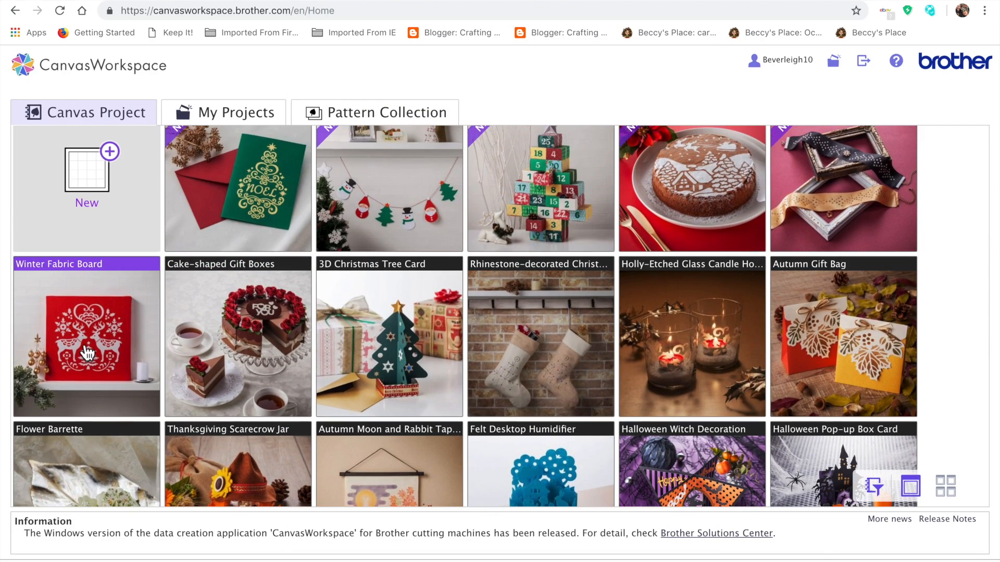
left_click(87, 354)
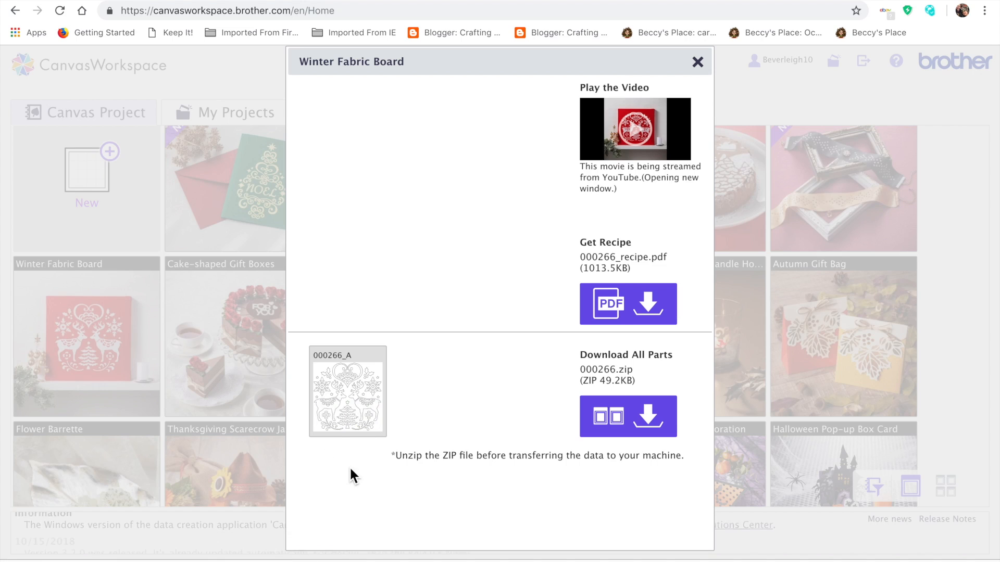
mouse_move(336, 423)
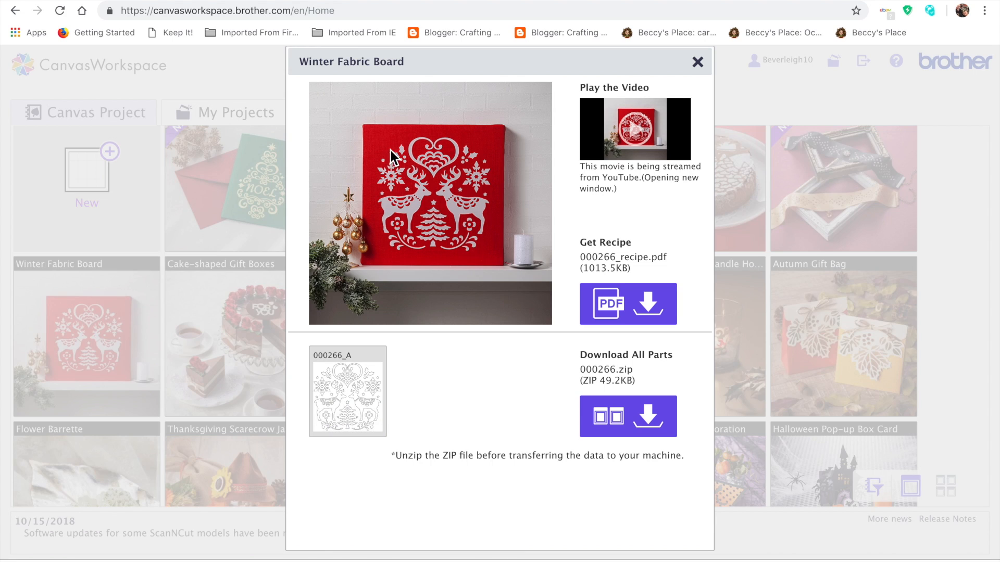
left_click(698, 63)
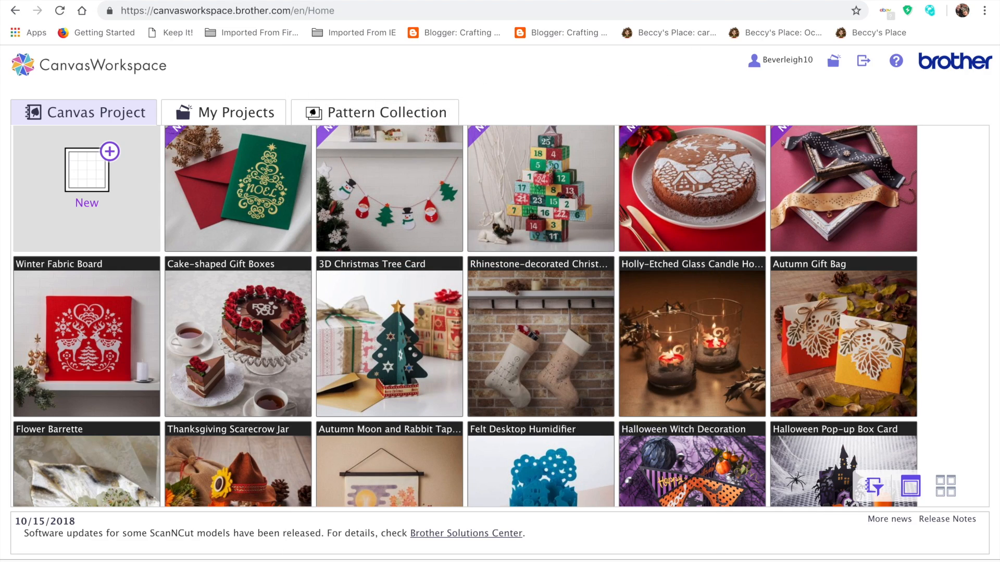
Step: Check the snowman stencil image again, return to CanvasWorkspace and create a new blank project
left_click(246, 0)
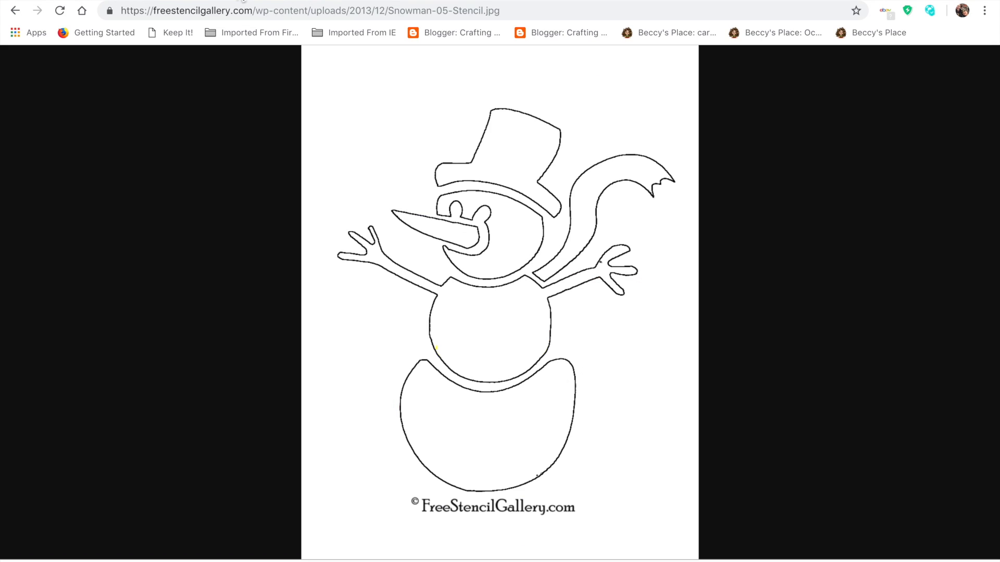
left_click(95, 1)
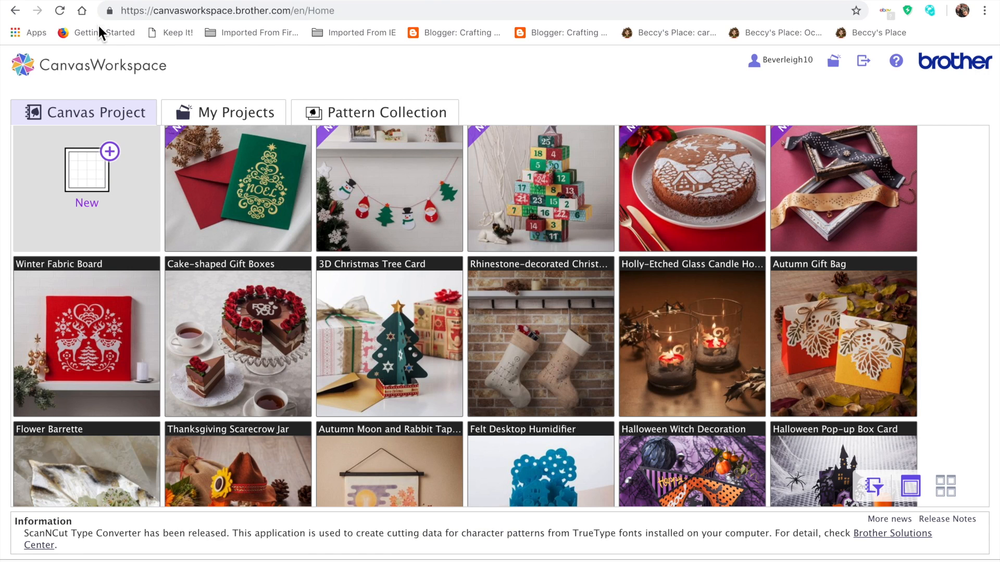
left_click(88, 186)
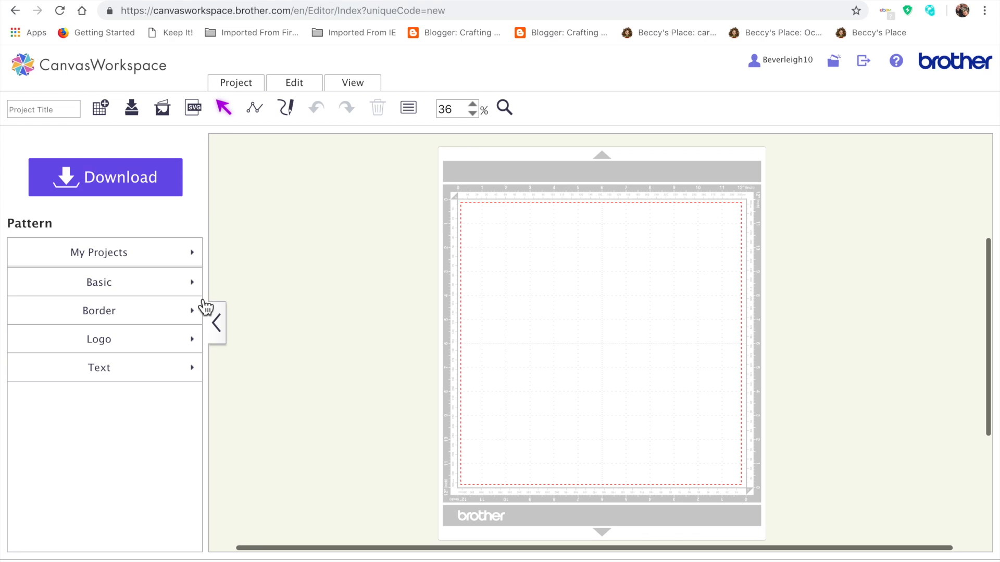
Step: Start Image Tracing and load Snowman-05-Stencil.jpg as the image file
left_click(166, 111)
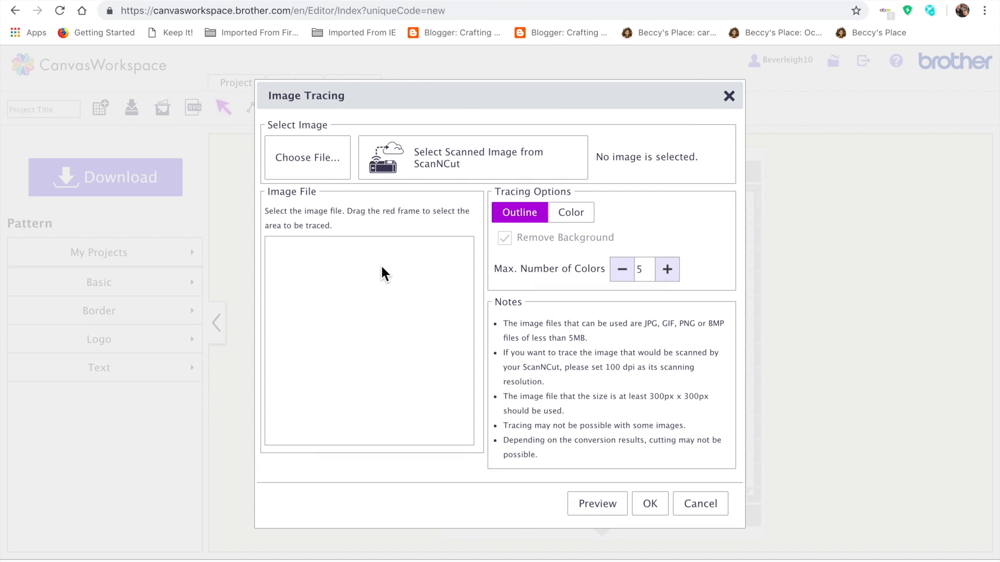
left_click(330, 162)
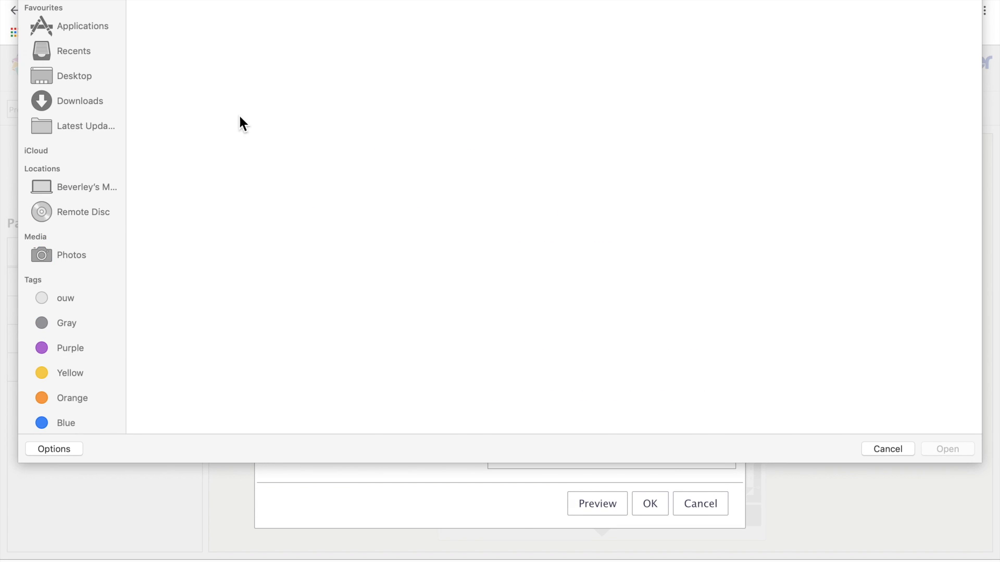
left_click(178, 55)
double_click(178, 55)
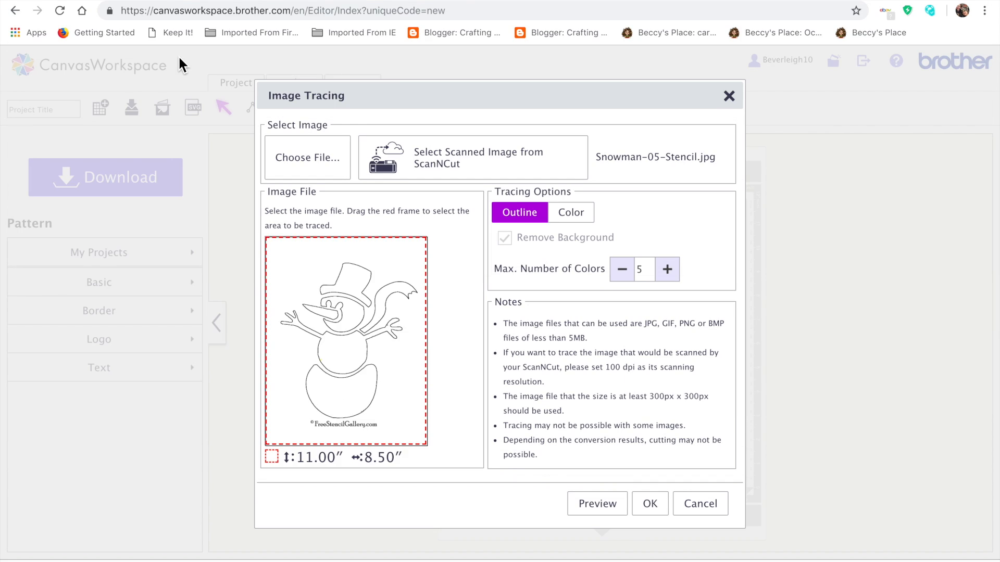
Step: Crop the tracing area around the snowman, excluding the website credit and upper blank margin, to about 8.54" high by 8.51" wide
left_click_drag(368, 446, 369, 427)
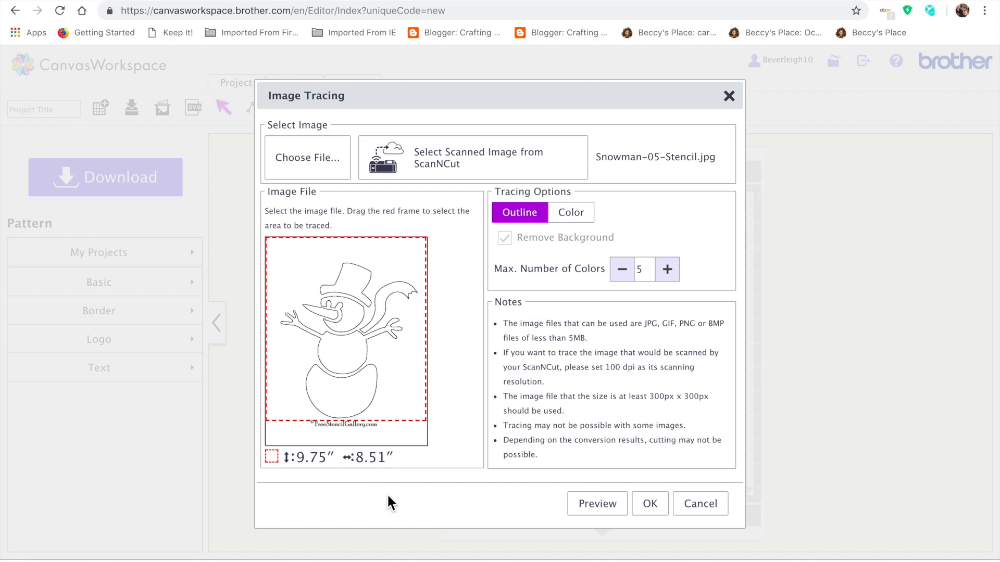
left_click_drag(350, 241, 353, 264)
left_click_drag(396, 421, 395, 424)
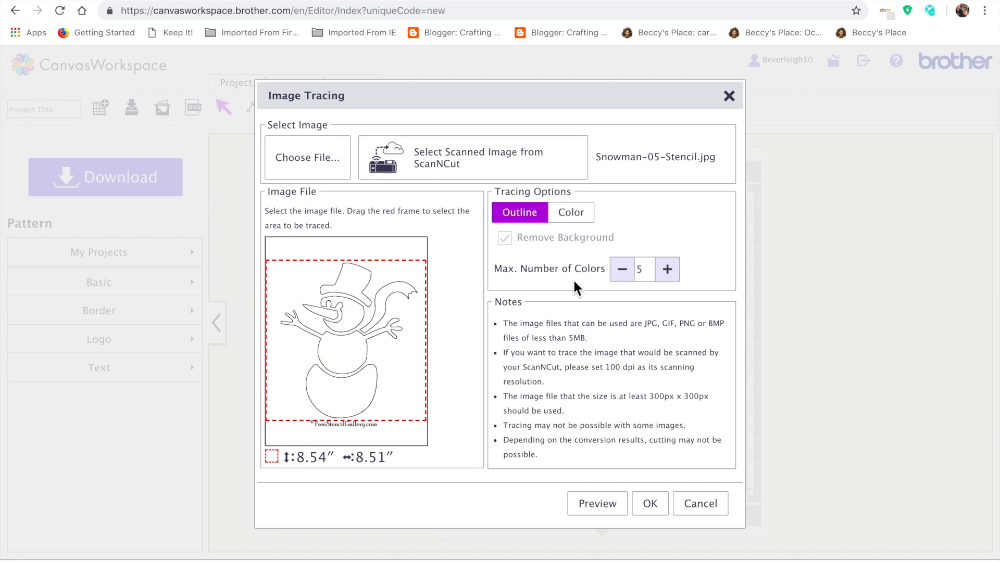
Step: Set the maximum number of colors to 2 and preview the outline tracing
left_click(621, 269)
left_click(621, 269)
left_click(622, 270)
left_click(596, 507)
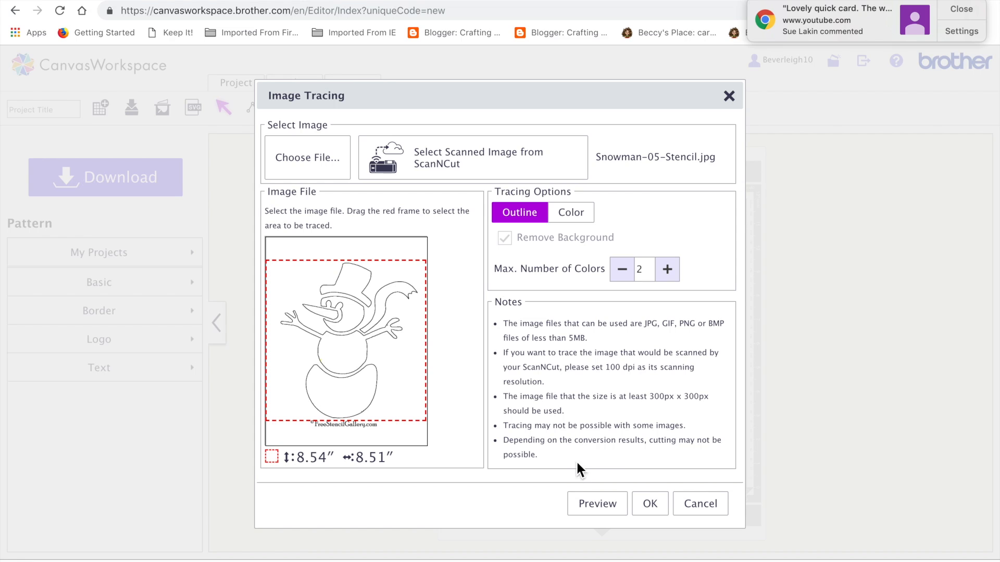
Step: Trace the snowman by Color with the background removed, preview and accept it, without pasting the source image on the work area
left_click(570, 214)
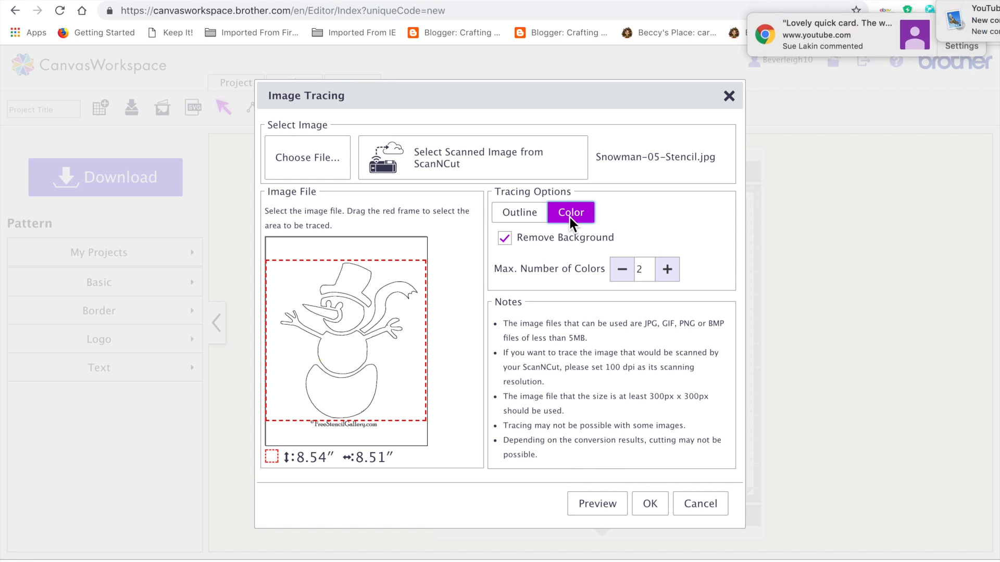
left_click(604, 504)
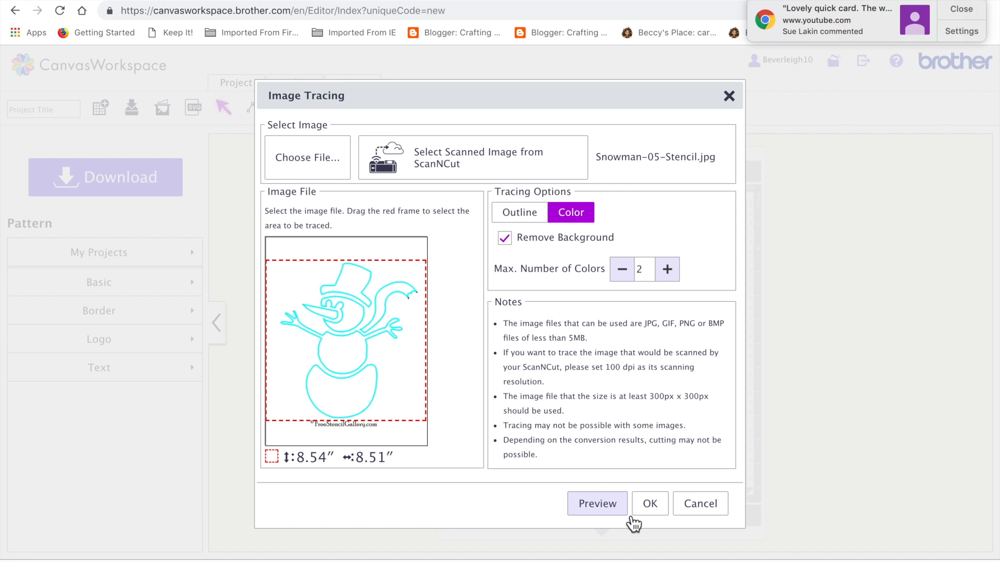
left_click(656, 505)
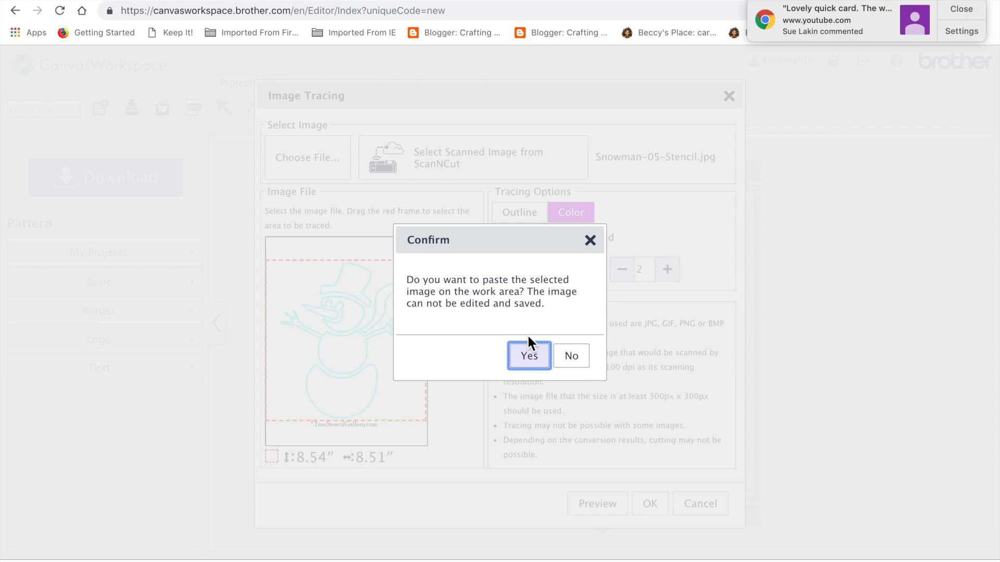
left_click(574, 364)
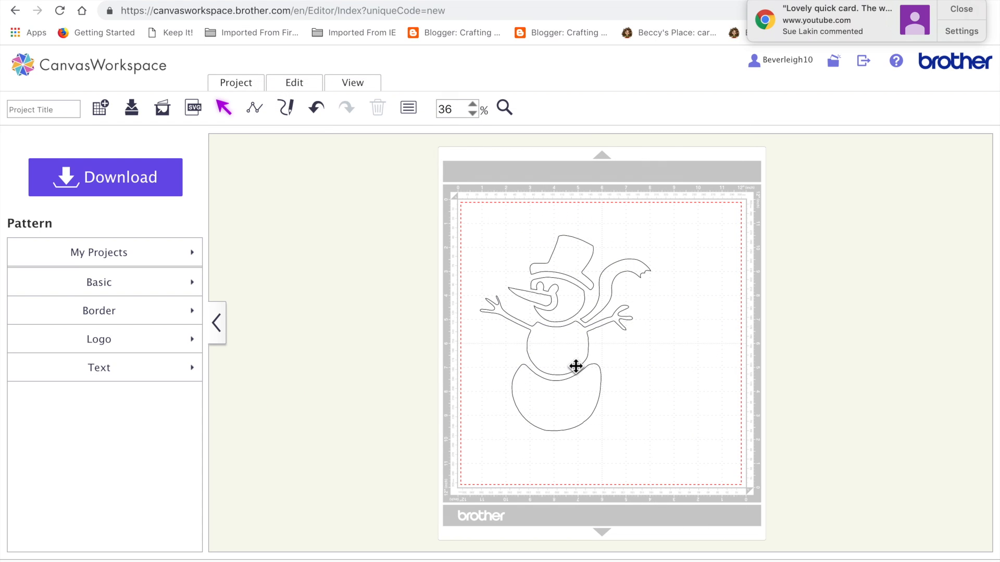
Step: Group all the traced snowman pieces and shrink the snowman to about 4.80" high by 4.19" wide near the mat's centre
left_click_drag(580, 252, 585, 194)
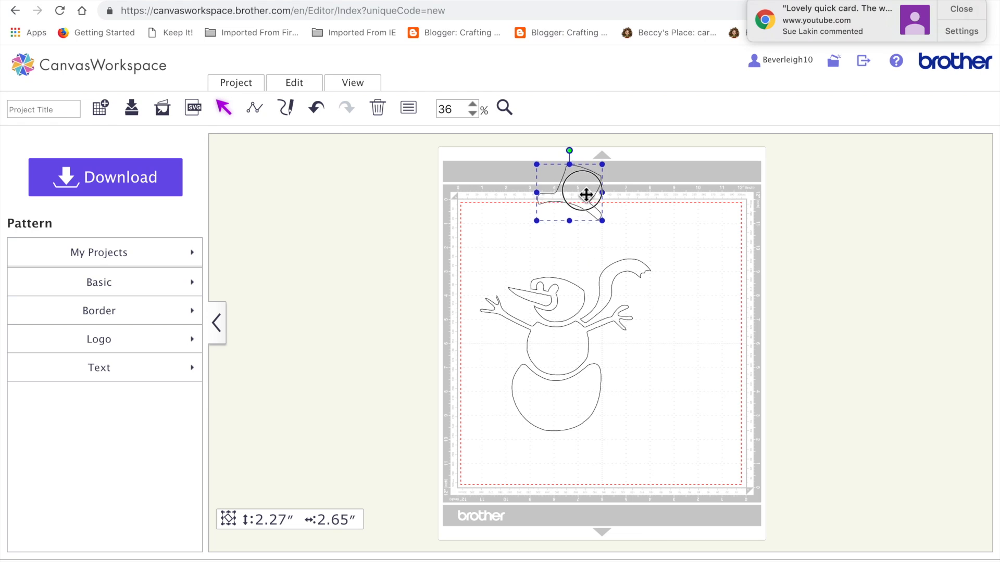
left_click(317, 108)
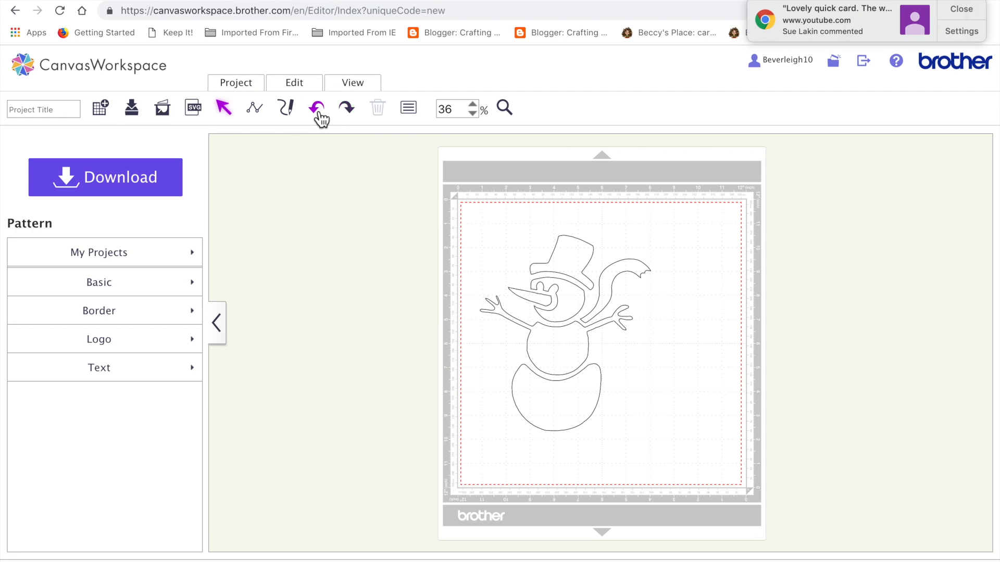
left_click_drag(420, 202, 662, 490)
left_click(309, 90)
left_click(313, 185)
left_click_drag(479, 237, 551, 300)
left_click_drag(605, 391, 602, 337)
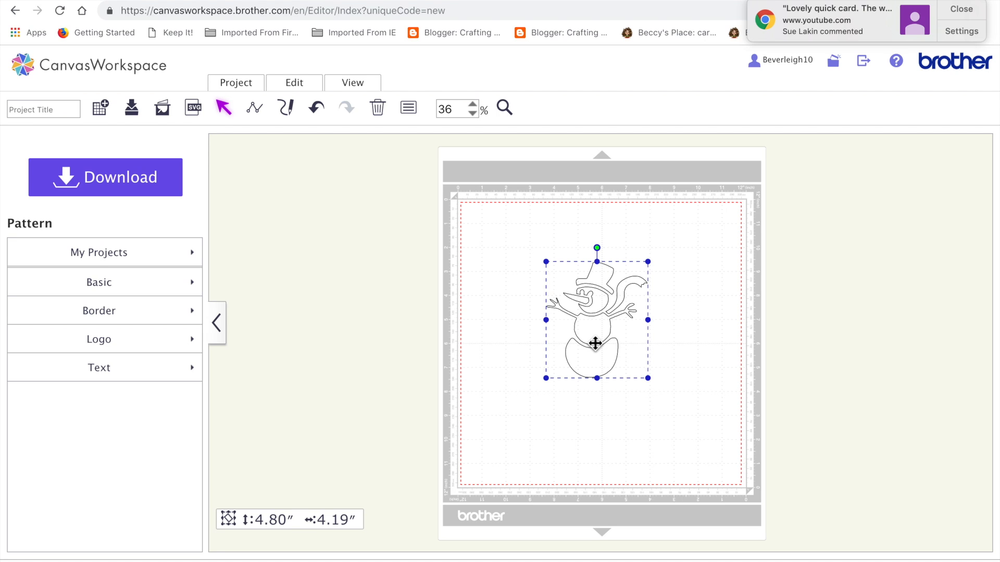
Step: Duplicate the snowman, shrink the copy to about 3.34" high by 2.91" wide and place it to the right of the original
key("ctrl+v")
left_click_drag(595, 343, 506, 338)
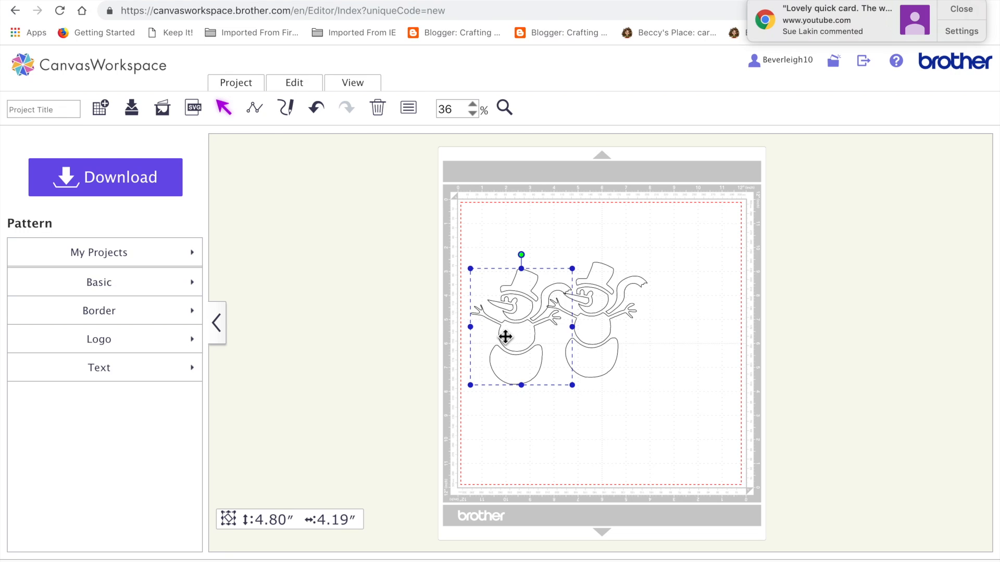
left_click_drag(472, 271, 501, 303)
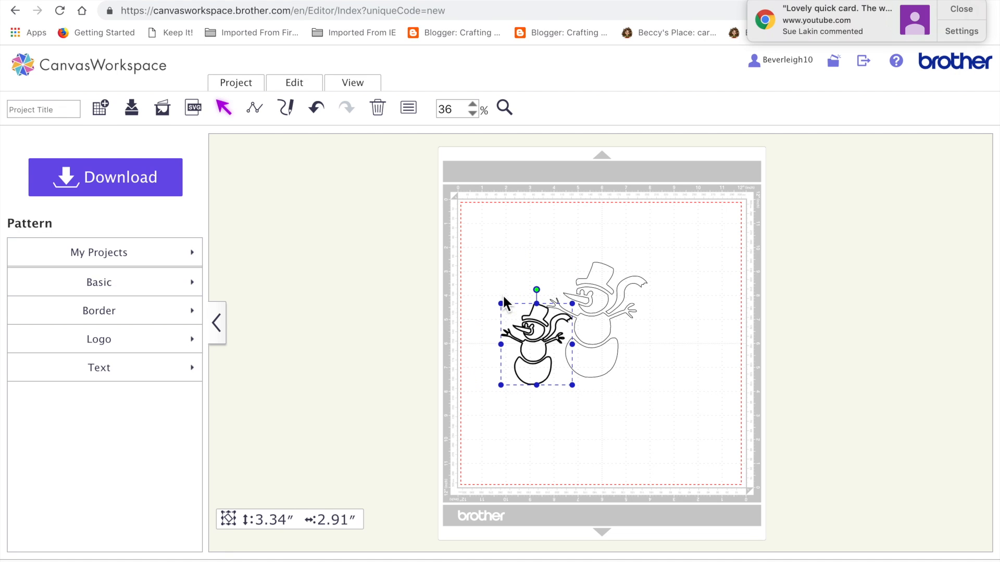
left_click_drag(538, 350, 653, 344)
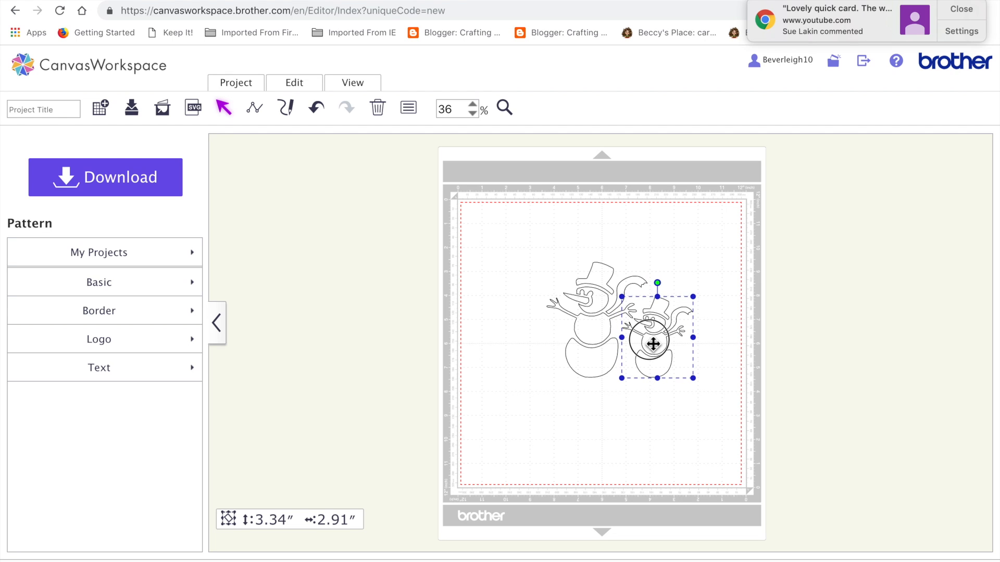
Step: Duplicate the large snowman again, flip the copy horizontally and move it to the left of the original
left_click(591, 328)
key("ctrl+v")
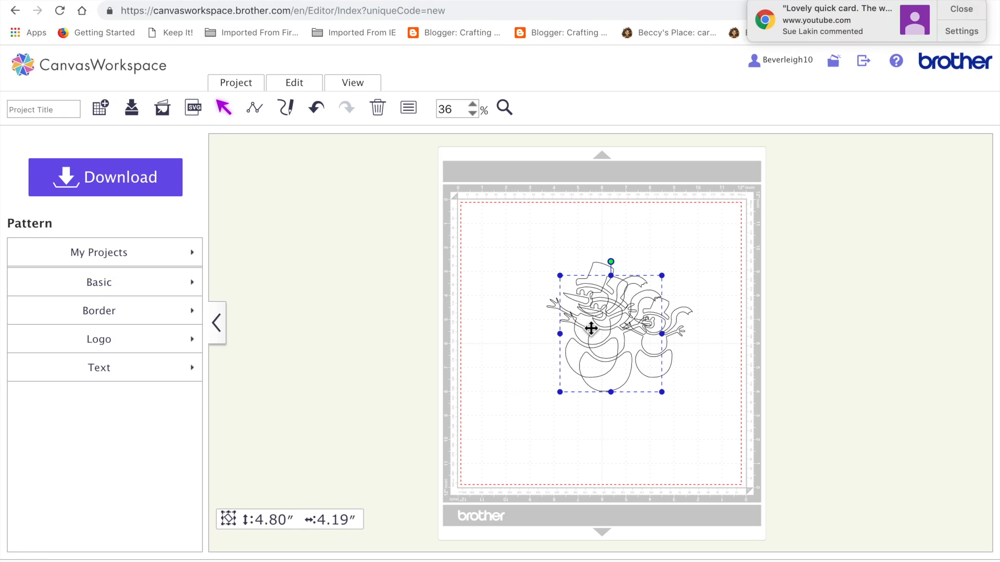
left_click(284, 82)
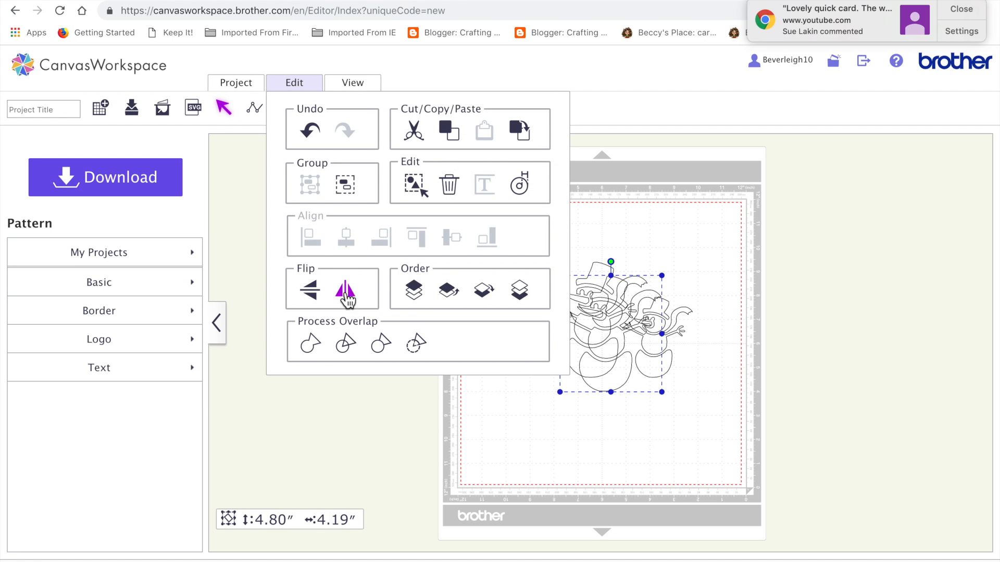
left_click(349, 297)
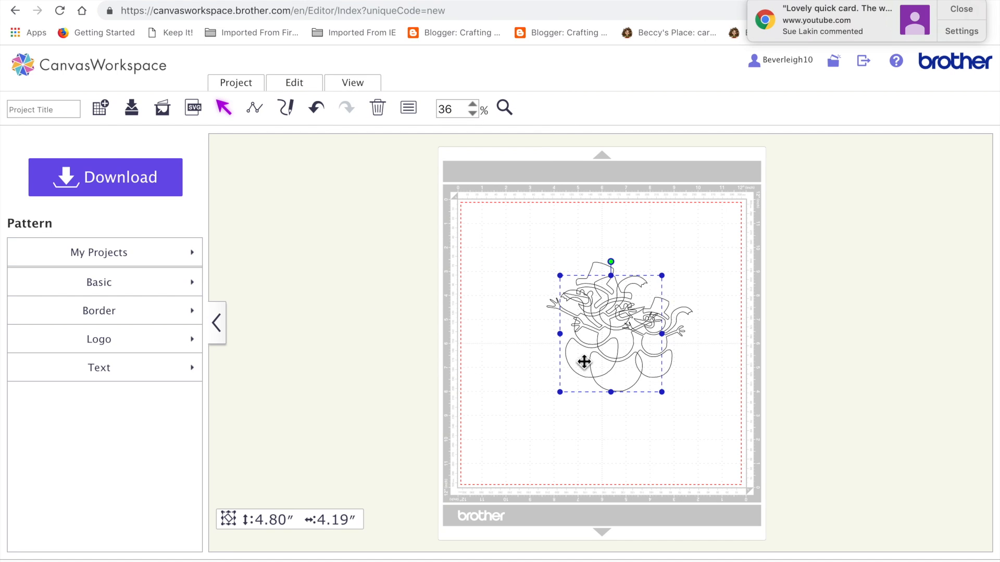
left_click_drag(631, 368, 514, 371)
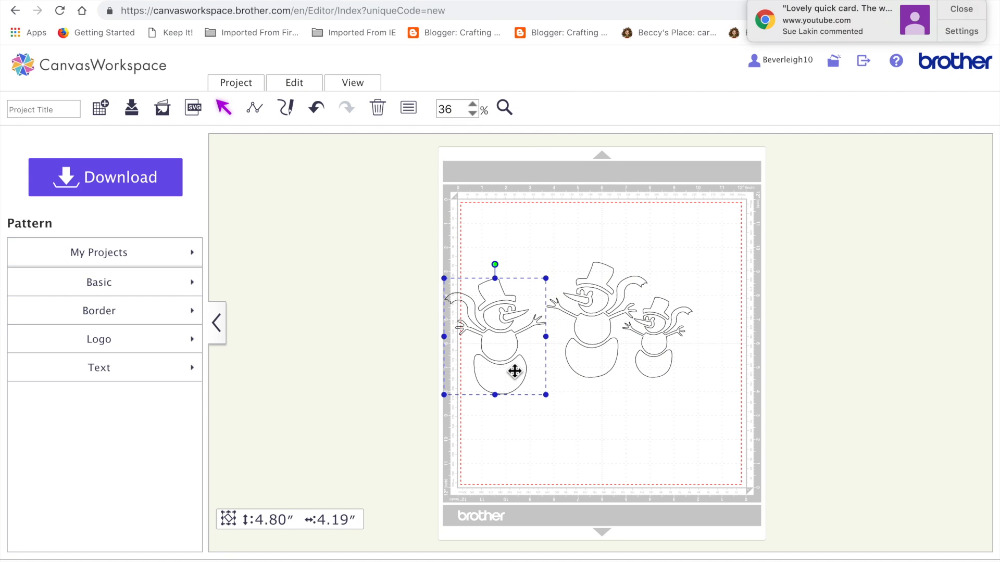
Step: Shrink the flipped snowman, tilt it slightly counterclockwise to about 4.37" high by 3.97" wide overall, and place it beside the middle snowman
left_click_drag(443, 280, 467, 297)
left_click_drag(502, 361, 526, 349)
left_click_drag(530, 274, 517, 277)
left_click_drag(542, 351, 541, 344)
Step: Tilt the small right-hand snowman slightly clockwise and nudge both outer snowmen closer to the middle one
left_click(662, 348)
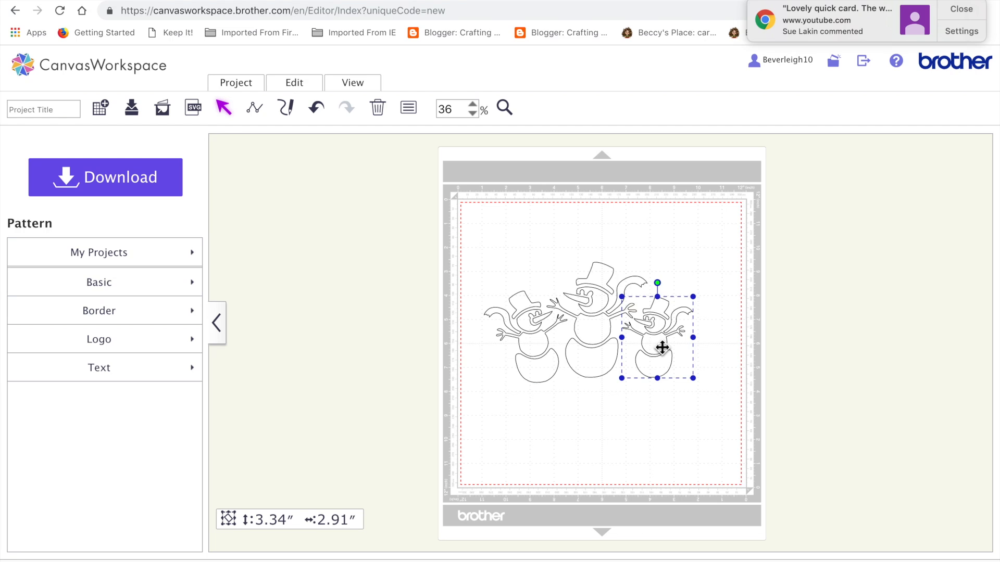
mouse_move(657, 283)
left_mouse_down()
mouse_move(671, 288)
mouse_move(665, 281)
left_mouse_up()
left_click_drag(660, 350, 653, 354)
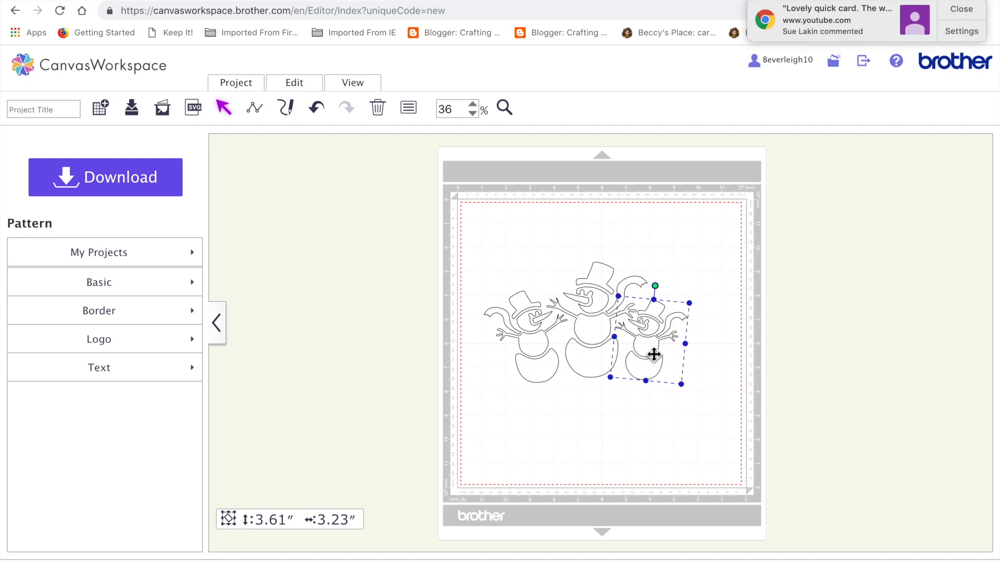
left_click(541, 354)
left_click_drag(541, 354, 546, 378)
left_click(645, 438)
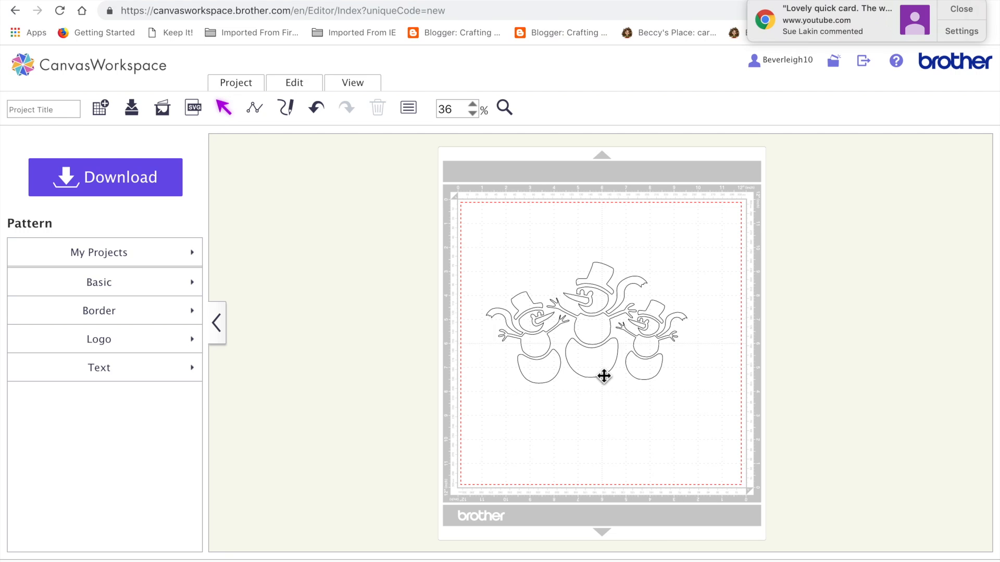
Step: Ungroup the left snowman and delete its hat
left_click(536, 378)
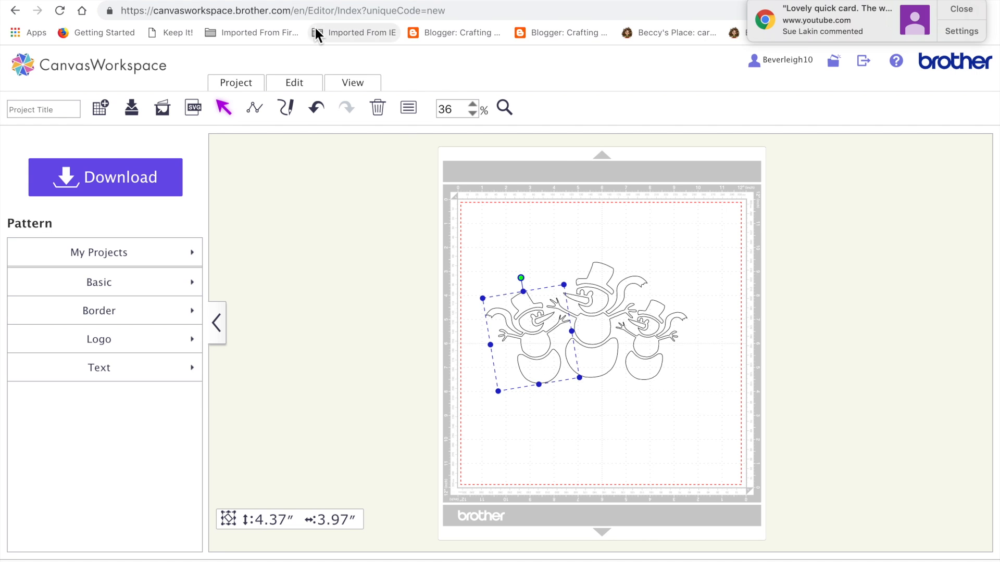
left_click(298, 85)
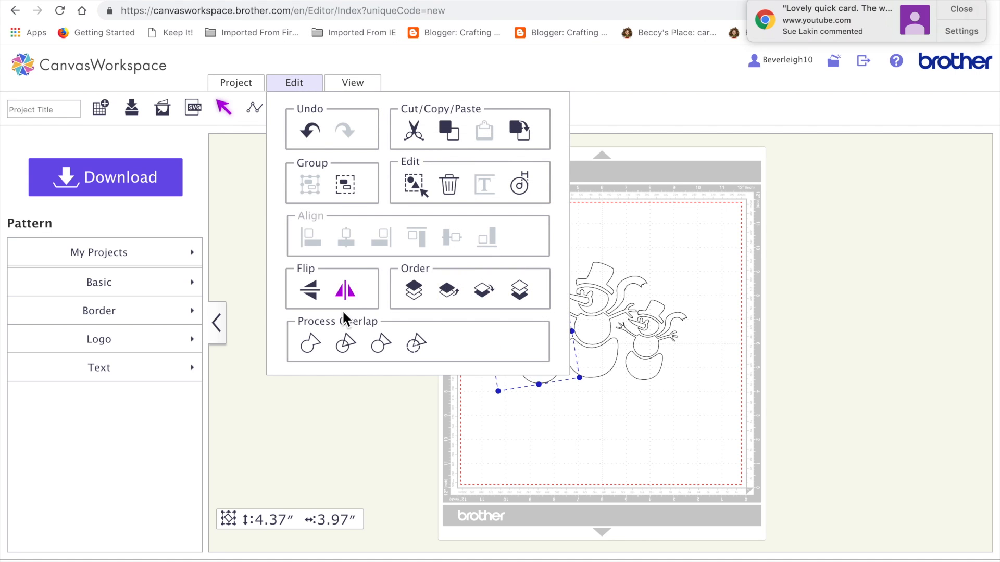
left_click(347, 186)
left_click(515, 408)
left_click(527, 309)
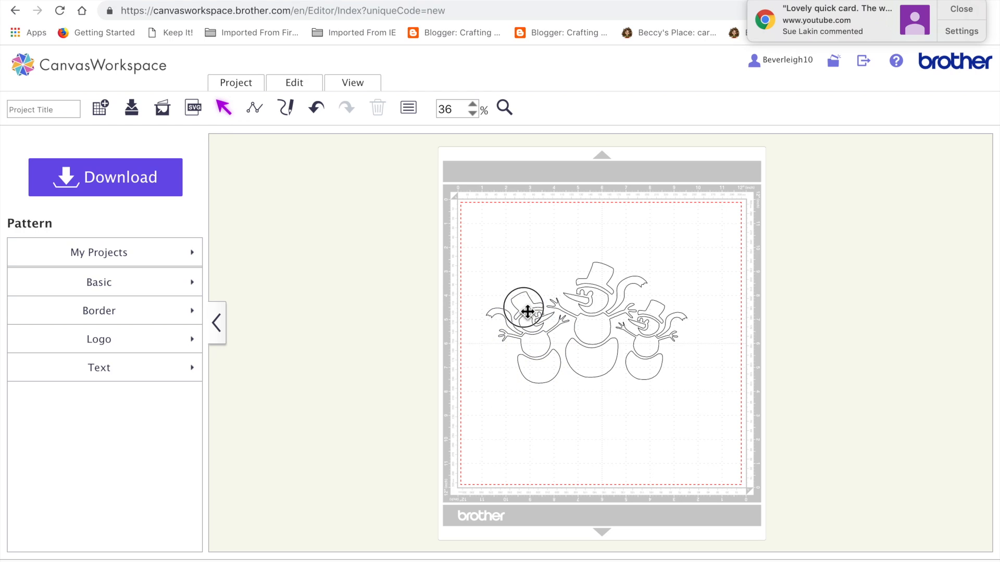
key("Delete")
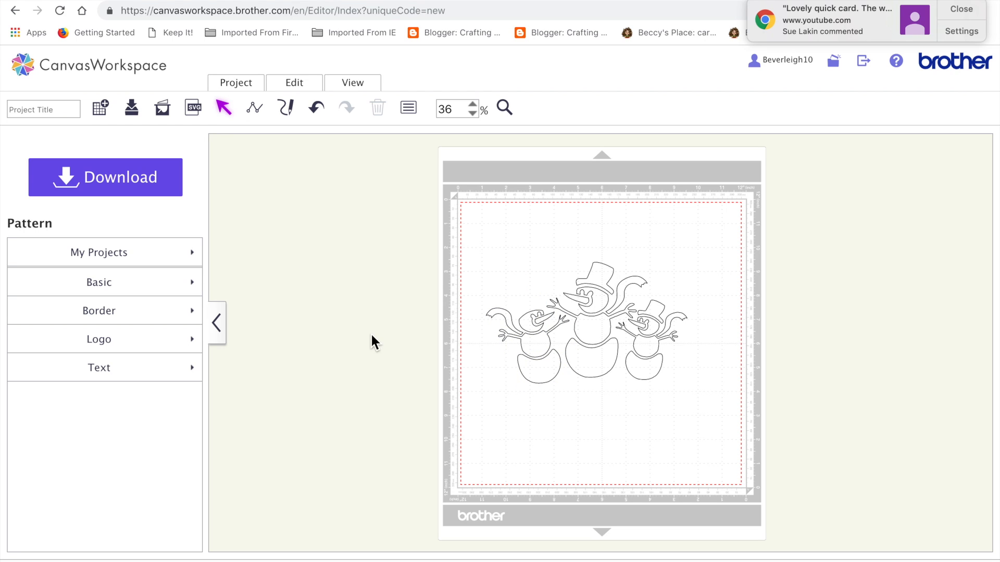
Step: Insert the horizontal pill-shaped rectangle with fully rounded ends from the Basic patterns
left_click(112, 287)
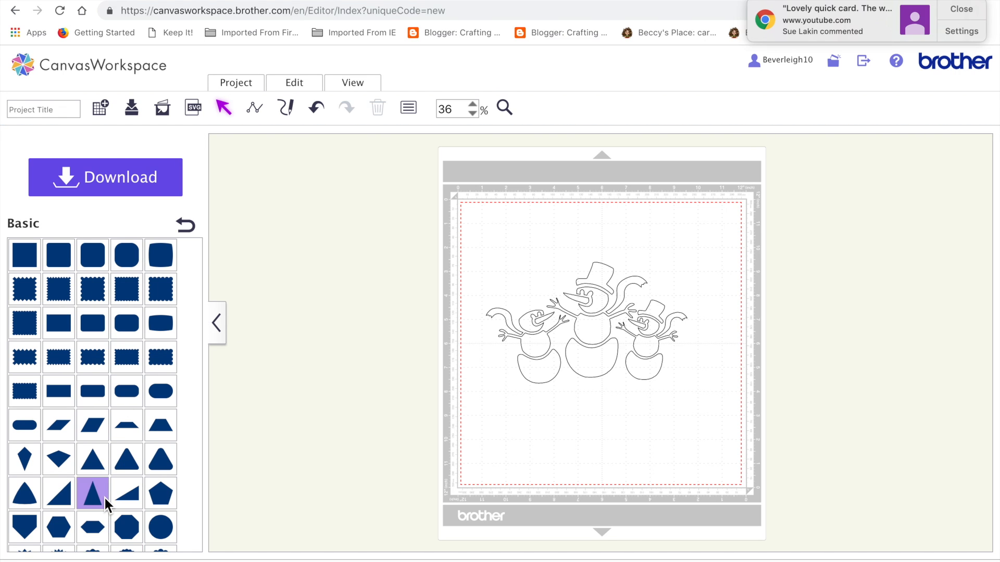
scroll(105, 498, "down", 3)
scroll(104, 498, "down", 4)
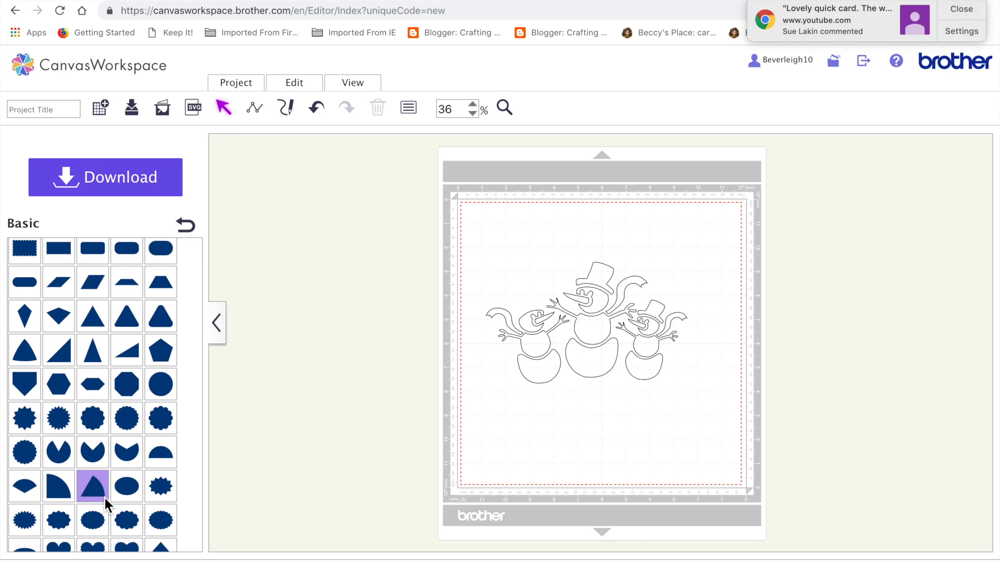
scroll(104, 499, "down", 2)
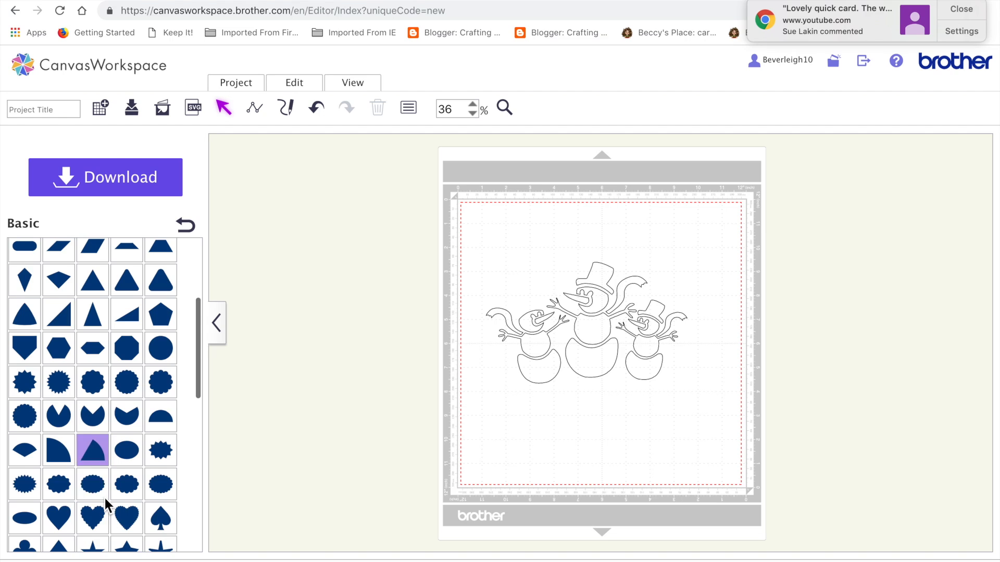
scroll(104, 499, "up", 3)
left_click(25, 301)
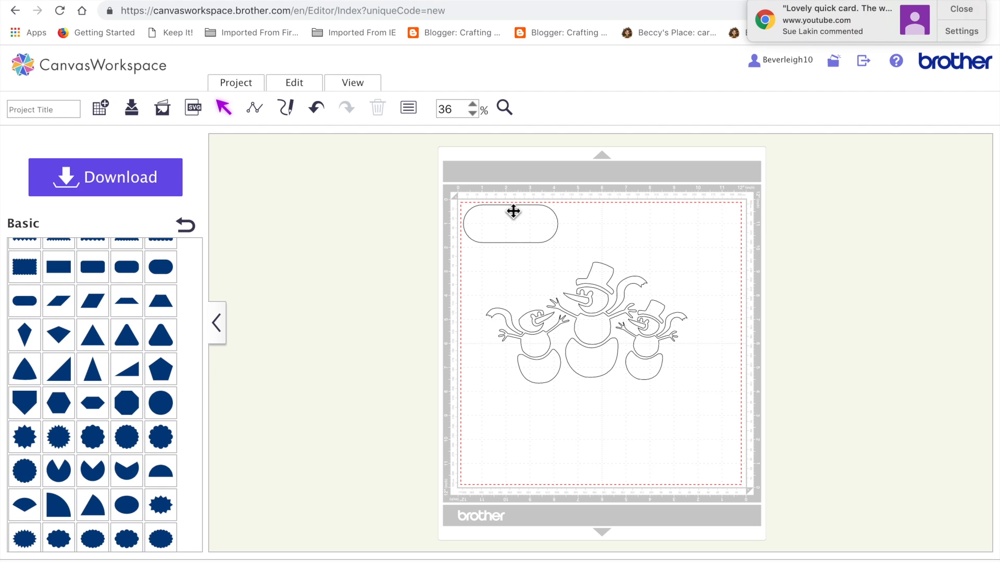
Step: Shrink and tilt the rounded rectangle to form a small hat brim just above the left snowman's head
left_click_drag(510, 204, 533, 311)
left_click(535, 304)
left_click(536, 285)
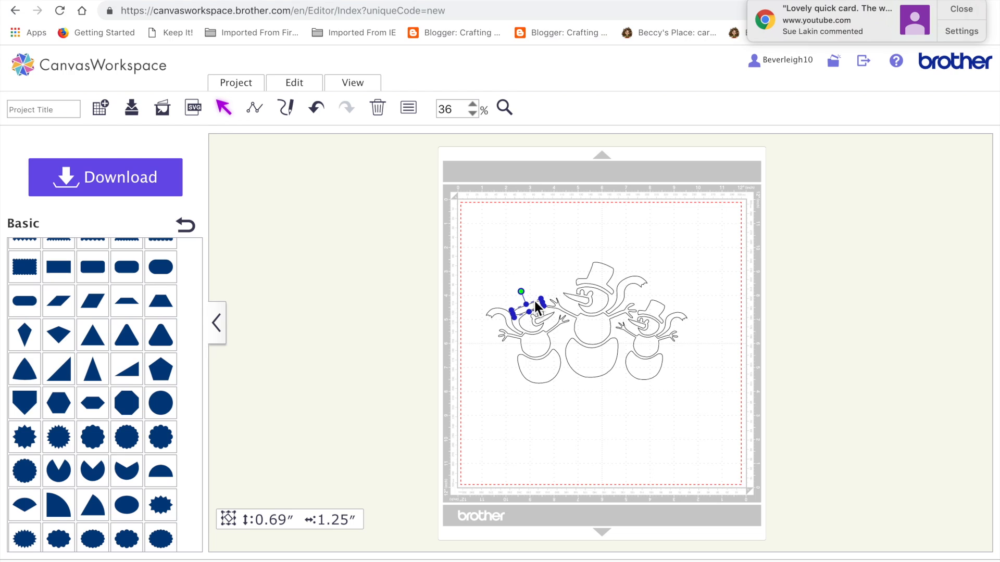
left_click(540, 301)
left_click_drag(544, 306, 523, 298)
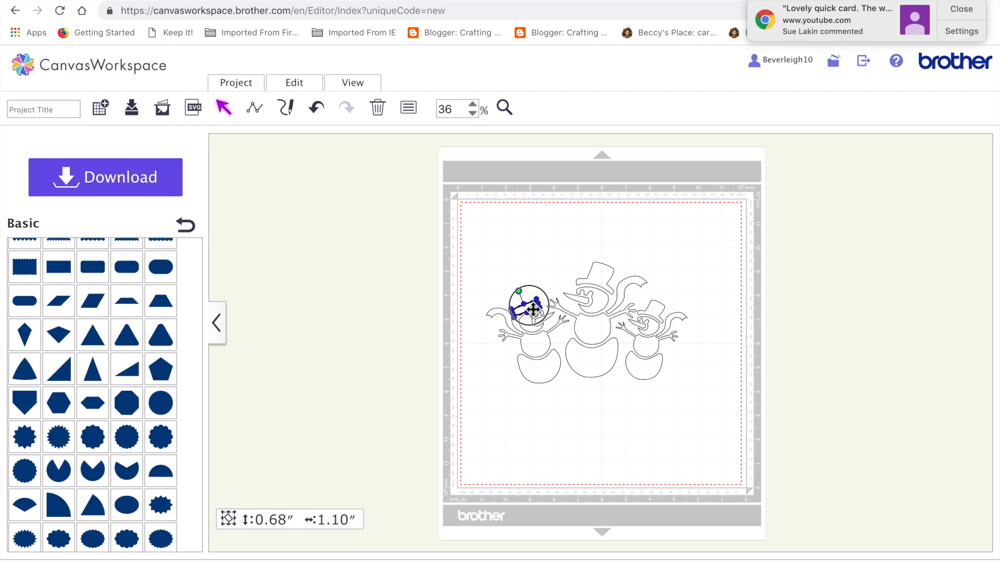
left_click(551, 258)
left_click(530, 309)
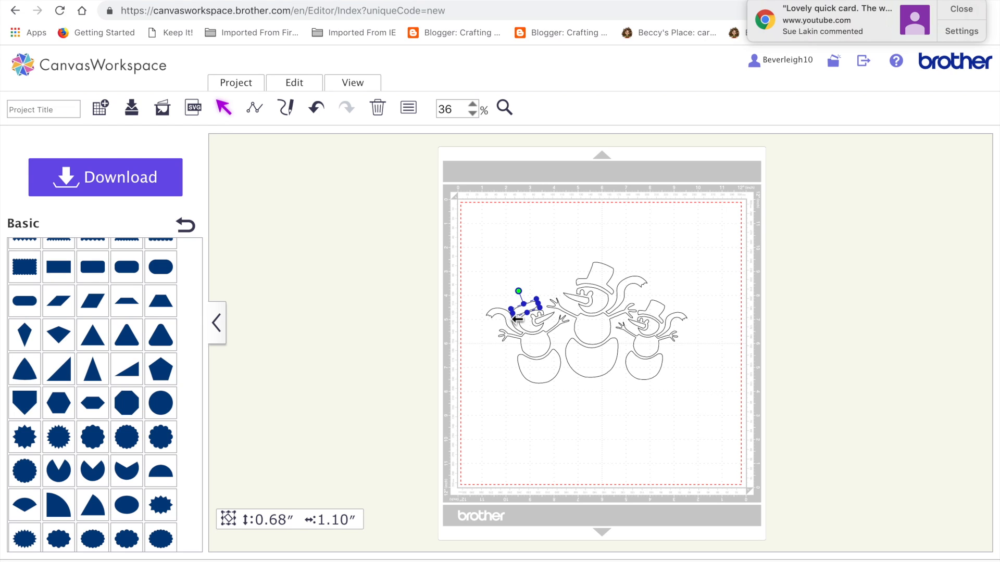
left_click_drag(515, 316, 519, 293)
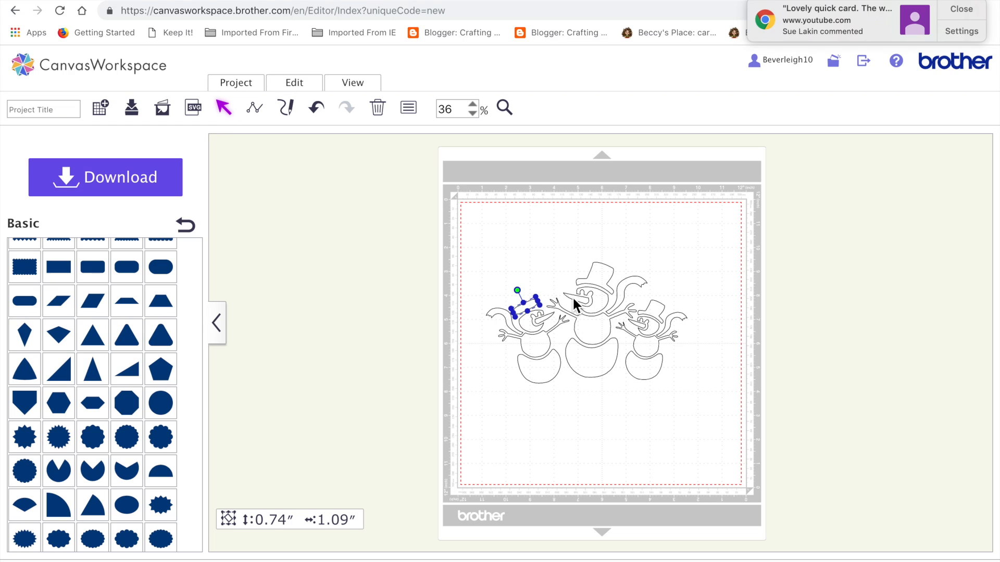
left_click(567, 262)
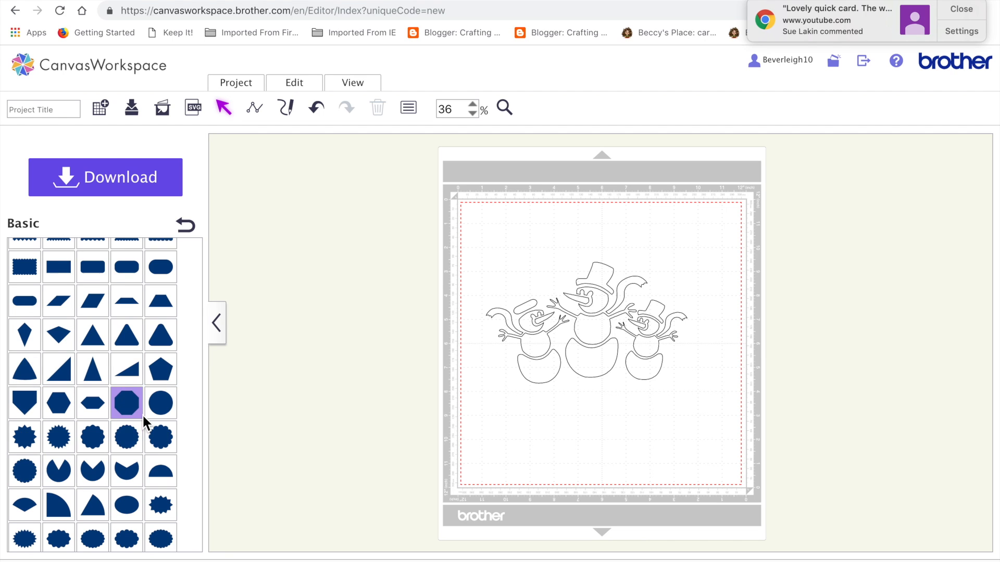
Step: Insert a Basic half circle and move it off the mat's left edge, beside the left snowman
scroll(142, 415, "down", 1)
left_click(161, 466)
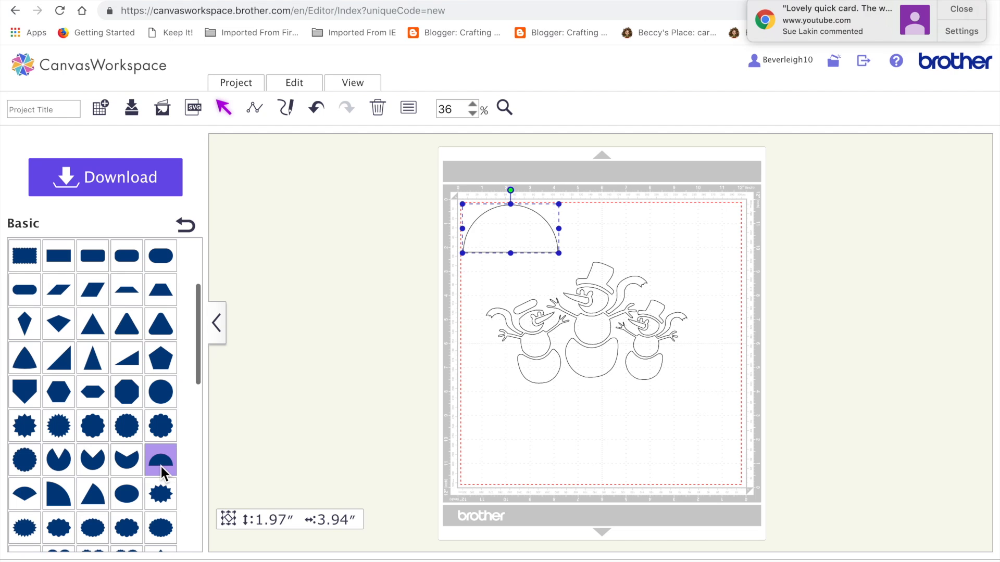
left_click(508, 110)
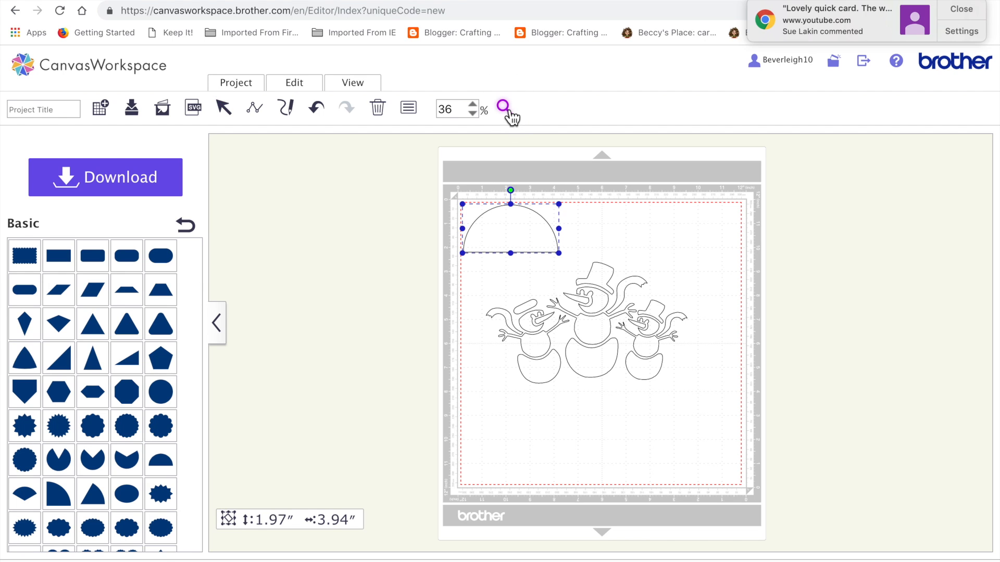
left_click(529, 317)
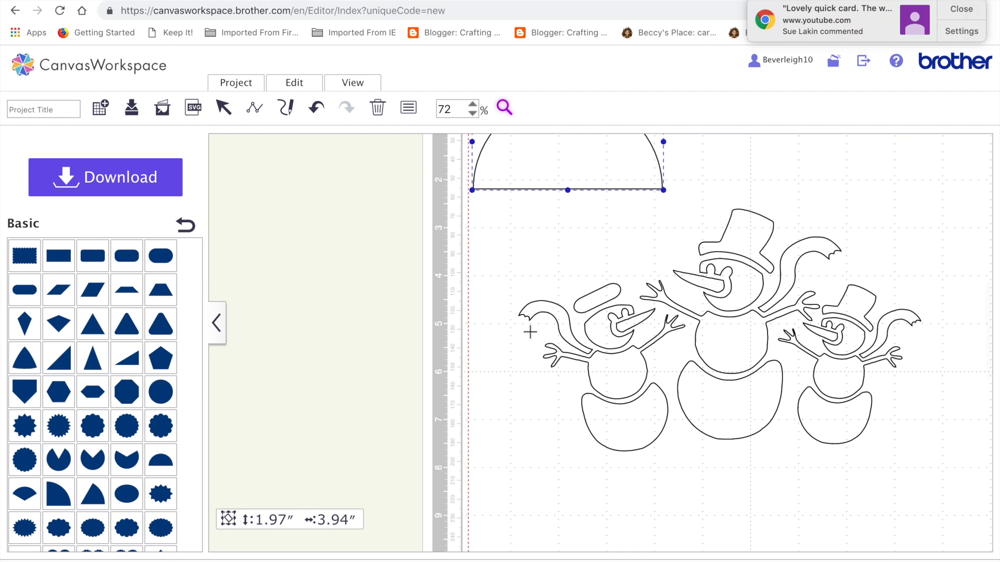
left_click(224, 108)
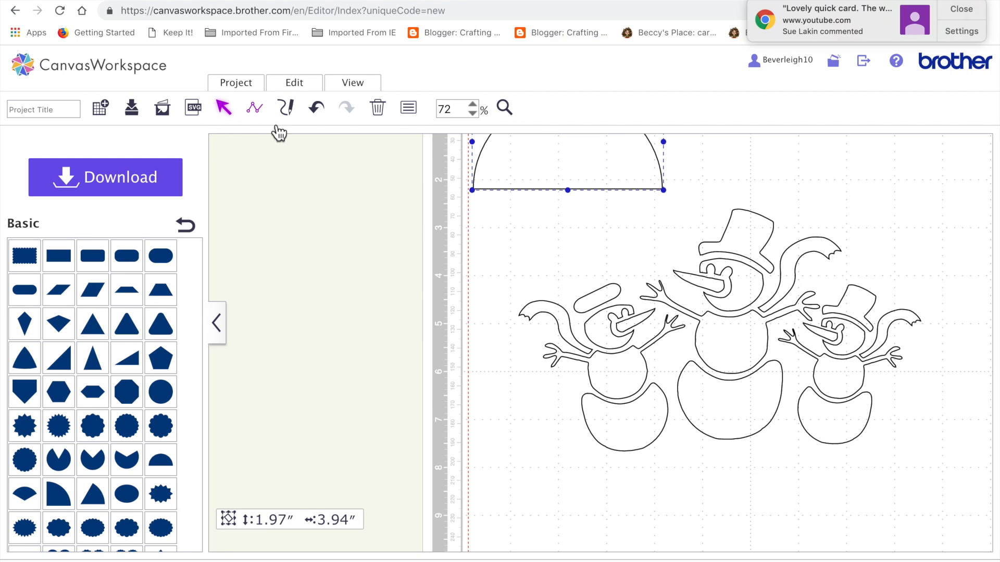
left_click_drag(537, 154, 400, 380)
Step: Move the hat brim clear of the left snowman's head and open its points for editing with the control points hidden
left_click_drag(613, 300, 603, 269)
double_click(603, 270)
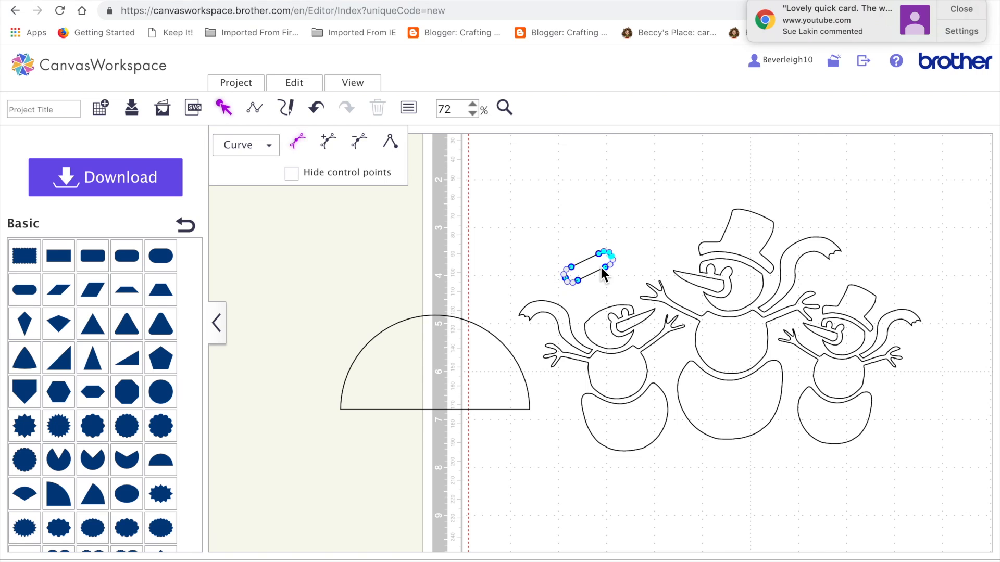
left_click(570, 286)
left_click_drag(573, 290, 567, 285)
left_click(292, 174)
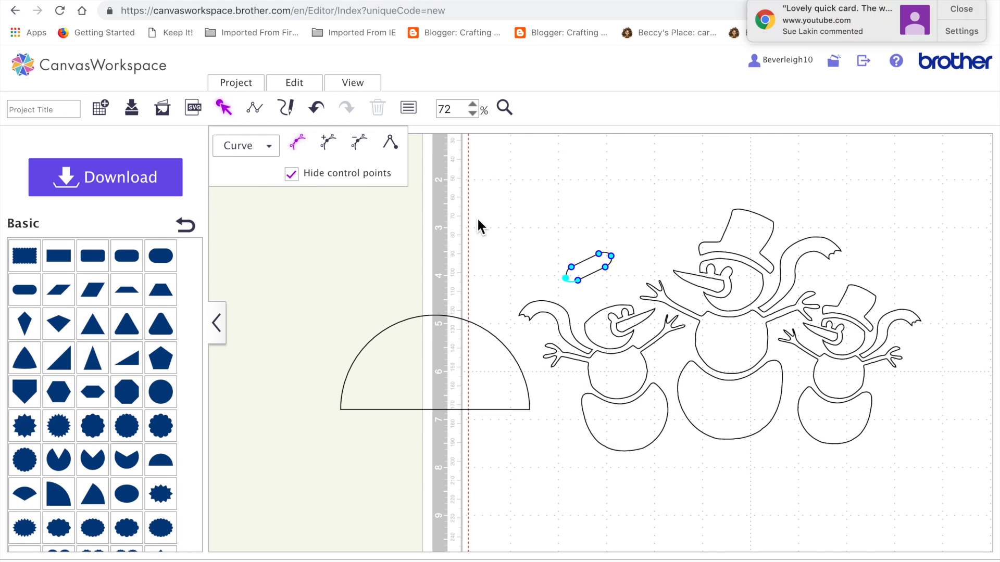
Step: Adjust the points on the hat brim's lower edge and set it back above the left snowman's head
left_click(577, 281)
left_click_drag(608, 269, 608, 272)
left_click(602, 289)
left_click_drag(562, 256, 603, 299)
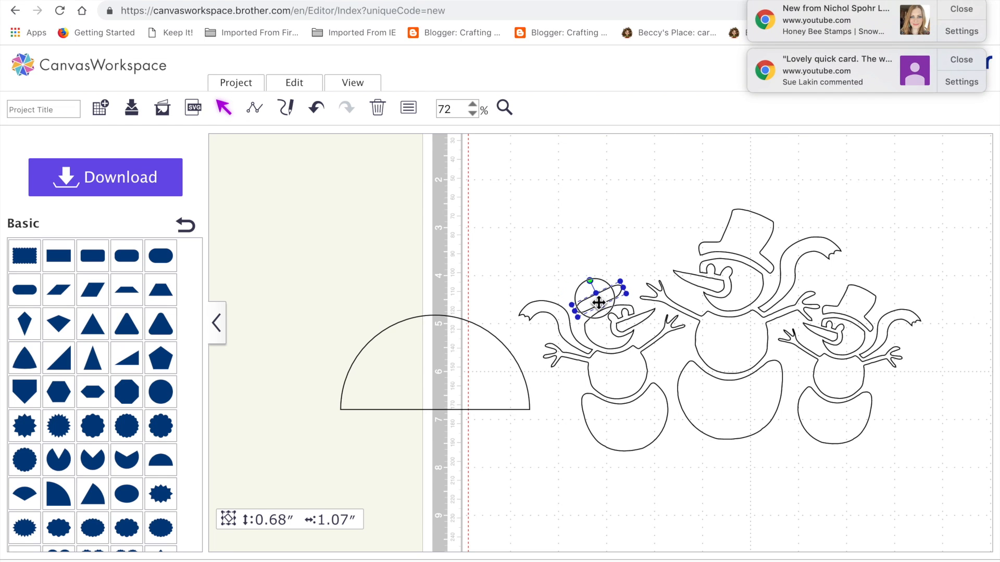
Step: Move the corner points on the hat brim's lower edge outward to lengthen that edge along the left snowman's head
double_click(589, 307)
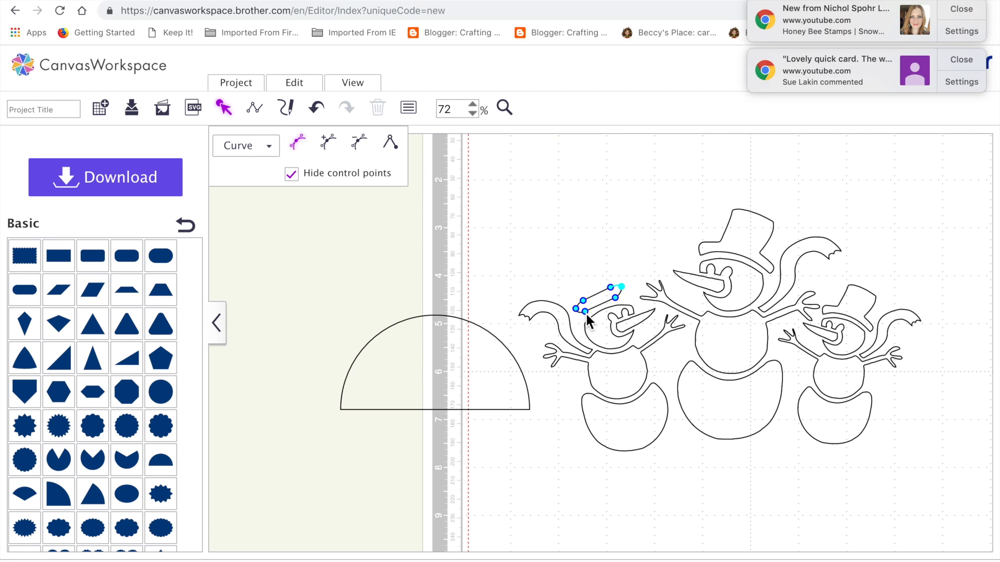
left_click(585, 314)
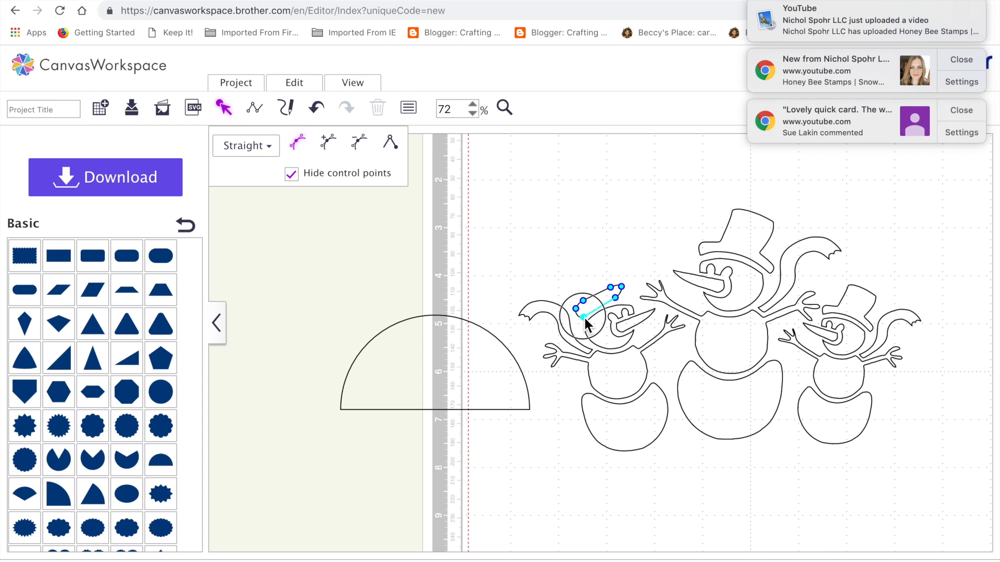
left_click_drag(584, 316, 627, 304)
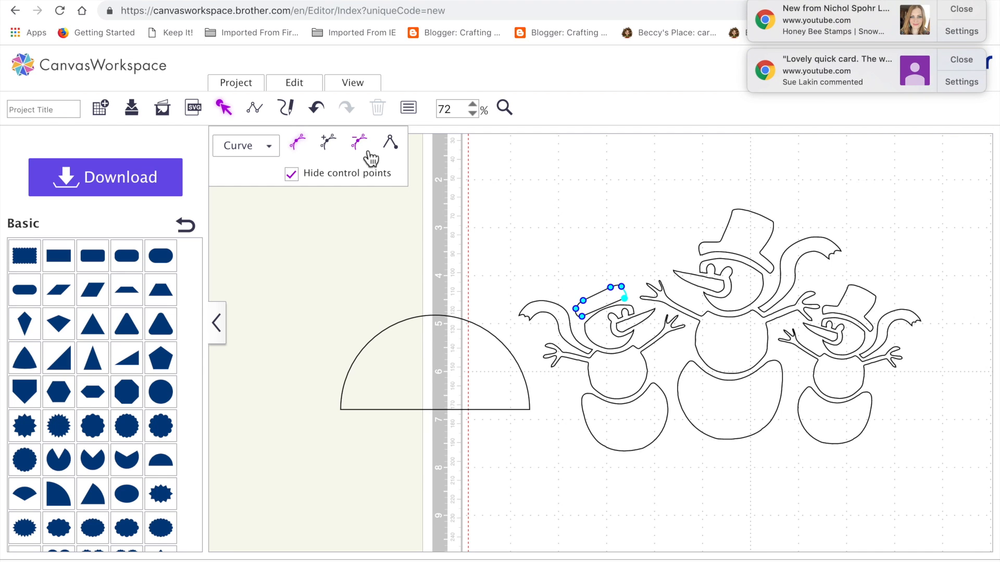
left_click(325, 141)
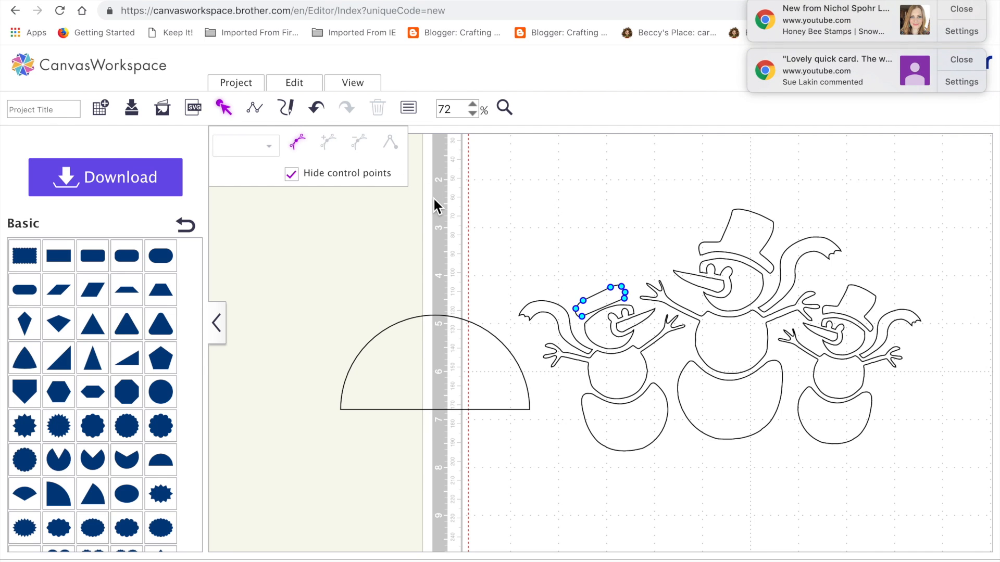
left_click(318, 109)
Step: Add a point midway along the hat brim's lower edge, raise it slightly and change its straight segment to Curve
left_click(607, 303)
double_click(607, 303)
left_click(585, 322)
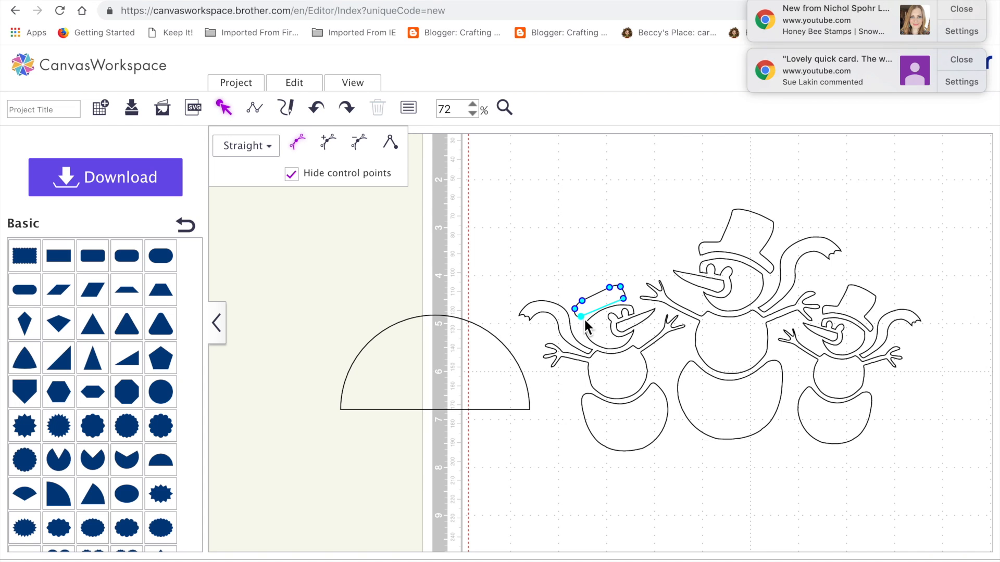
left_click(326, 144)
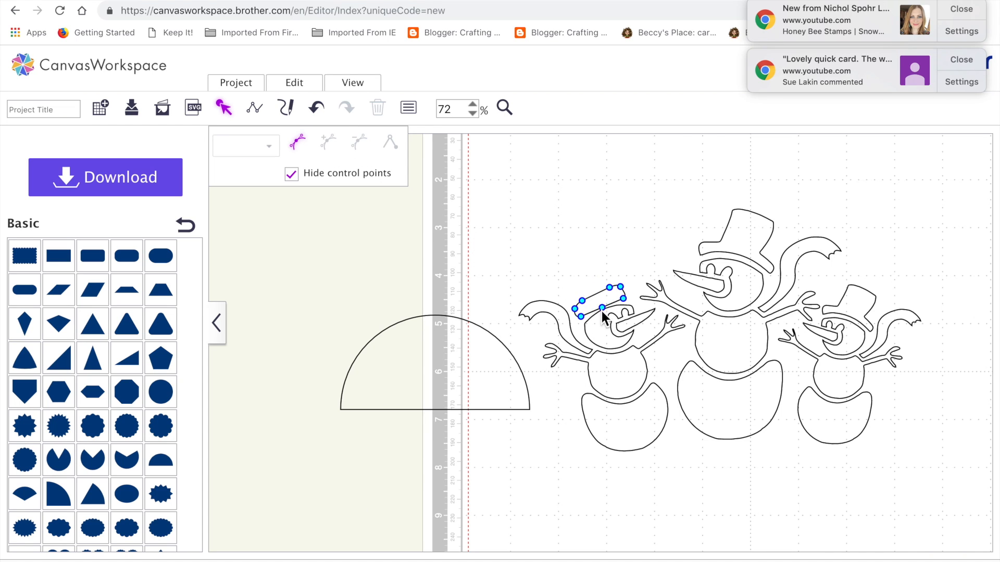
left_click(603, 312)
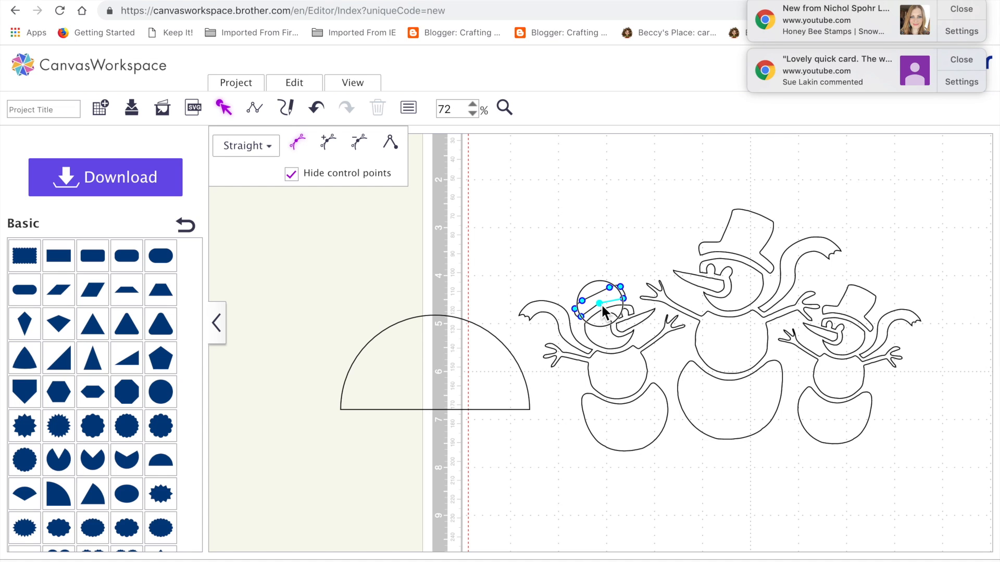
left_click(267, 148)
left_click(271, 194)
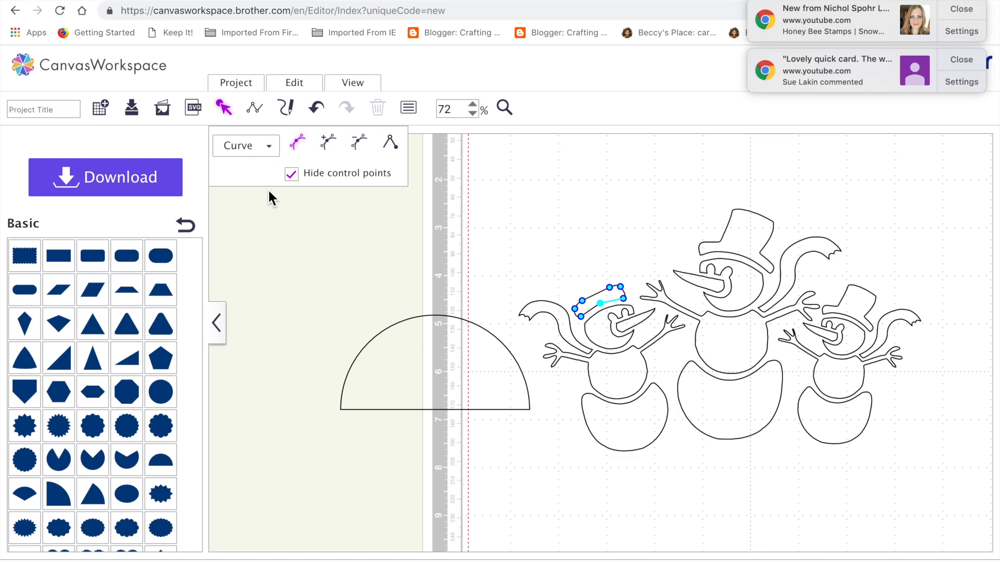
left_click(588, 316)
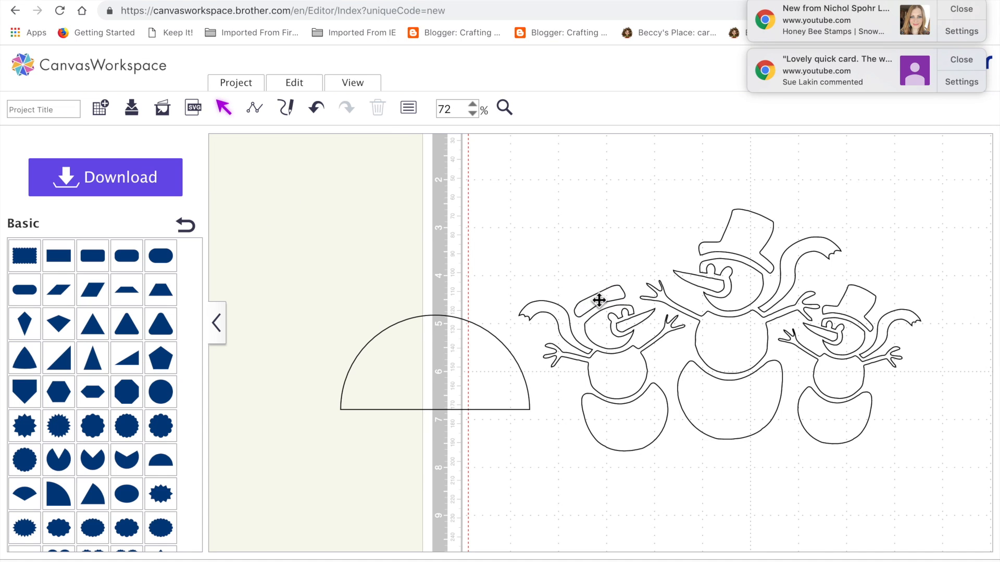
Step: Reopen the hat brim's points and convert the left part of its lower edge to Curve
left_click(599, 301)
double_click(614, 301)
left_click(615, 301)
left_click(604, 307)
left_click(608, 300)
left_click(608, 301)
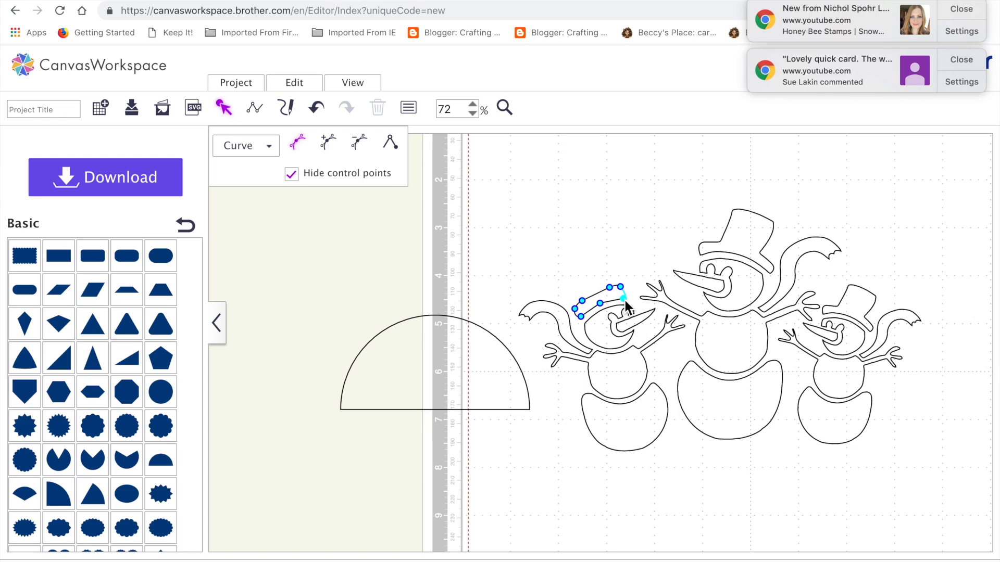
left_click(601, 304)
left_click(581, 317)
left_click(269, 148)
left_click(270, 187)
left_click(624, 301)
left_click(599, 304)
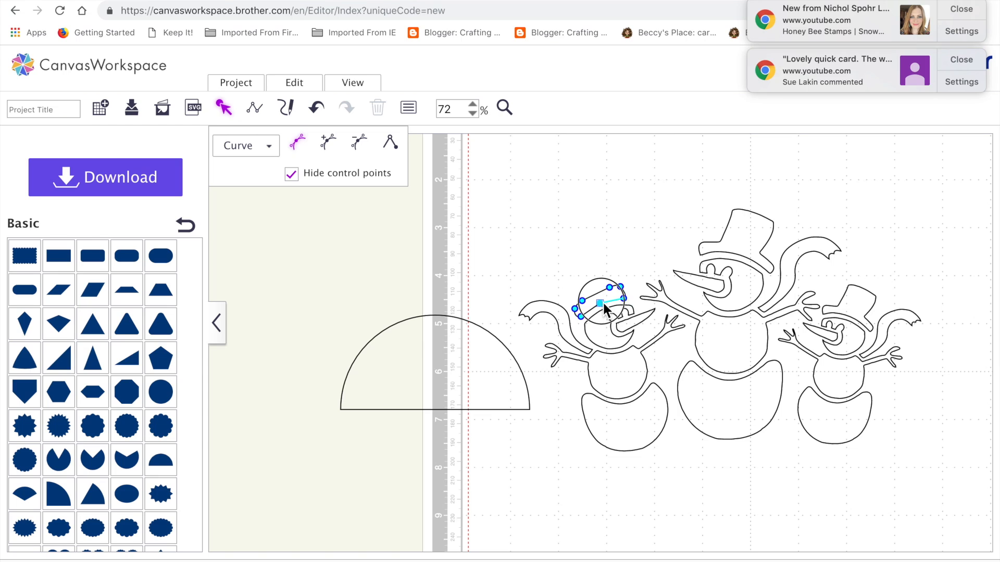
Step: Fine-tune the hat brim's middle and upper-edge points so the brim curves more evenly over the left snowman's head
left_click_drag(604, 308, 599, 310)
left_click(580, 272)
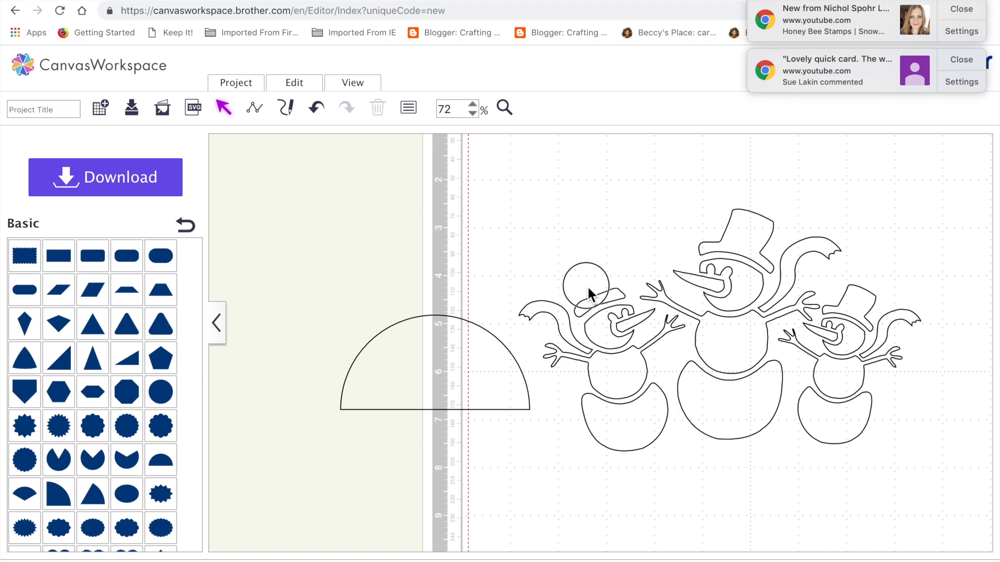
left_click_drag(588, 288, 615, 301)
double_click(608, 299)
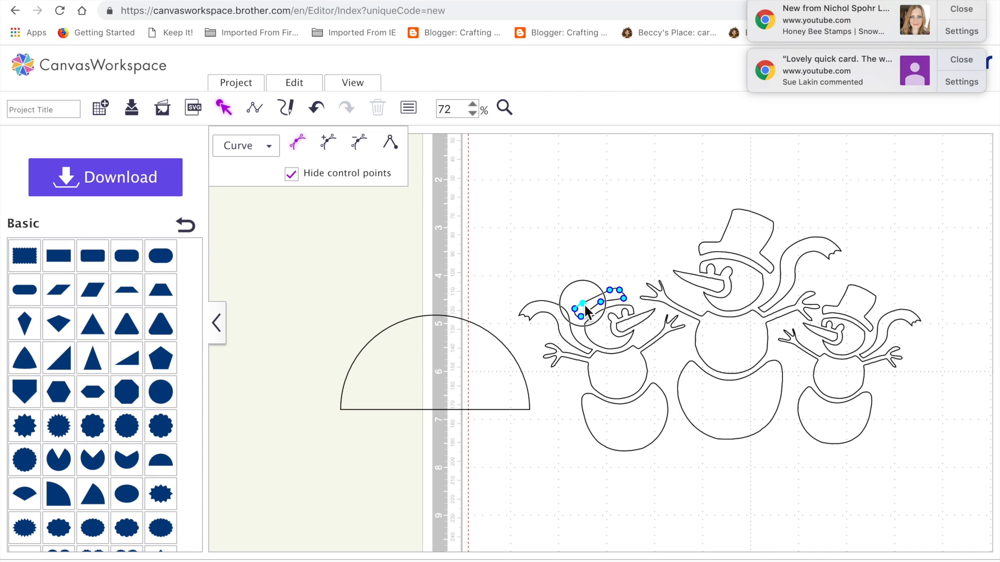
left_click(582, 259)
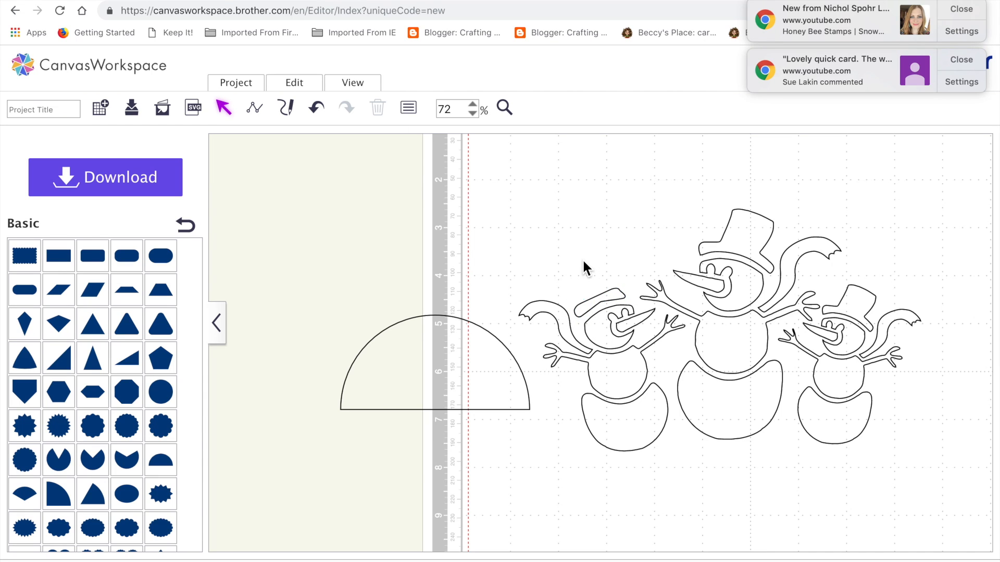
left_click(602, 301)
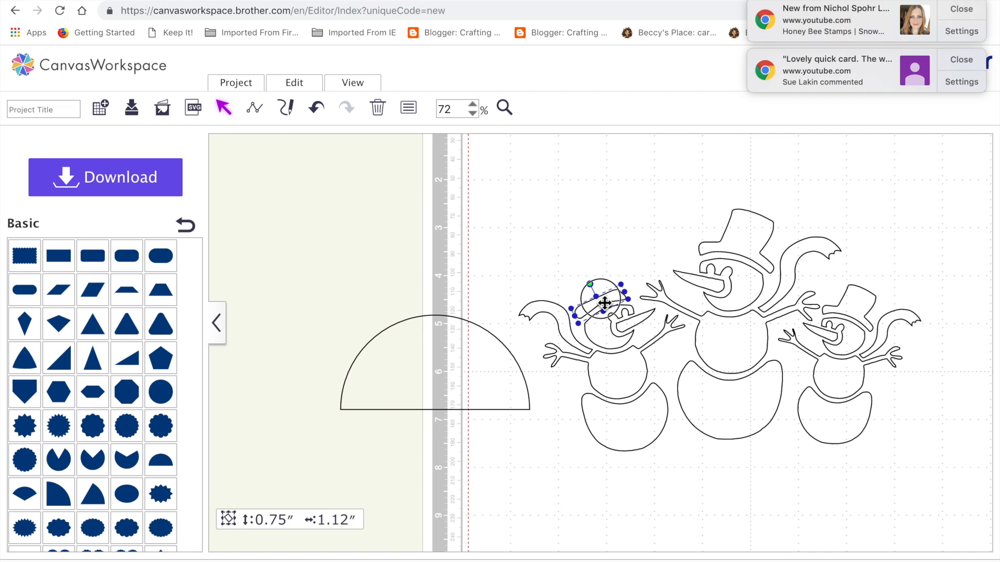
left_click(605, 238)
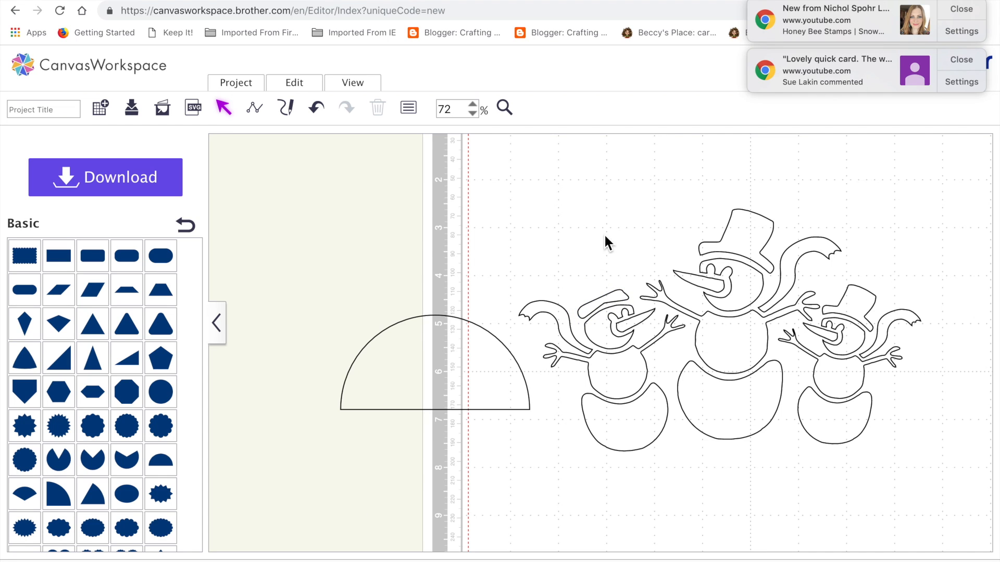
Step: Shrink the half circle to about 0.36 by 0.18 inches, place it beside the left snowman and tilt it steeply
left_click(446, 402)
left_click_drag(339, 315, 505, 384)
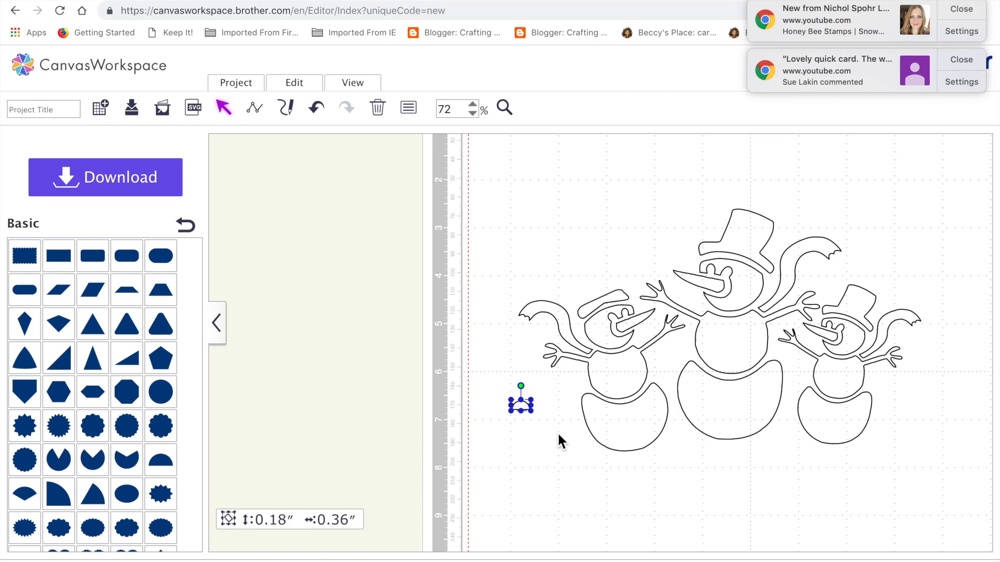
left_click_drag(524, 391, 483, 432)
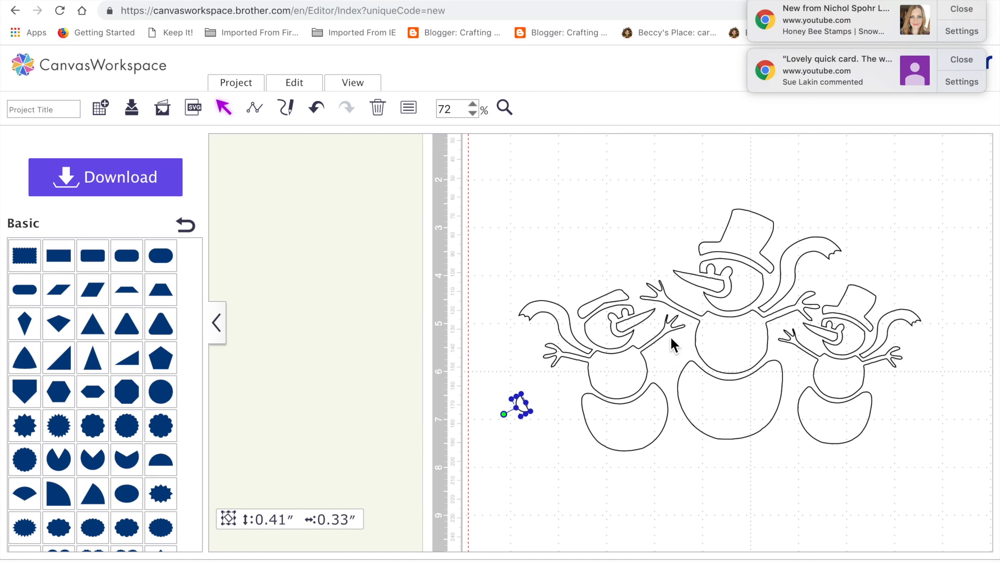
Step: Move the left snowman's arms-and-middle piece off the mat and subtract a Basic rounded rectangle from it to remove the raised right-hand arm
left_click_drag(635, 366, 366, 328)
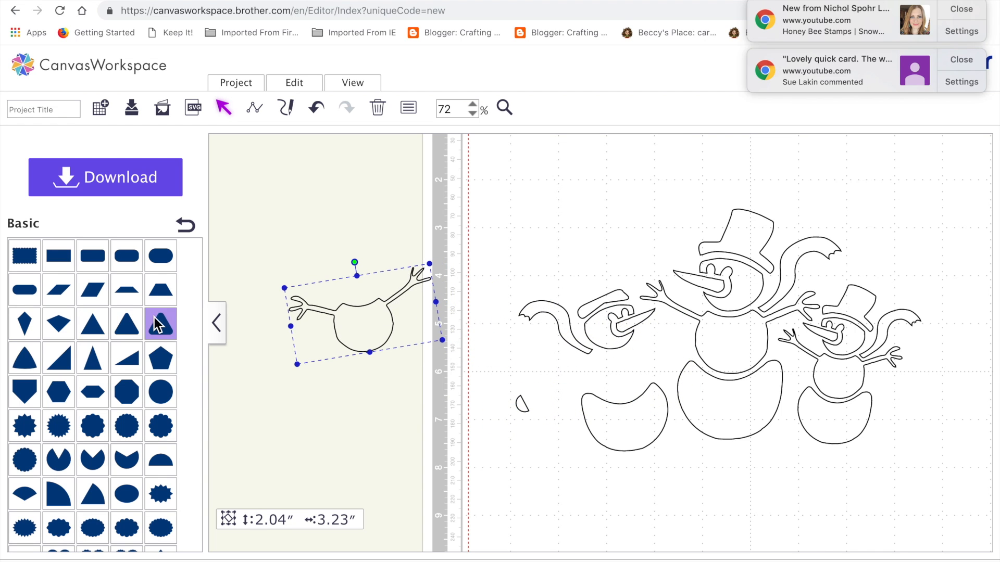
left_click_drag(83, 259, 396, 237)
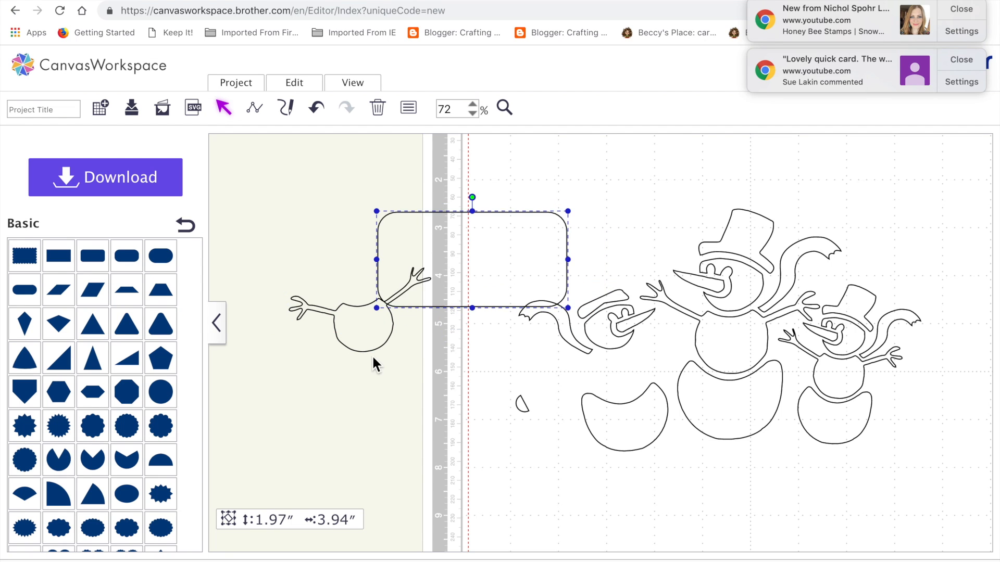
left_click(385, 320, "shift")
left_click(304, 83)
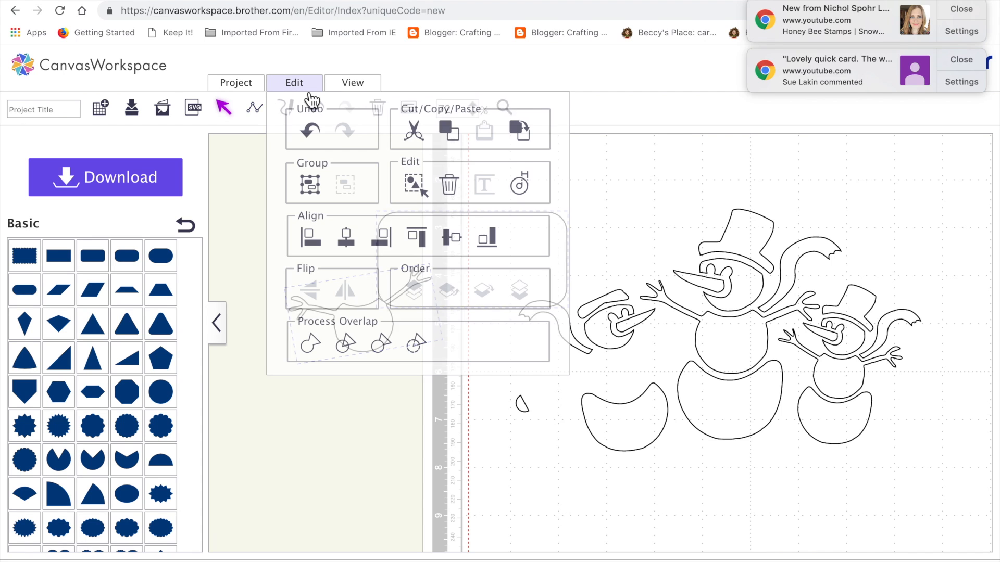
left_click(381, 342)
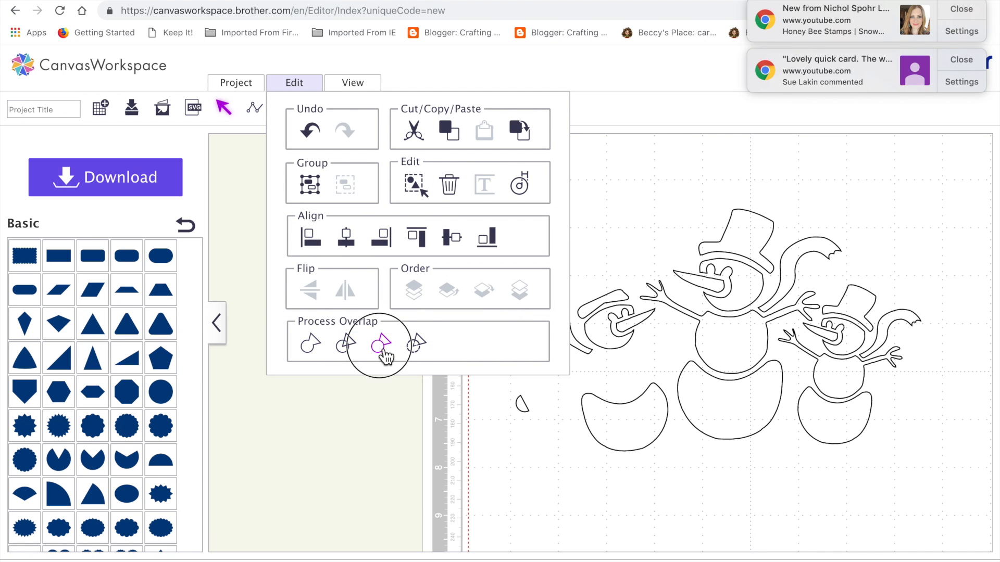
left_click_drag(435, 293, 354, 221)
Step: Delete the inner stray point at the notch where the arm was cut from the snowman's middle section
double_click(381, 334)
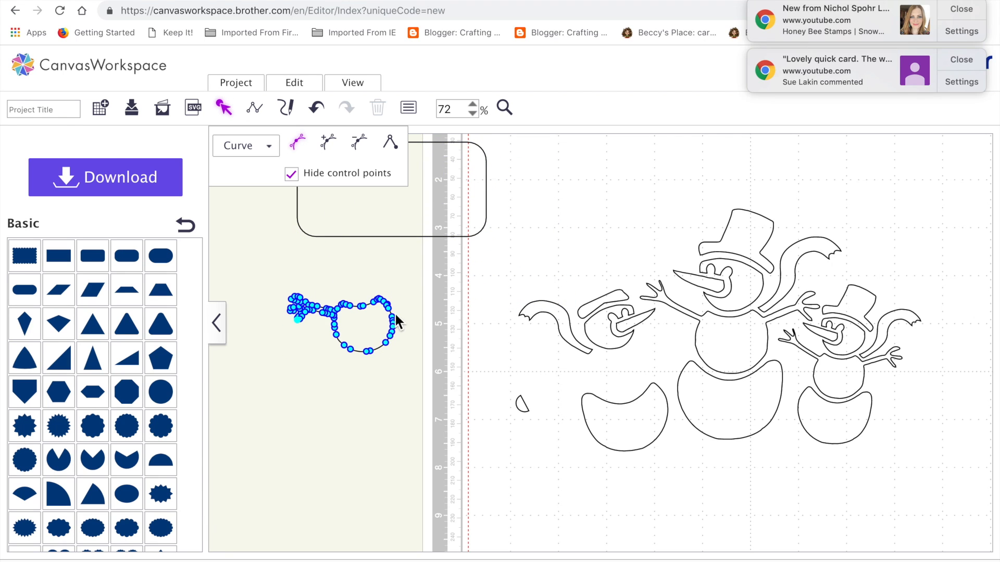
left_click(504, 108)
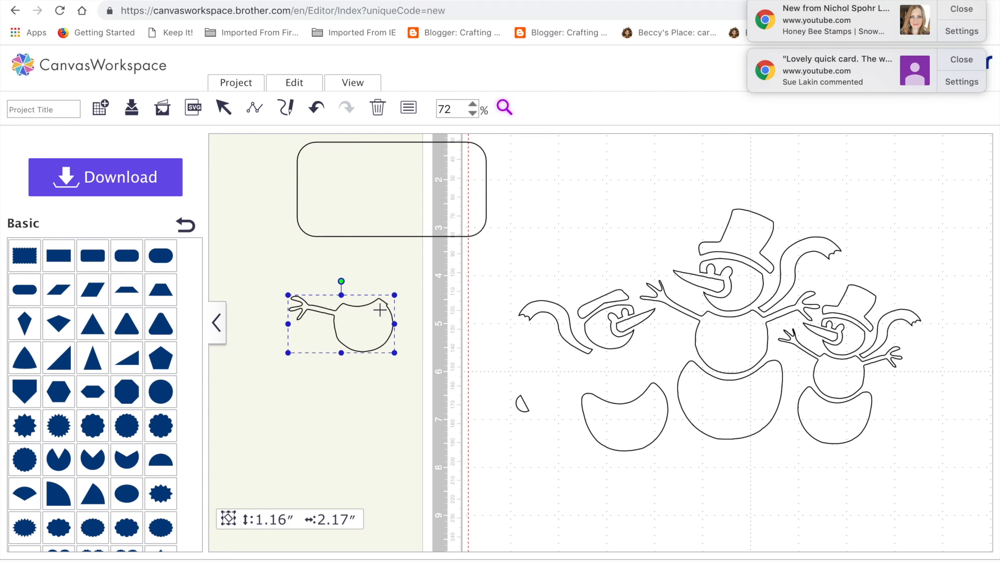
left_click(383, 315)
scroll(500, 371, "right", 10)
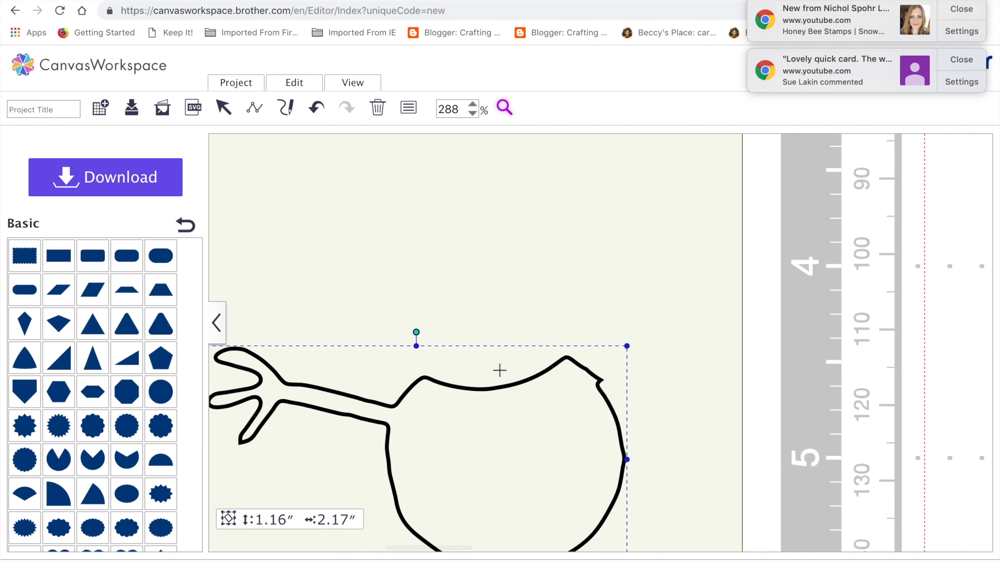
left_click(224, 108)
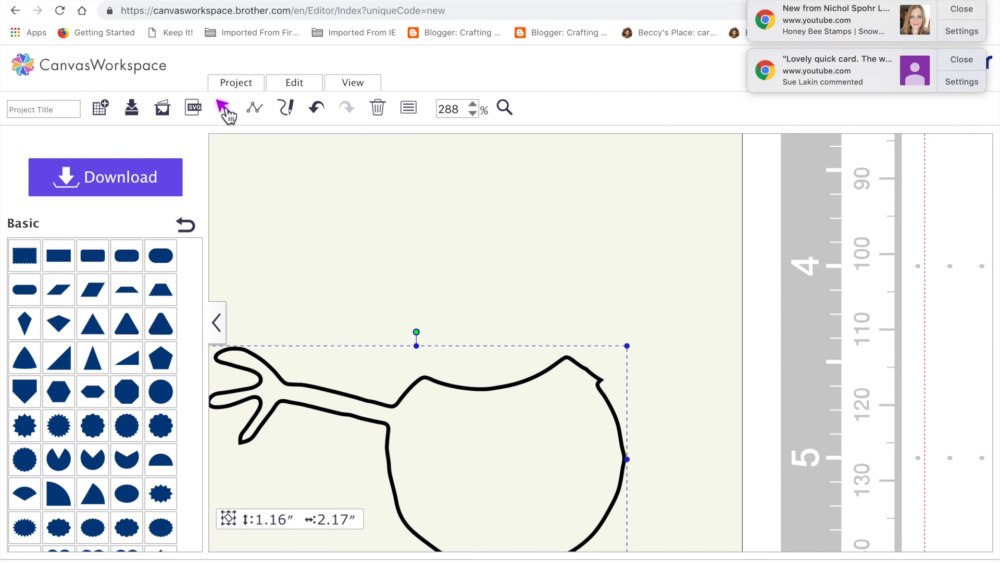
double_click(602, 393)
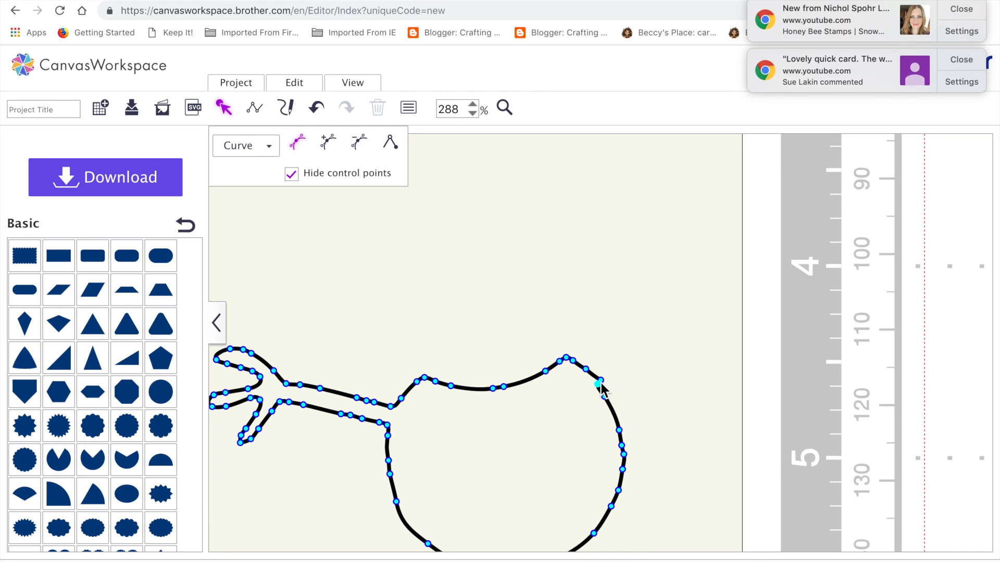
left_click(360, 141)
left_click(598, 374)
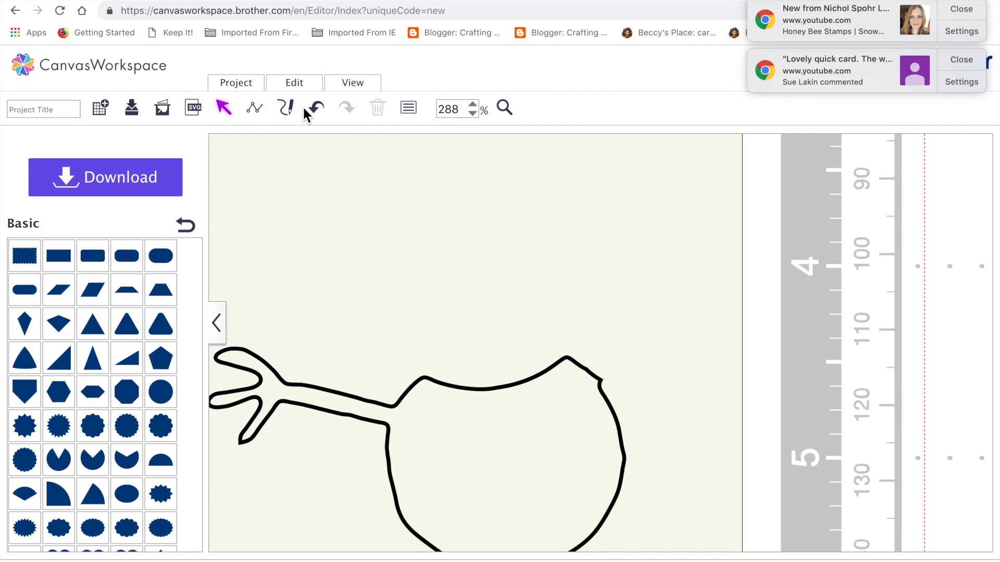
Step: Delete the remaining protruding corner point at the cut so the middle section's outline runs smoothly
left_click(594, 420)
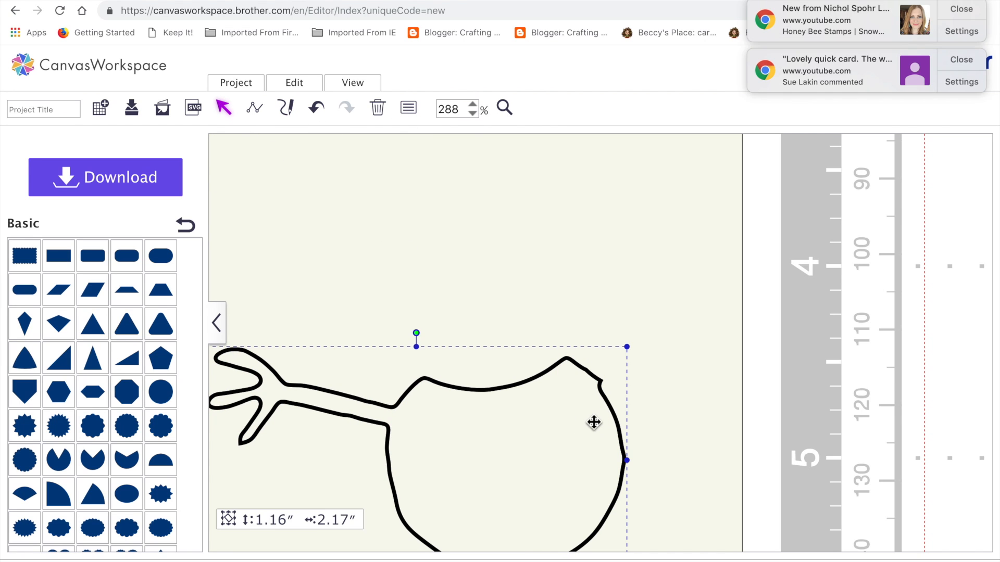
double_click(596, 395)
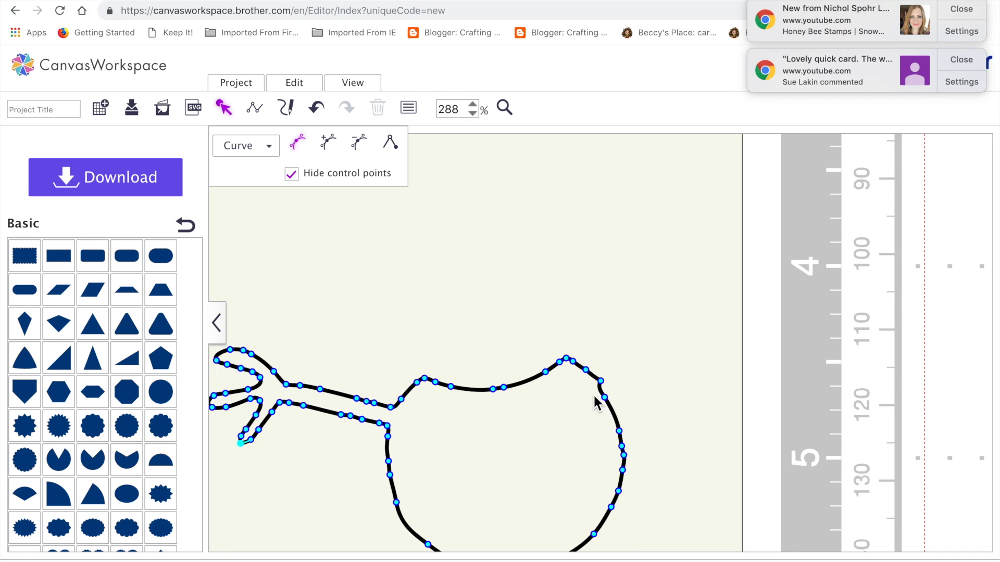
left_click(599, 381)
left_click(357, 147)
left_click(568, 246)
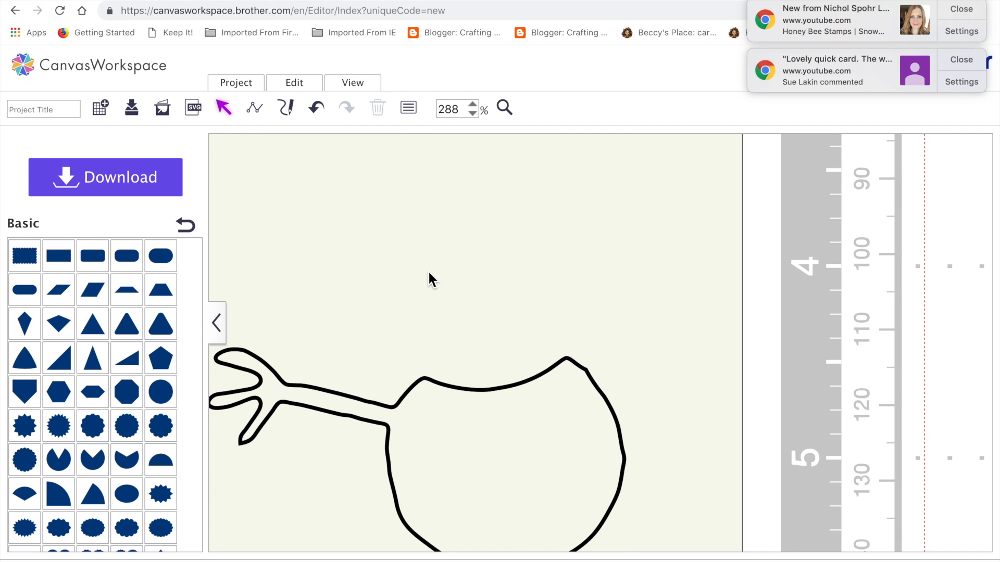
Step: Move the one-armed middle section back onto the mat between the left snowman's head and base
left_click(368, 85)
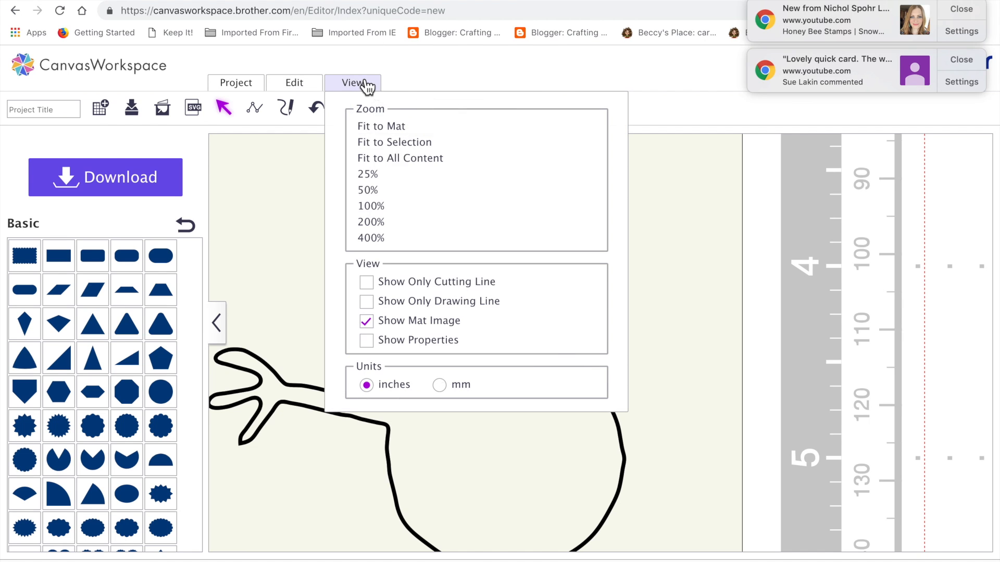
left_click(394, 133)
left_click_drag(357, 312, 520, 345)
left_click(533, 318)
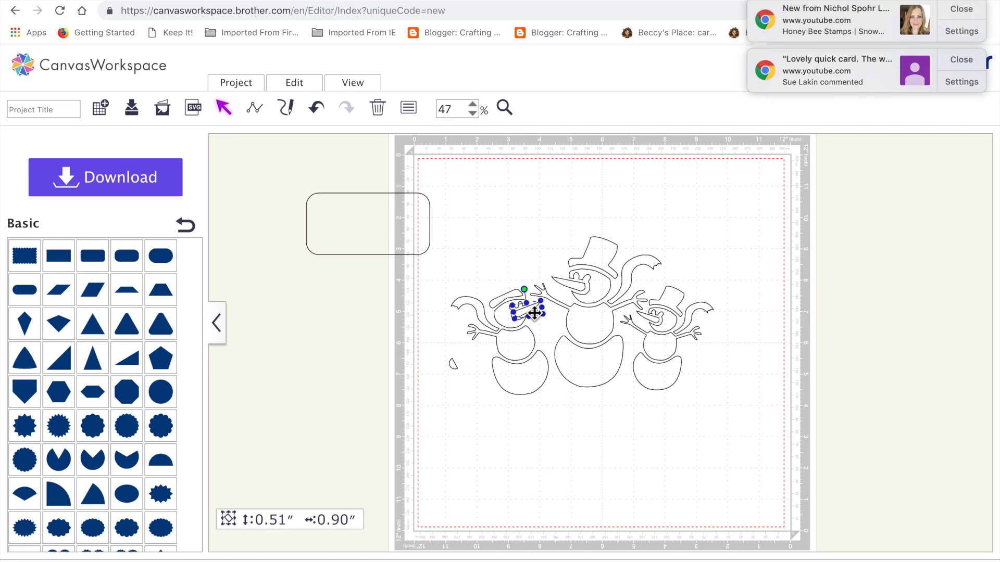
left_click(504, 325)
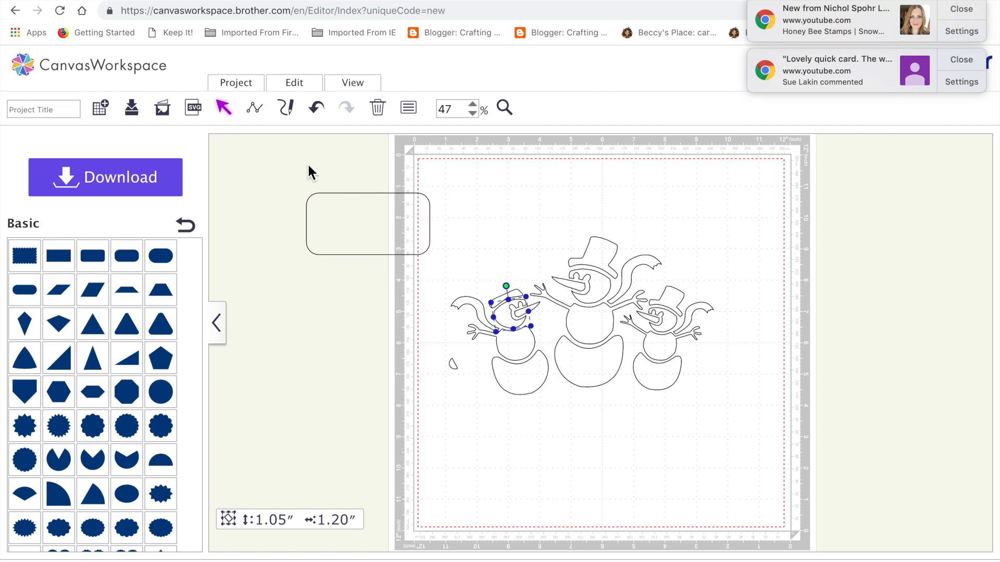
left_click(554, 319)
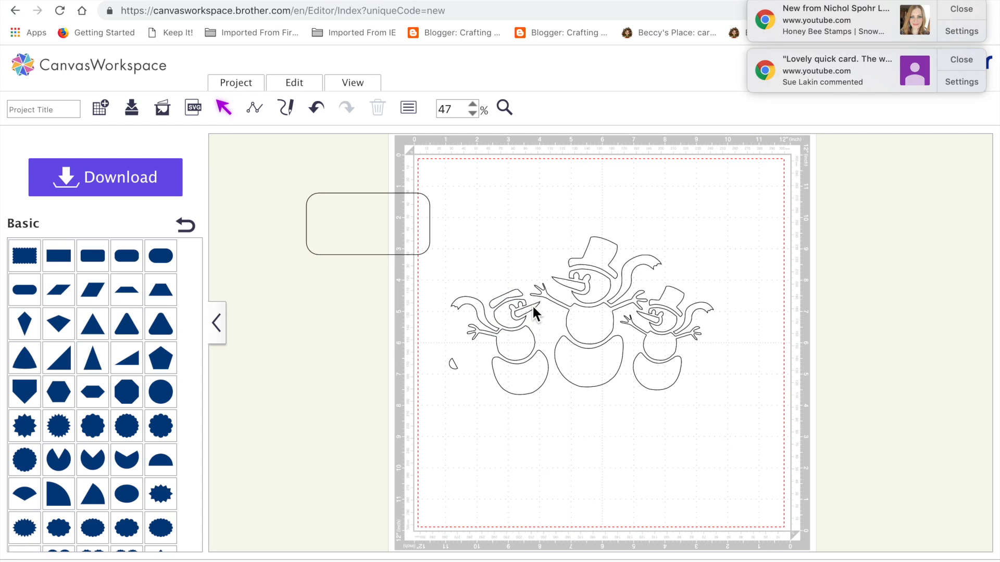
Step: Shorten the left snowman's carrot nose to about 0.49 × 0.70 inches, keeping it clear of the middle snowman's hand
left_click(534, 314)
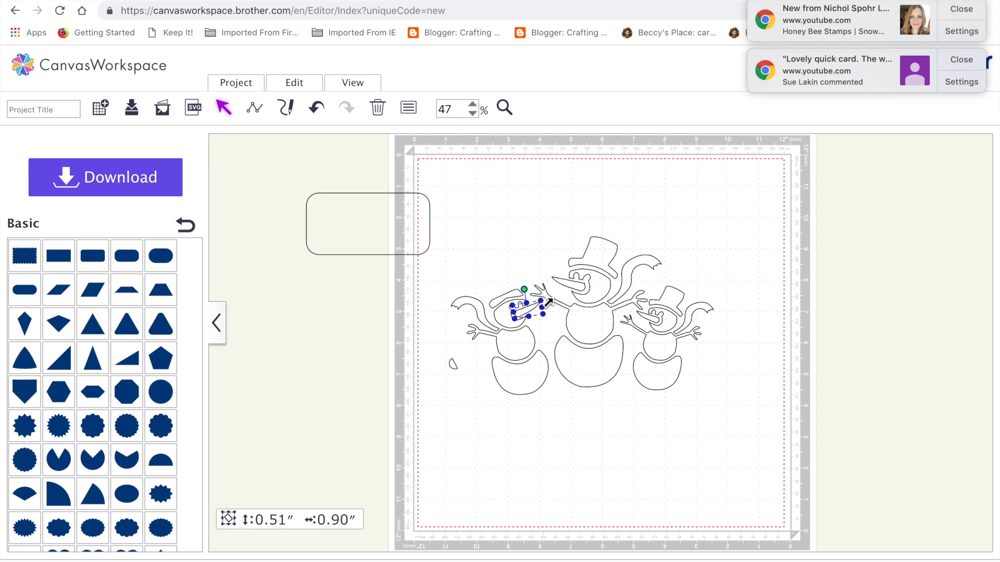
left_click_drag(547, 301, 543, 326)
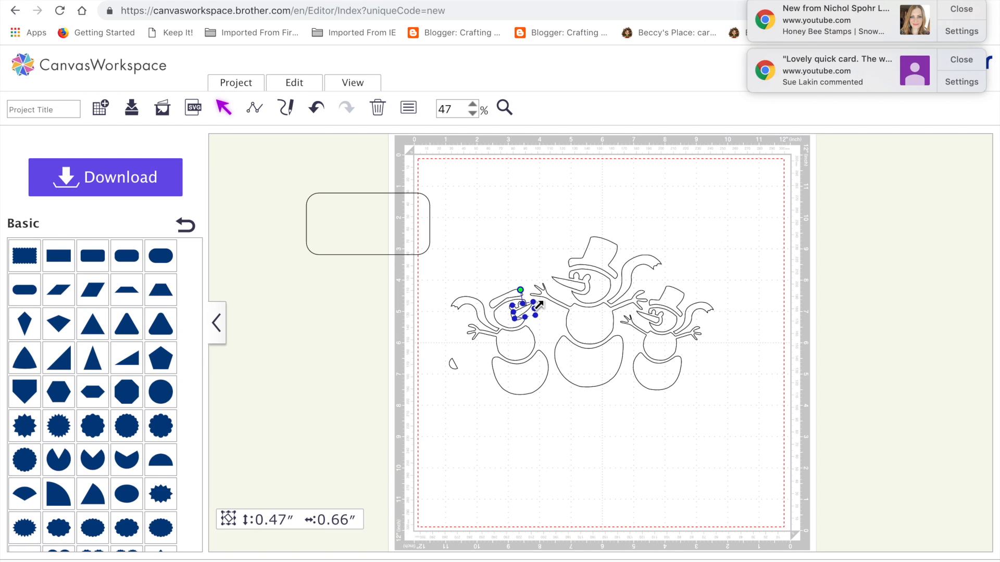
left_click_drag(536, 306, 529, 308)
left_click(534, 337)
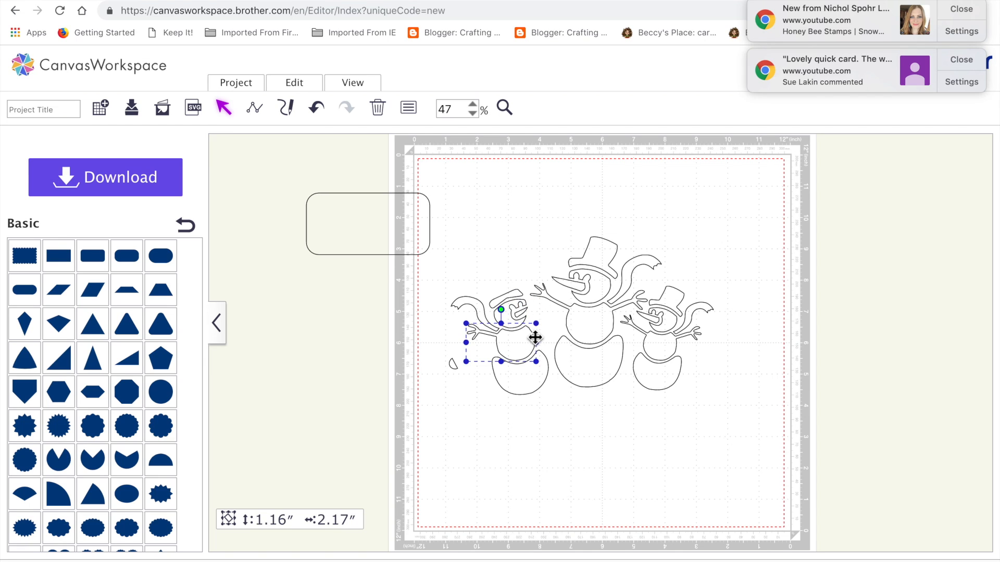
left_click(524, 311)
left_click(525, 314)
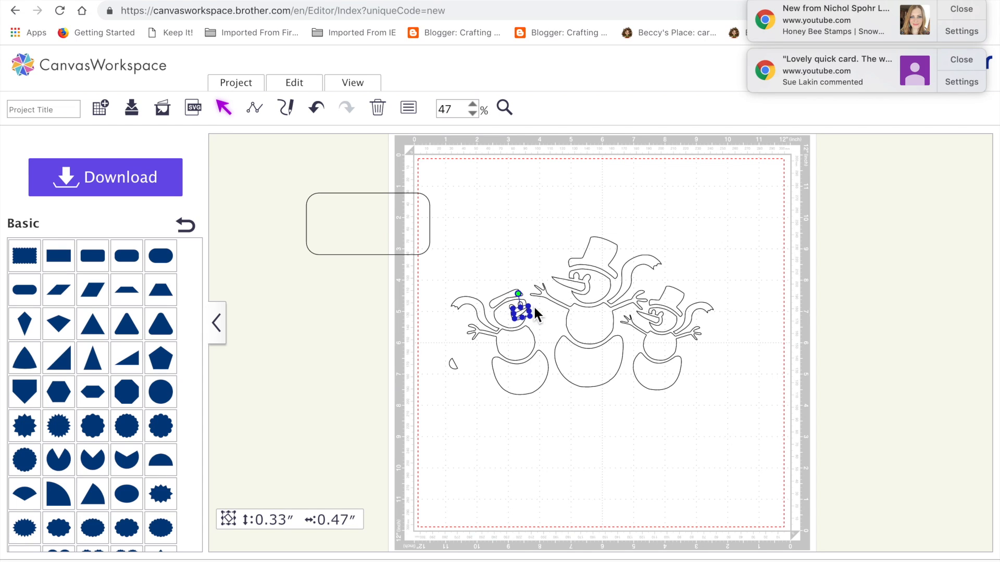
left_click_drag(534, 315, 541, 324)
left_click(513, 415)
left_click(529, 314)
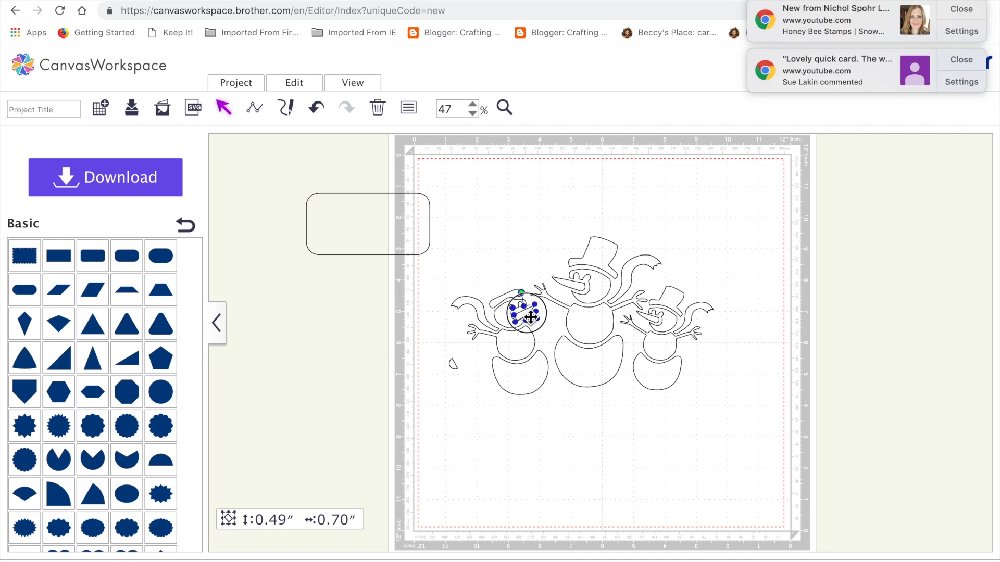
left_click(523, 410)
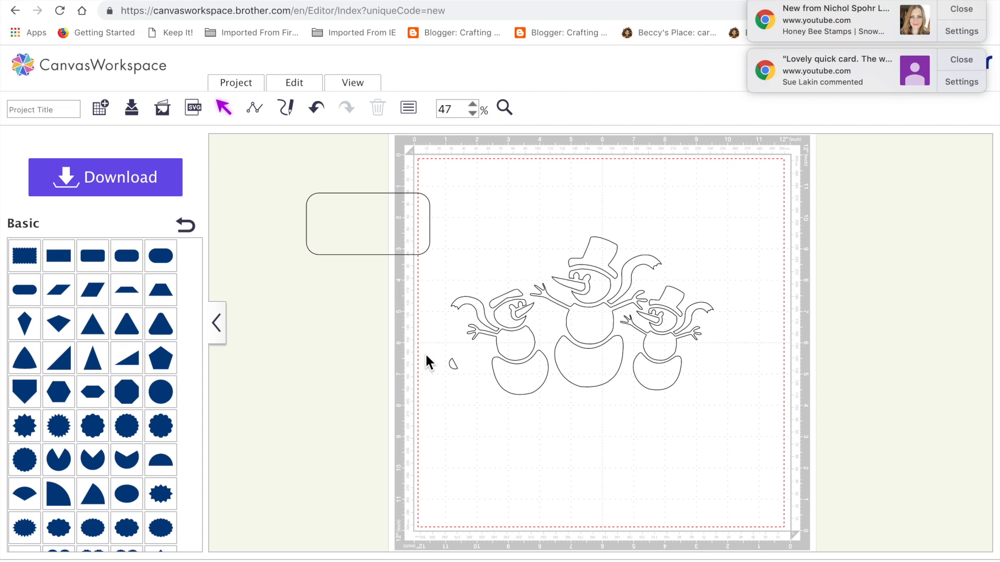
Step: Place the small loose earmuff piece against the outer side of the left snowman's head
left_click_drag(453, 364, 491, 323)
left_click(488, 439)
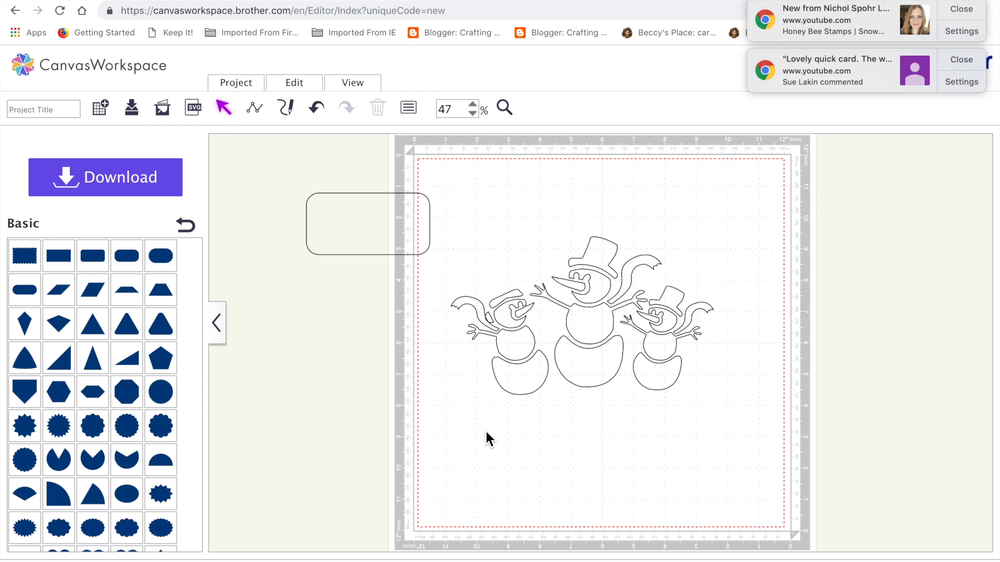
left_click(491, 322)
key("Right")
key("Right")
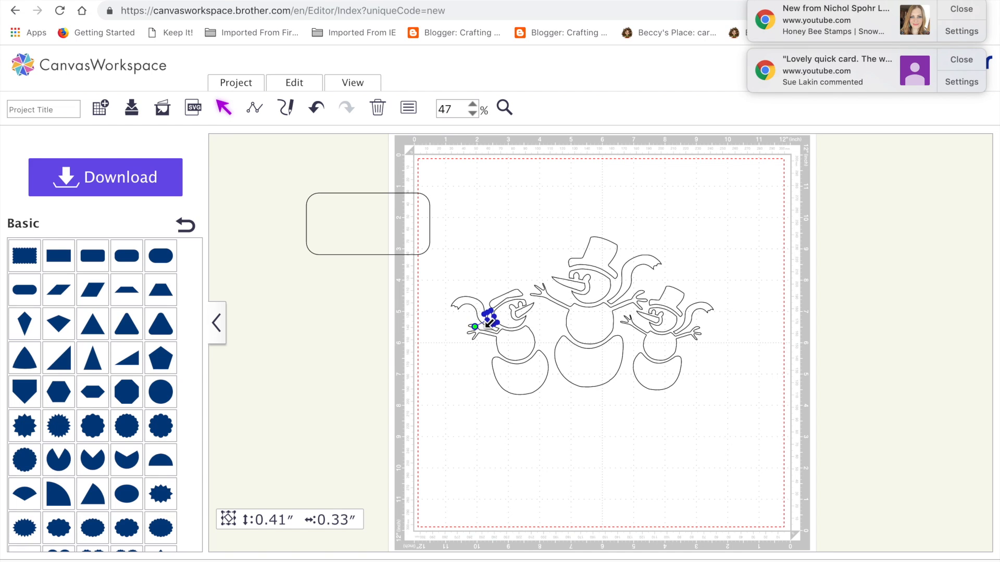
left_click(486, 433)
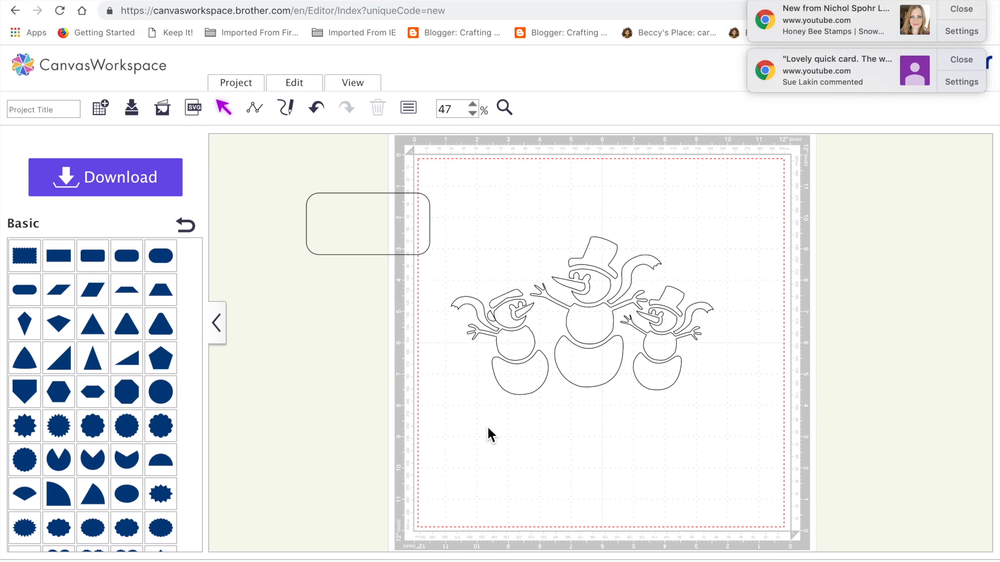
Step: Set the earmuff piece aside and delete the left snowman's flying scarf tail
left_click(494, 321)
left_click_drag(494, 320, 422, 395)
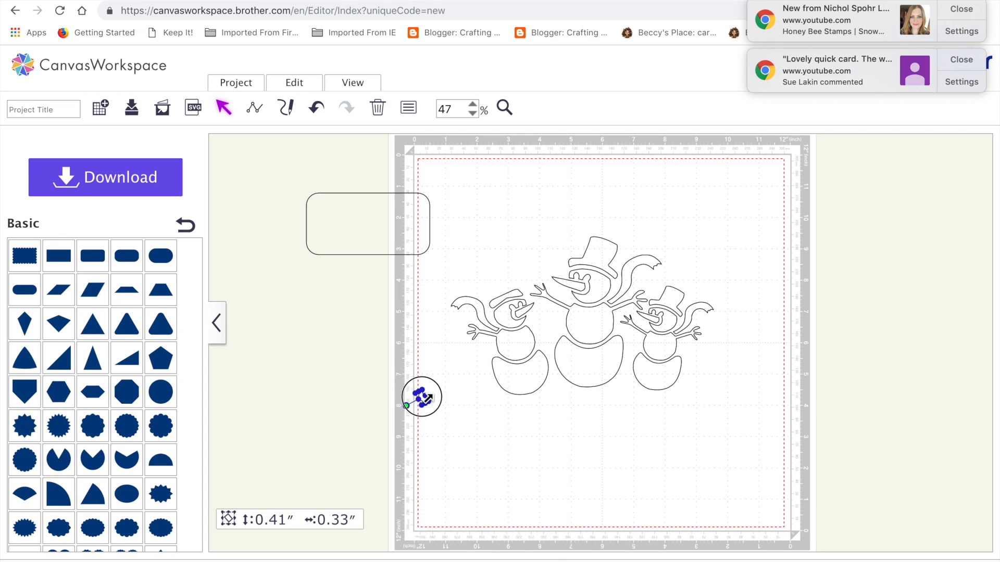
left_click(480, 311)
left_click_drag(479, 311, 360, 302)
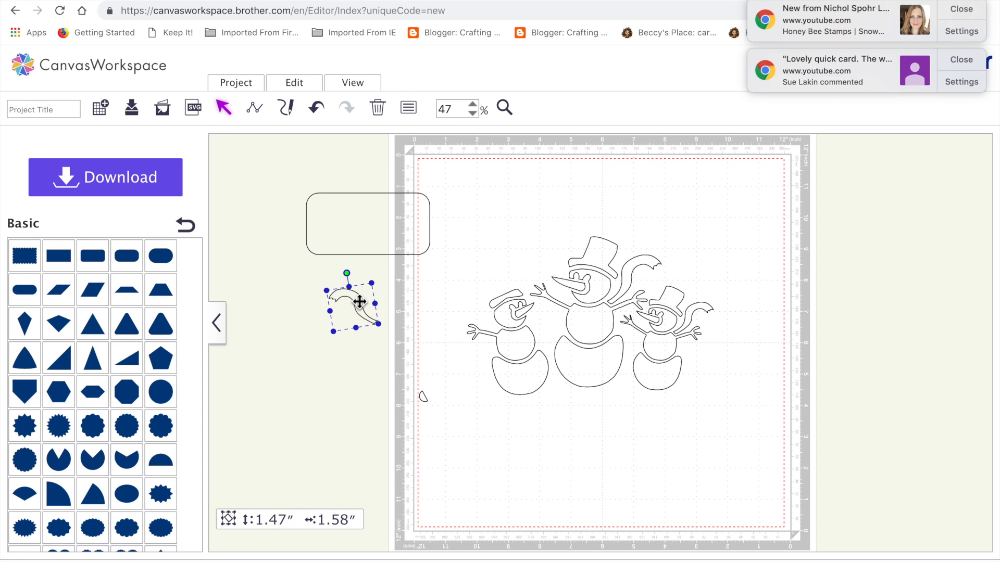
key("Delete")
Step: Set the left snowman's nose aside and replace its face outline with a Basic circle scaled down to fit above the middle section
mouse_move(423, 397)
left_mouse_down()
mouse_move(486, 318)
mouse_move(530, 310)
mouse_move(528, 329)
mouse_move(430, 406)
left_mouse_up()
left_click_drag(507, 322, 411, 452)
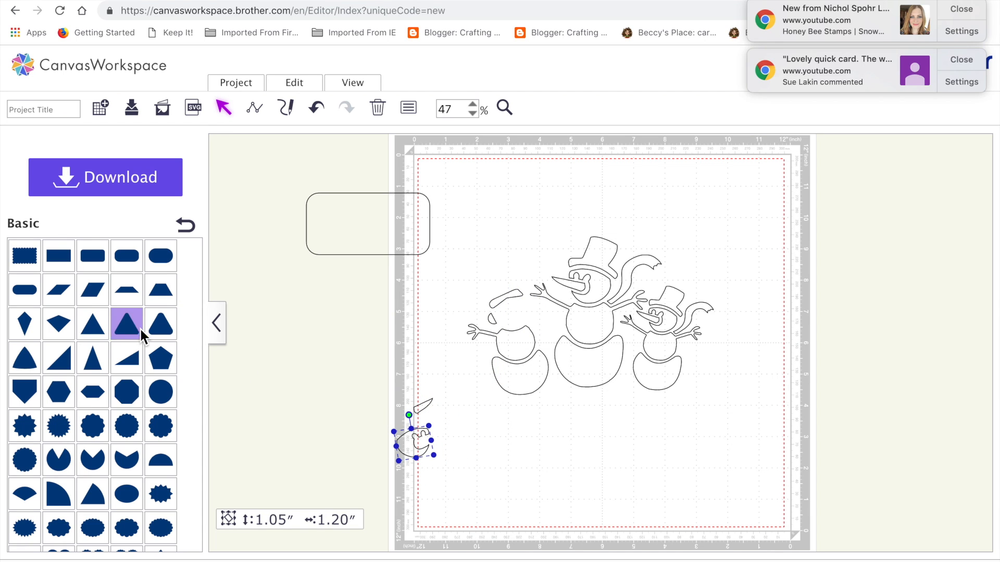
left_click_drag(160, 400, 262, 374)
left_click(417, 445)
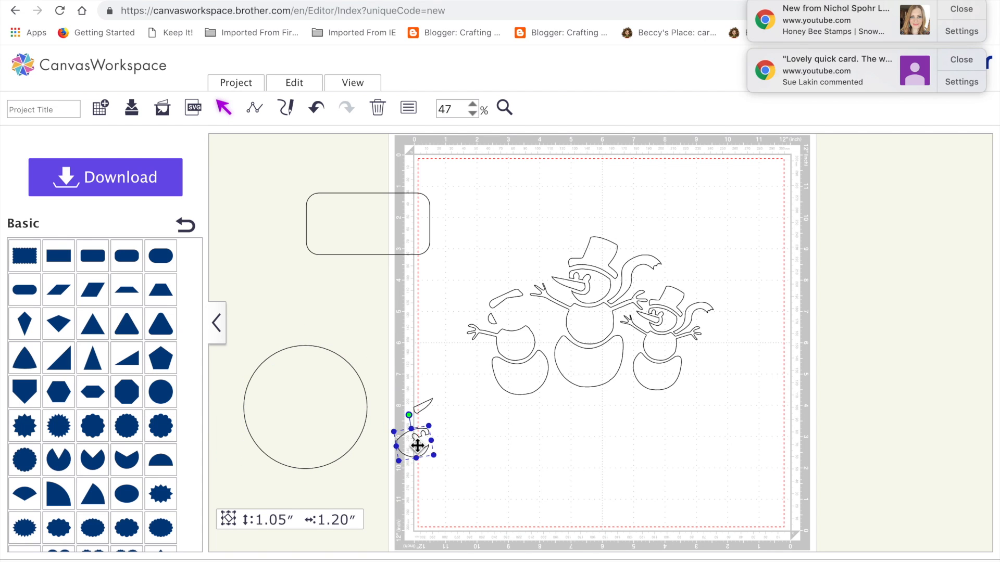
key("Delete")
left_click(273, 407)
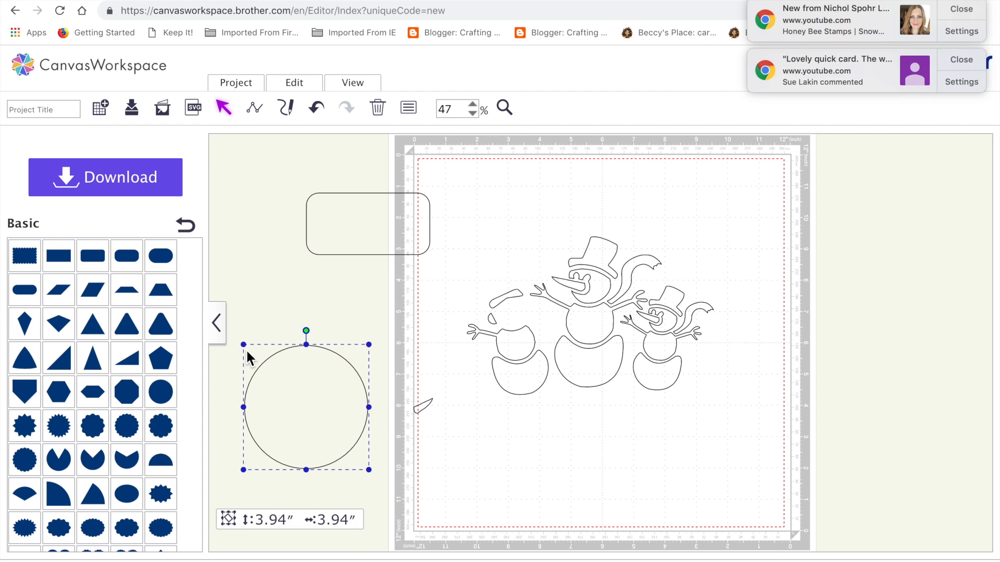
left_click_drag(244, 345, 503, 284)
left_click(481, 413)
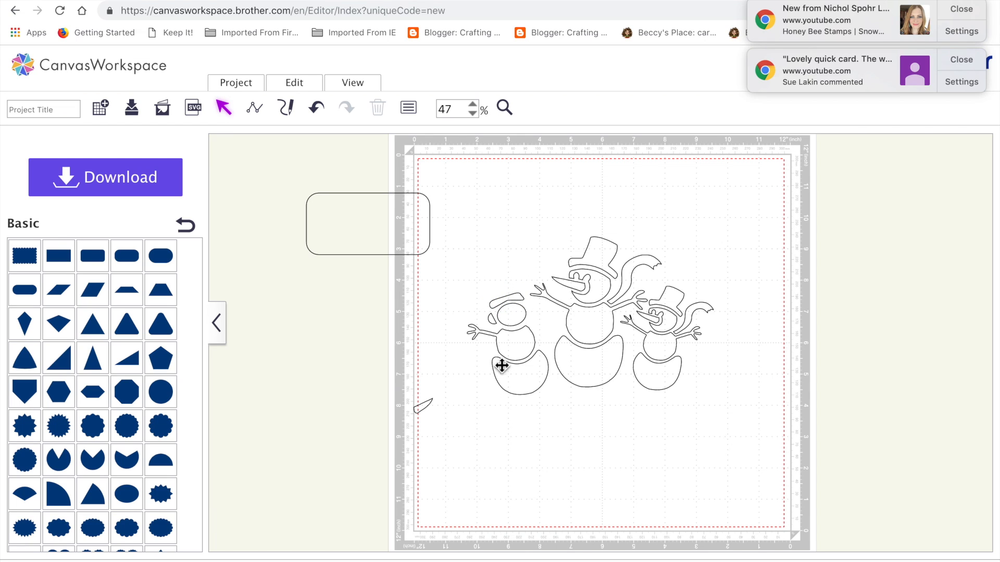
Step: Shrink the curved band slightly and position it over the top of the left snowman's new round head
left_click(501, 307)
left_click_drag(491, 310, 511, 298)
left_click(523, 391)
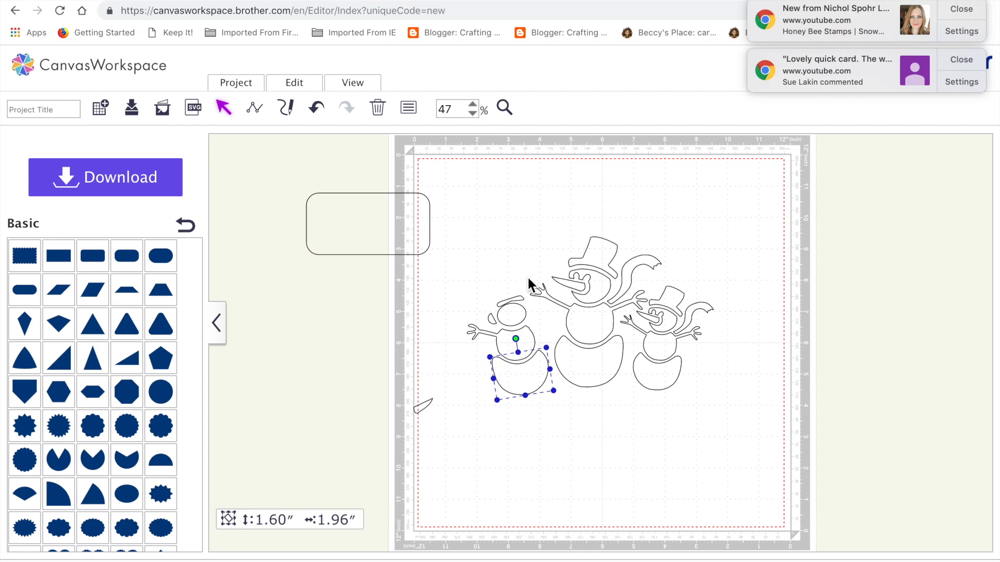
left_click(519, 303)
left_click_drag(524, 301, 519, 302)
left_click(481, 358)
left_click(498, 322)
mouse_move(489, 326)
left_mouse_down()
mouse_move(476, 333)
mouse_move(501, 337)
mouse_move(490, 335)
left_mouse_up()
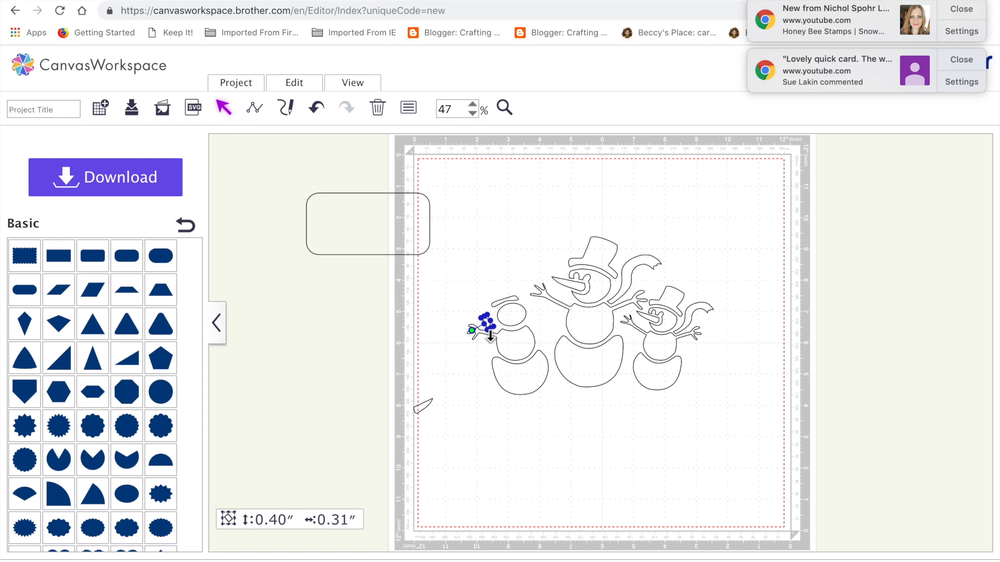
left_click(315, 111)
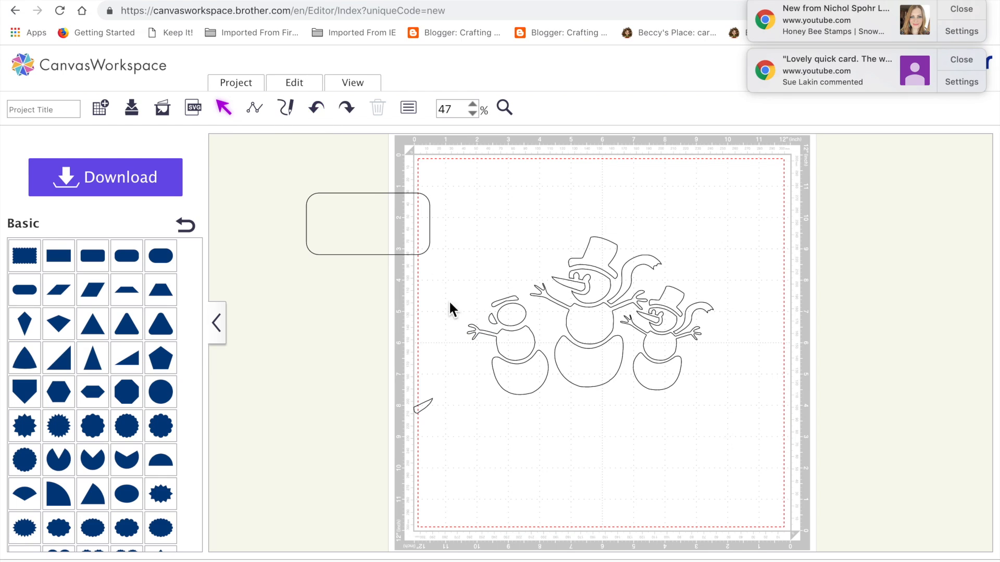
Step: Resize the earmuff piece to about 0.43 × 0.31 inches and fit it against the outer side of the round head
left_click(494, 323)
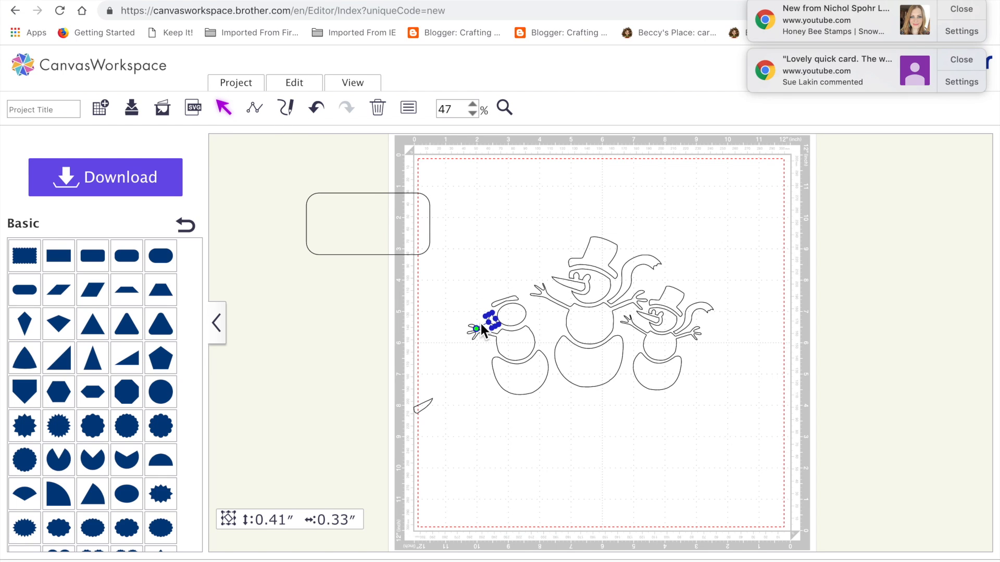
mouse_move(480, 322)
left_mouse_down()
mouse_move(489, 318)
mouse_move(473, 330)
mouse_move(497, 323)
left_mouse_up()
left_click_drag(492, 320, 493, 318)
left_click(492, 448)
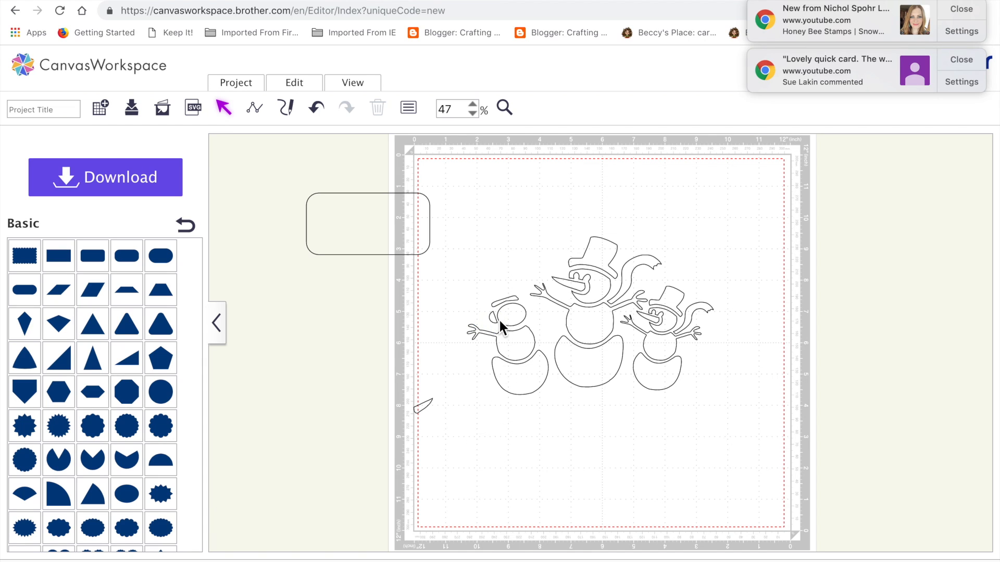
Step: Duplicate the earmuff, flip the copy horizontally, and fit it against the opposite side of the left snowman's head
left_click(496, 320)
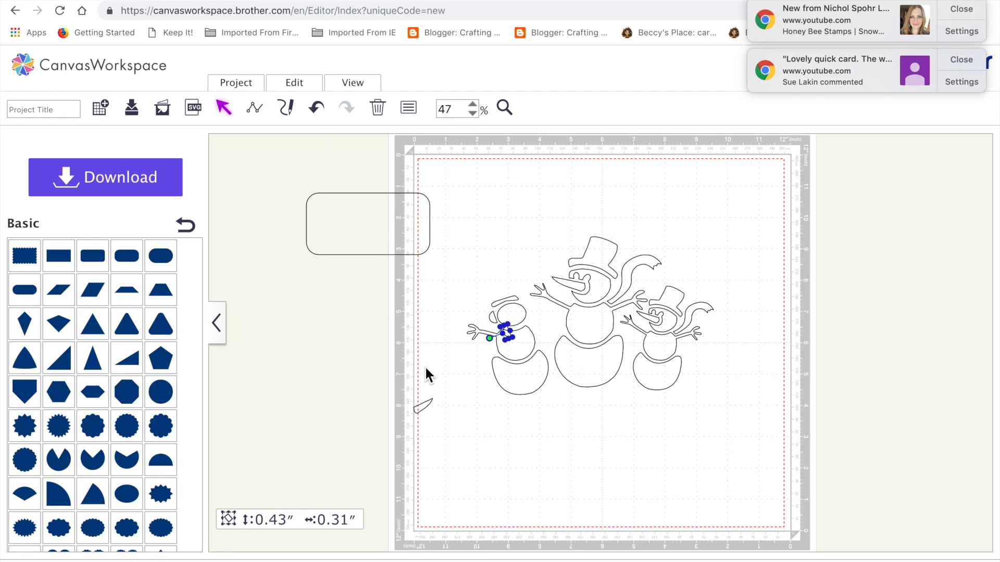
left_click(295, 83)
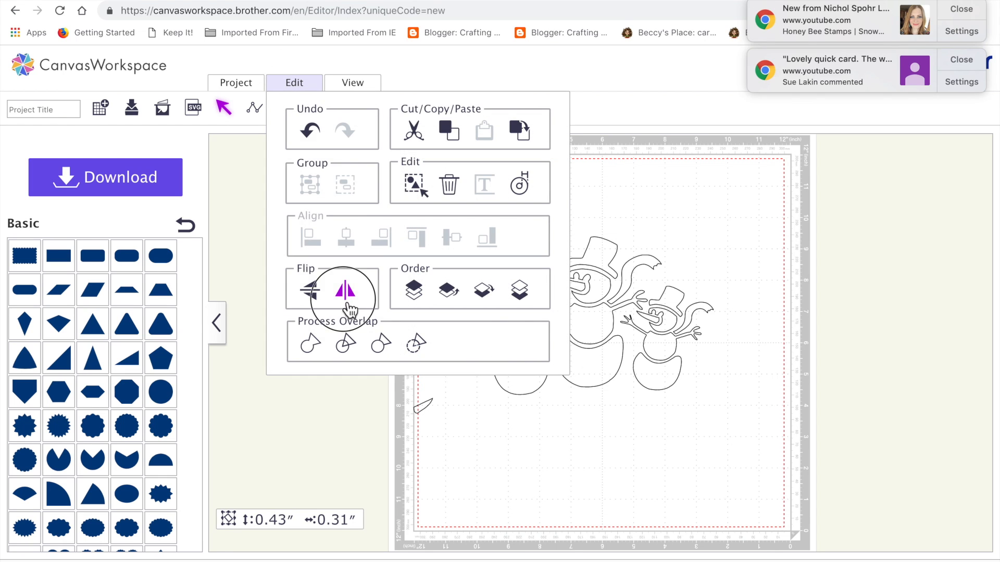
left_click(344, 301)
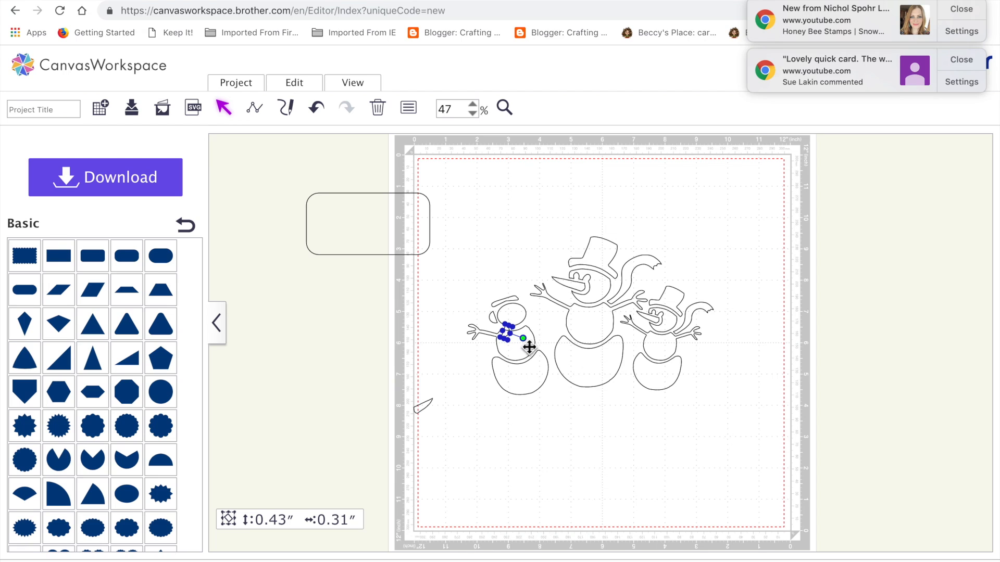
left_click_drag(523, 339, 536, 308)
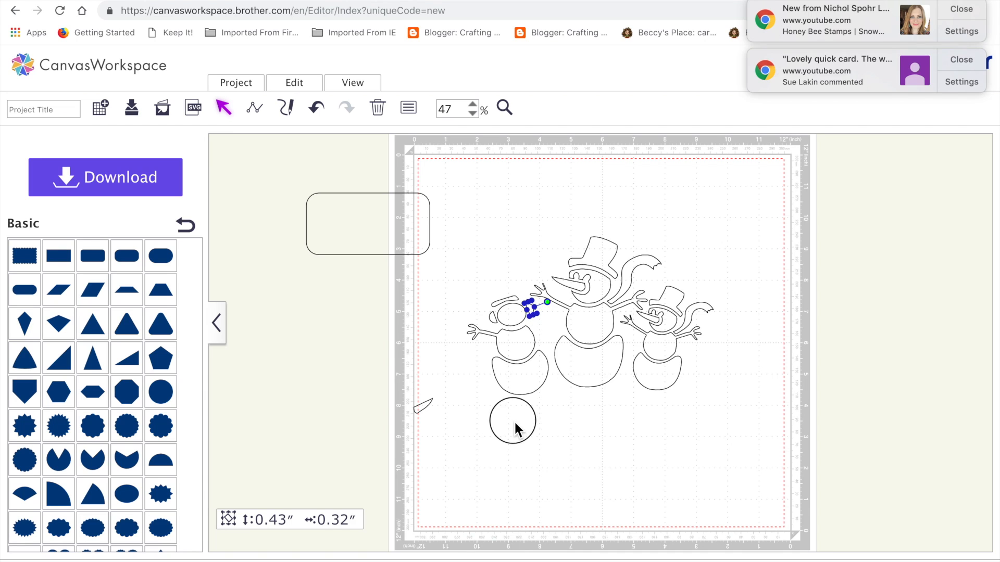
left_click(514, 421)
left_click(533, 310)
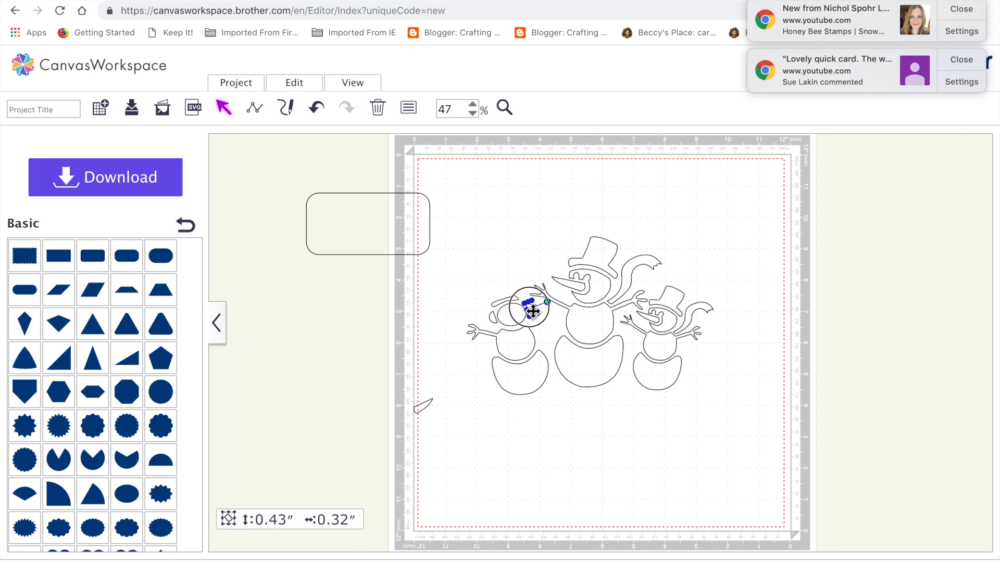
Step: Group all the pieces of the left snowman, including its band and both earmuffs
left_click_drag(545, 413, 523, 387)
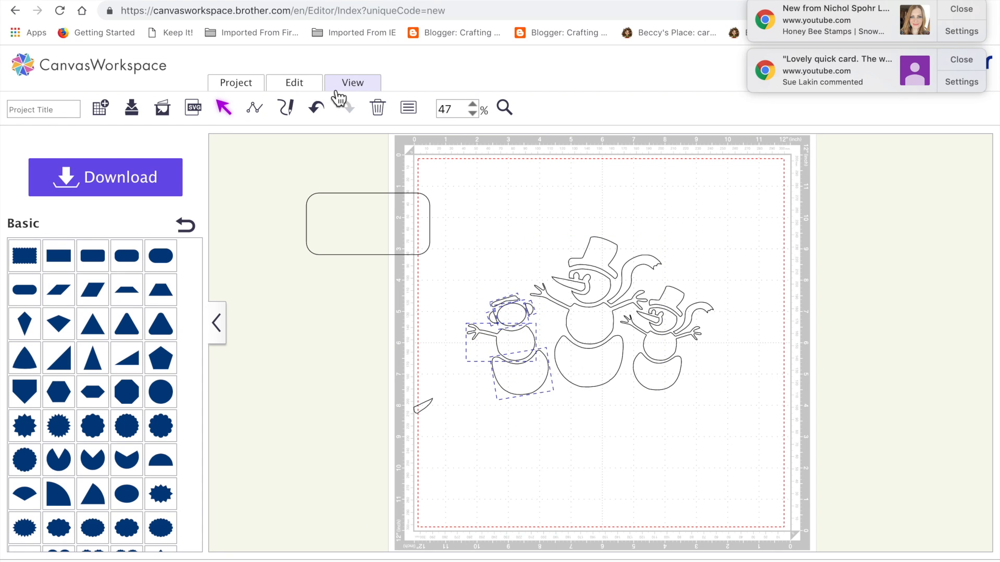
left_click(307, 87)
left_click(319, 186)
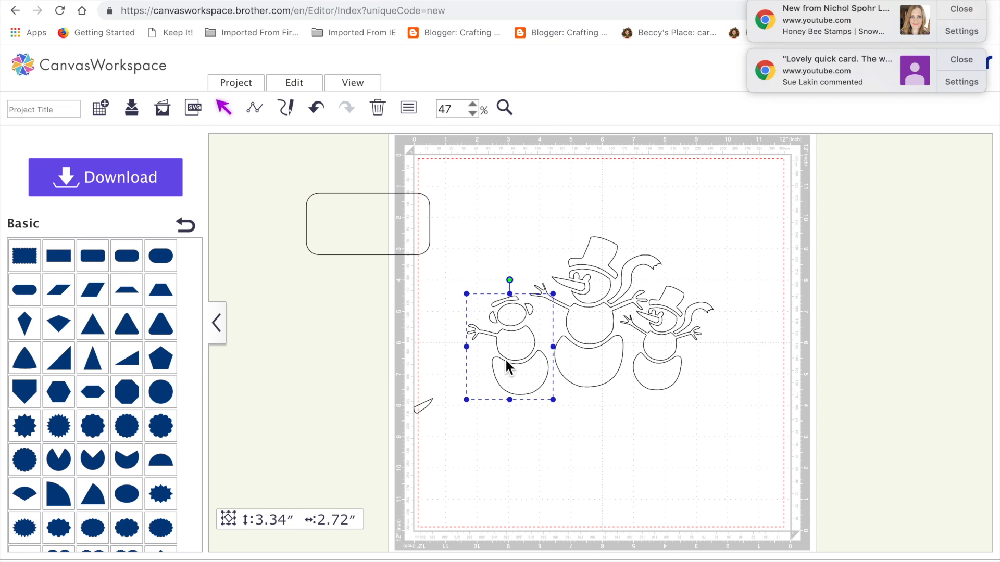
Step: Scale the left snowman group to about 2.78 × 2.34 inches, tilt it slightly, and set it close beside the middle snowman
left_click(464, 302)
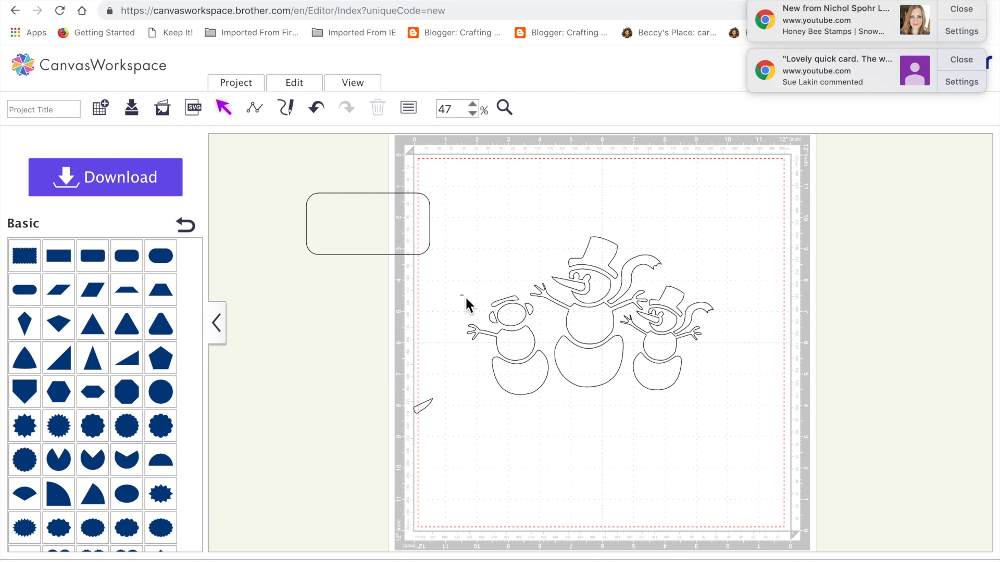
left_click(503, 347)
left_click_drag(473, 295, 485, 312)
left_click_drag(523, 363, 527, 357)
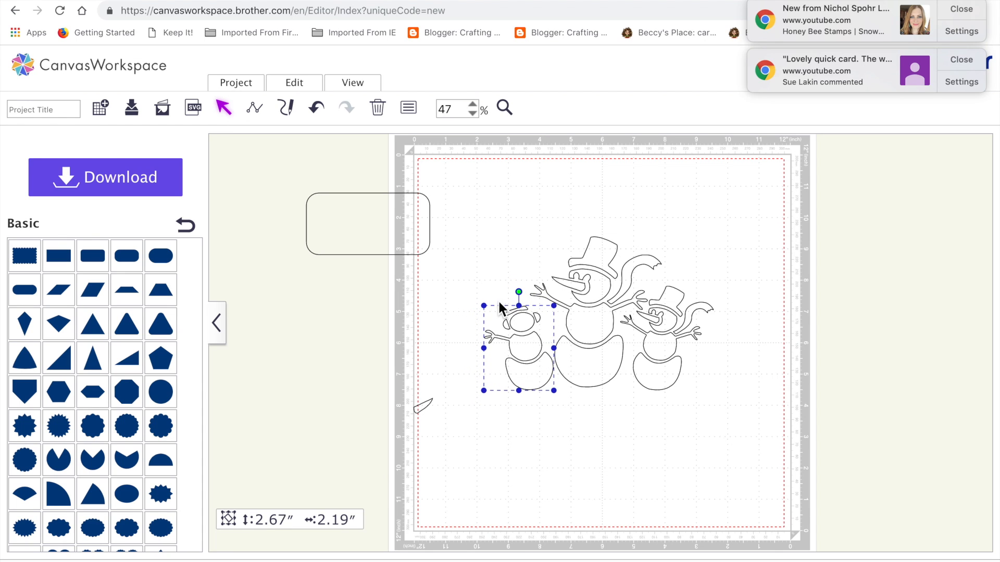
left_click_drag(483, 306, 517, 291)
left_click_drag(525, 357, 524, 349)
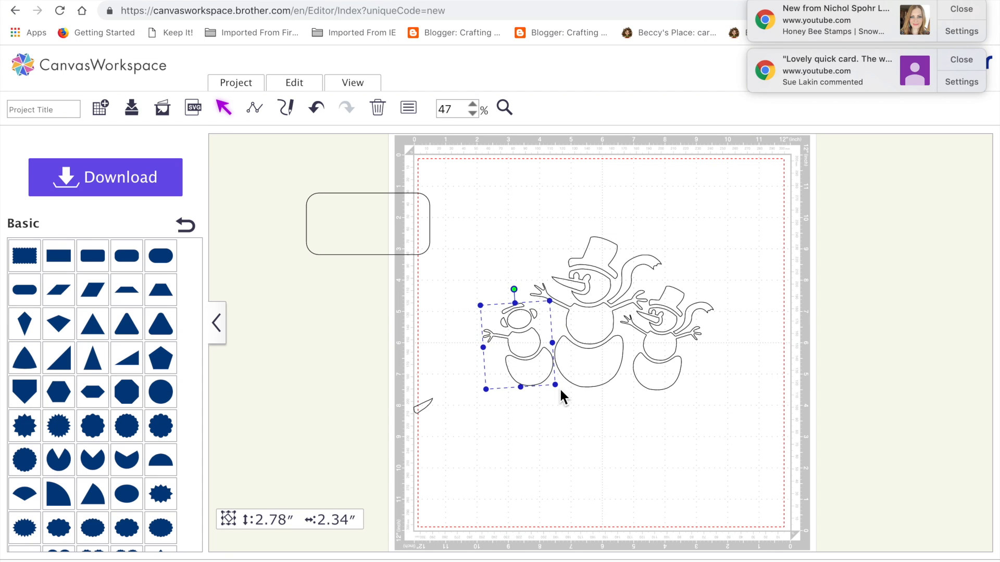
left_click(622, 444)
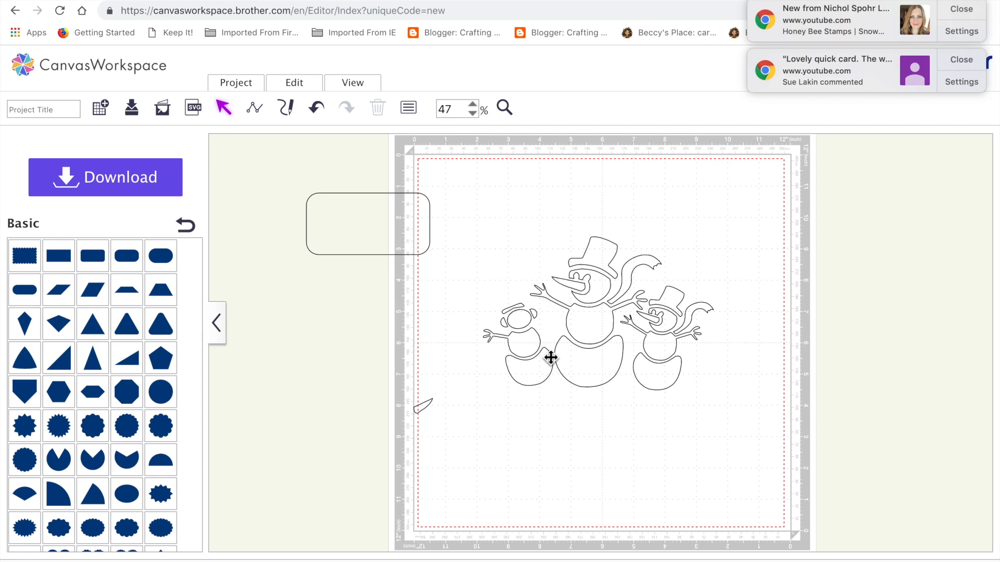
Step: Ungroup the right snowman and delete its top hat
left_click(680, 304)
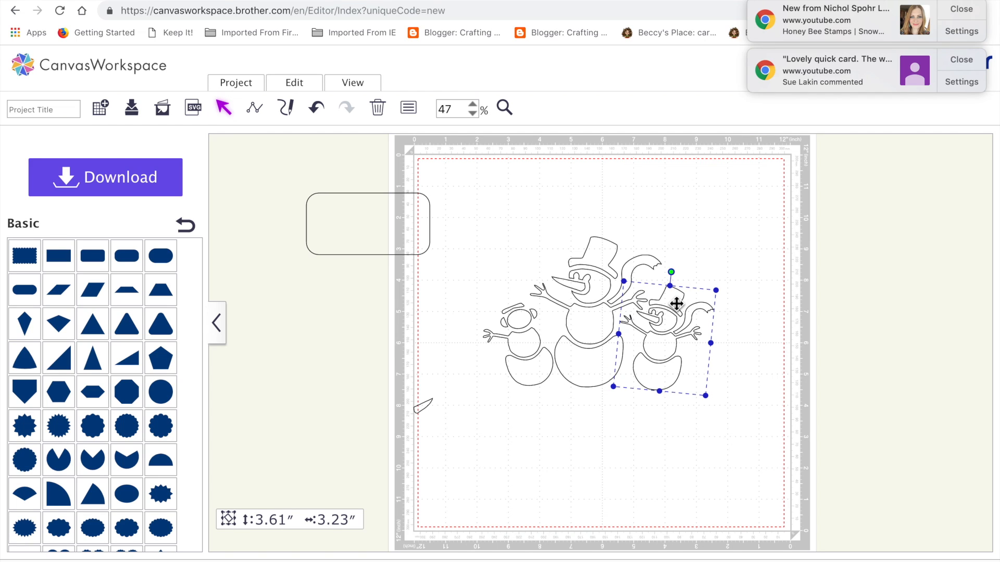
left_click(288, 91)
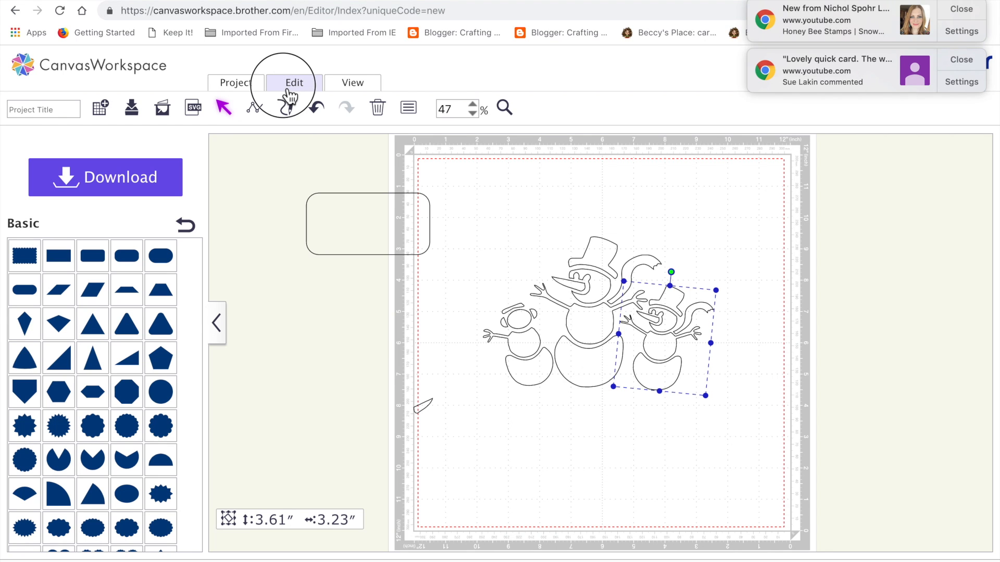
left_click(349, 188)
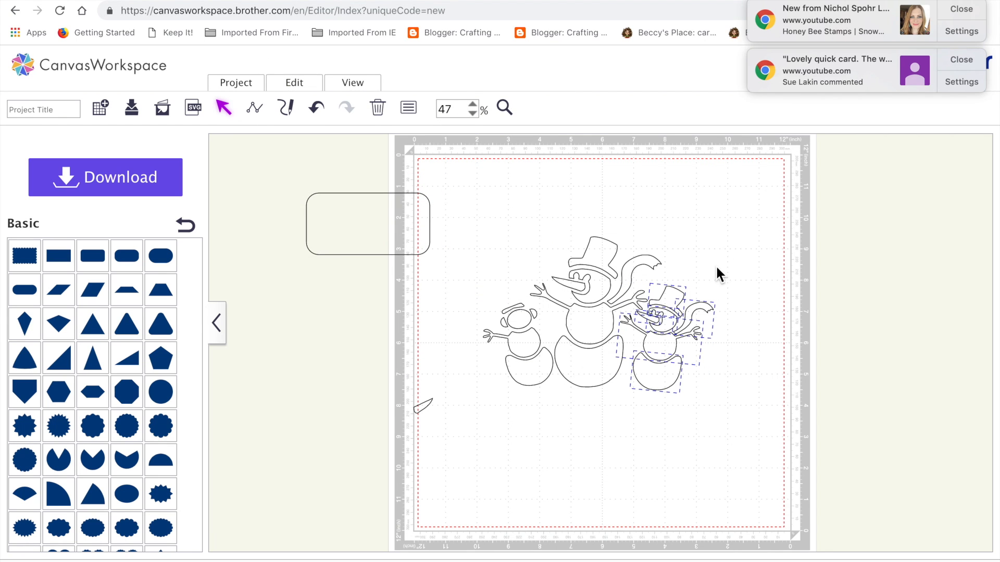
left_click(671, 302)
left_click(670, 307)
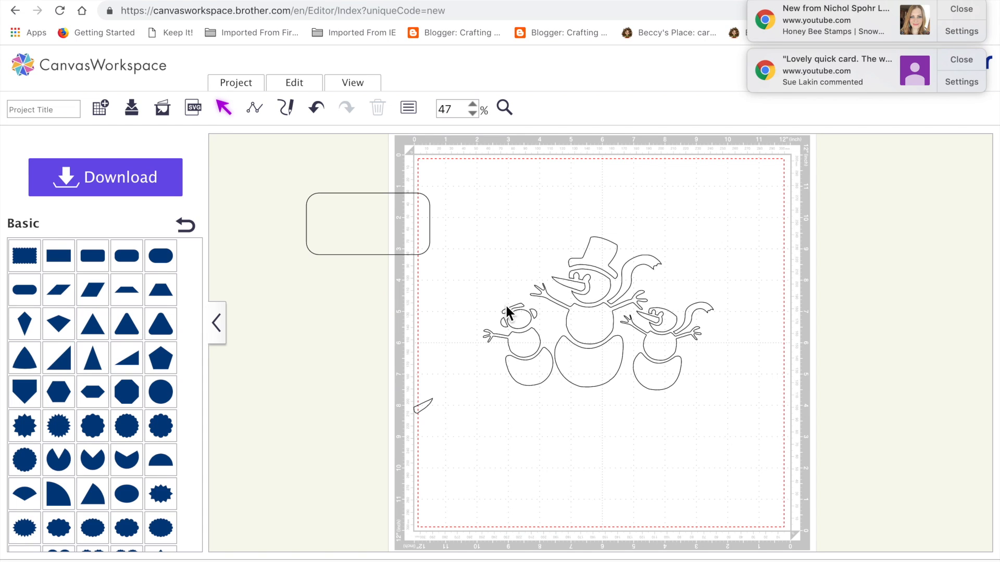
Step: Ungroup the left snowman so its individual pieces can be edited
left_click(522, 311)
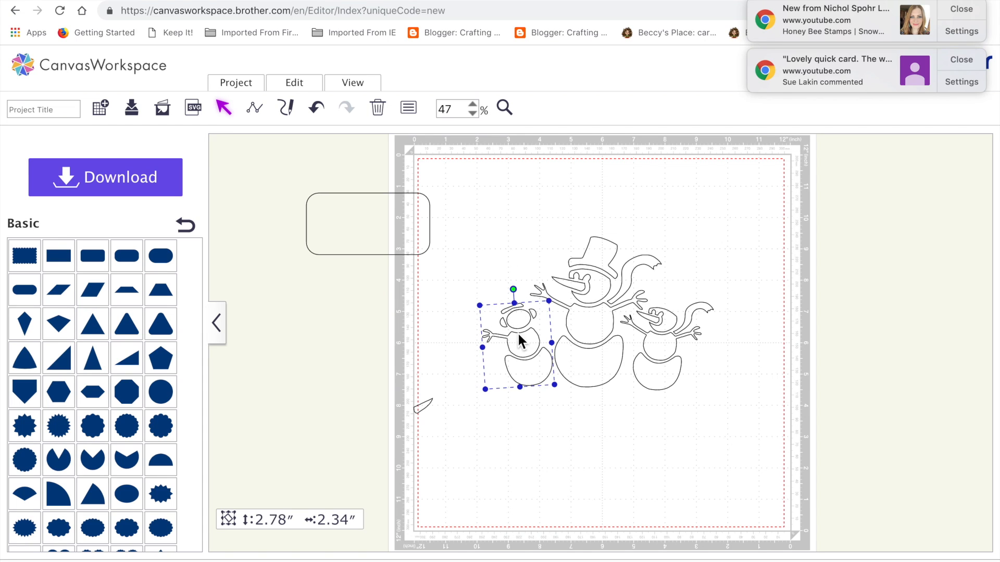
left_click(315, 87)
left_click(346, 184)
left_click(530, 504)
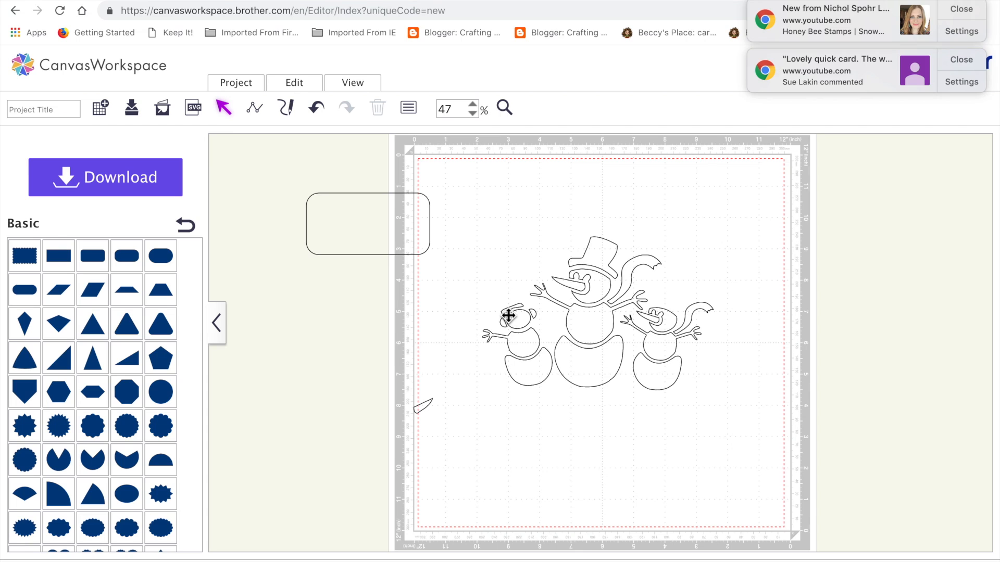
Step: Duplicate the left snowman's earmuff band, and undo the accidental move of its head
left_click(508, 315)
key("super+v")
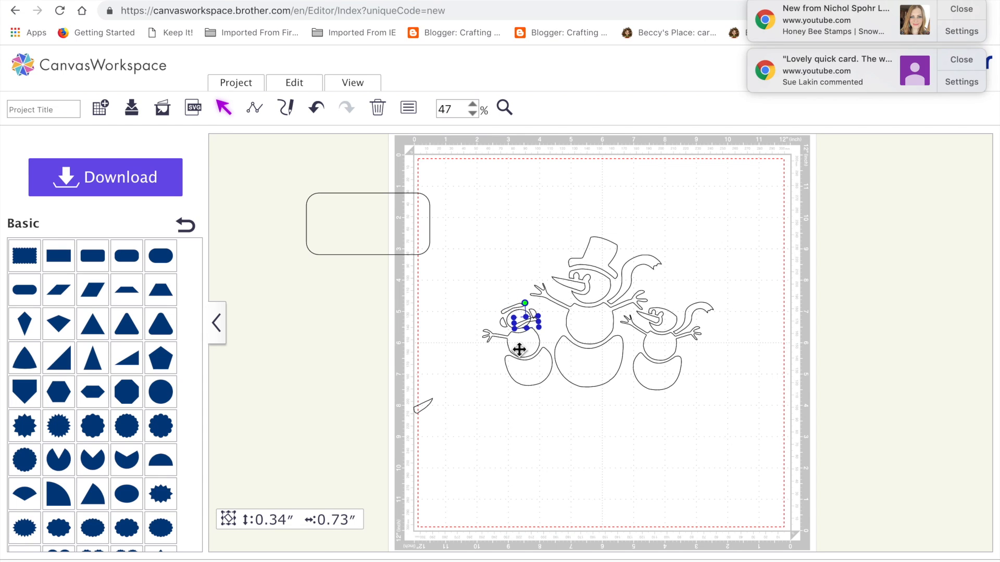
left_click_drag(531, 327, 686, 283)
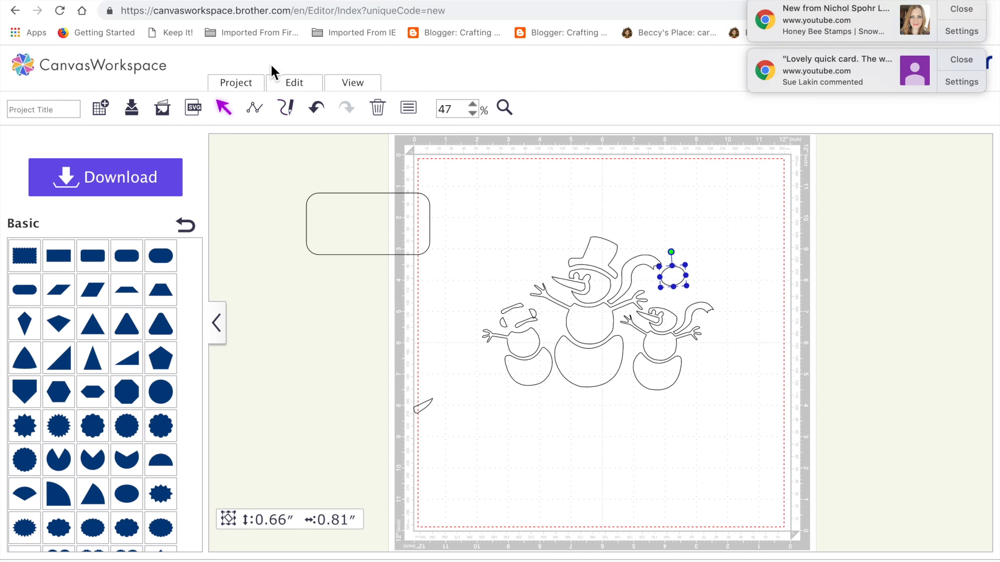
left_click(324, 108)
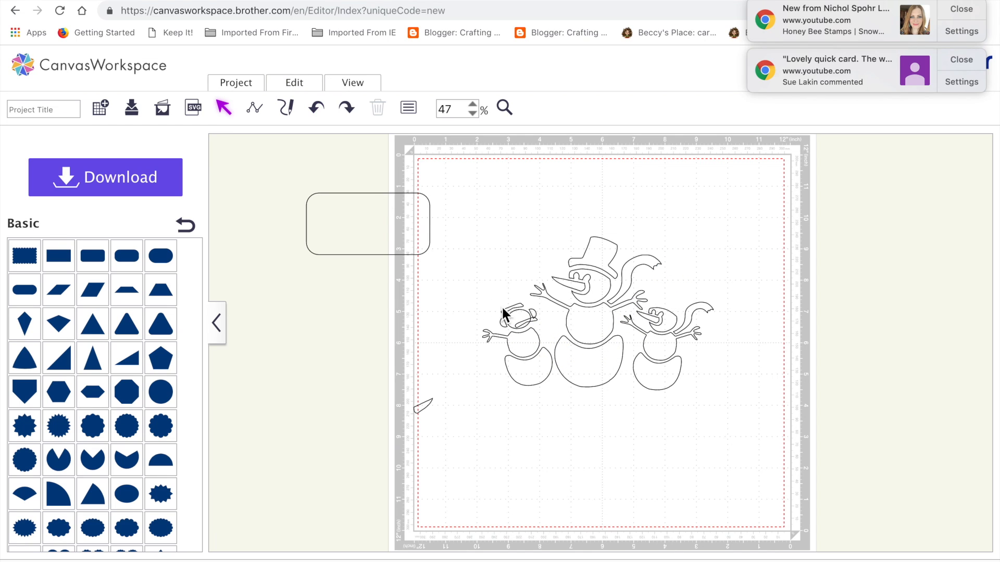
Step: Move the band copy above the right snowman's head, turn it, and enlarge it to about 1.03 × 1.04 inches
left_click_drag(536, 325, 701, 266)
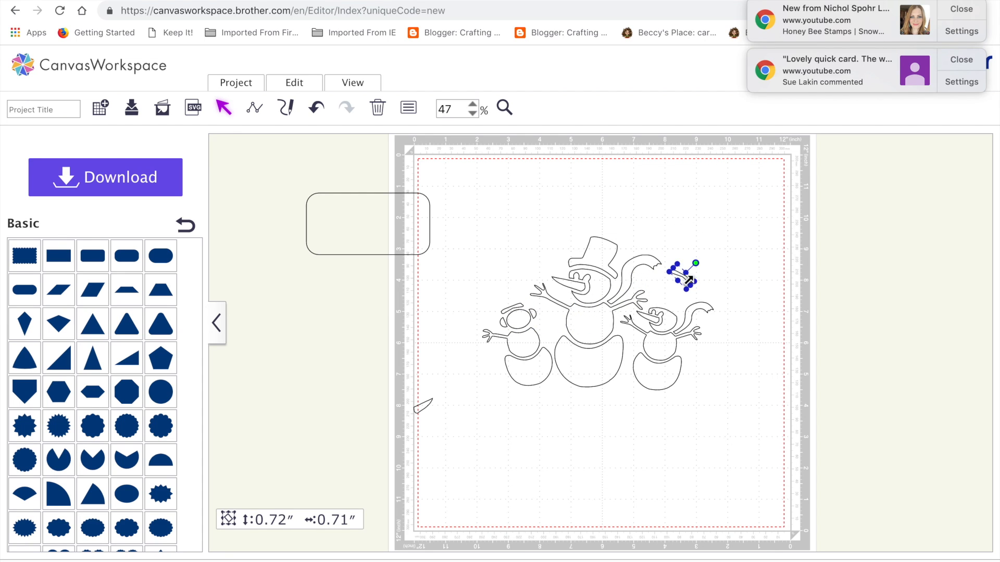
mouse_move(685, 280)
left_mouse_down()
mouse_move(665, 310)
mouse_move(673, 301)
mouse_move(664, 288)
mouse_move(681, 296)
mouse_move(682, 286)
left_mouse_up()
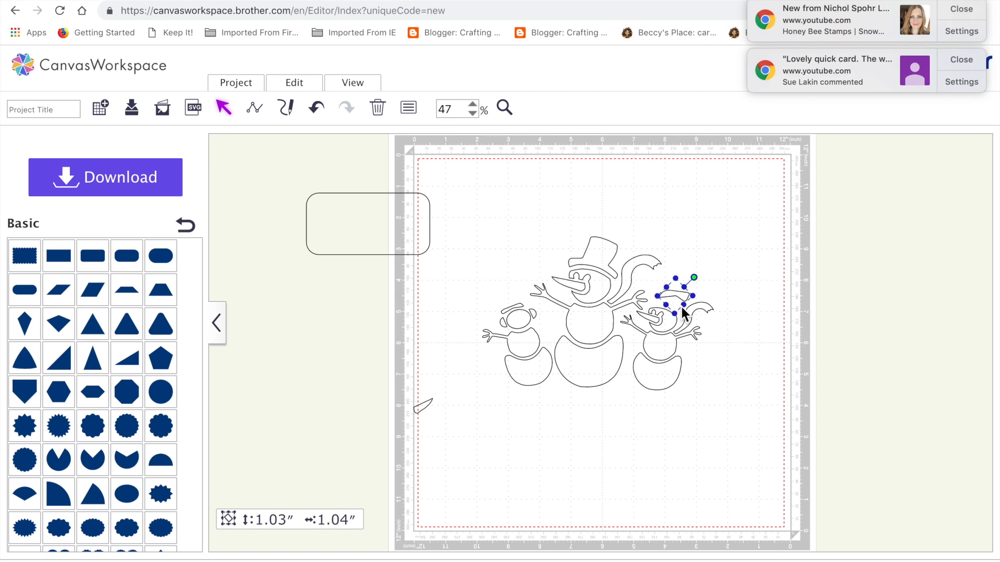
left_click(683, 304)
left_click(756, 333)
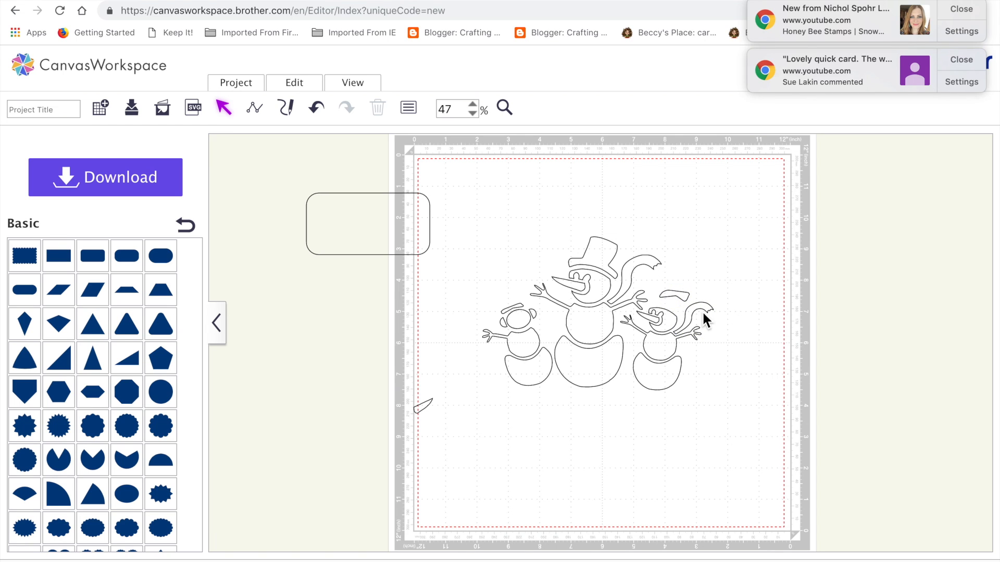
Step: Fit the band copy tilted against the top of the right snowman's head as a hat brim
left_click(677, 298)
double_click(677, 297)
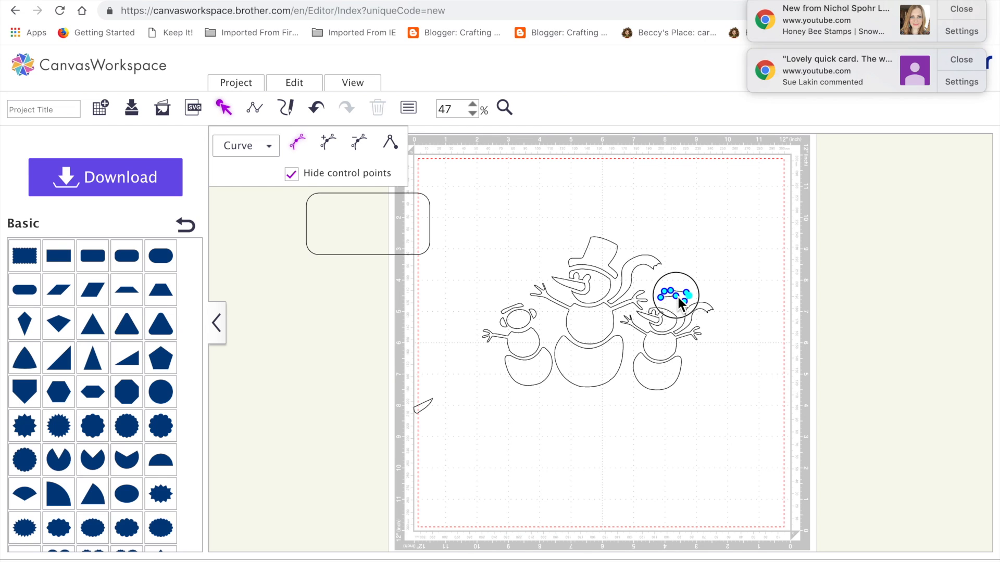
left_click(736, 349)
mouse_move(682, 298)
left_mouse_down()
mouse_move(674, 307)
mouse_move(692, 290)
left_mouse_up()
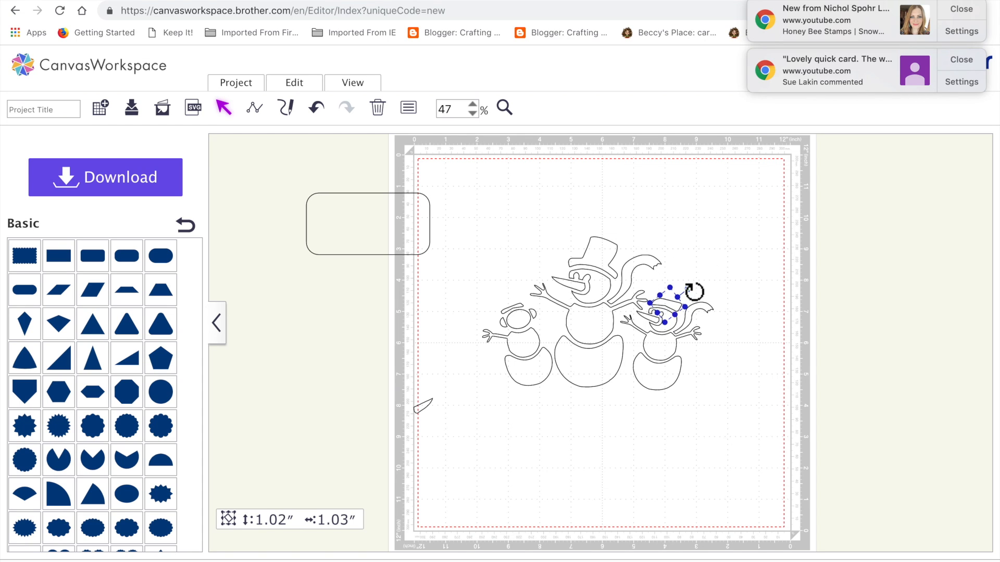
left_click(675, 445)
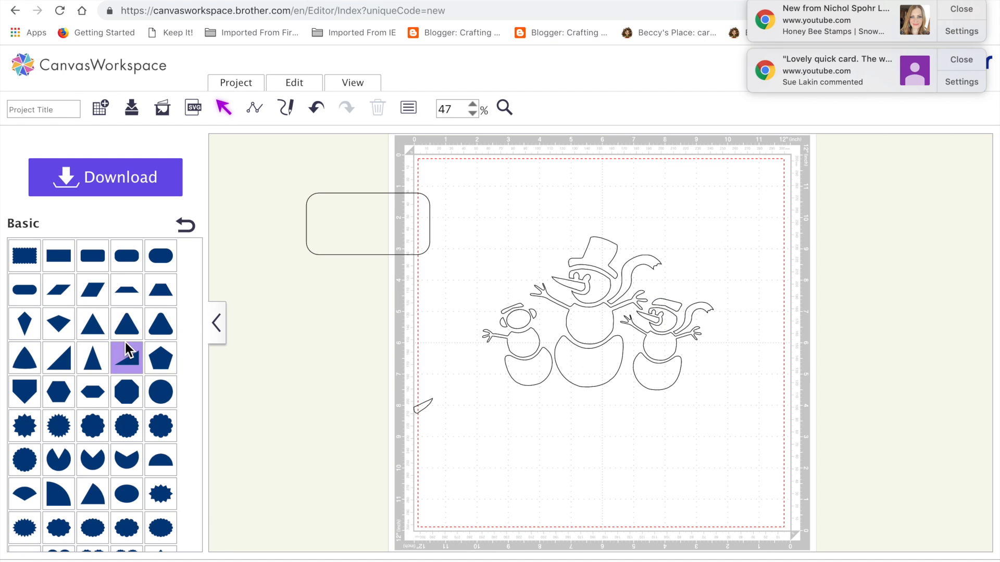
Step: Add a triangle with strongly rounded corners from the basic shapes and scale it to about 0.75 × 0.83 inches
scroll(34, 462, "down", 1)
scroll(34, 463, "down", 3)
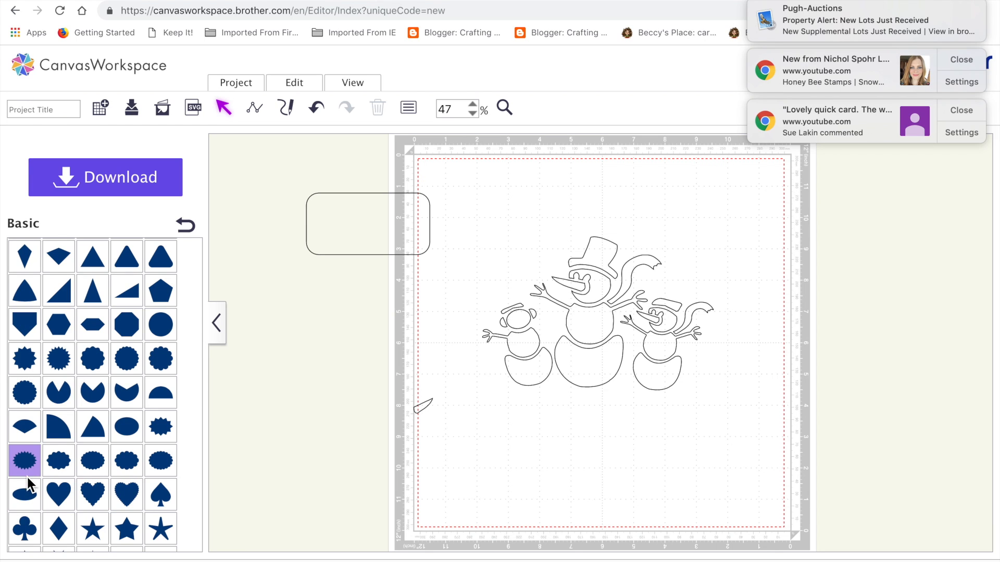
scroll(88, 349, "up", 4)
scroll(89, 348, "up", 3)
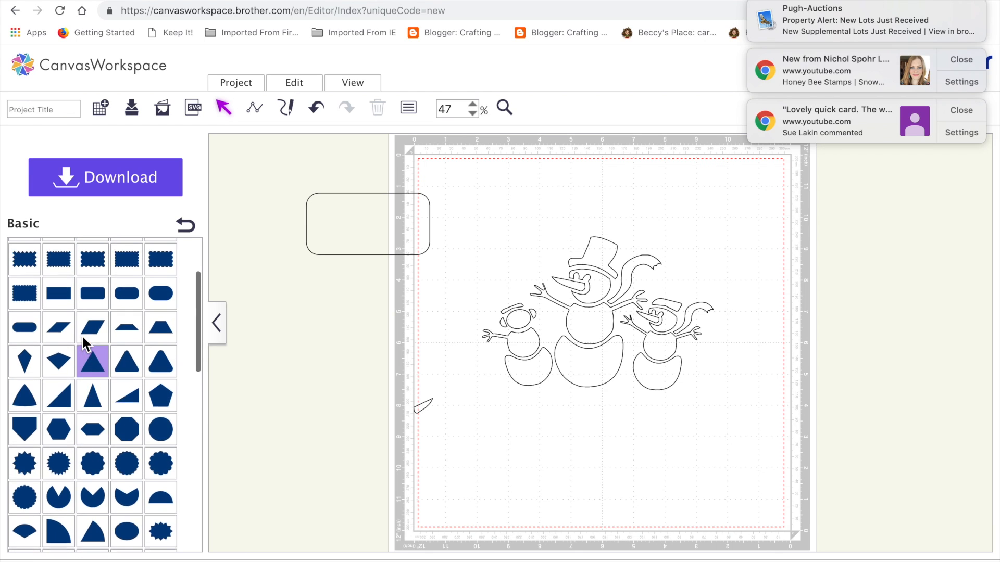
left_click(158, 370)
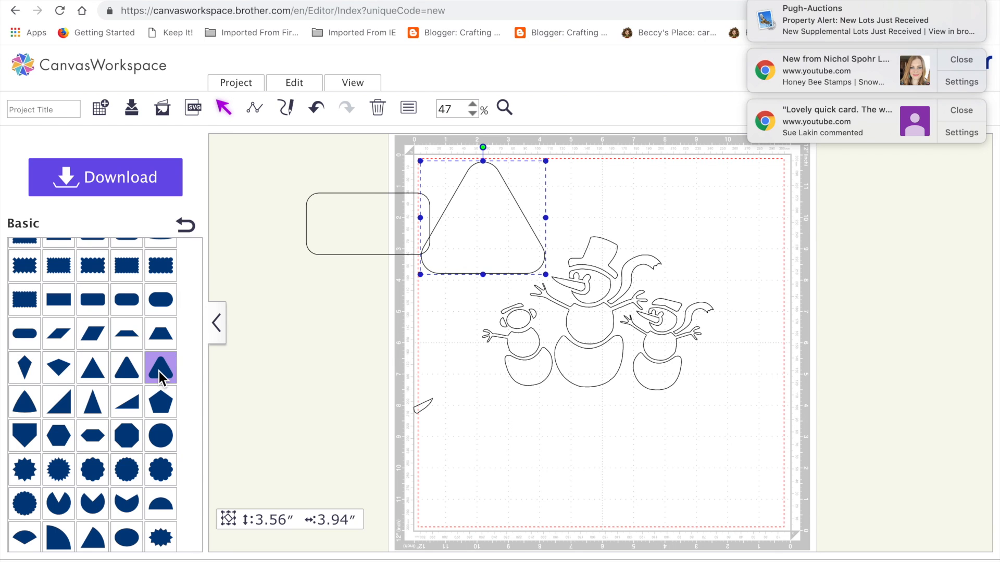
left_click_drag(420, 158, 520, 232)
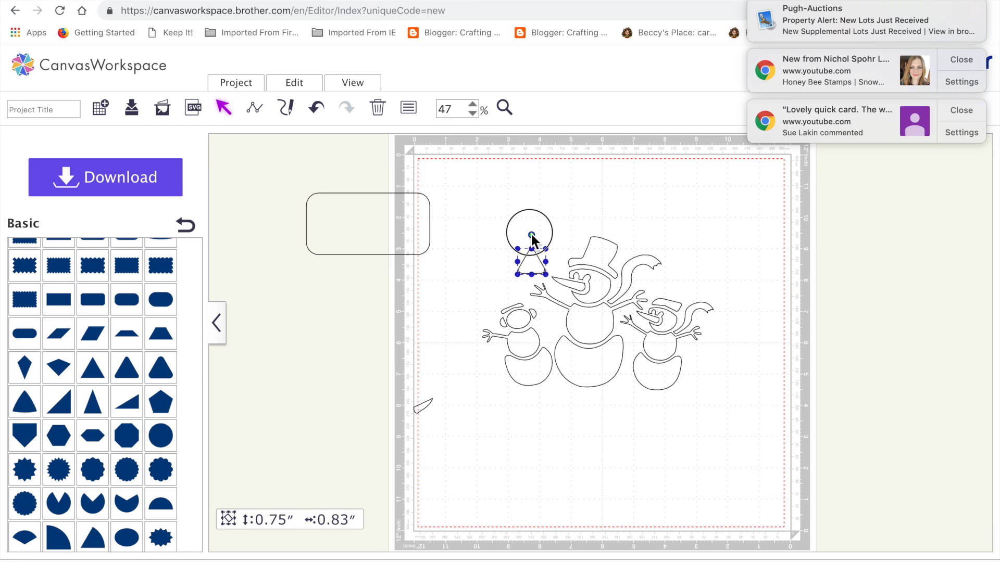
Step: Tilt the rounded triangle, place it above the right snowman's hat brim, and scale it to about 0.74 × 0.80 inches
left_click(534, 231)
left_click(536, 255)
left_click_drag(539, 240, 688, 266)
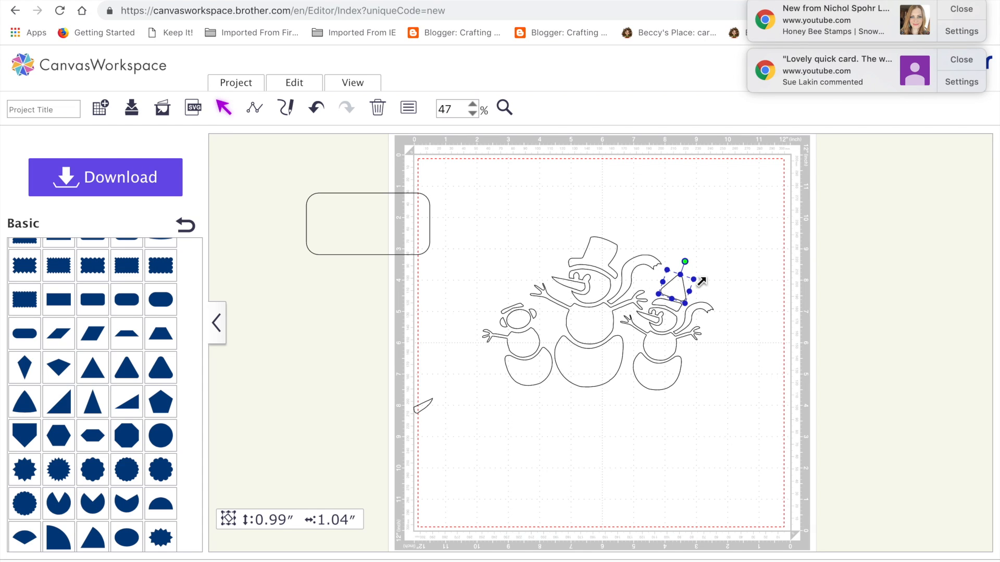
left_click_drag(701, 281, 694, 282)
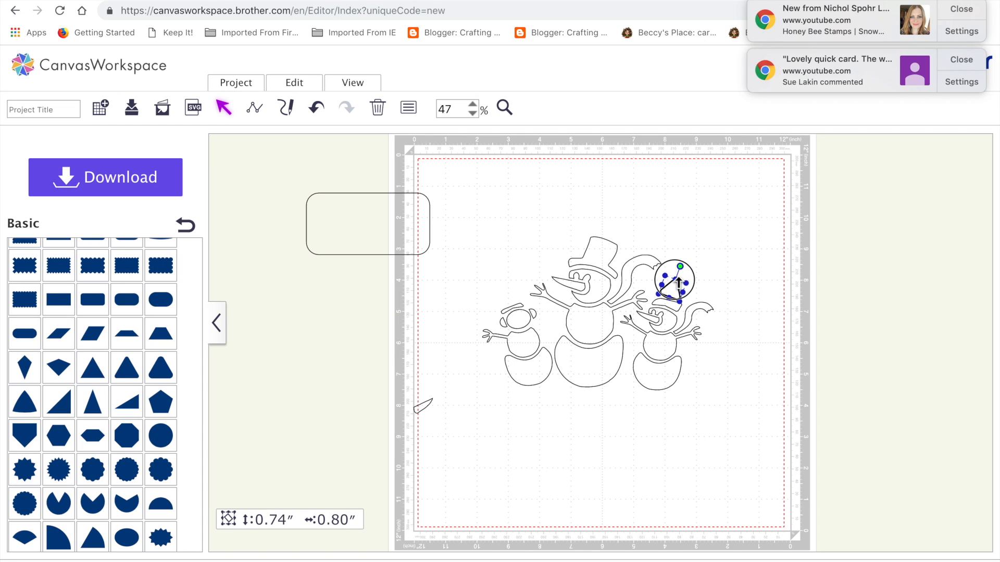
Step: Flatten the rounded triangle to about 0.47 × 0.70 inches and align its tilt with the right snowman's hat brim
left_click(700, 264)
left_click_drag(671, 300, 673, 288)
left_click(718, 286)
left_click(672, 293)
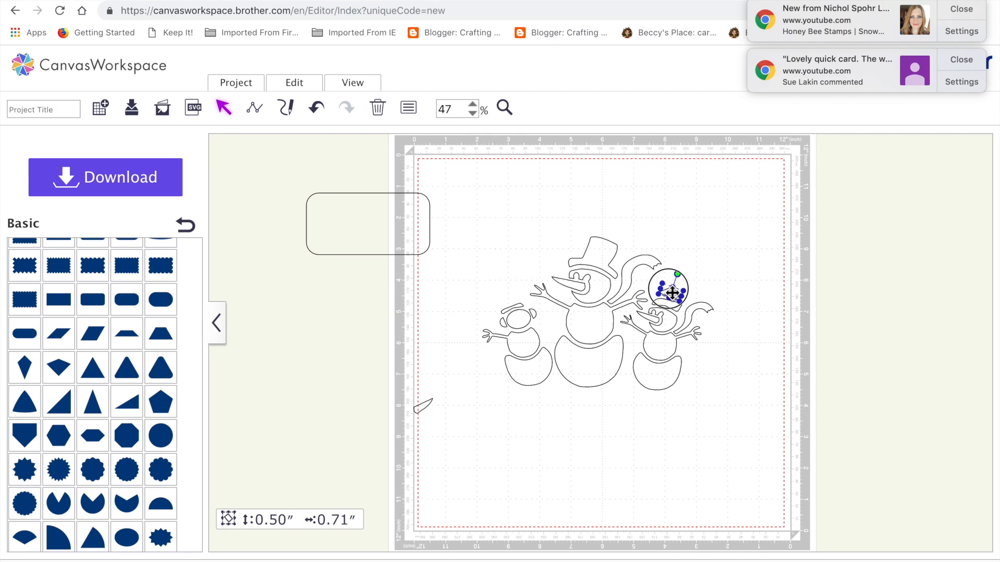
left_click_drag(672, 294, 681, 274)
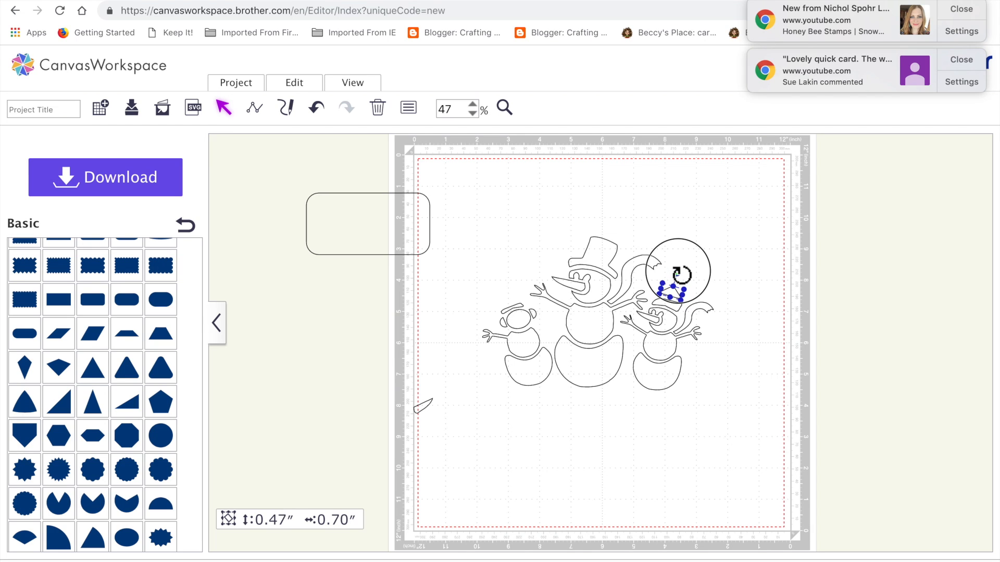
left_click(760, 320)
left_click(675, 295)
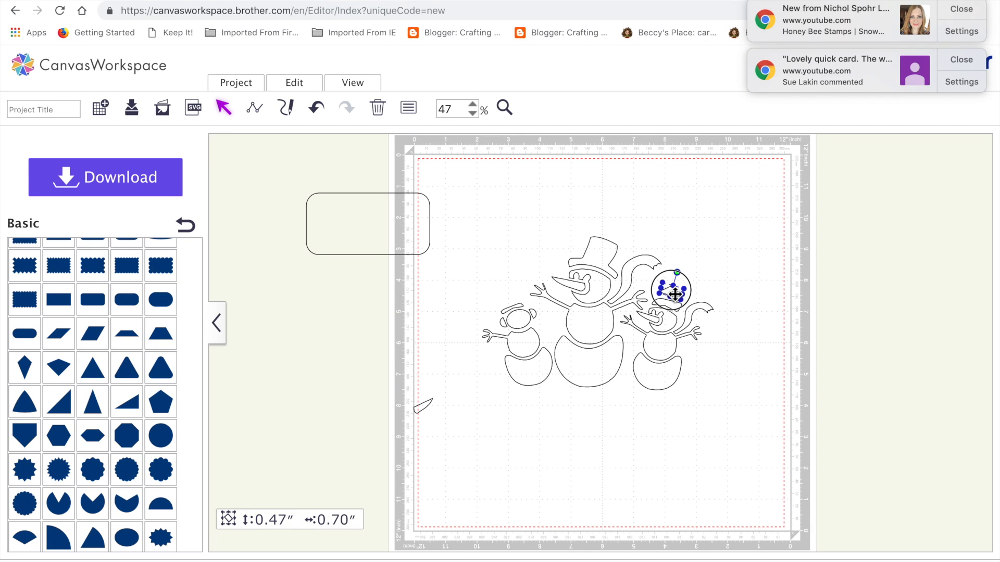
Step: Duplicate the right snowman's scarf tail, turn the copy downward beside the left snowman, and scale it to about 1.01 × 0.94 inches
left_click(695, 319)
left_click_drag(695, 320, 575, 374)
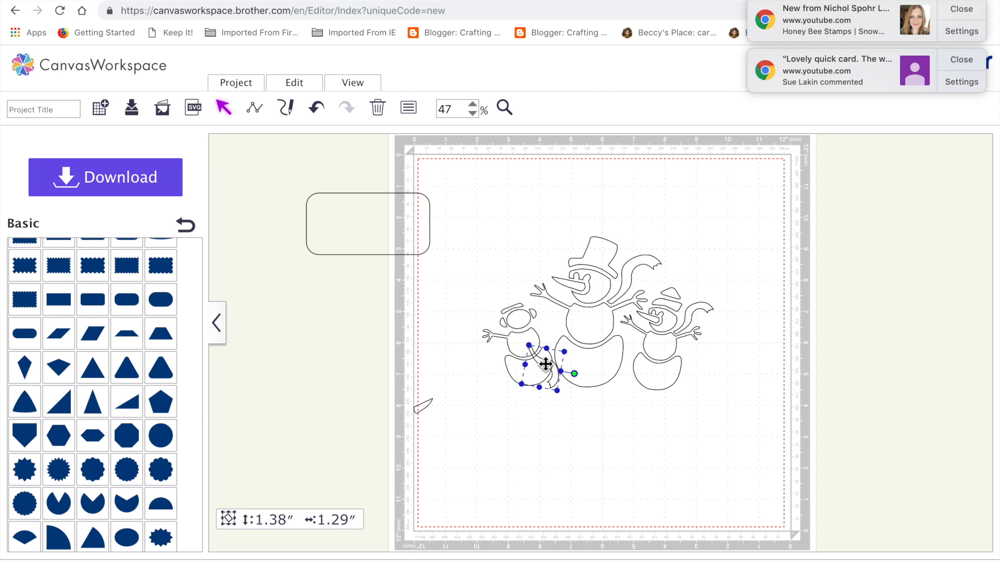
mouse_move(569, 354)
left_mouse_down()
mouse_move(547, 350)
mouse_move(544, 376)
mouse_move(549, 336)
mouse_move(553, 359)
left_mouse_up()
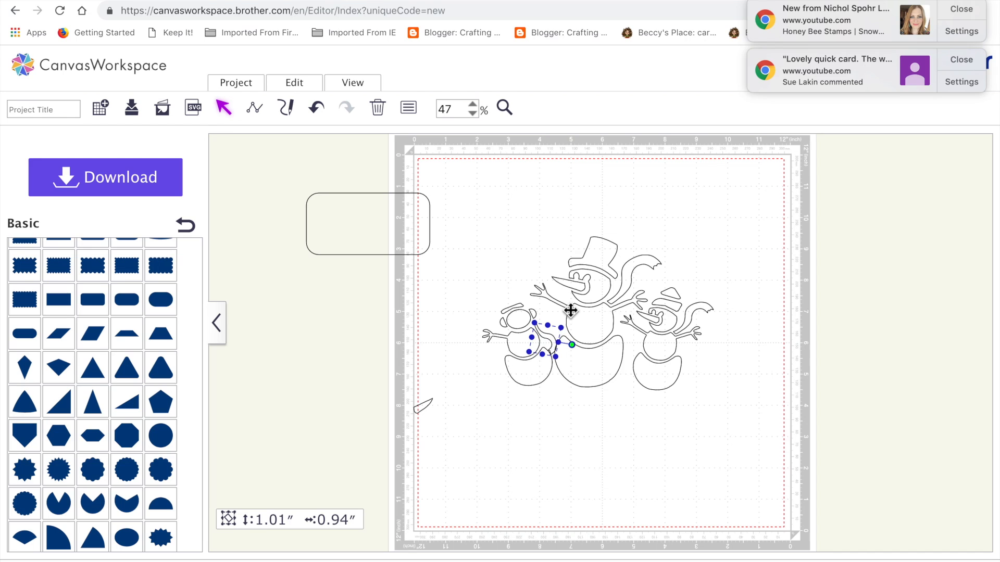
Step: Flip the left snowman's middle section horizontally and move the scarf copy aside below the figures
left_click(517, 346)
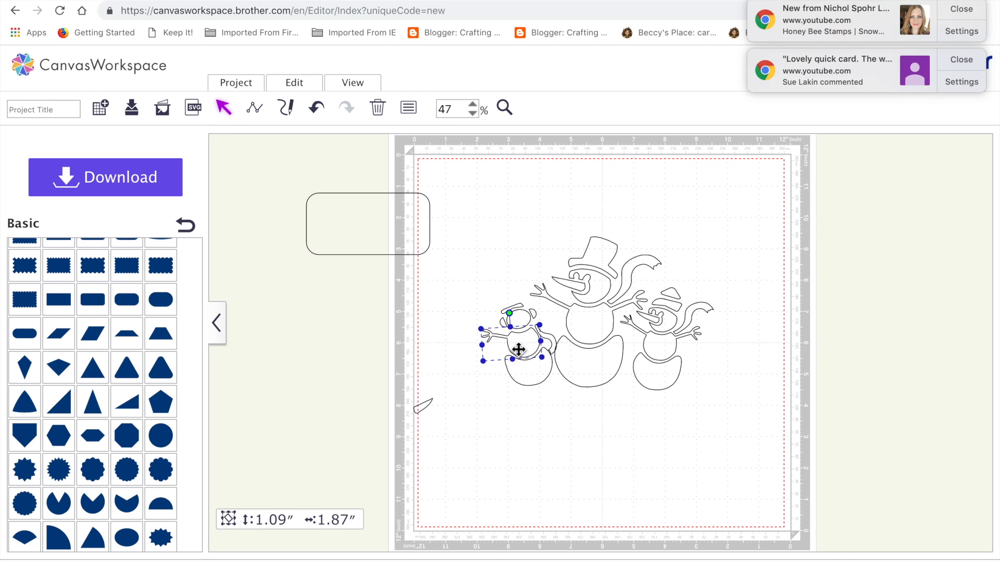
left_click(295, 83)
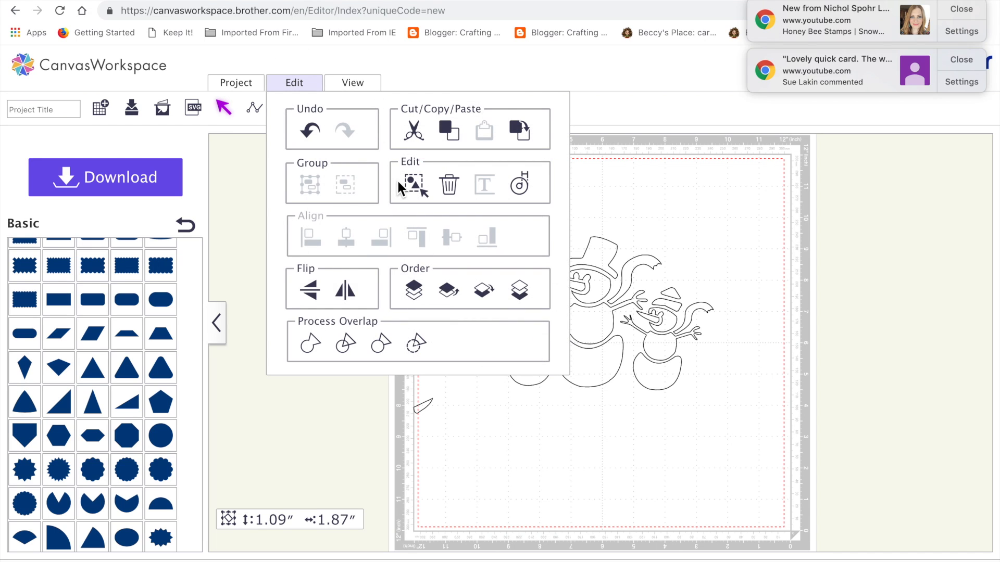
left_click(352, 302)
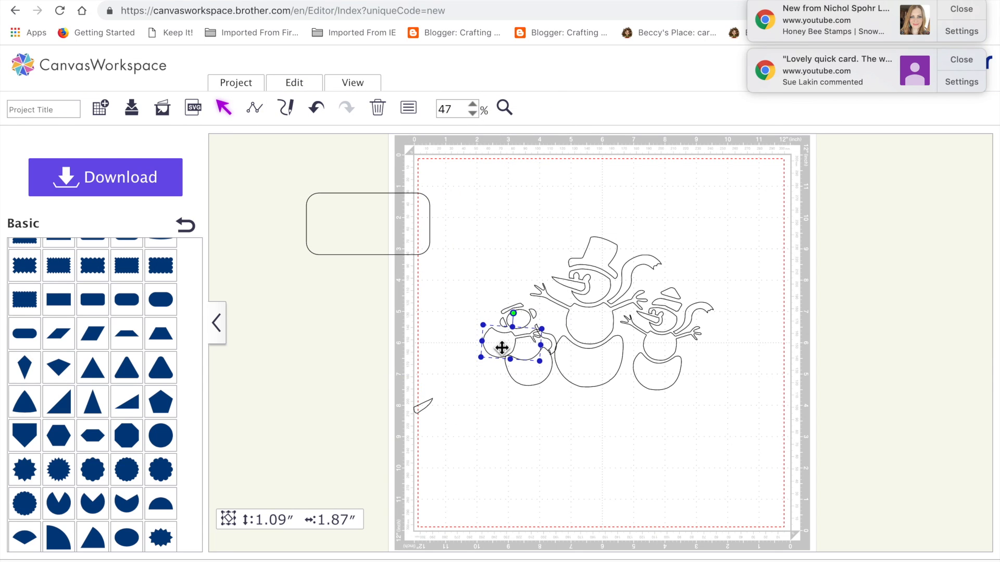
left_click_drag(544, 338, 463, 403)
Step: Fit the flipped middle section between the left snowman's head and base, tilted so its arm rises toward the middle snowman
left_click_drag(504, 352, 525, 351)
left_click_drag(536, 315, 522, 314)
left_click_drag(530, 354, 532, 349)
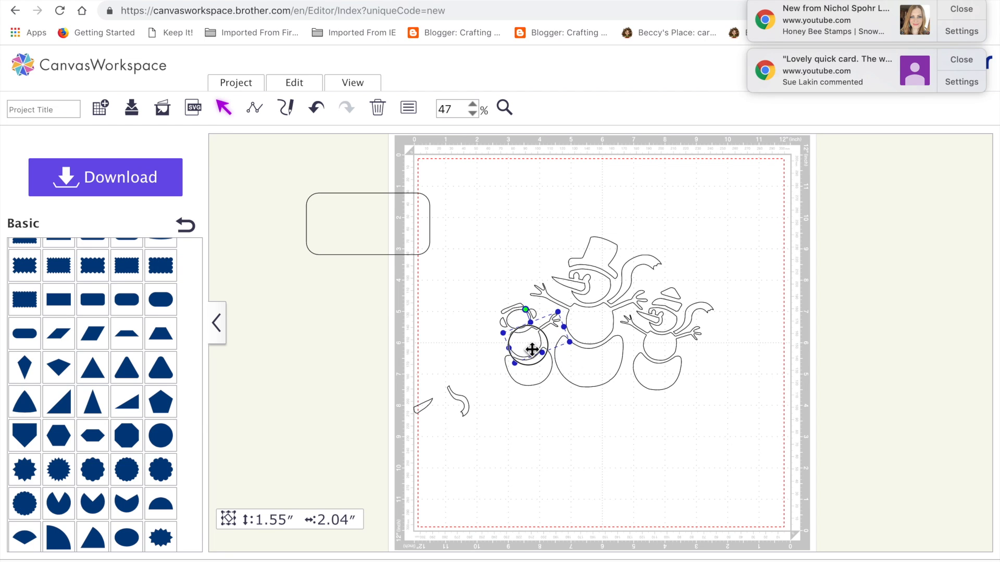
left_click(530, 442)
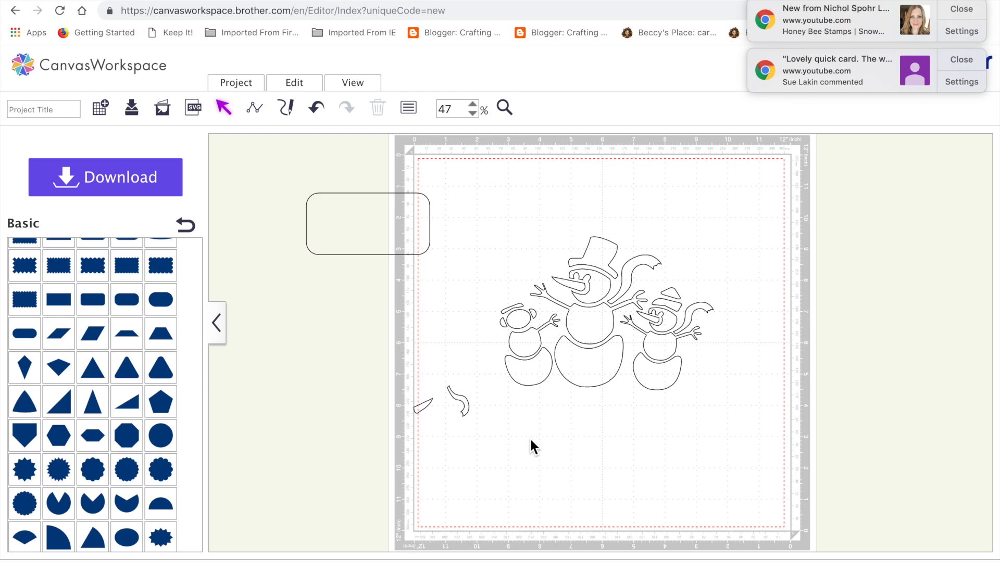
Step: Flip the scarf copy horizontally and fit it against the outer side of the left snowman's neck, hanging down
left_click(459, 411)
left_click(295, 86)
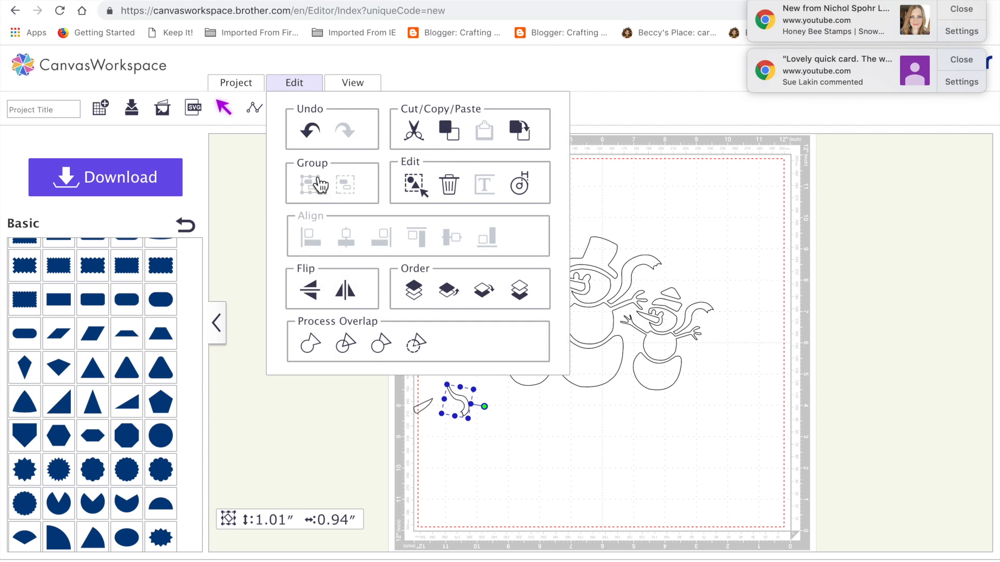
left_click(344, 289)
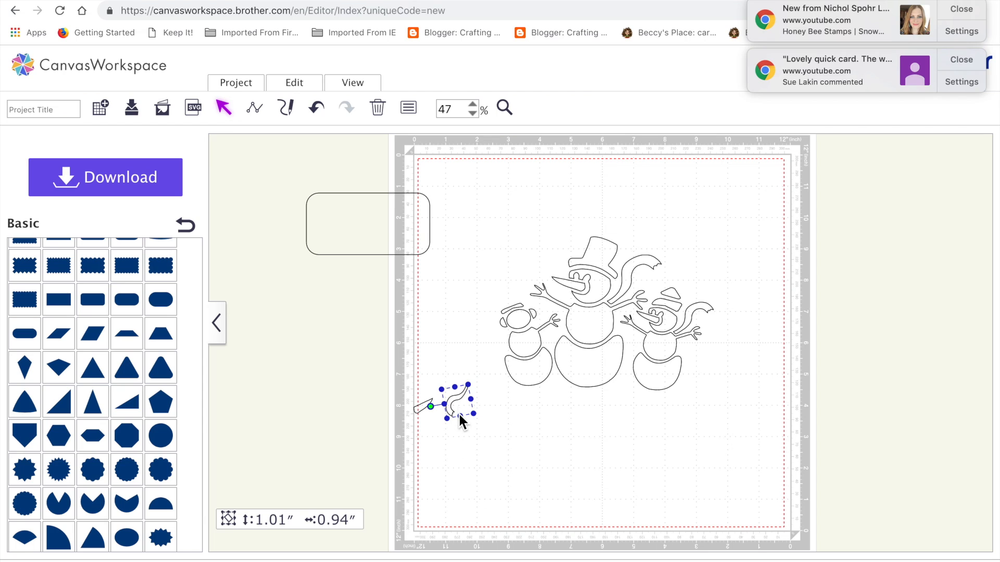
left_click_drag(474, 414, 497, 355)
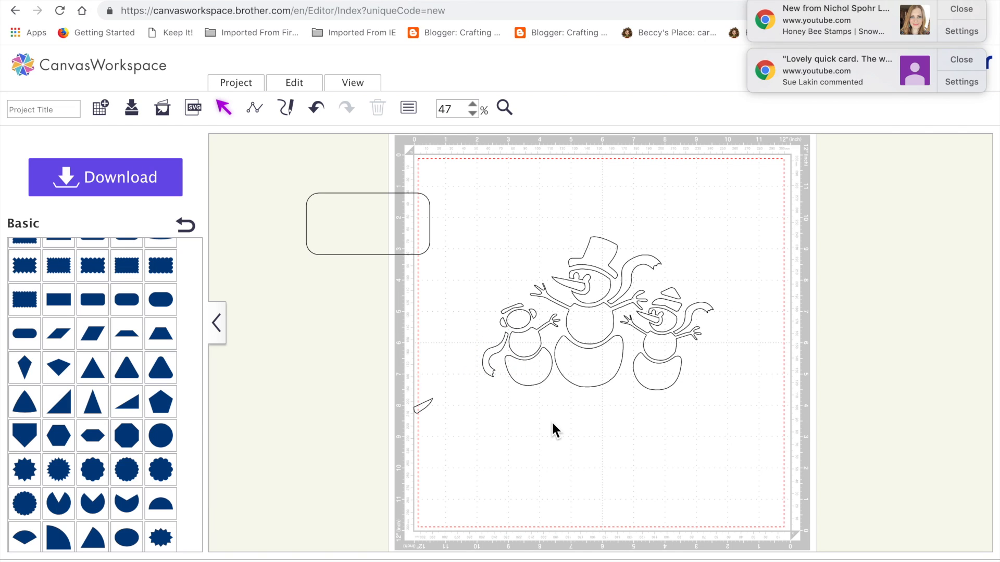
Step: Fine-tune the placement of the left snowman's earmuff pieces around its head
left_click(509, 314)
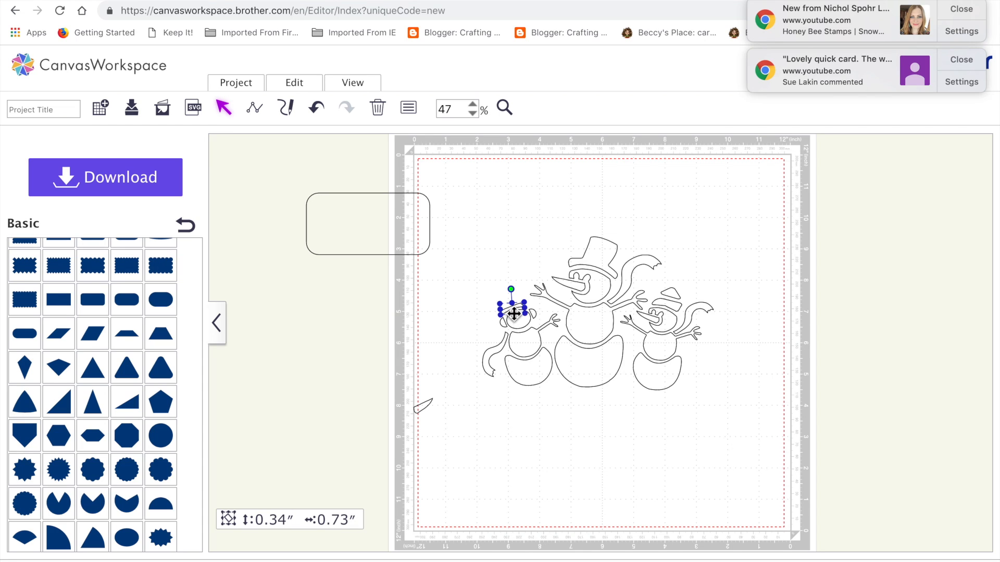
left_click_drag(531, 311, 536, 310)
left_click(521, 420)
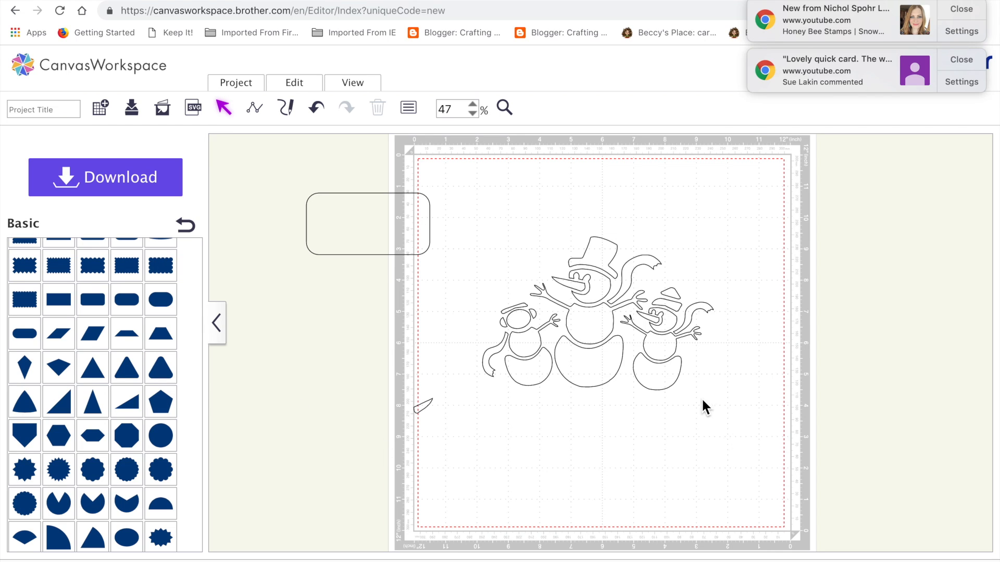
Step: Delete the leftover nose piece beside the figures, and group all the pieces of the three snowmen
left_click_drag(392, 382, 445, 423)
key("Delete")
left_click_drag(446, 214, 775, 460)
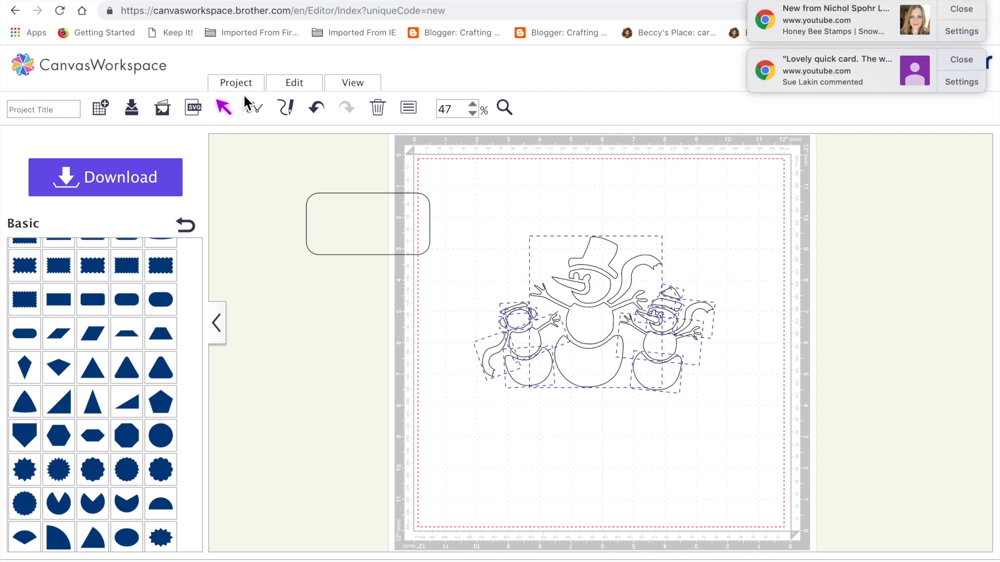
left_click(293, 84)
left_click(310, 185)
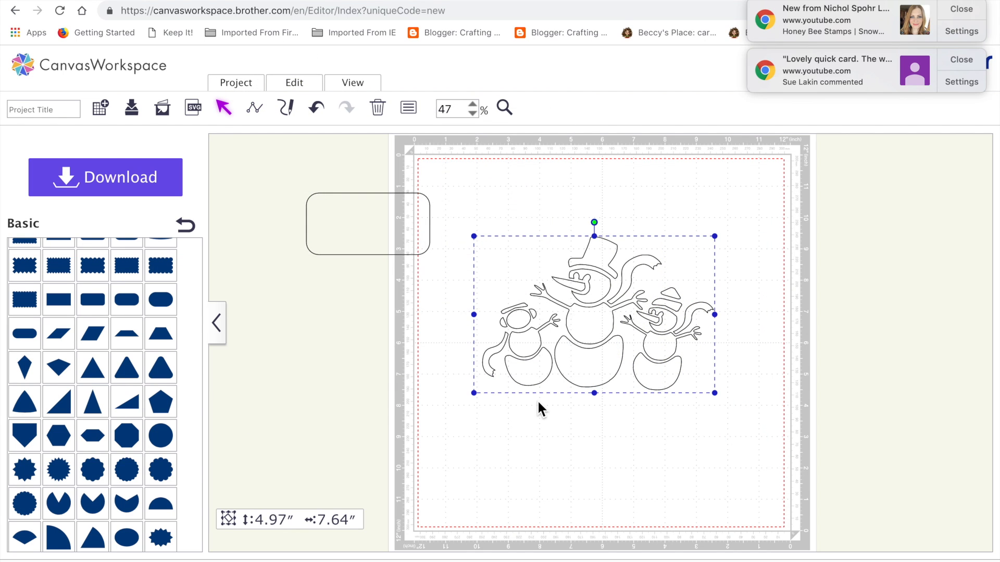
Step: Scale the snowman trio group down and narrow its width slightly
left_click_drag(475, 235, 485, 243)
left_click_drag(714, 317, 681, 319)
left_click(647, 471)
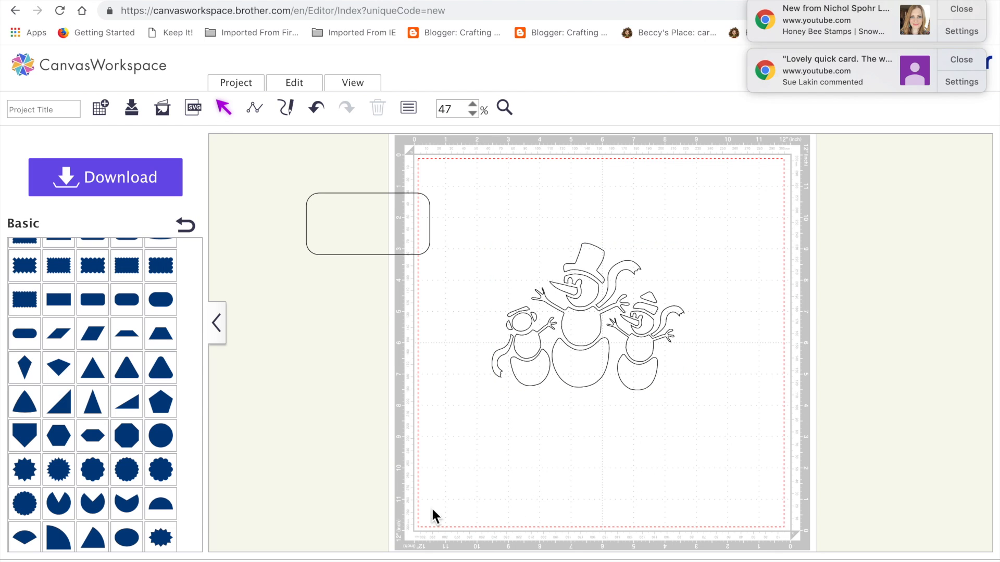
Step: Add a circle, enlarge it to 7.48 inches across, and position it around the snowman trio
left_click(159, 439)
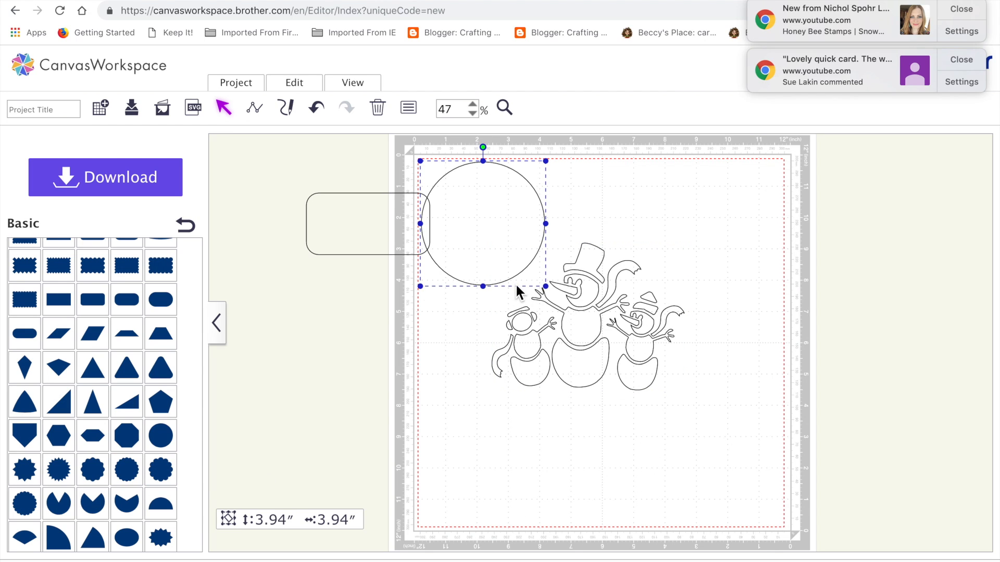
left_click_drag(545, 287, 657, 397)
left_click_drag(567, 259, 610, 320)
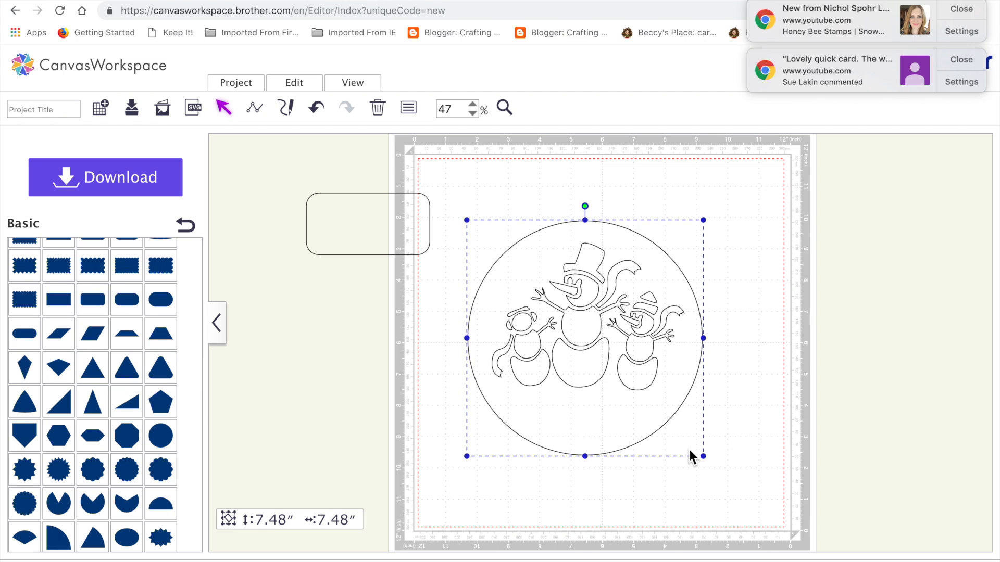
Step: Align the circle, snowman trio and rounded rectangle to a common vertical centre line, and move the rectangle off the mat's right side
left_click_drag(727, 475, 421, 258)
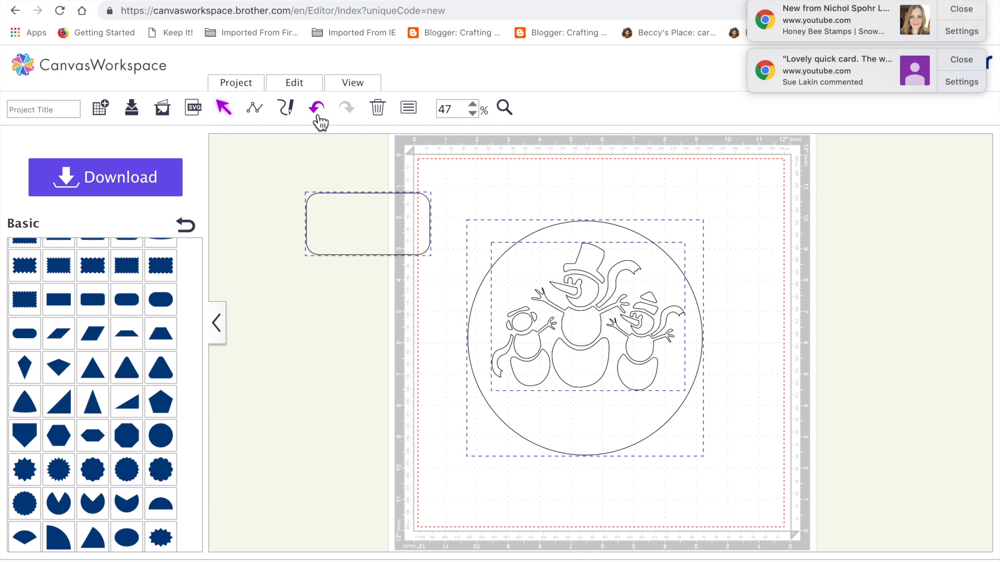
left_click(300, 84)
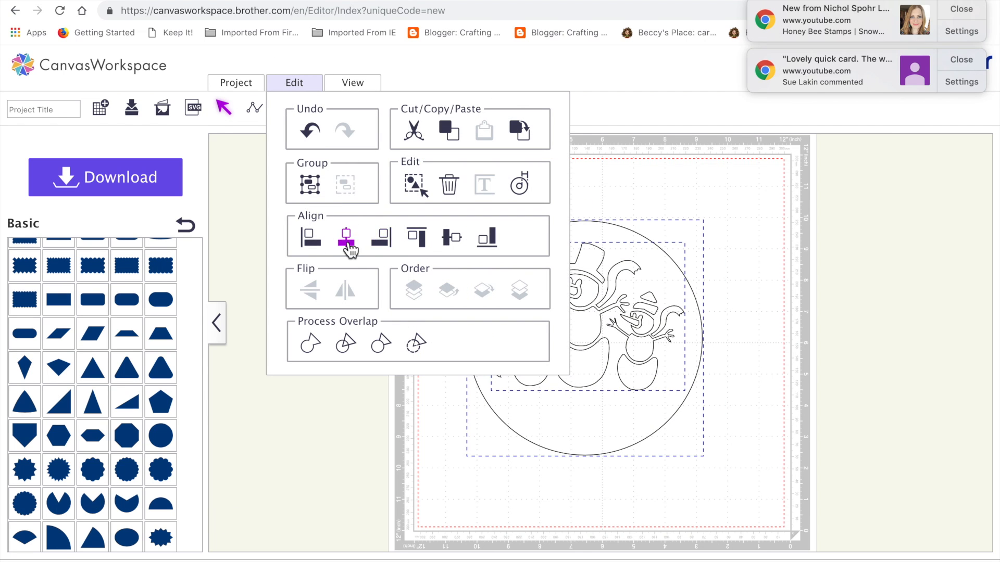
left_click(346, 238)
left_click(534, 207)
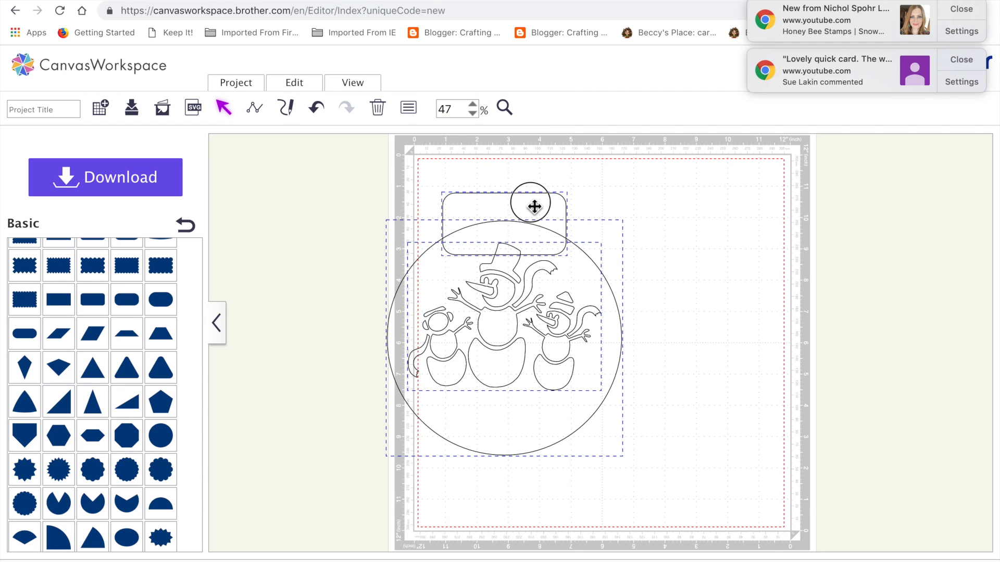
left_click_drag(534, 206, 885, 252)
left_click(510, 364)
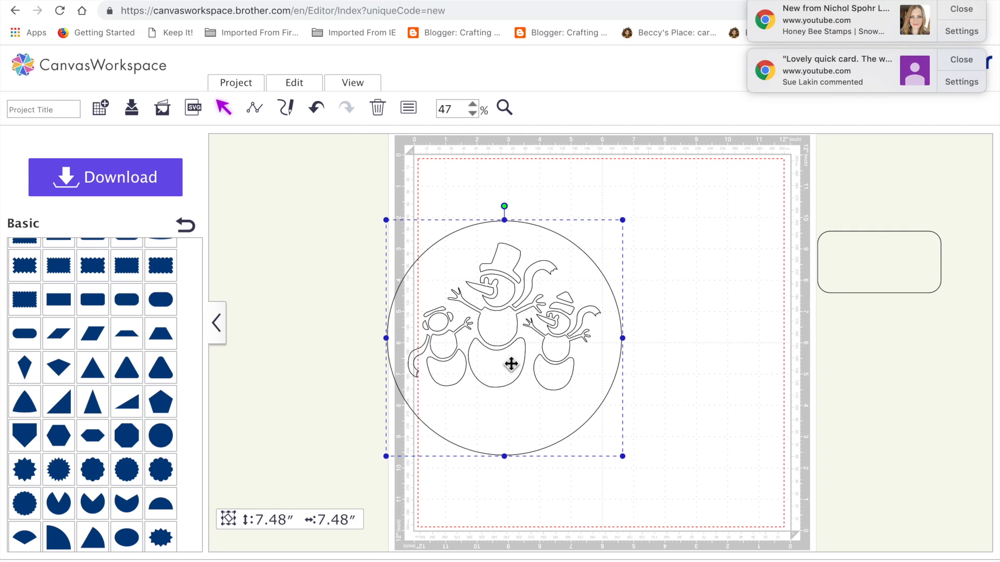
left_click_drag(503, 339, 505, 339)
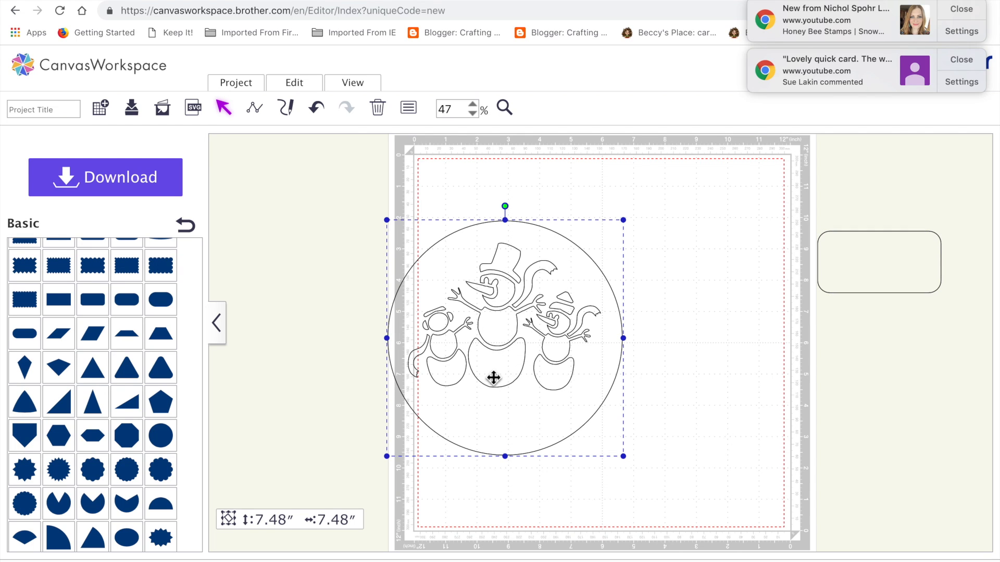
left_click(317, 108)
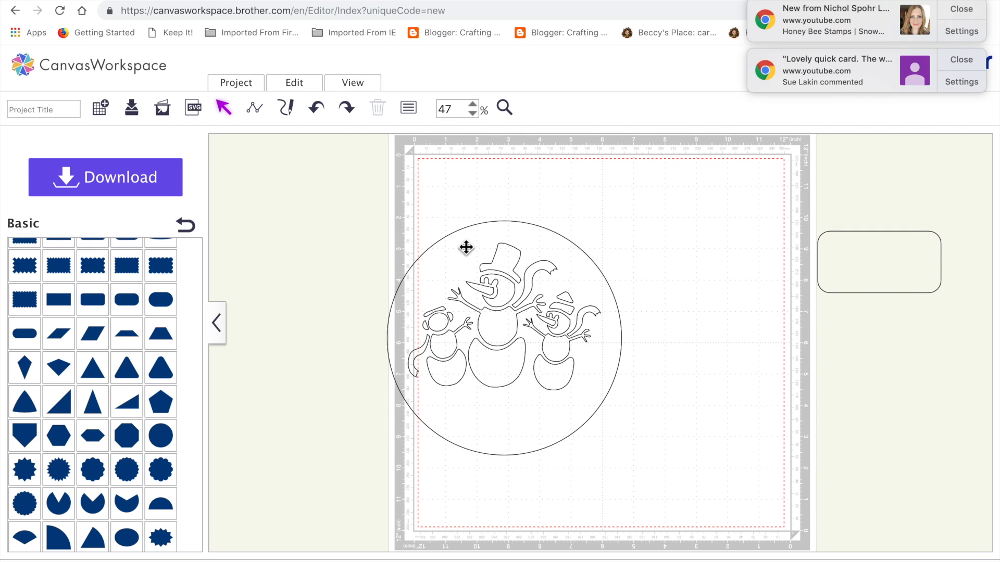
left_click(292, 85)
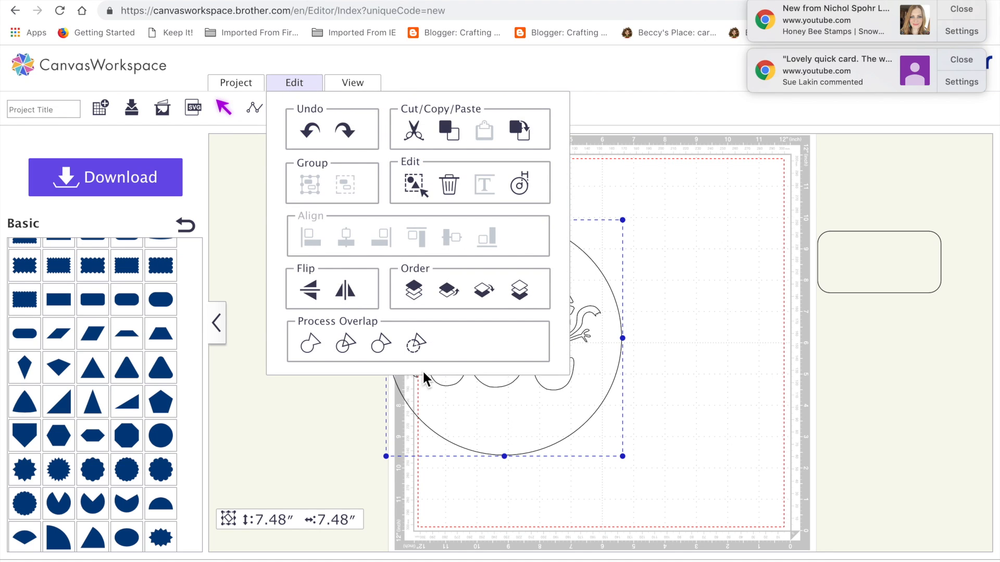
left_click(495, 299)
left_click(645, 396)
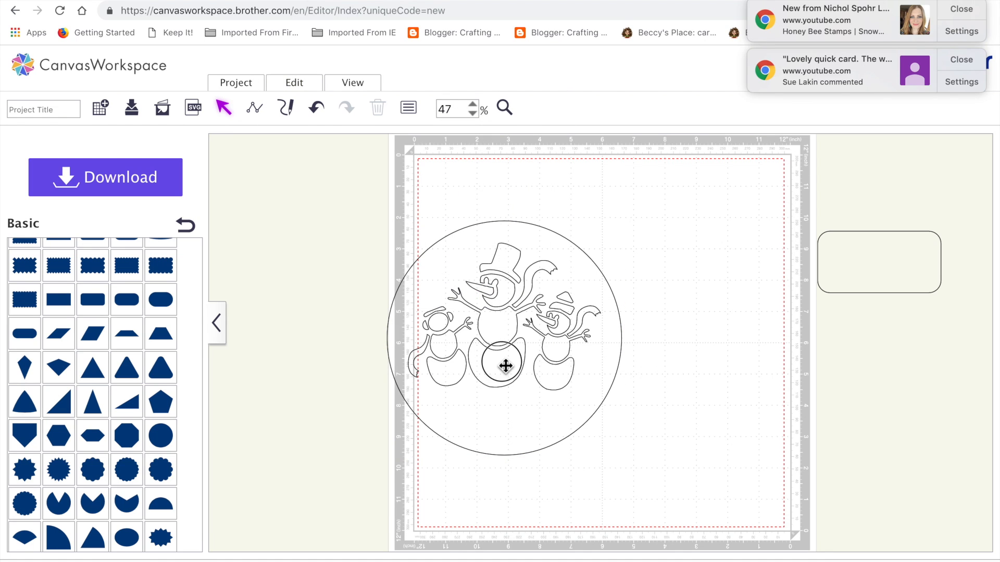
Step: Nudge the snowman trio down and slightly right so it sits in the lower middle of the circle
left_click(505, 366)
key("Down")
key("Down")
key("Down")
key("Down")
key("Down")
key("Down")
key("Down")
key("Down")
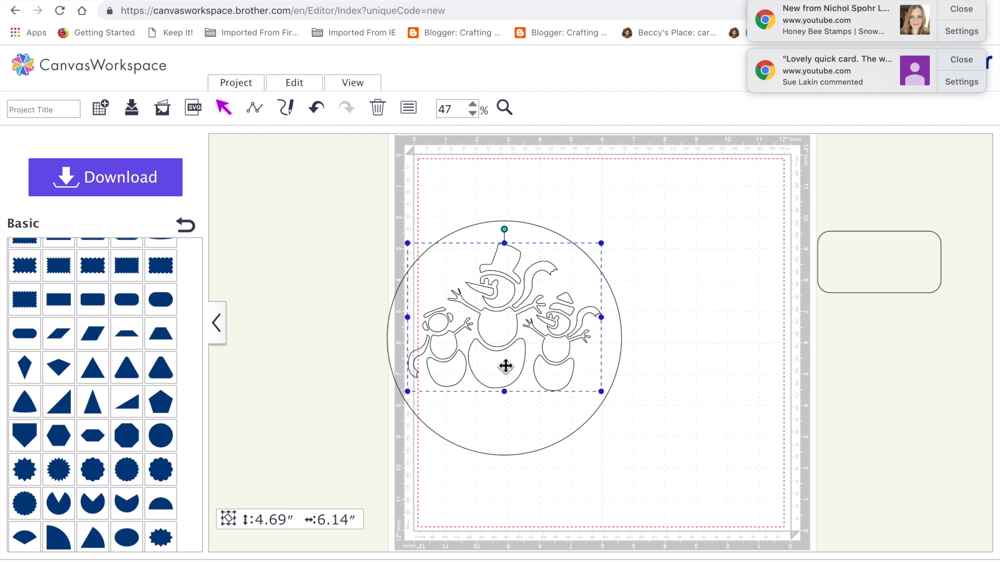
key("Down")
key("Down")
key("Down")
key("Down")
key("Down")
key("Down")
key("Down")
key("Down")
key("Down")
key("Down")
key("Down")
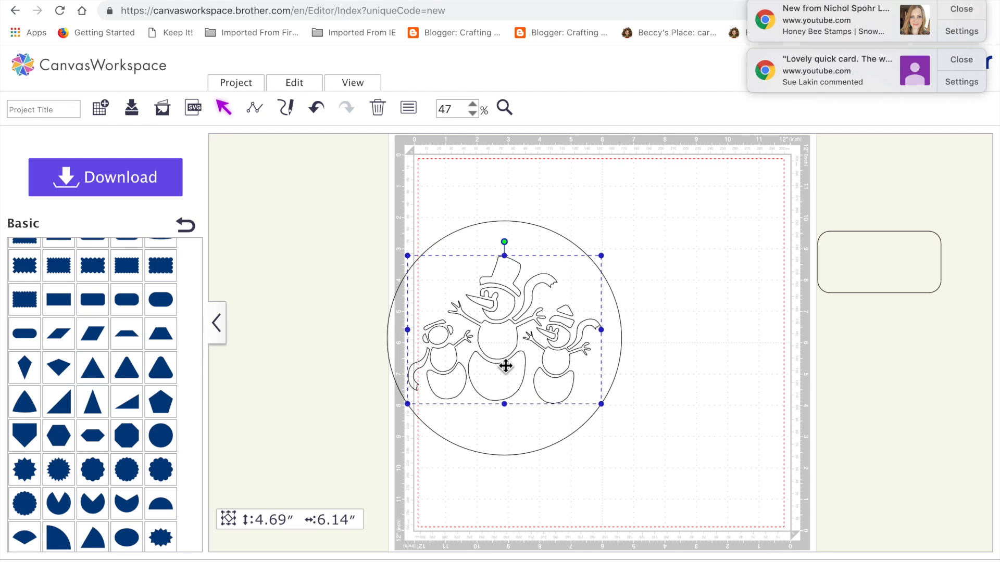
key("Down")
key("Down")
key("Down")
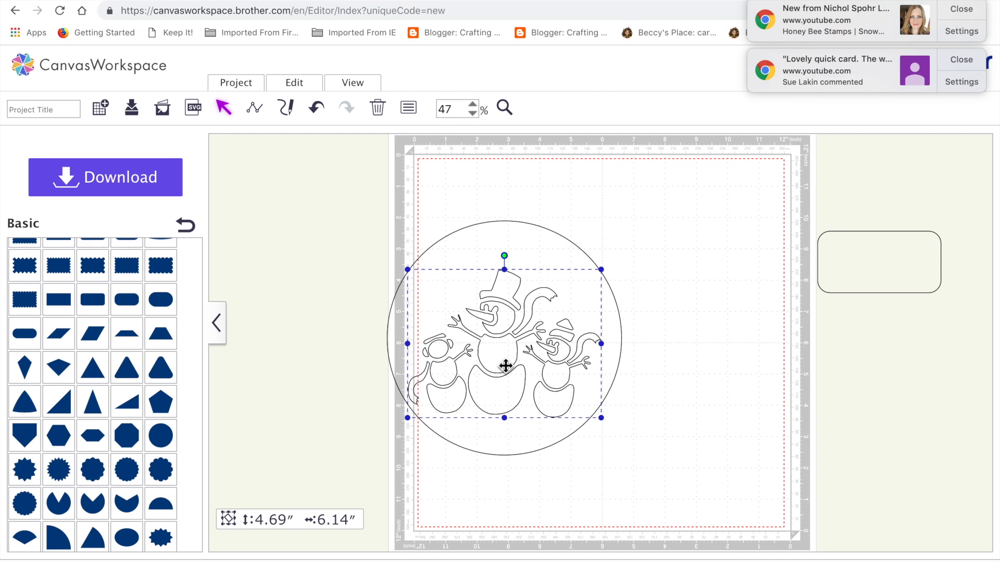
key("Down")
key("Down")
key("Right")
key("Right")
key("Right")
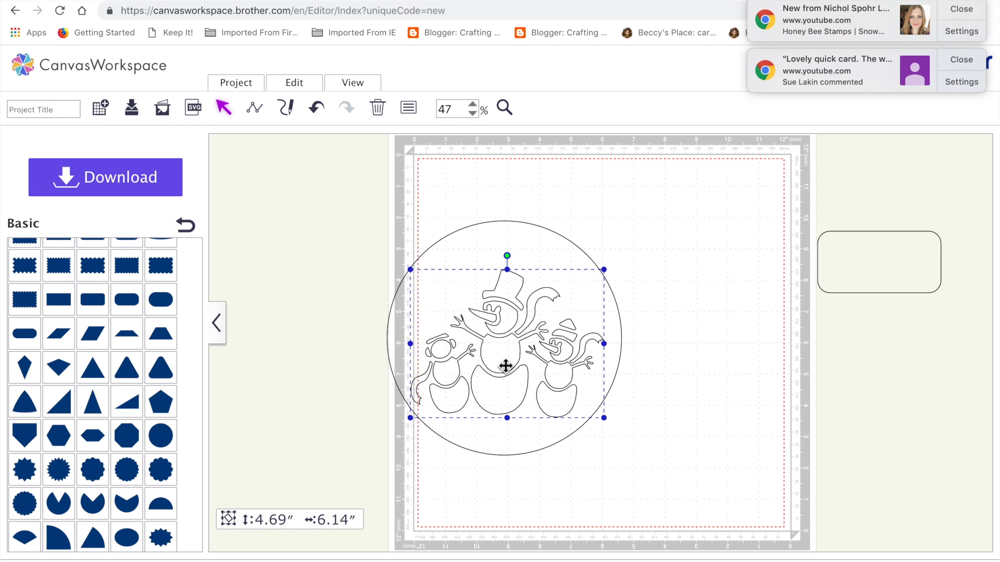
key("Down")
key("Down")
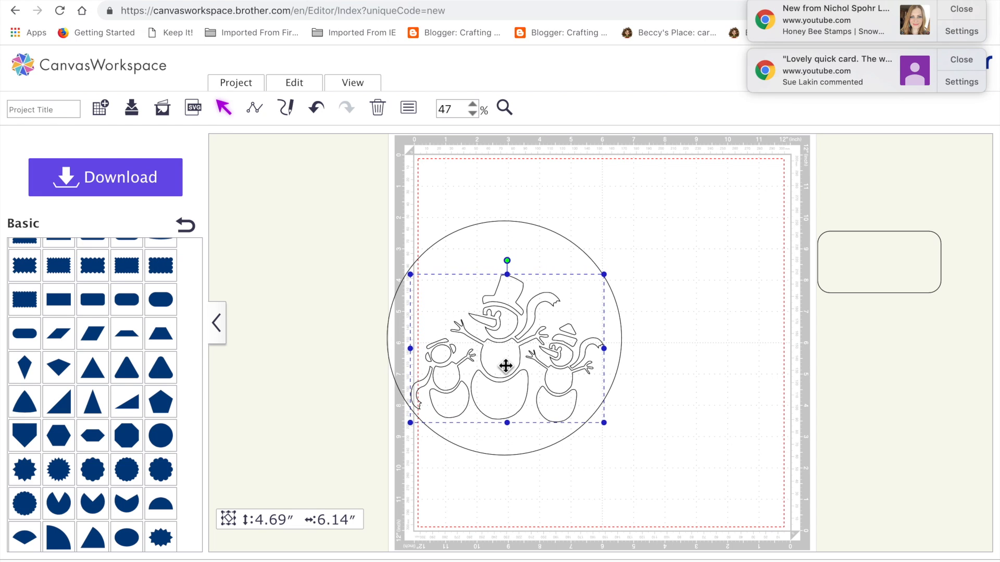
left_click(717, 306)
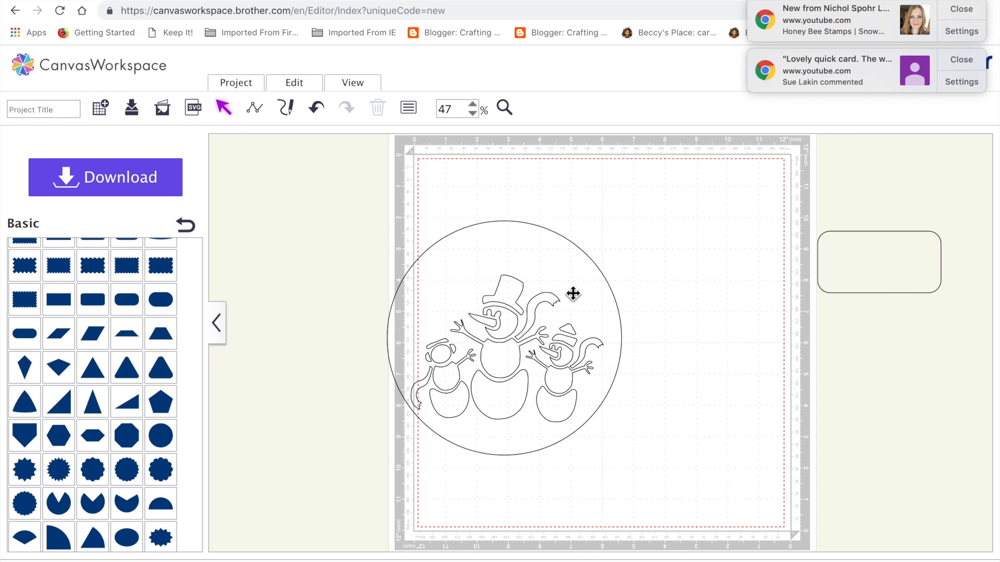
Step: Try to cut the snowman trio out of the circle with Process Overlap, and undo it
left_click_drag(355, 221, 647, 500)
left_click(316, 87)
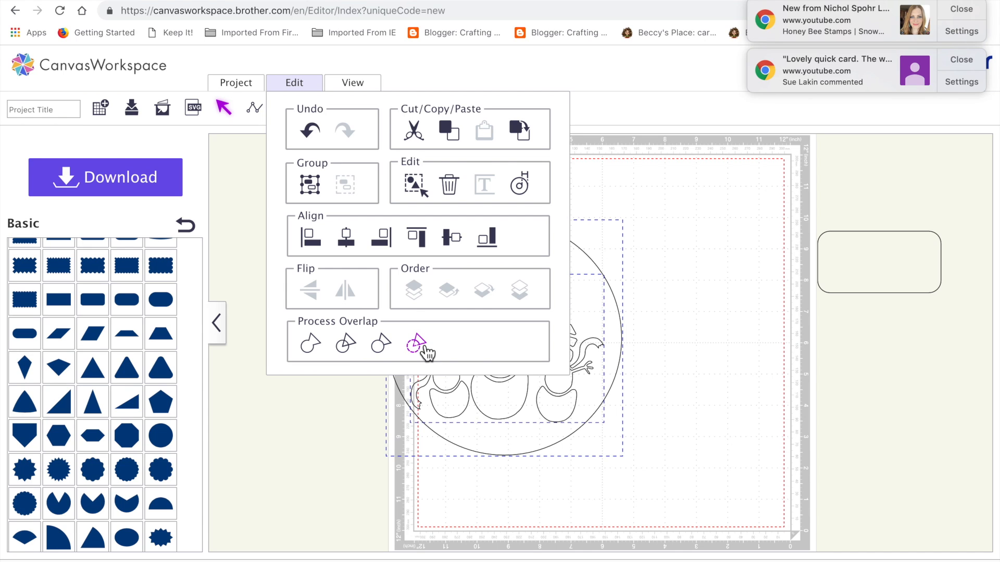
left_click(422, 345)
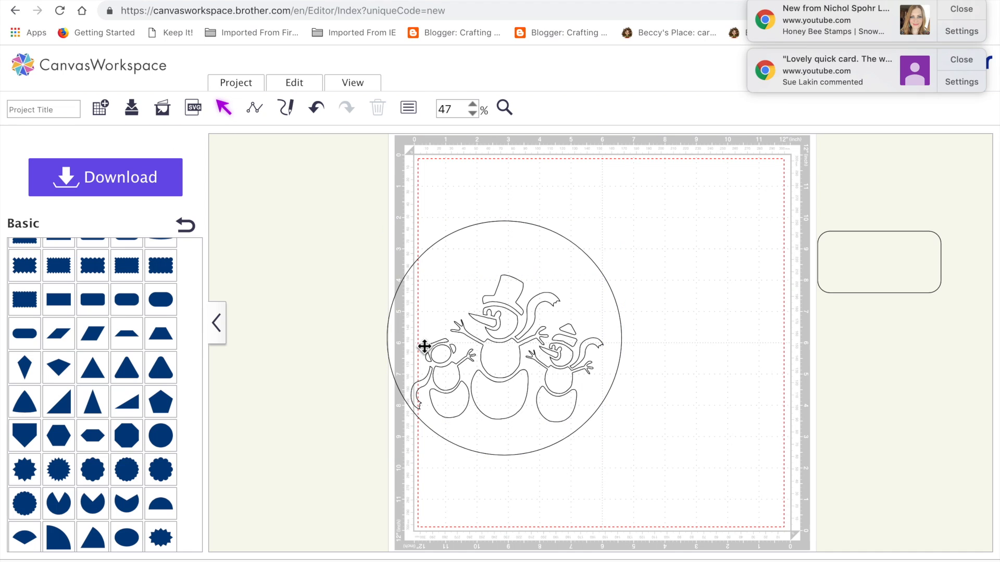
left_click_drag(572, 288, 630, 266)
left_click(317, 109)
left_click(318, 111)
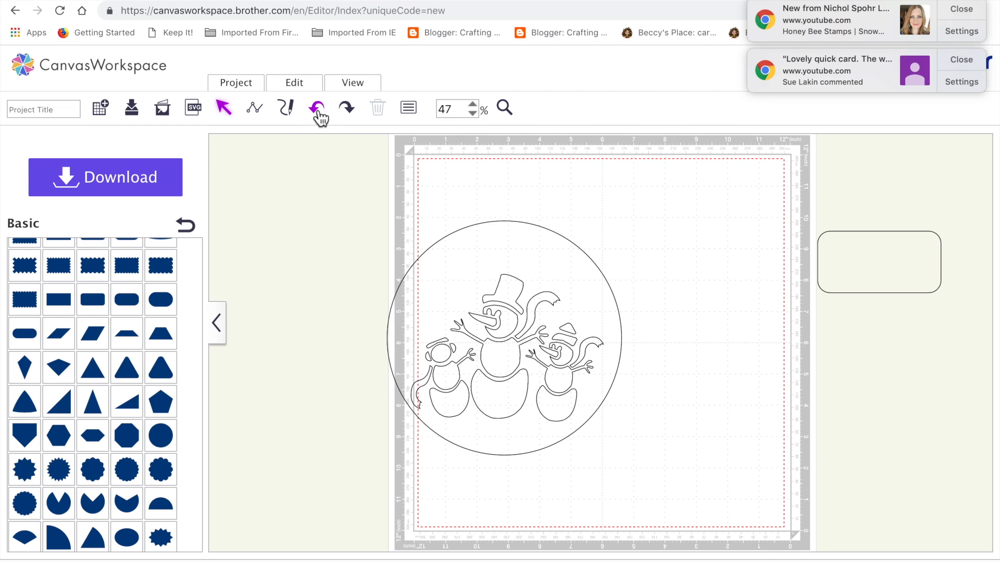
Step: Duplicate the snowman trio and park the copy at the mat's lower right edge
left_click(504, 368)
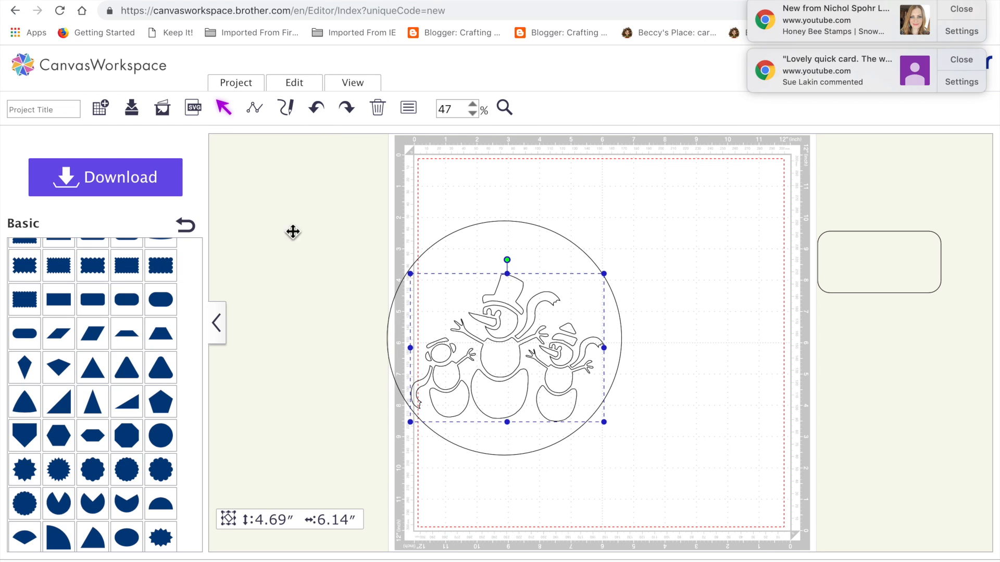
key("super+v")
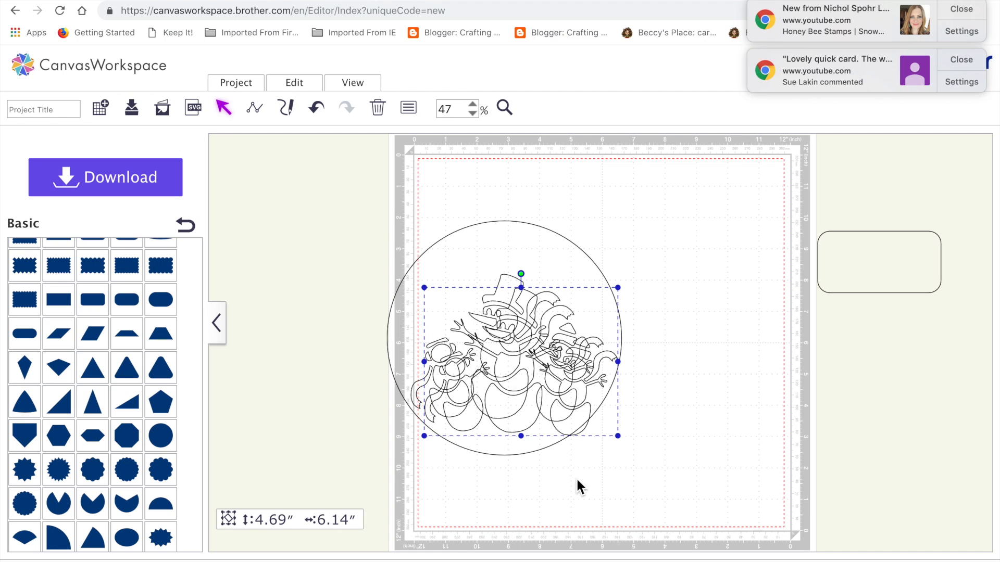
left_click_drag(526, 415, 833, 480)
left_click_drag(329, 204, 627, 446)
left_click(555, 473)
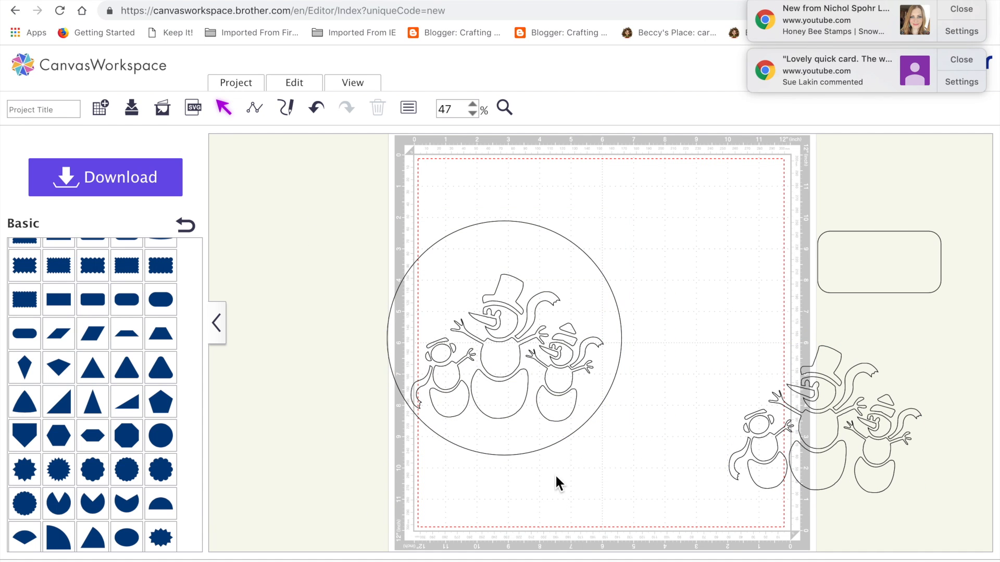
Step: Nudge the original snowman trio slightly right inside the circle
left_click(554, 404)
key("Right")
key("Right")
key("Right")
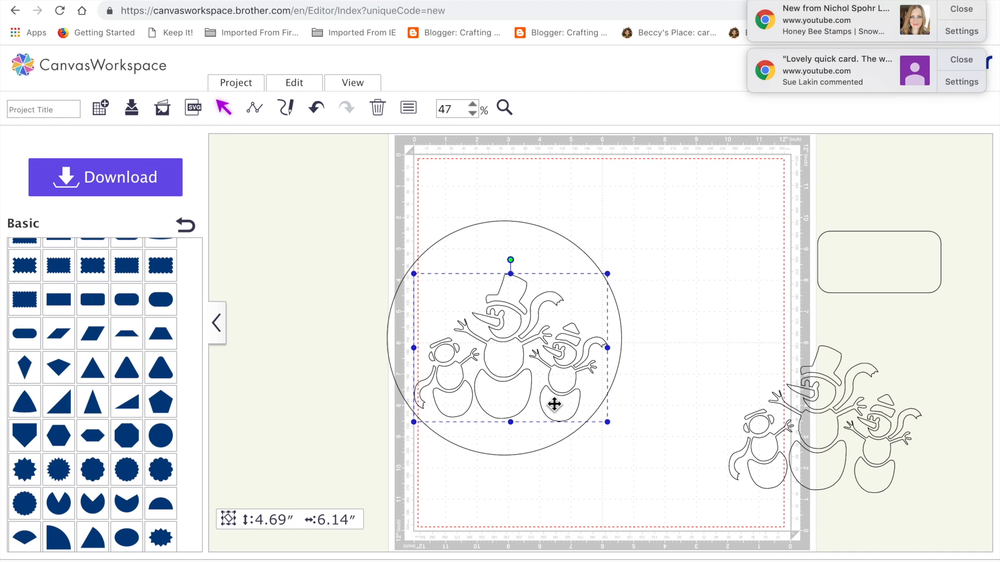
left_click(584, 503)
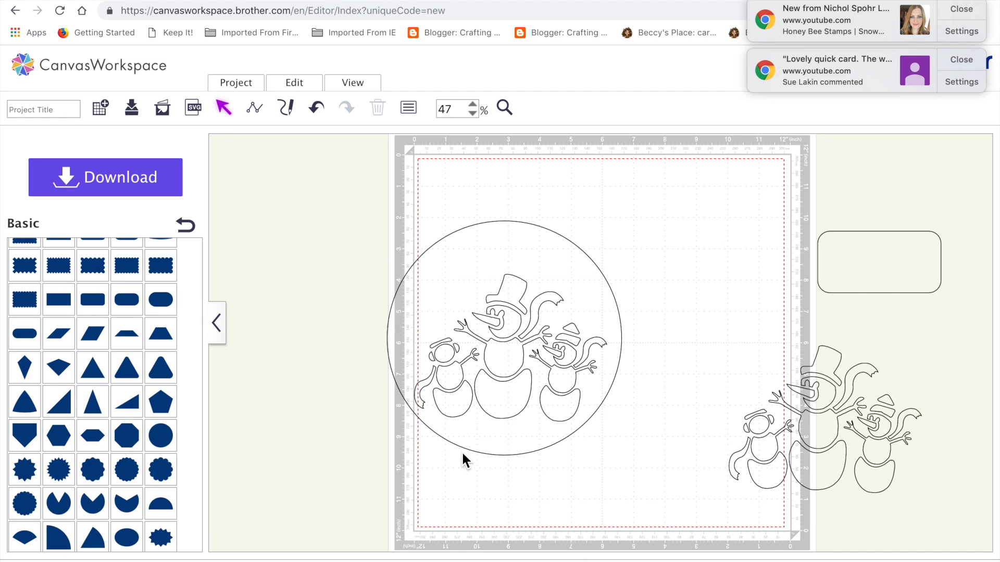
Step: Cut the snowman trio out of the circle with Process Overlap, and move the combined shape toward the mat's centre
left_click_drag(370, 204, 542, 458)
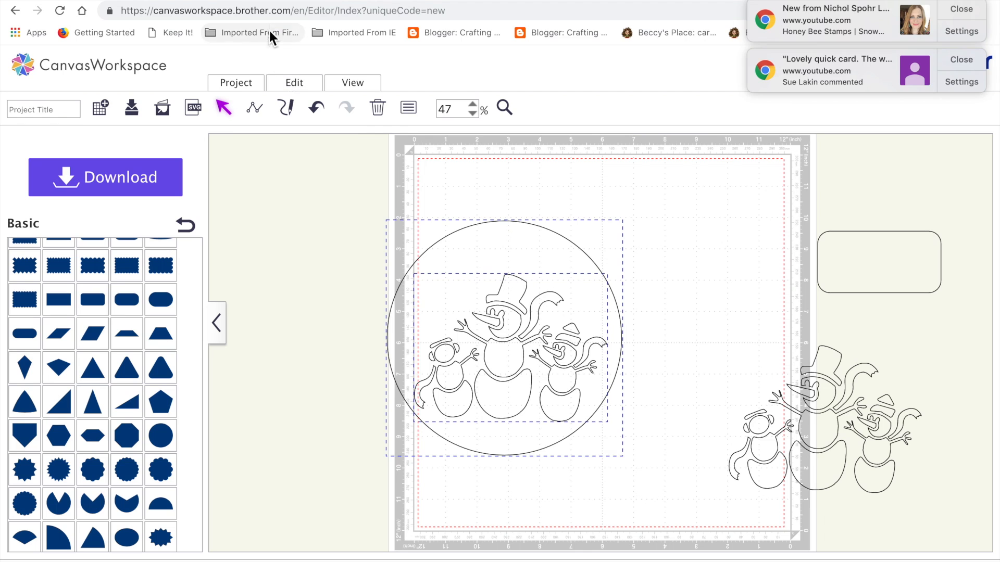
left_click(292, 84)
left_click(418, 353)
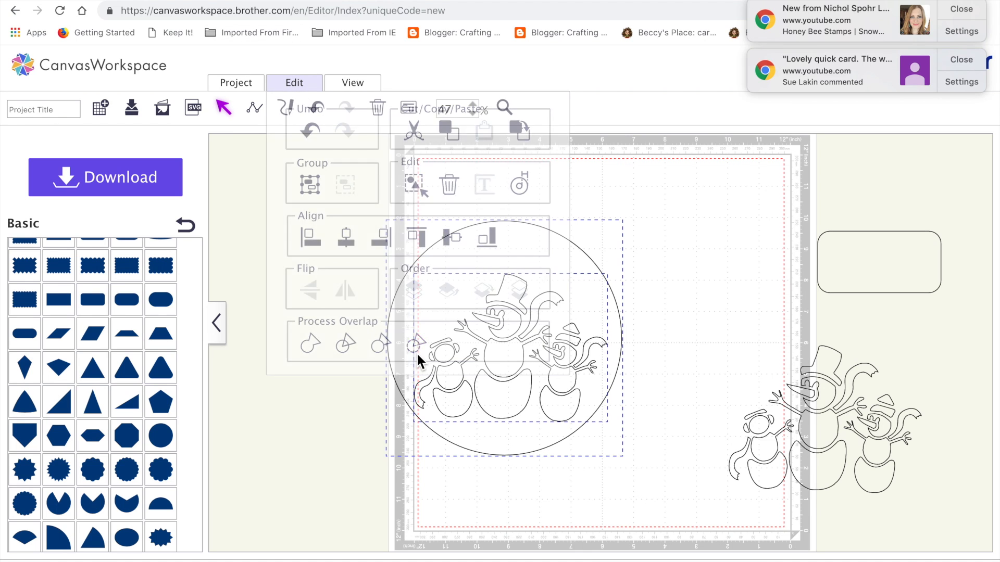
left_click(550, 482)
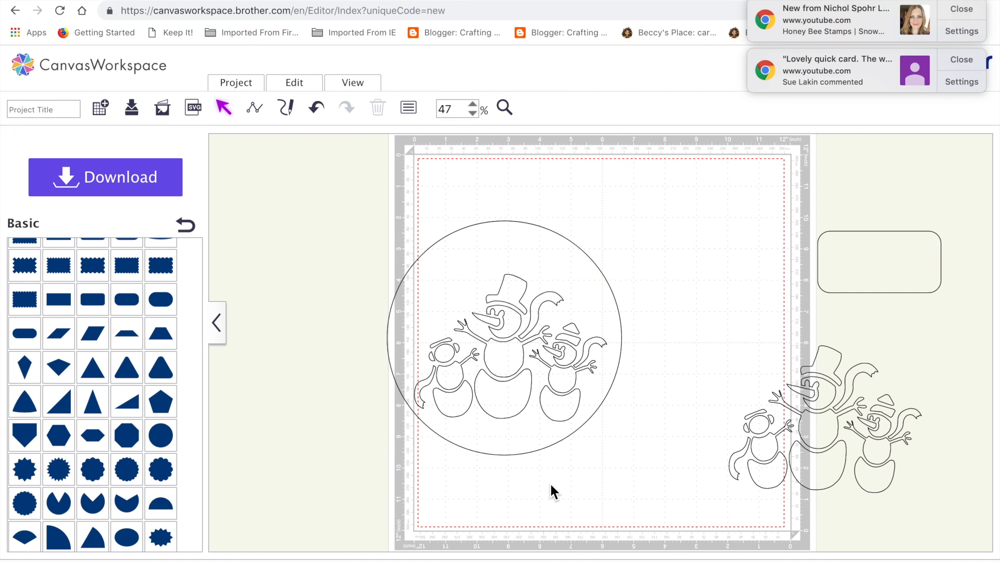
left_click_drag(510, 261, 563, 251)
Step: Fill the circle with the cut-out snowmen in black
left_click(408, 107)
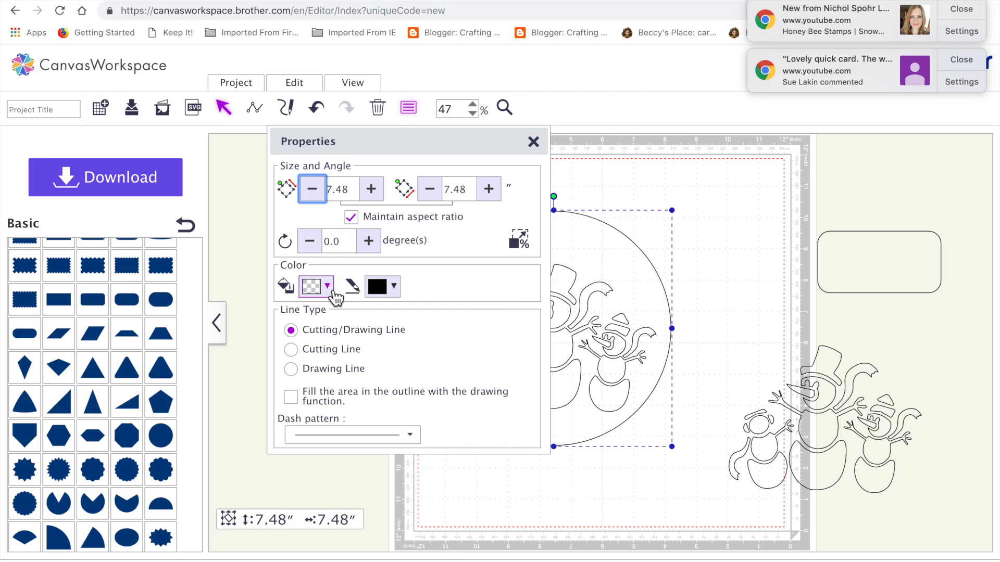
left_click(327, 286)
left_click(357, 320)
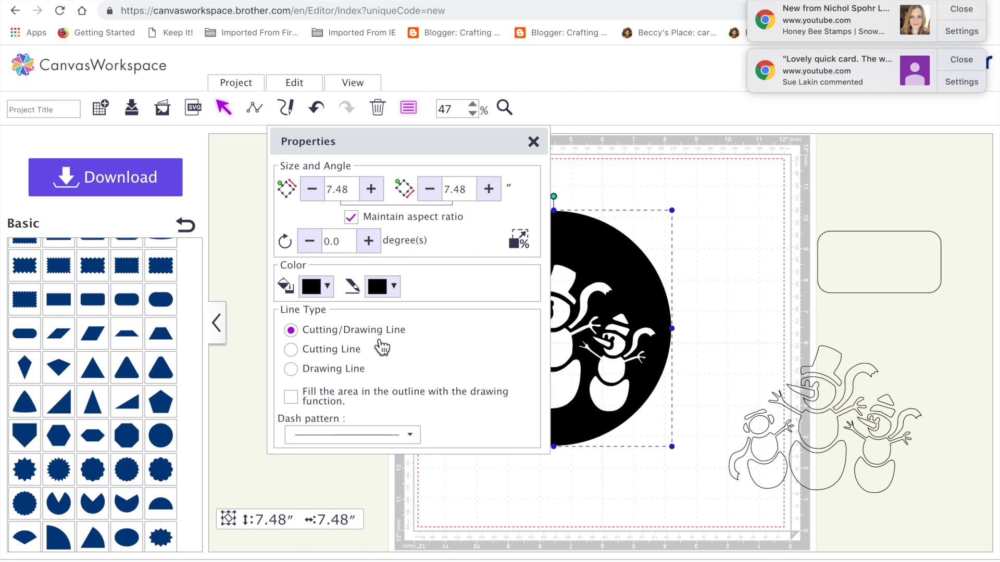
left_click(577, 485)
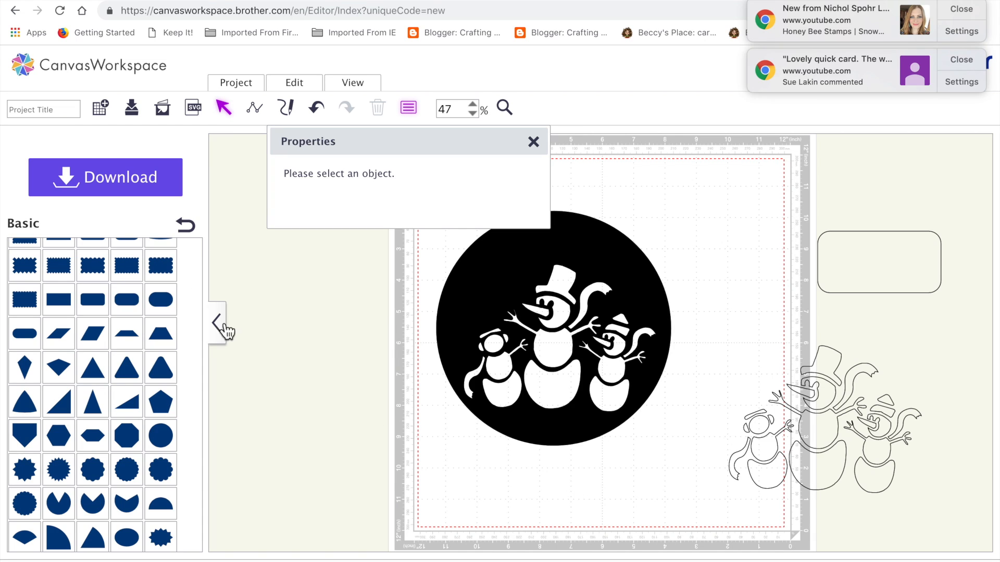
Step: Open the saved designs in My Projects
left_click(185, 229)
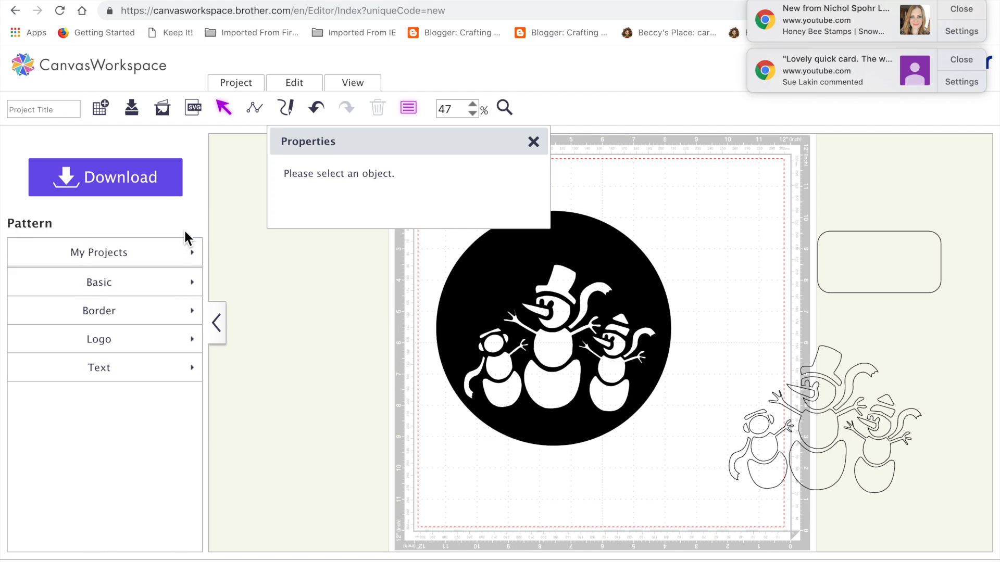
left_click(134, 266)
Step: Try inserting the saved reindeer design and moving its right snowflake over the circle, and undo the insertion
mouse_move(132, 261)
left_mouse_down()
mouse_move(118, 310)
mouse_move(133, 296)
mouse_move(128, 267)
left_mouse_up()
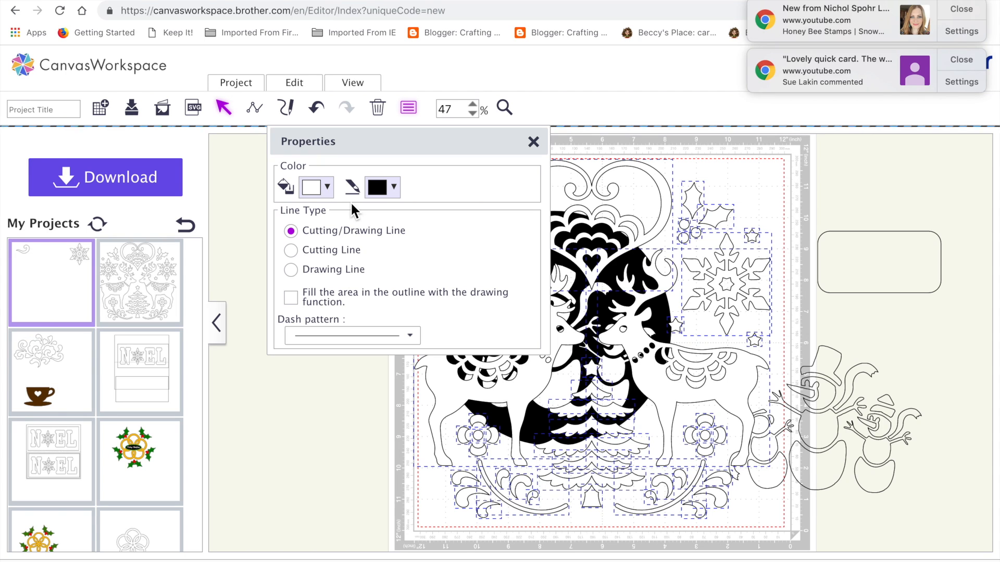
left_click(533, 142)
left_click_drag(756, 221, 471, 282)
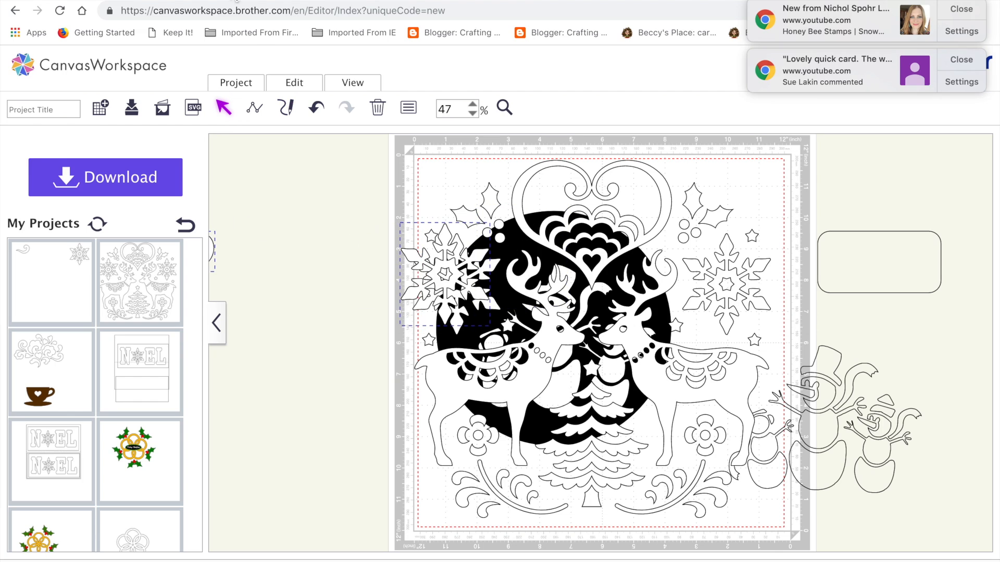
left_click(319, 109)
left_click(319, 109)
left_click(319, 109)
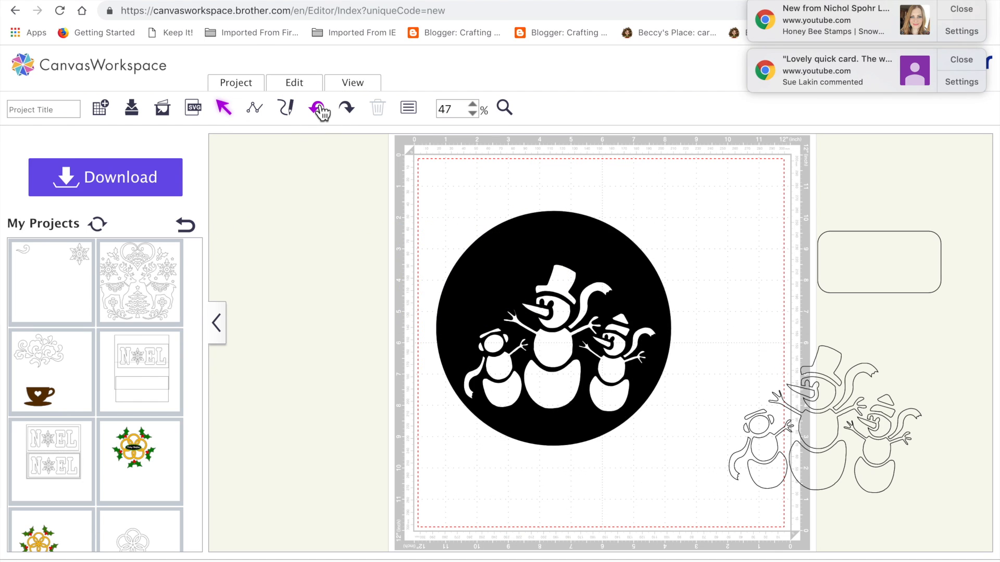
Step: Insert the saved project containing the swirl and the snowflake
left_click(53, 281)
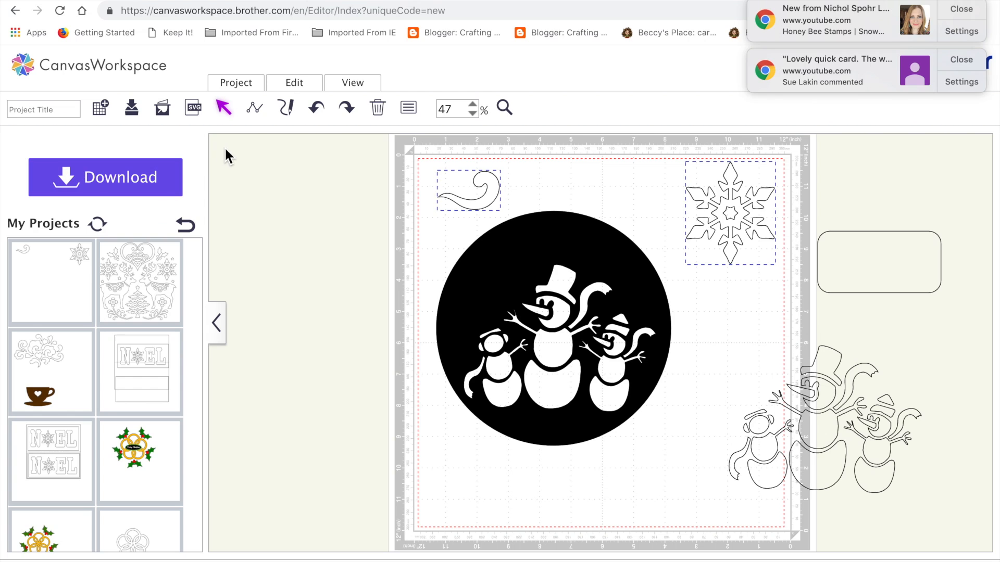
Step: Flip the swirl vertically on the empty area beside the mat and flatten it to about 0.49" high and 2.28" wide
left_click_drag(487, 204, 338, 284)
left_click(301, 87)
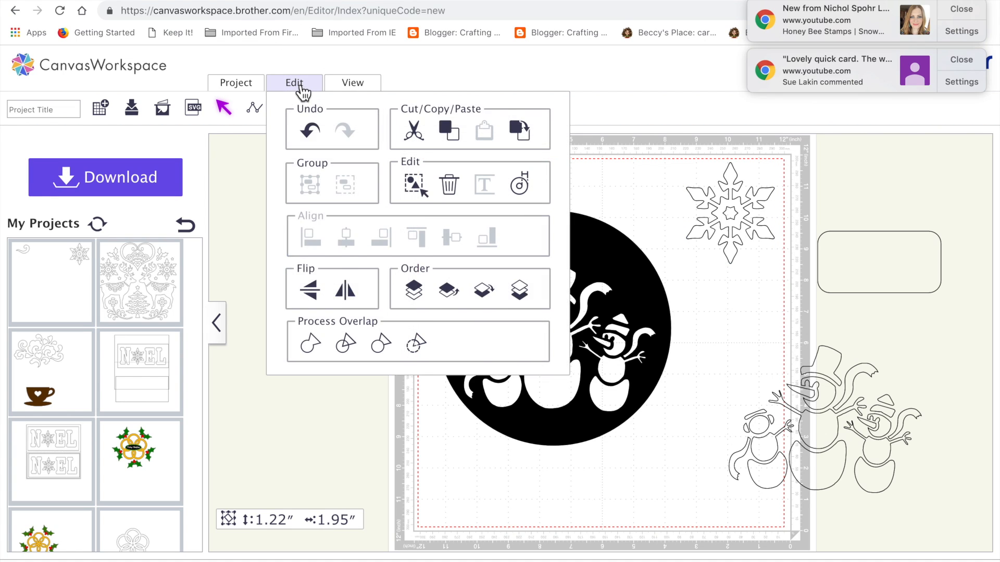
left_click(315, 290)
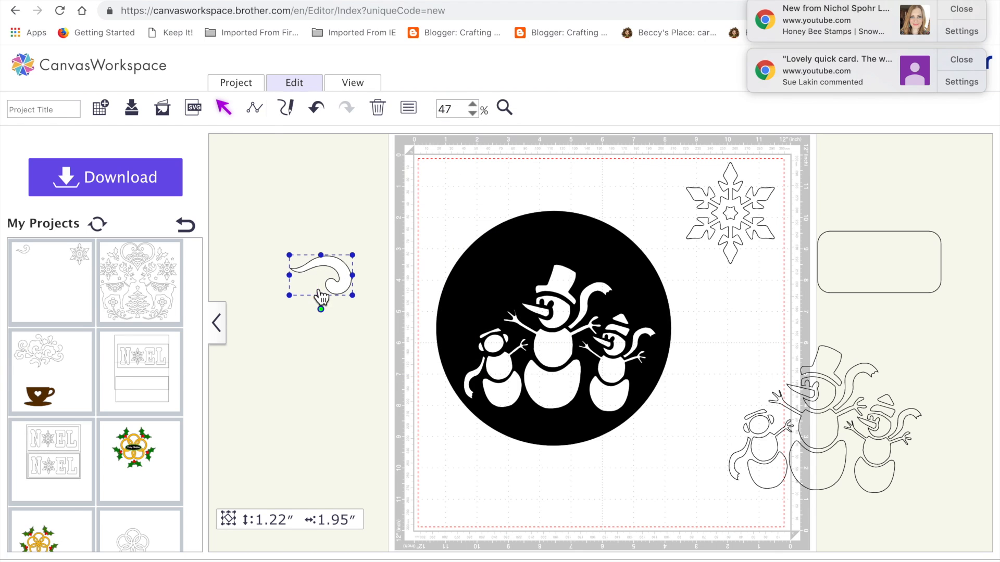
mouse_move(327, 259)
left_mouse_down()
mouse_move(319, 281)
mouse_move(363, 285)
mouse_move(331, 278)
left_mouse_up()
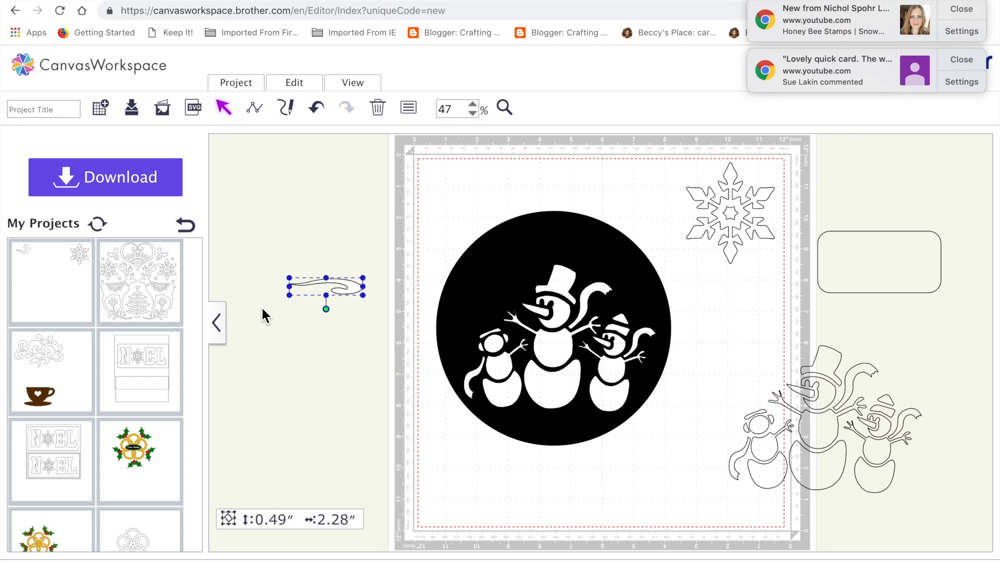
Step: Flip the flattened swirl vertically again and place it inside the black circle beneath the snowmen
left_click(298, 94)
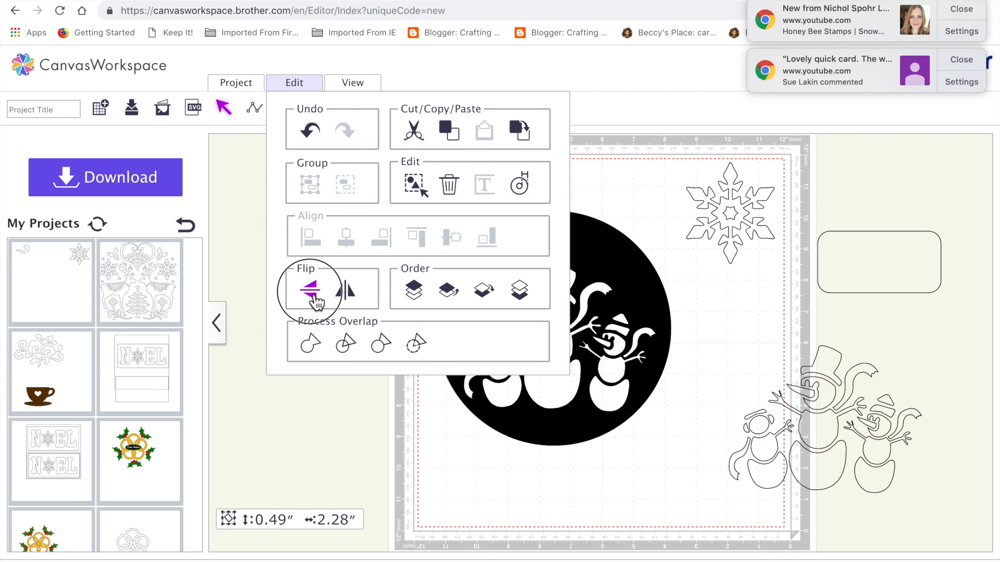
left_click(311, 292)
left_click_drag(342, 296, 582, 433)
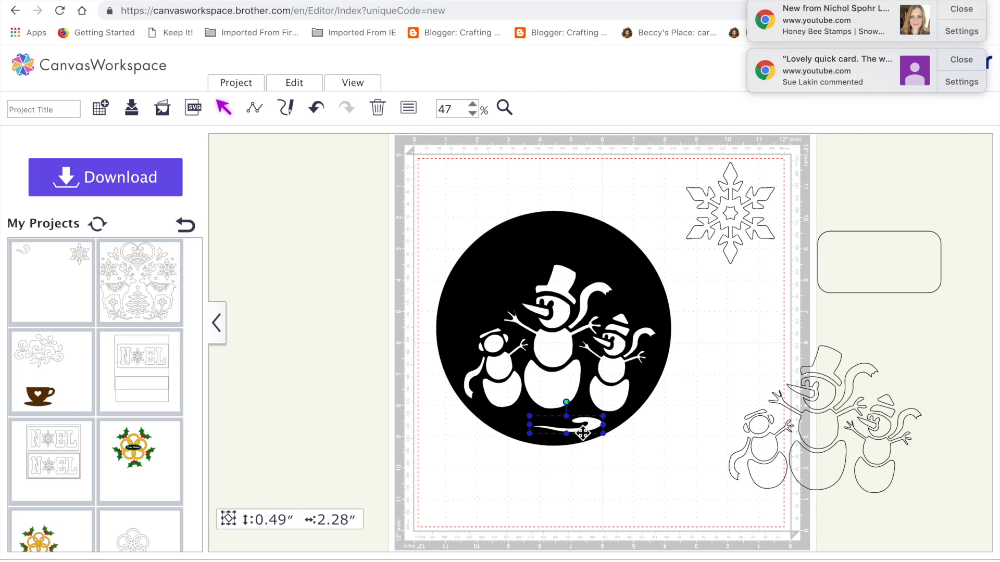
Step: Duplicate the swirl and stagger both copies beneath the snowmen, keeping them inside the circle's lower edge
key("super+v")
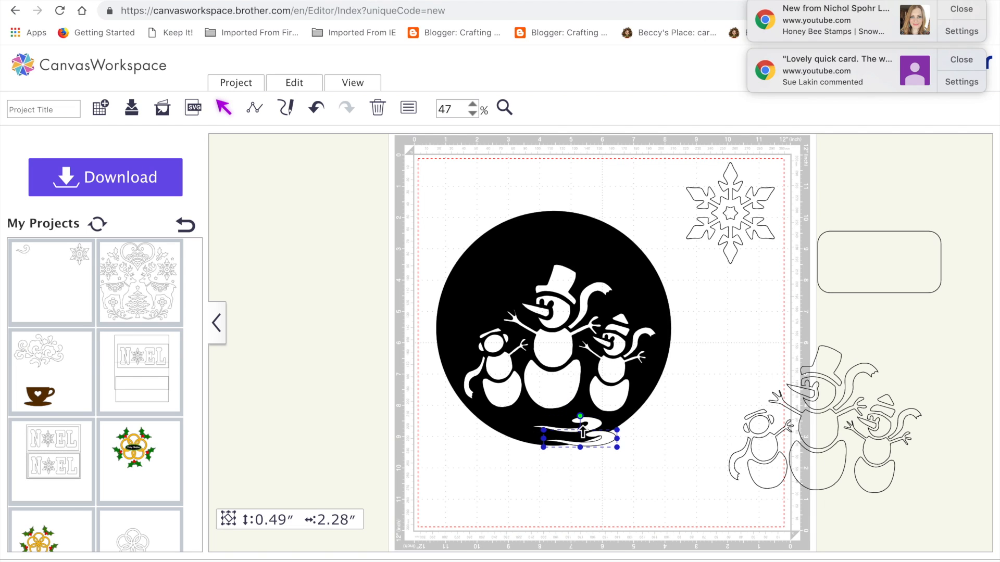
left_click_drag(600, 439, 557, 434)
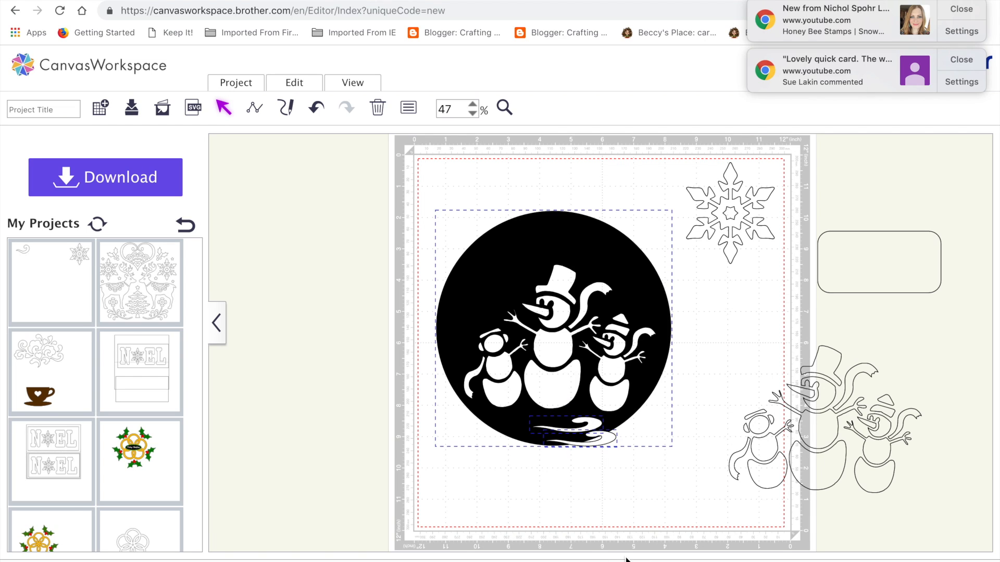
left_click_drag(608, 444, 588, 437)
left_click(589, 457)
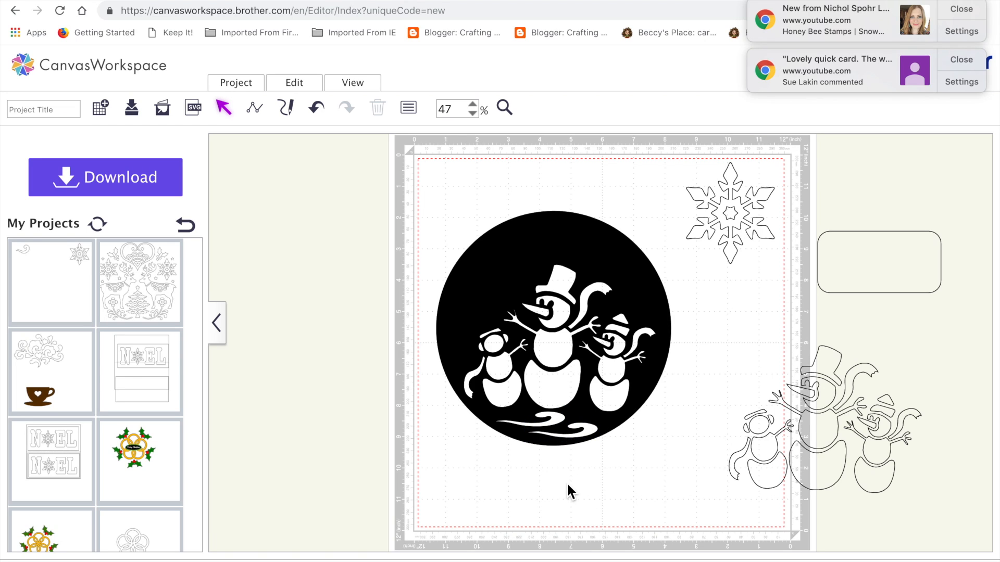
left_click(588, 438)
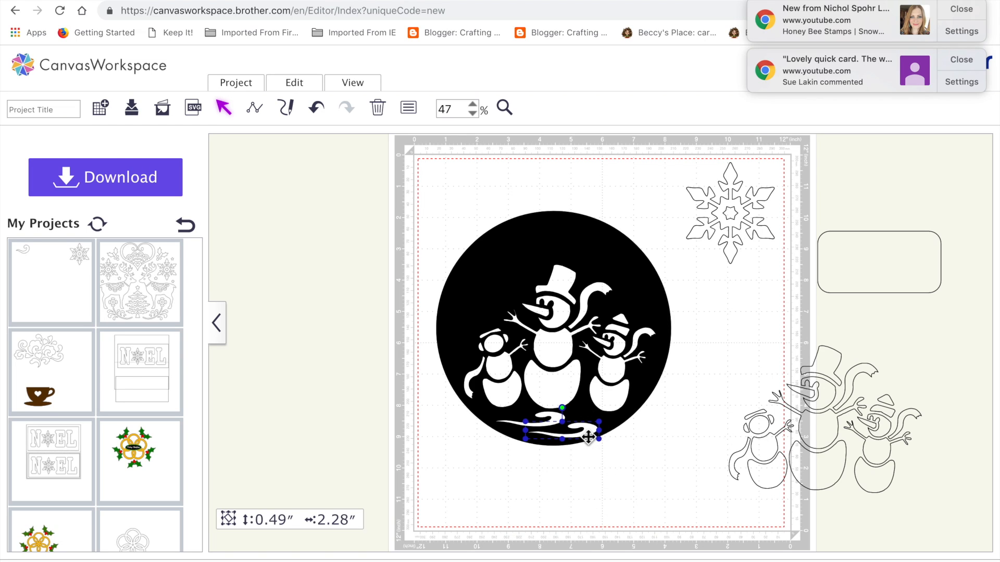
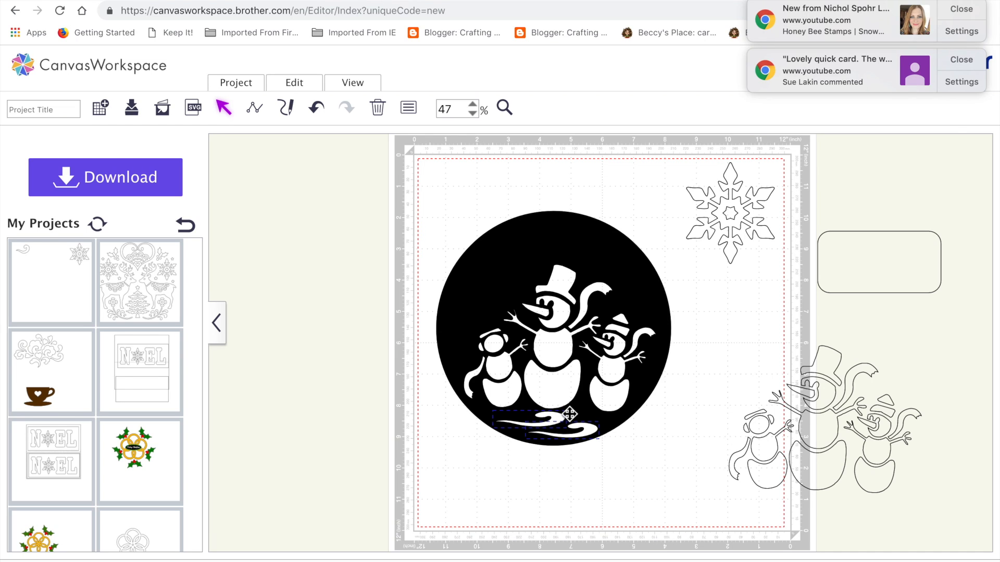
Step: Group the two snow swirls beneath the snowmen
left_click(521, 428, "shift")
left_click(563, 422)
left_click(557, 417)
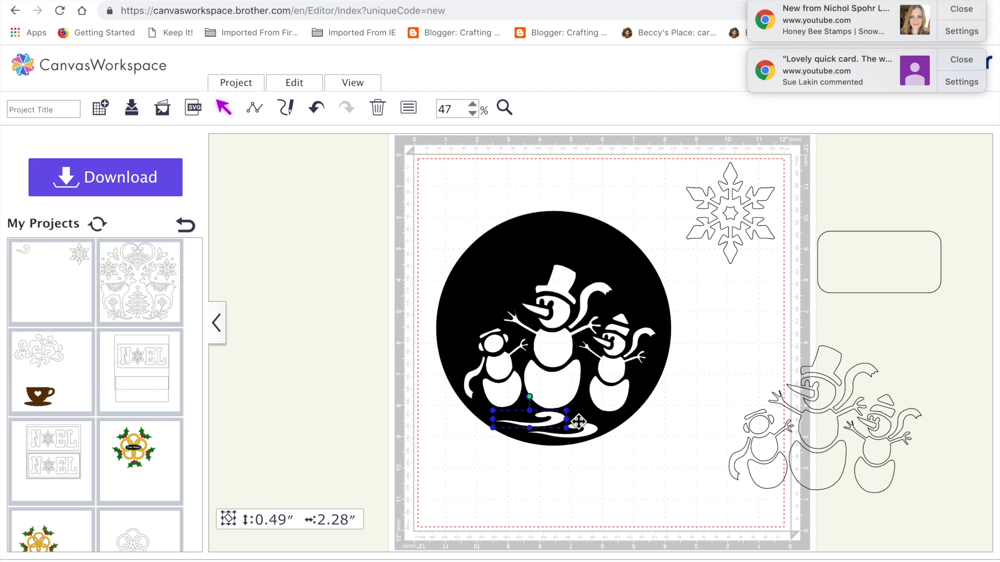
left_click(593, 433, "shift")
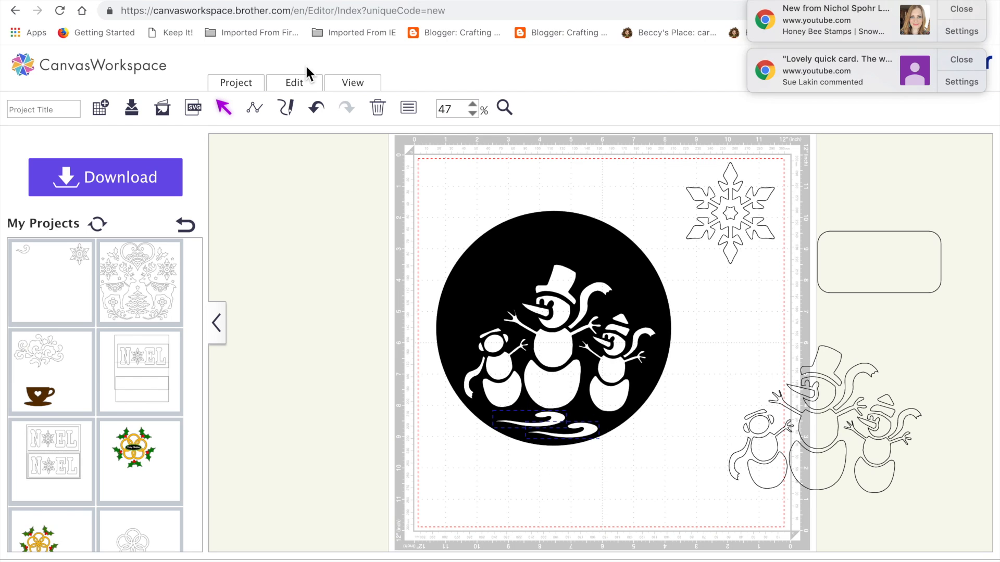
left_click(306, 82)
left_click(313, 186)
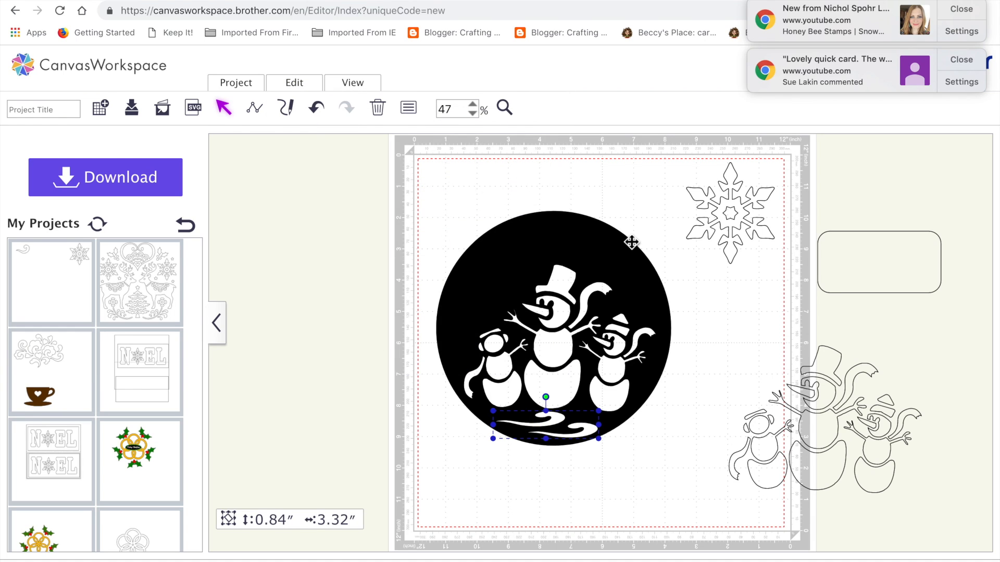
Step: Combine the grouped swirls with the black circle as cut-outs, and move the circle up beside the mat's left edge
left_click(630, 267, "shift")
left_click(288, 85)
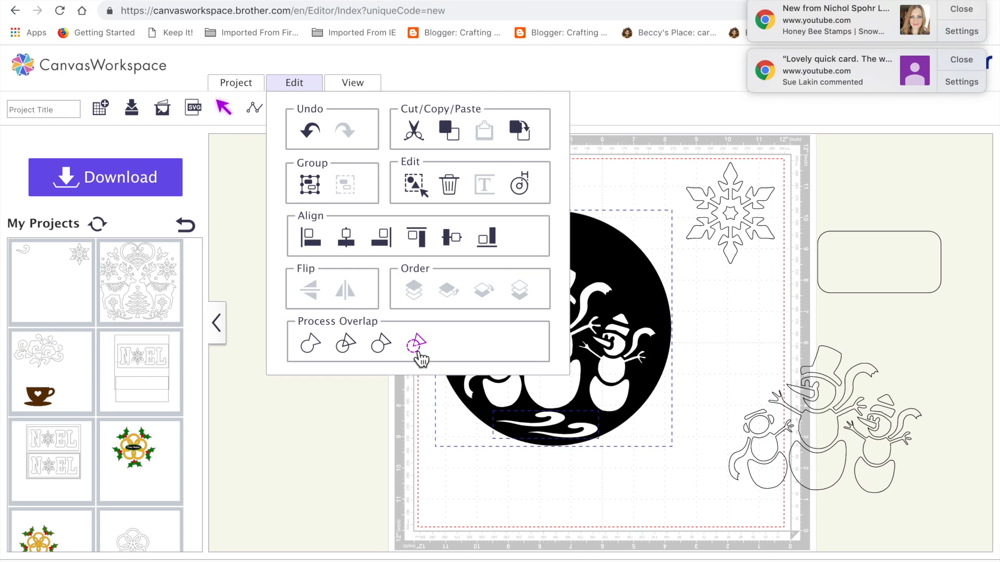
left_click(419, 352)
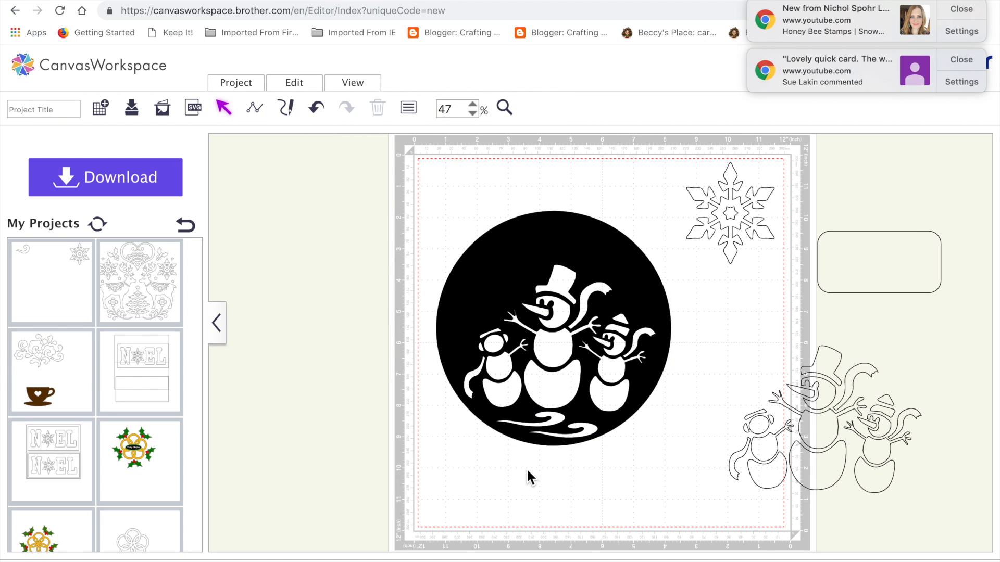
left_click_drag(627, 290, 609, 277)
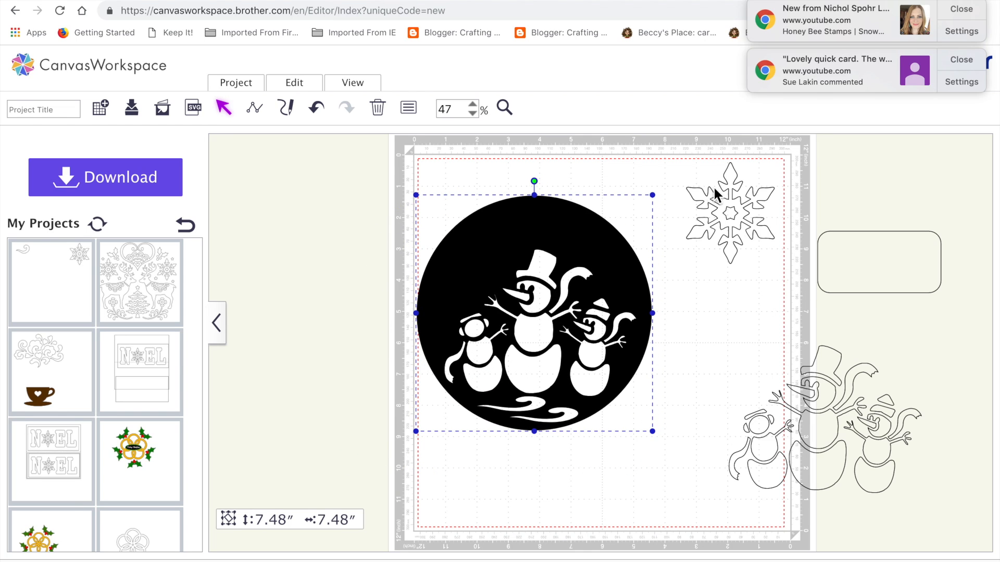
Step: Shrink the snowflake to about 1.54" high and 1.34" wide and bring it to the front
left_click(725, 207)
left_click_drag(686, 161, 732, 202)
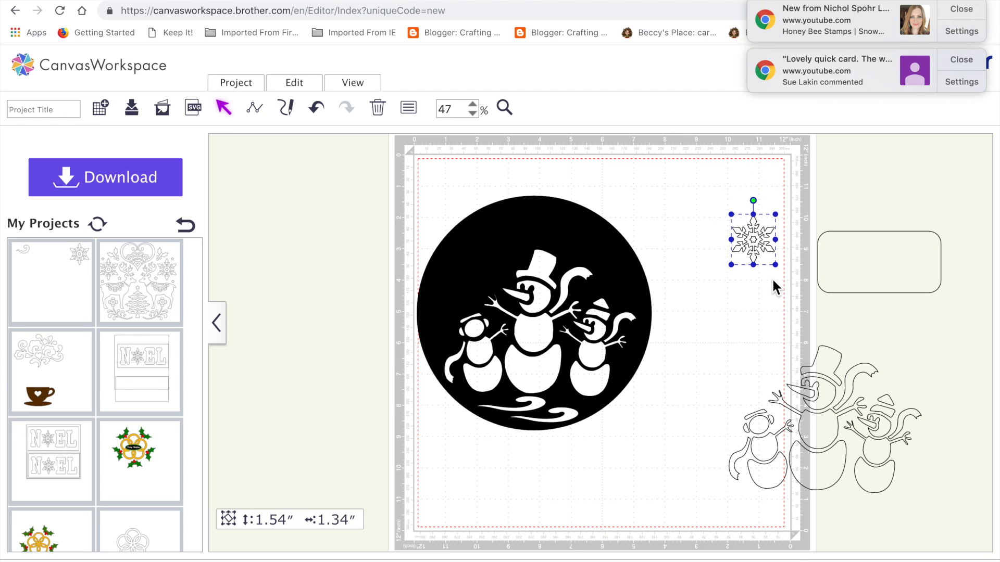
left_click_drag(754, 244, 695, 188)
left_click(308, 85)
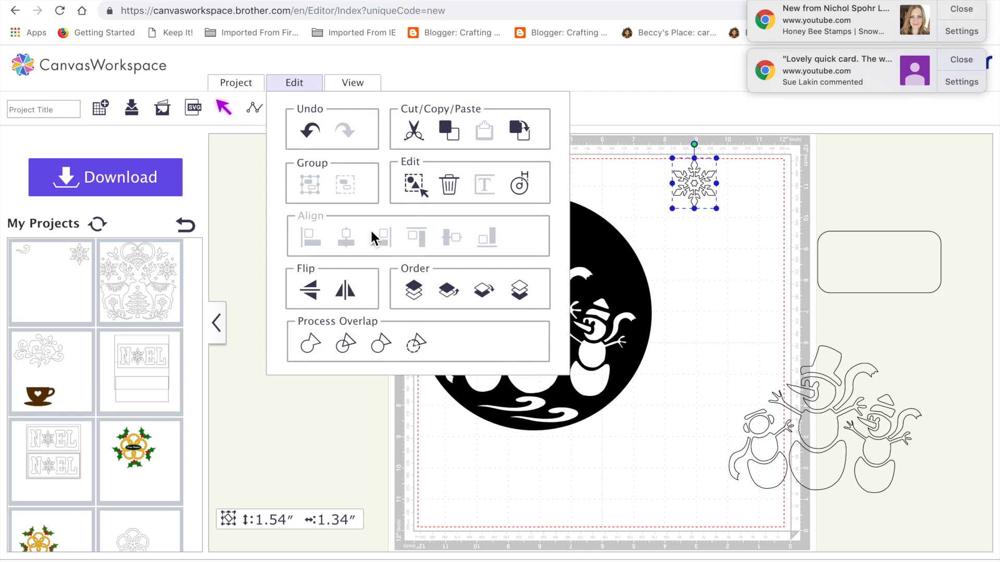
left_click(413, 286)
Step: Place the snowflake in the circle's upper left and a smaller copy, about 1.09" high and 0.94" wide, in its upper right
left_click_drag(695, 184, 608, 243)
key("super+v")
mouse_move(562, 220)
left_mouse_down()
mouse_move(556, 213)
mouse_move(572, 223)
left_mouse_up()
left_click(592, 258)
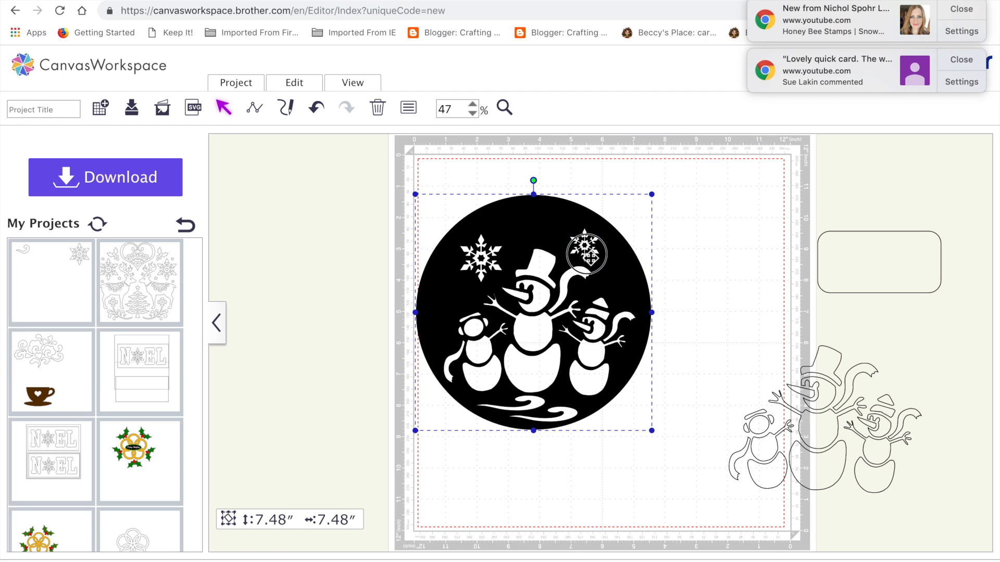
left_click(586, 254)
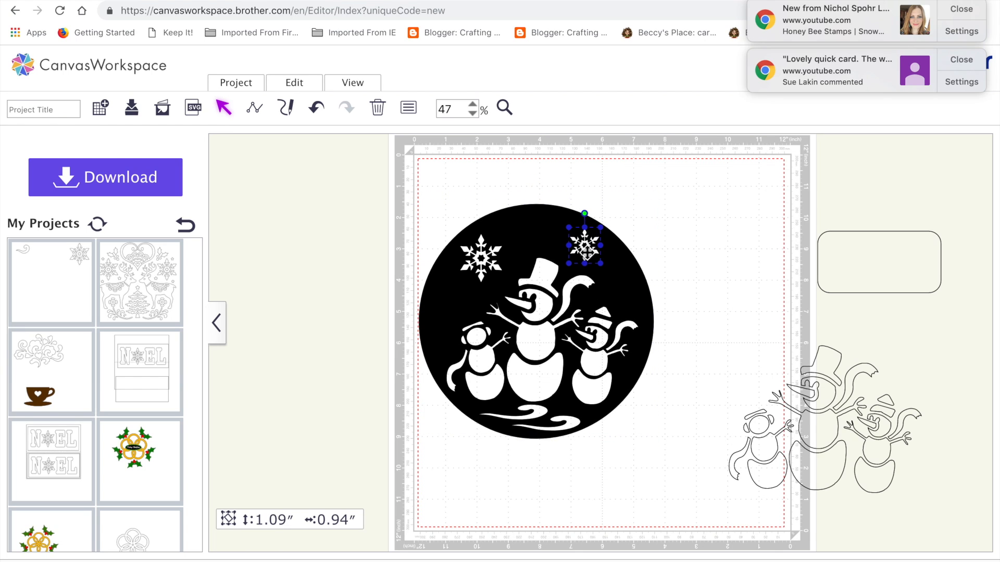
Step: Add two snowflake copies about 0.78" high and 0.68" wide, one above the tall snowman's hat and one above the left snowman
key("super+v")
left_click_drag(597, 260, 523, 226)
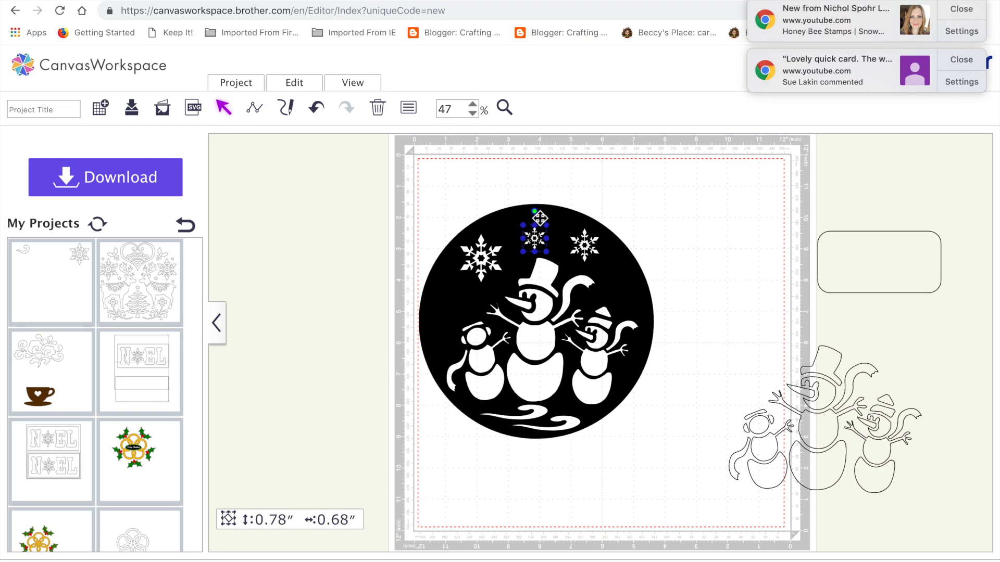
left_click(627, 212)
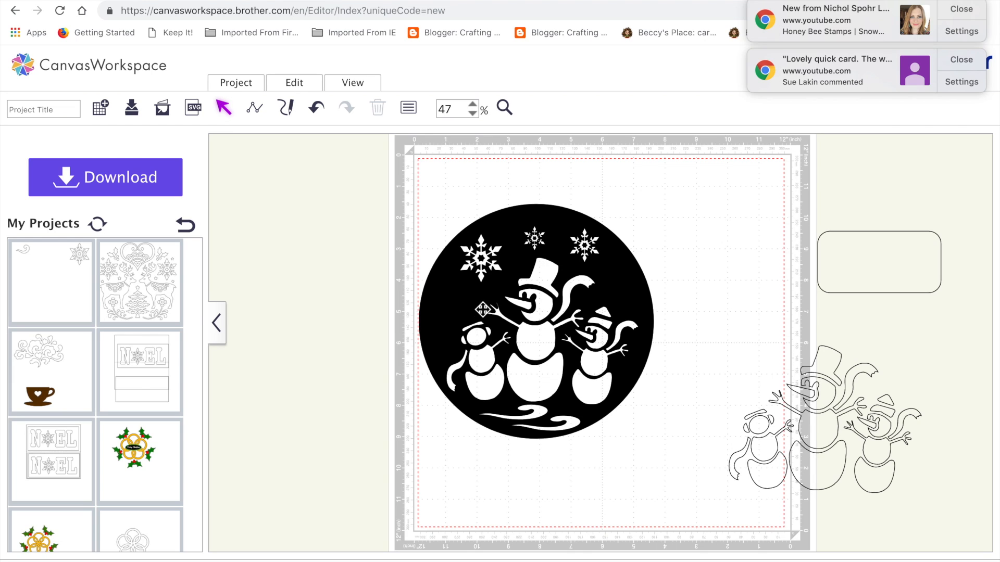
left_click(544, 243)
left_click_drag(545, 243, 456, 304)
left_click(707, 263)
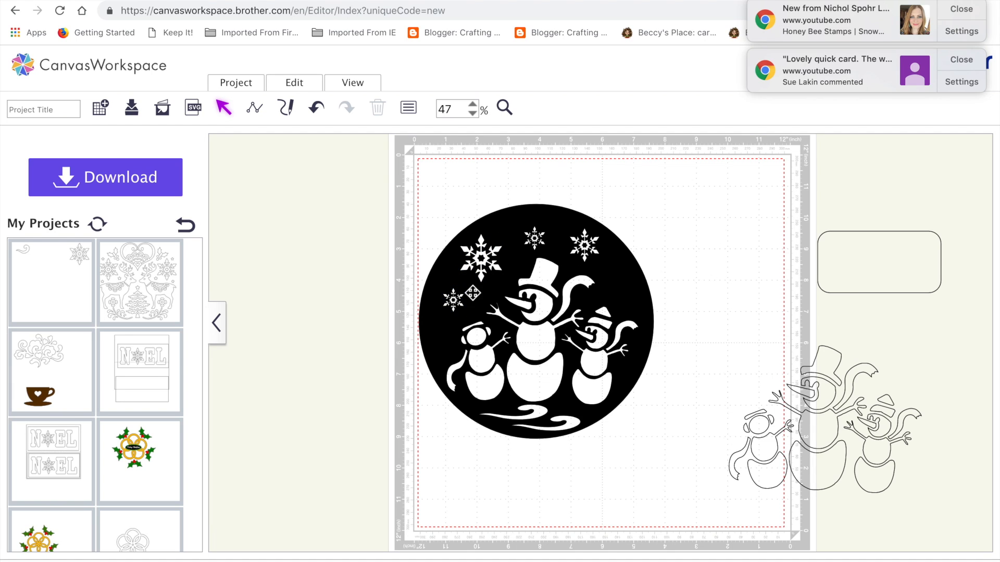
Step: Enlarge the snowflake above the left snowman slightly, and the one above the hat to about 1.03" high and 0.90" wide
left_click(453, 302)
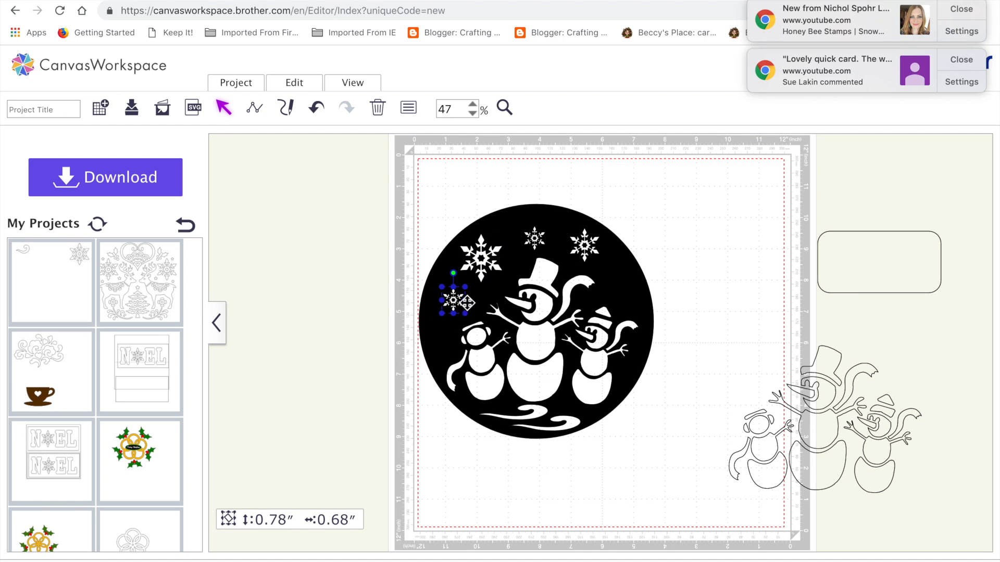
left_click_drag(441, 318, 434, 329)
left_click(539, 242)
left_click_drag(548, 227, 535, 235)
left_click(543, 244)
left_click_drag(522, 252, 518, 260)
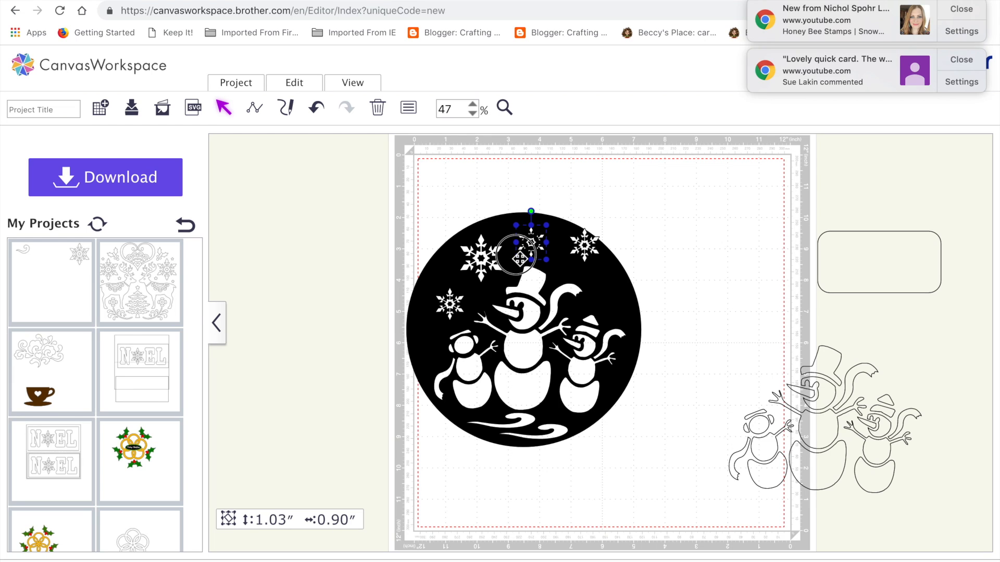
Step: Move the upper-right snowflake slightly down so it sits inside the circle's edge
left_click(665, 219)
left_click(588, 245)
left_click_drag(591, 249, 595, 265)
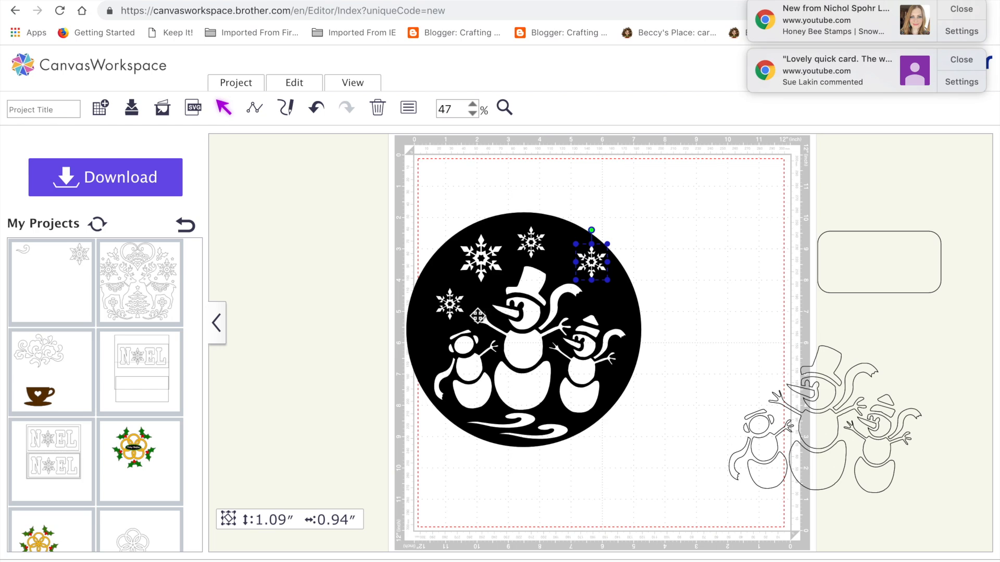
Step: Combine the four snowflakes with the black circle as cut-outs, and move the finished circle to the upper middle of the mat
left_click_drag(373, 196, 658, 457)
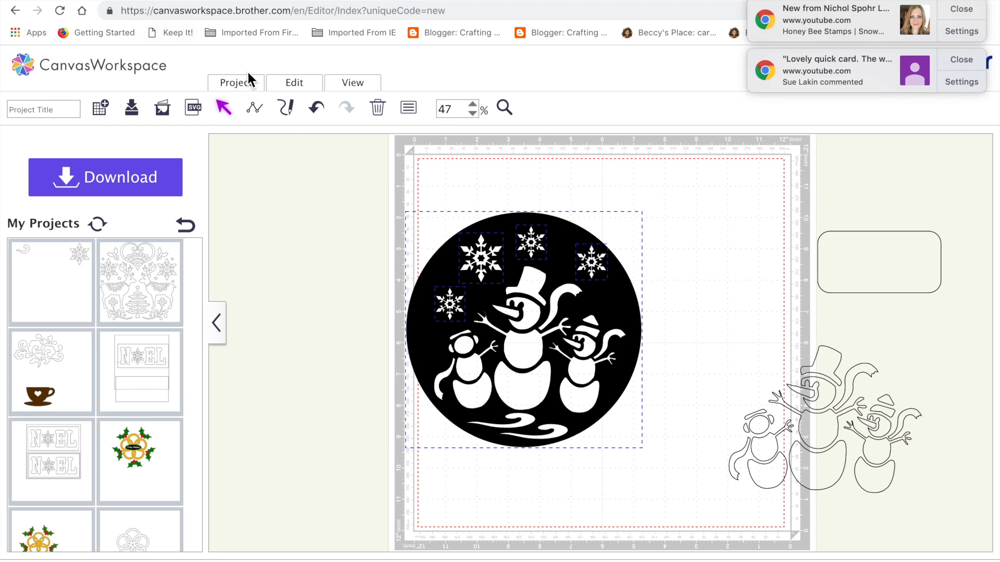
left_click(298, 85)
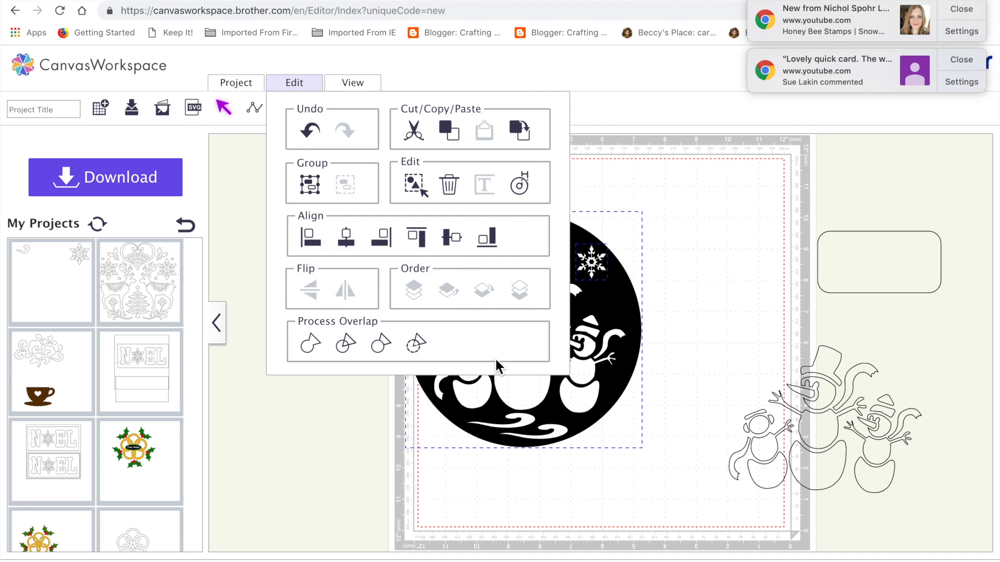
left_click(420, 346)
left_click(542, 387)
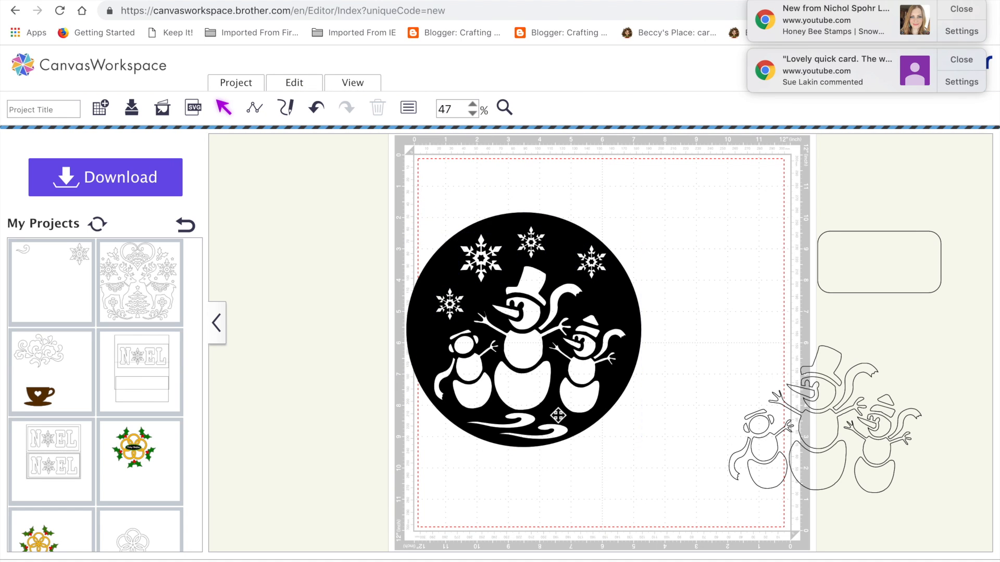
left_click_drag(542, 388, 599, 356)
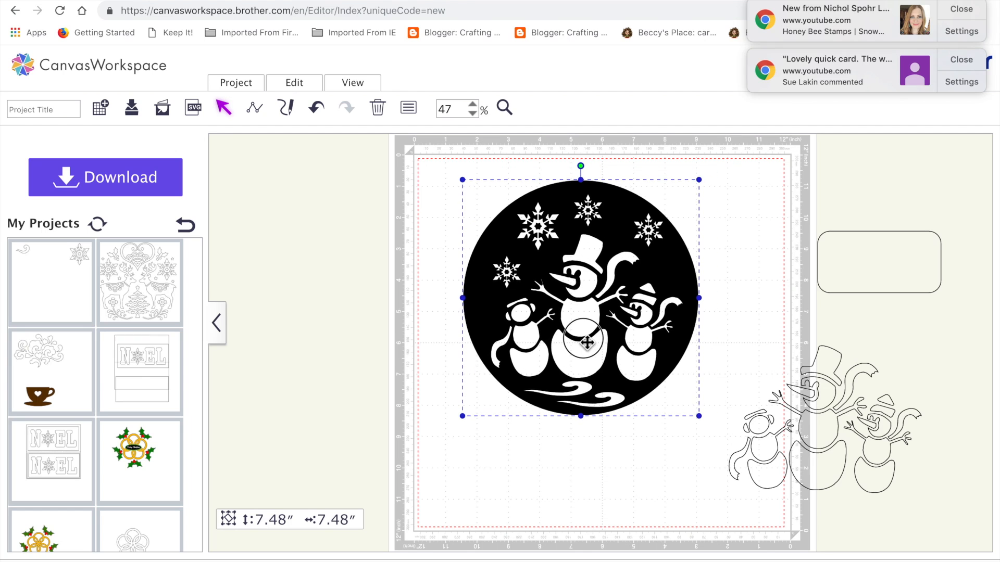
left_click(629, 526)
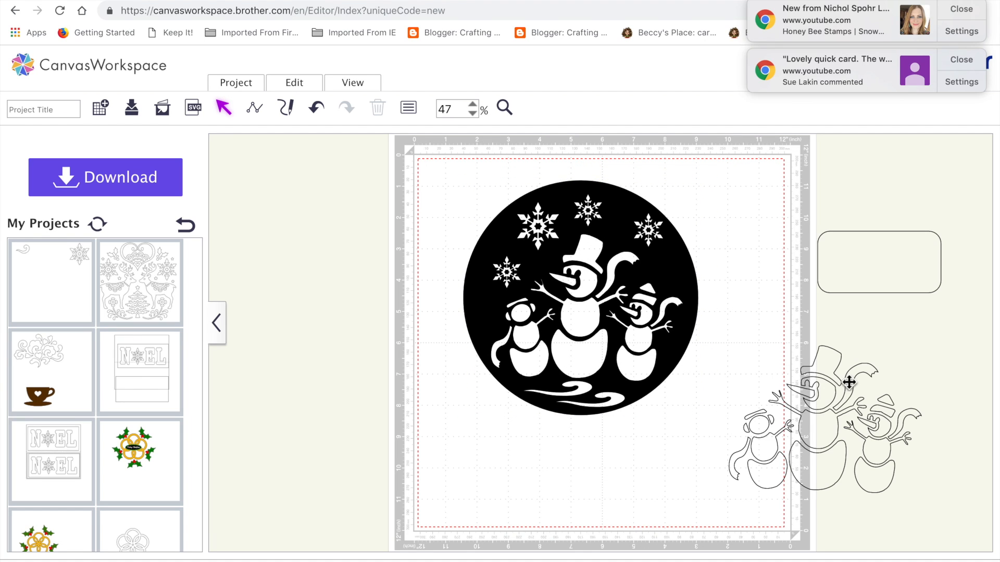
Step: Move the outlined snowman trio below the circle's right side and ungroup it
left_click_drag(826, 367, 745, 400)
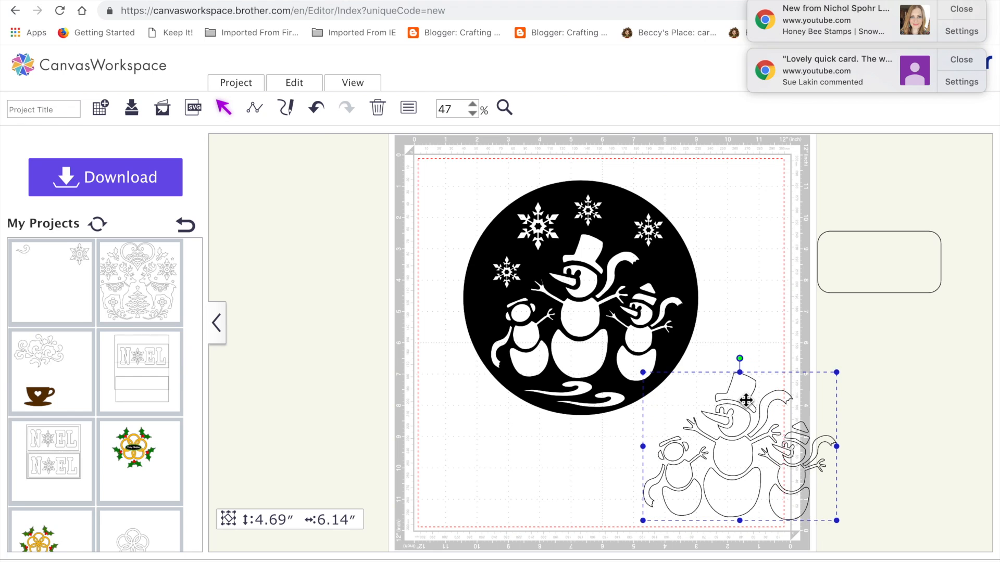
left_click(294, 83)
left_click(350, 185)
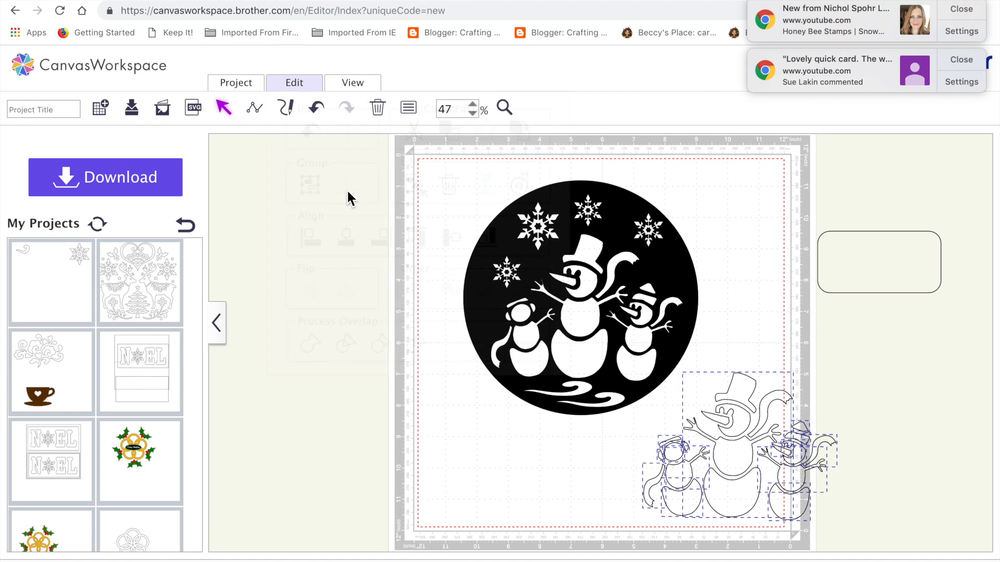
Step: Split the tall snowman's outline into separate shapes and pull its hat out to the empty area beside the circle
left_click(762, 311)
left_click(744, 386)
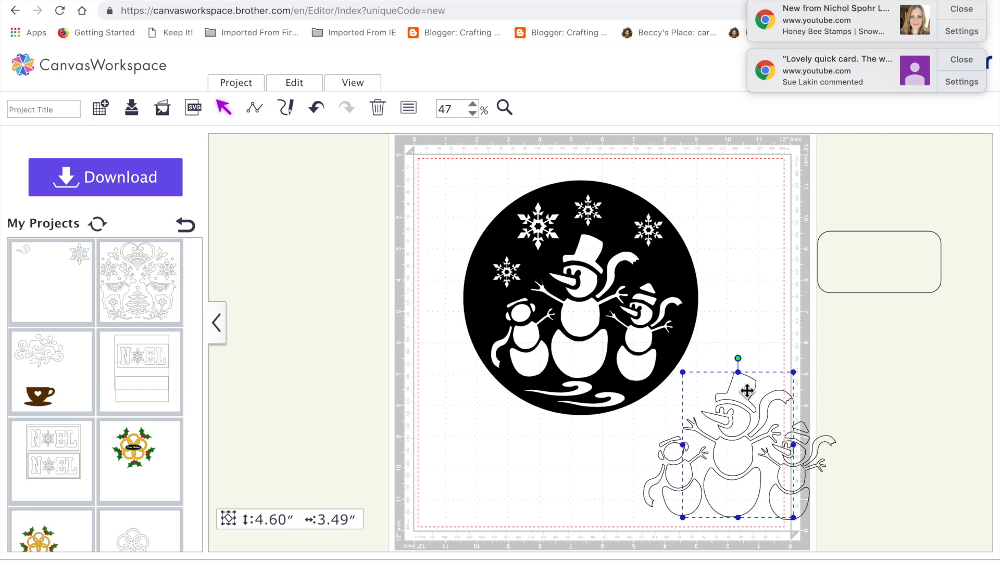
left_click(501, 228)
left_click(295, 84)
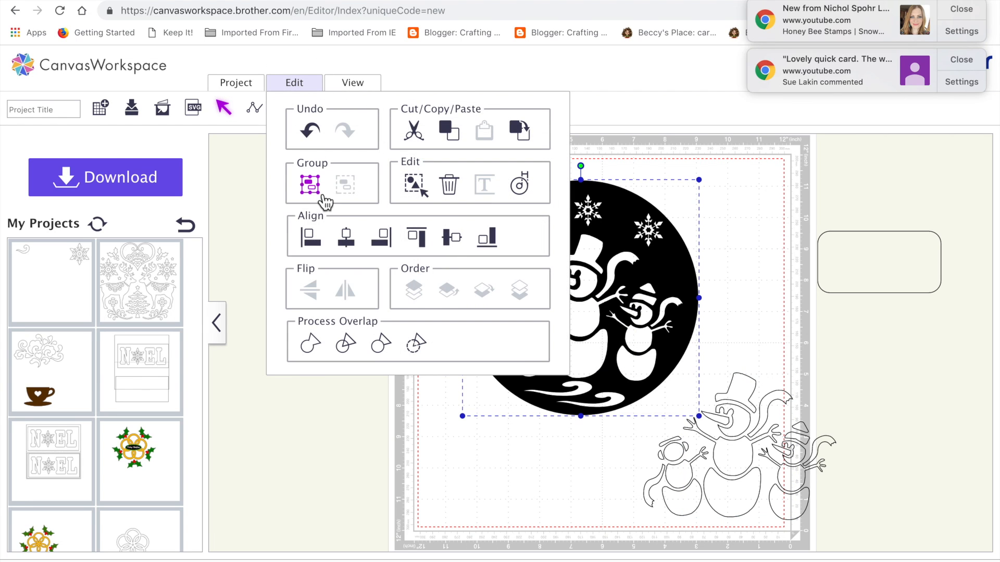
left_click(746, 385)
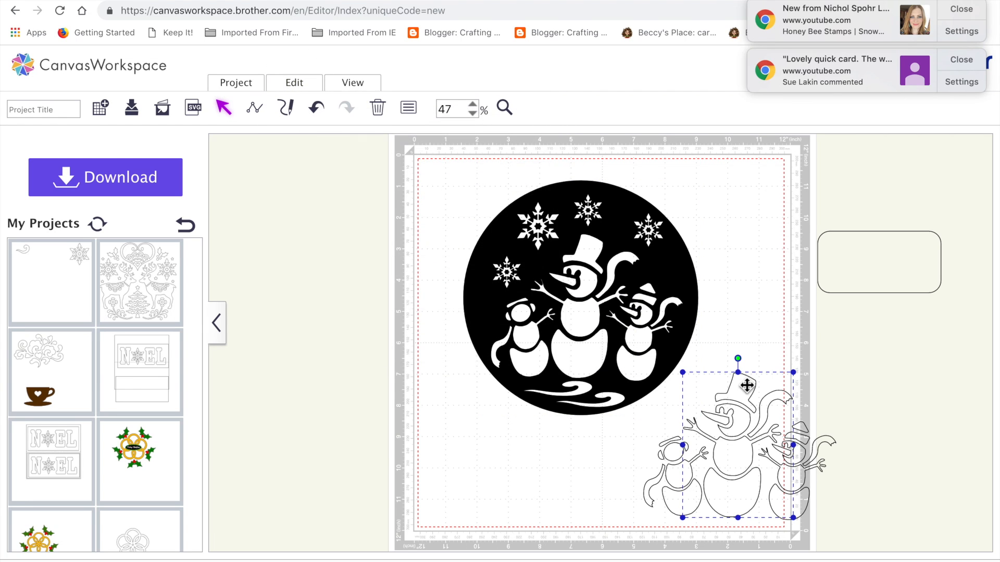
left_click(274, 84)
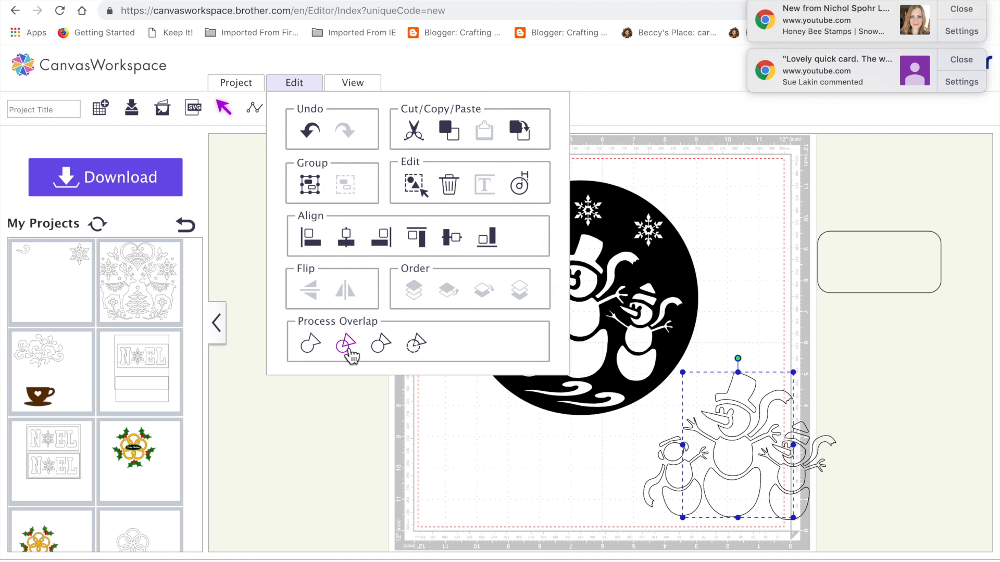
left_click(346, 346)
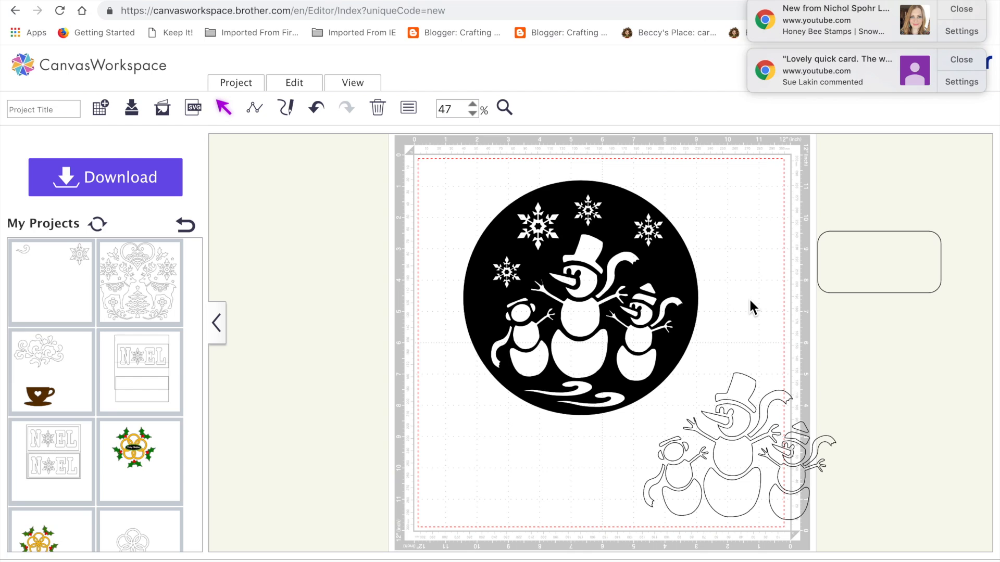
left_click_drag(752, 420, 749, 273)
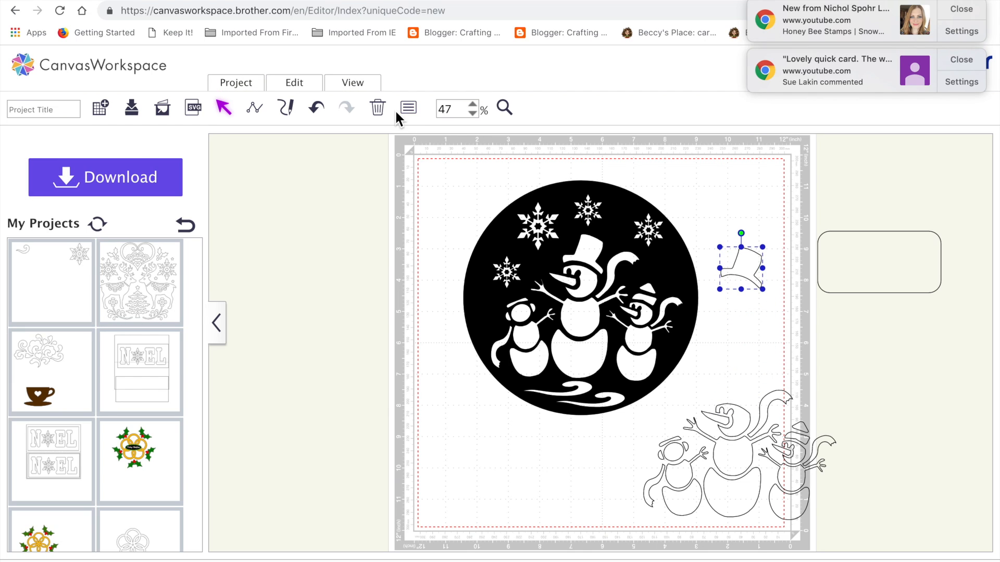
Step: Fill the separated hat with bright blue, hiding the project list for more room
left_click(217, 323)
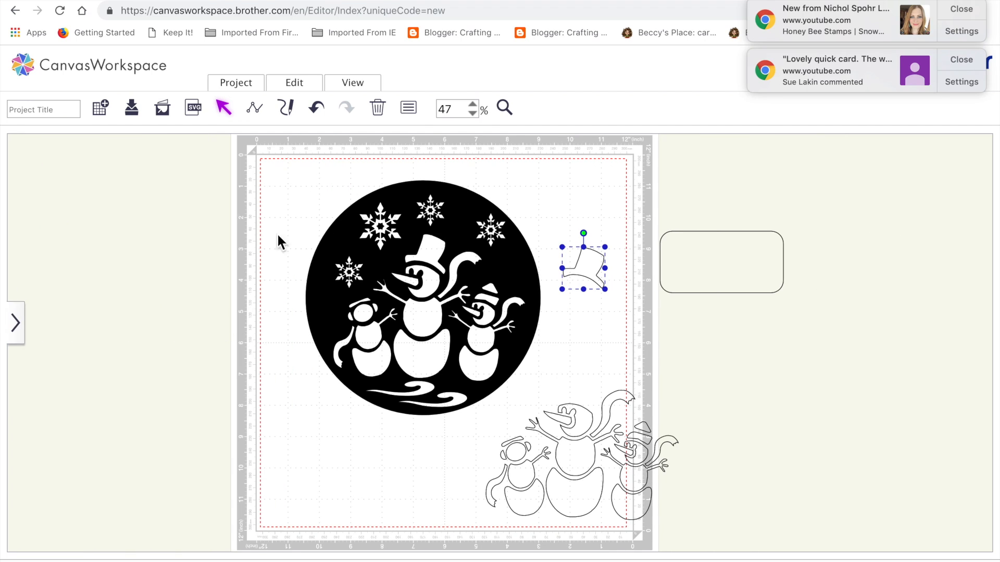
left_click(408, 109)
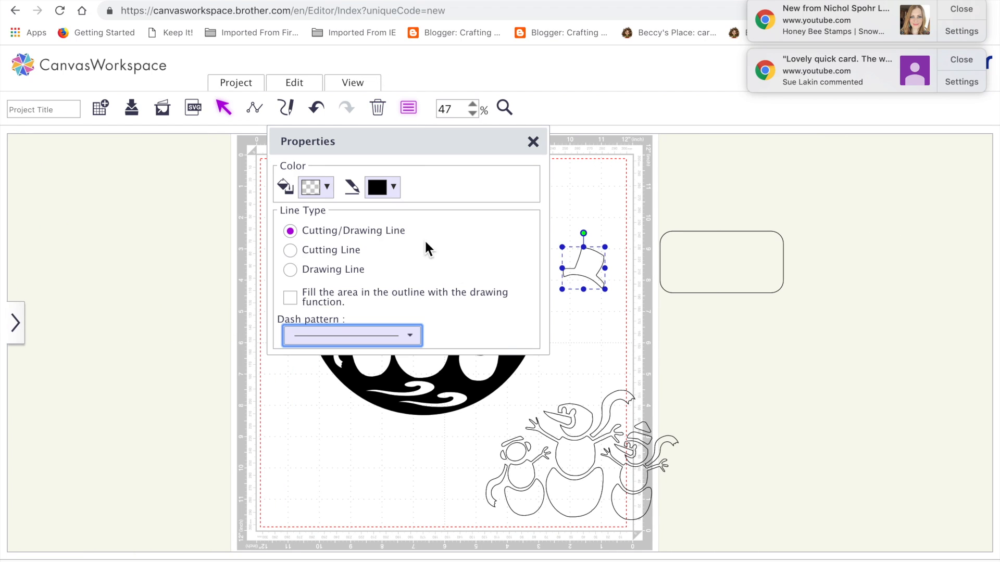
left_click(327, 186)
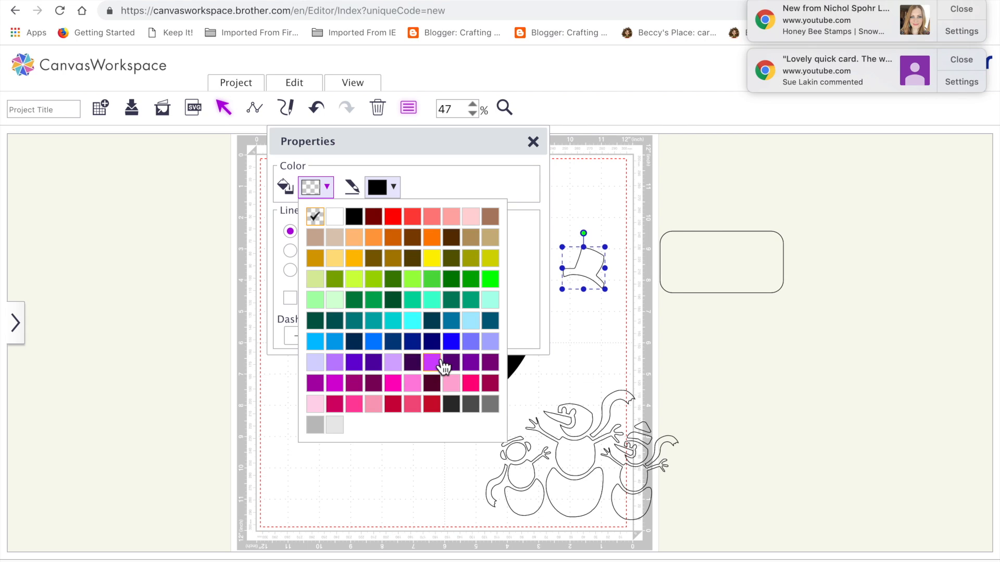
left_click(451, 342)
left_click(603, 330)
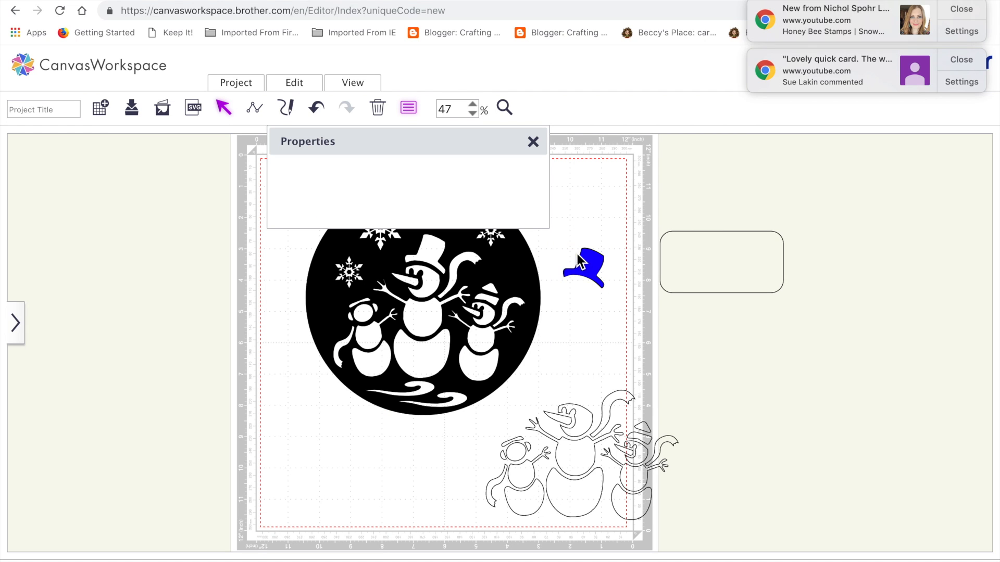
Step: Place the blue hat over the tall snowman's hat in the circle, keeping the Properties window clear of the design
left_click(584, 267)
left_click_drag(481, 145, 217, 182)
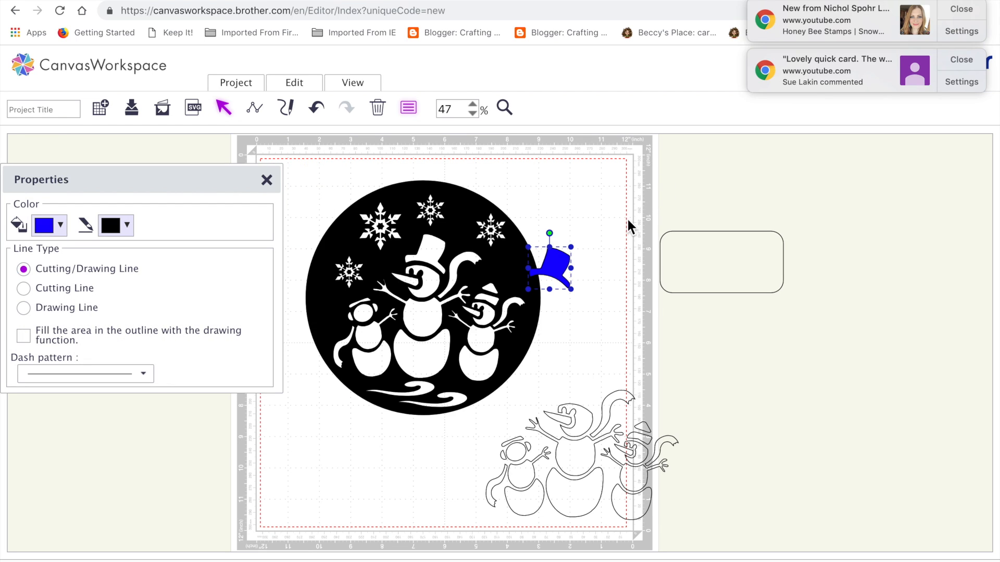
left_click_drag(567, 273, 440, 255)
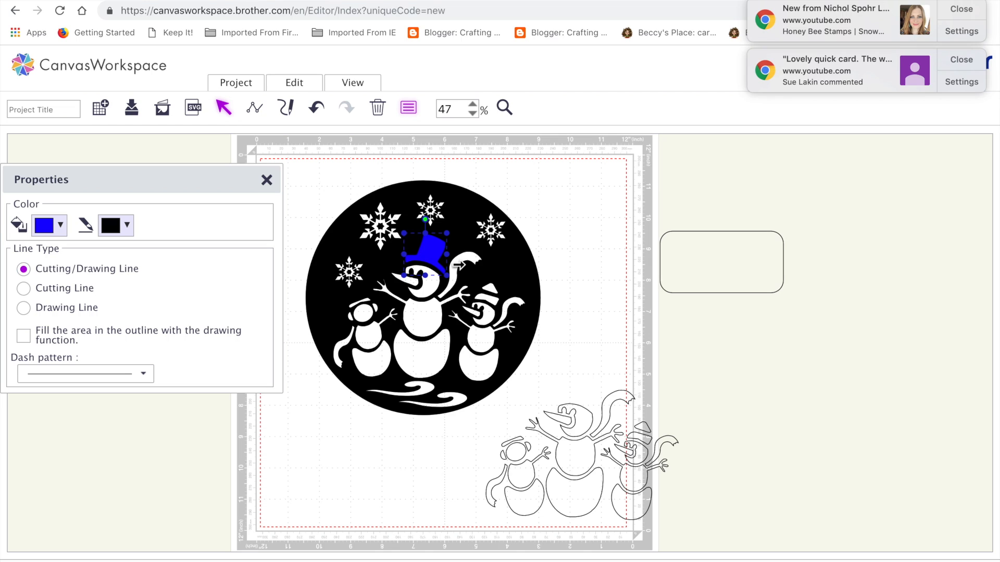
Step: Pull the tall snowman's outlined scarf clear, fill it with bright blue, and place it over the matching scarf in the circle
left_click(605, 415)
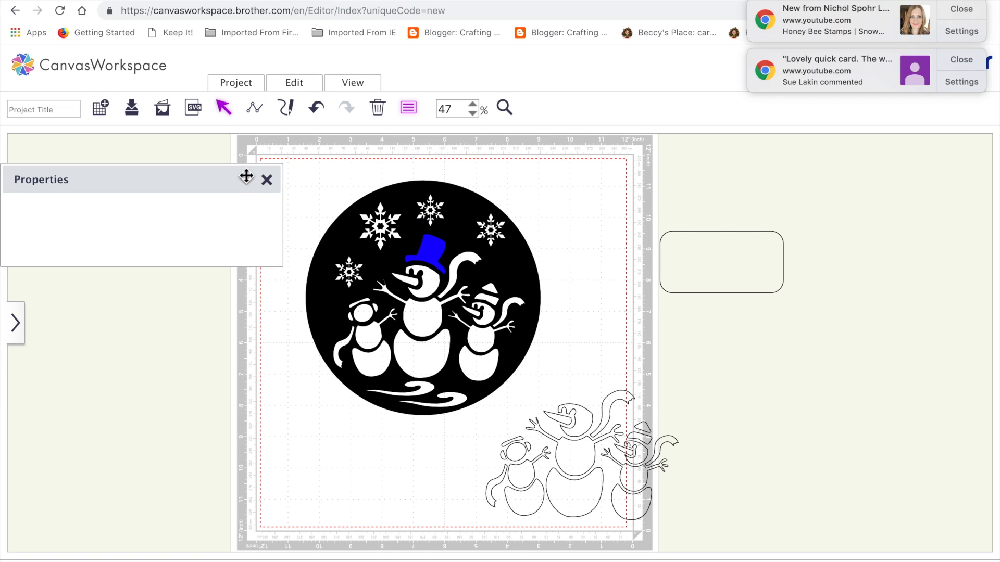
left_click_drag(619, 401, 610, 280)
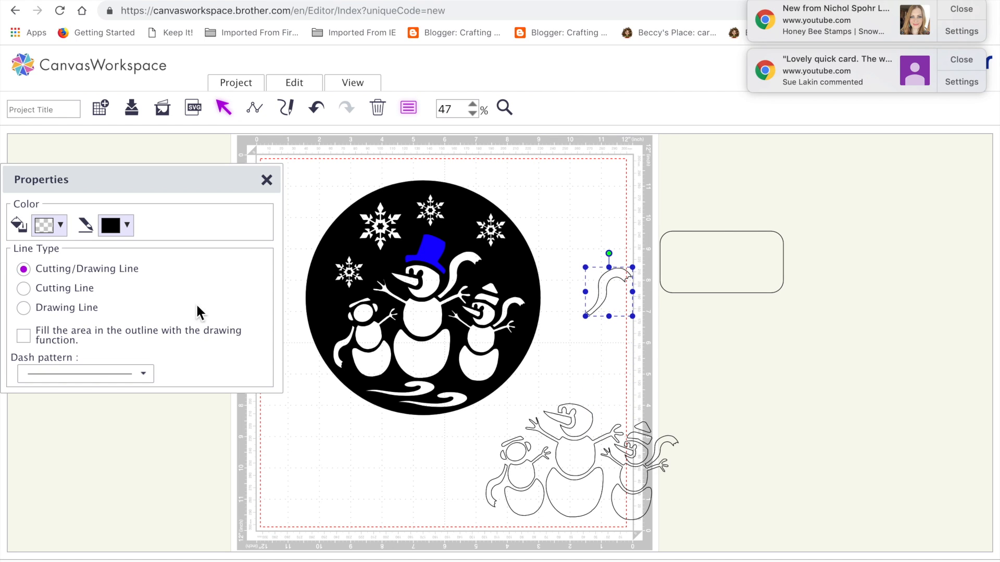
left_click(62, 225)
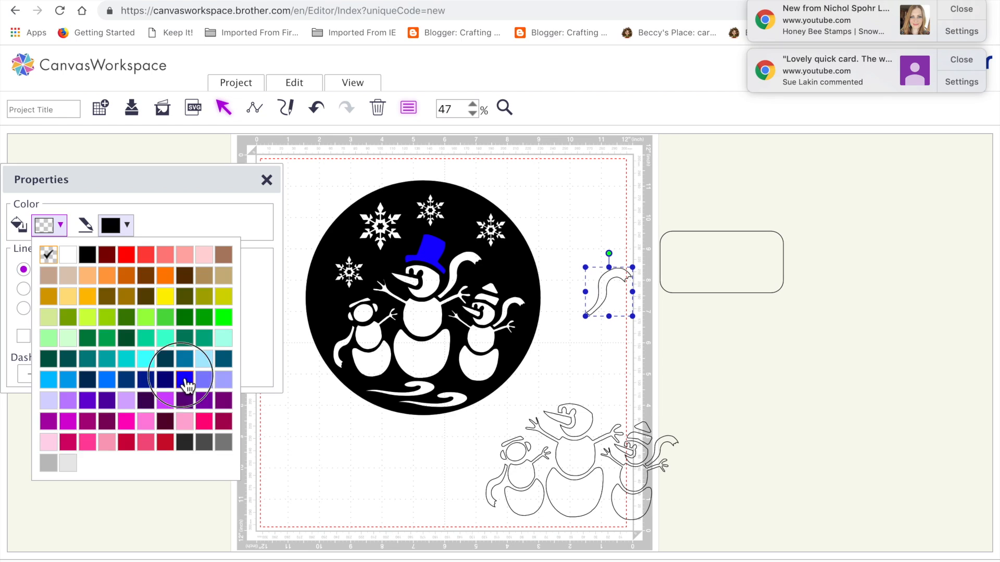
left_click(185, 382)
left_click_drag(604, 292, 455, 276)
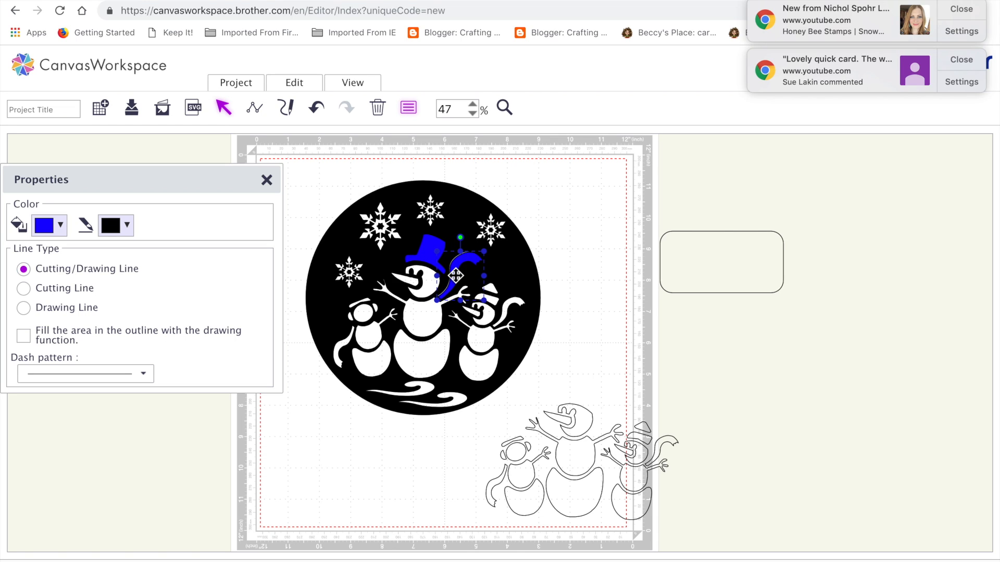
left_click(623, 316)
Step: Fill the outlined right snowman's hat tip with light green and its hat brim with darker green
left_click(642, 428)
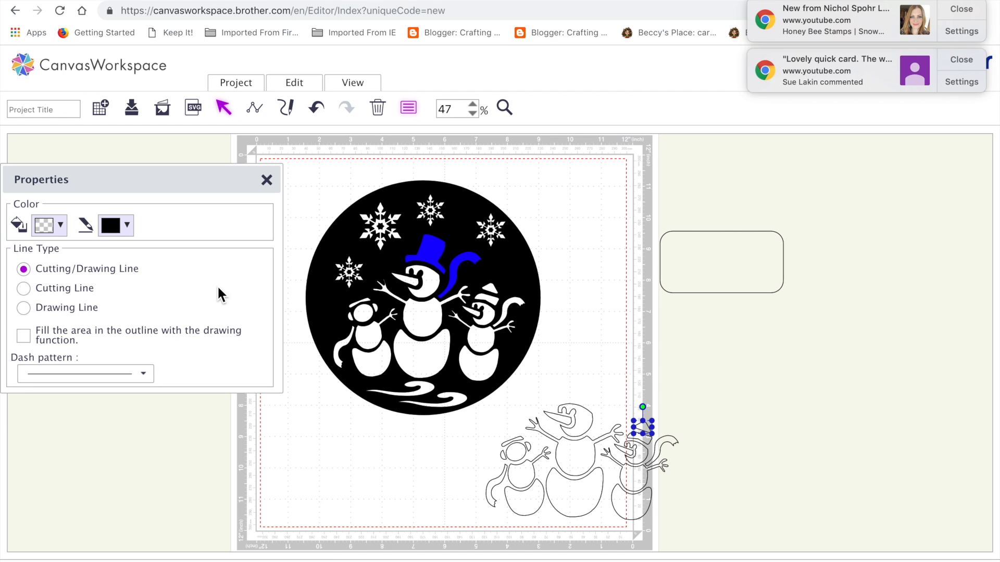
left_click(61, 226)
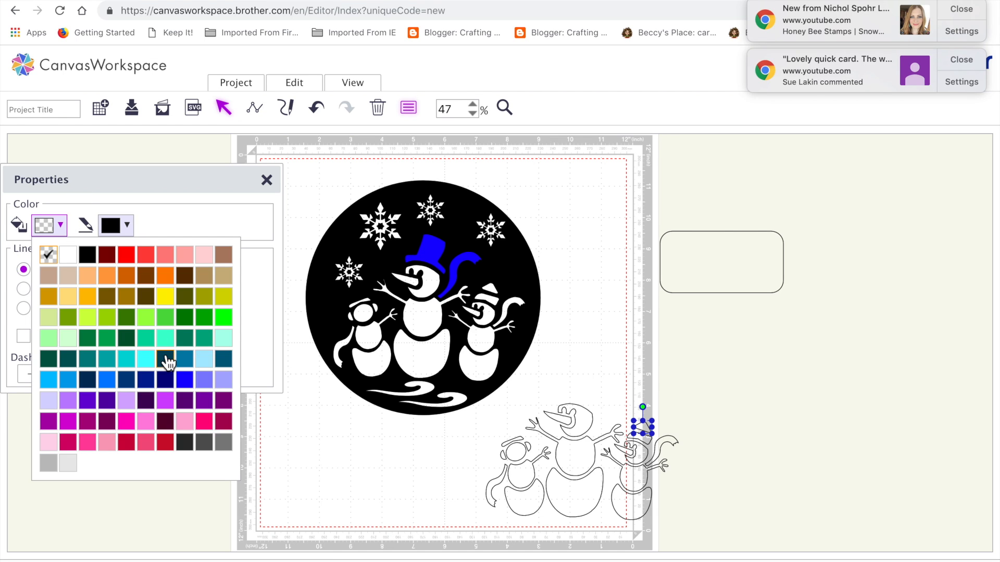
left_click(166, 318)
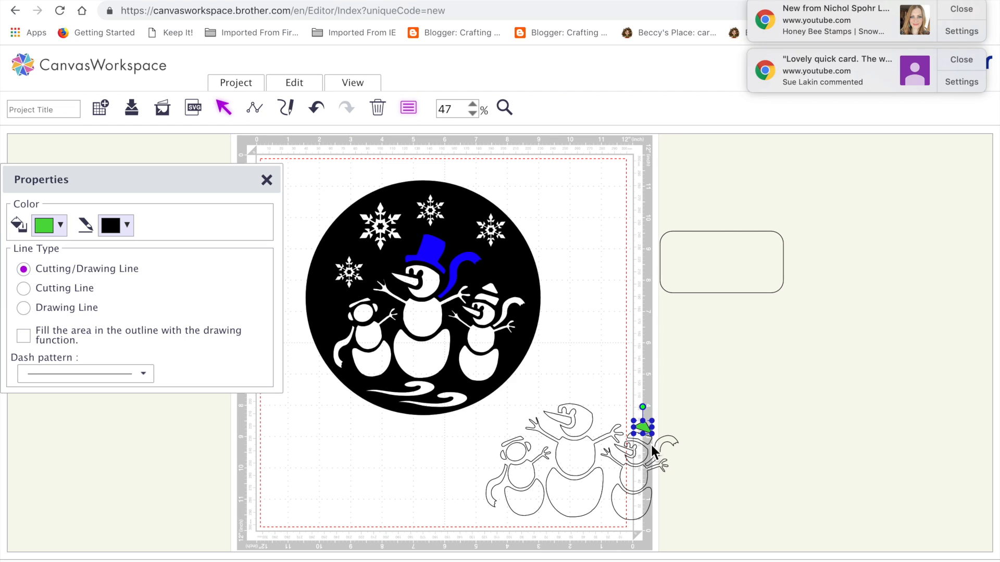
left_click(647, 443)
left_click(55, 227)
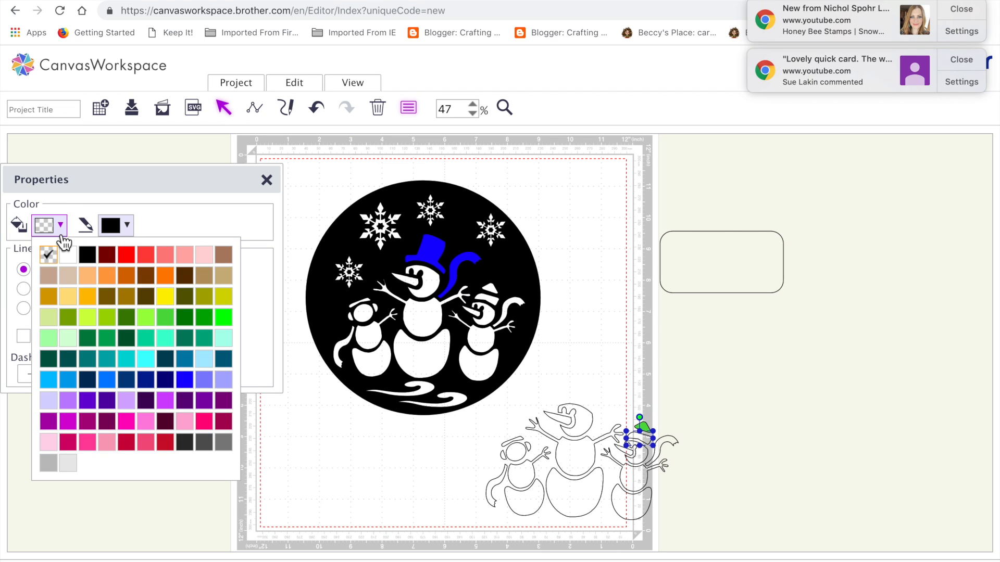
left_click(208, 321)
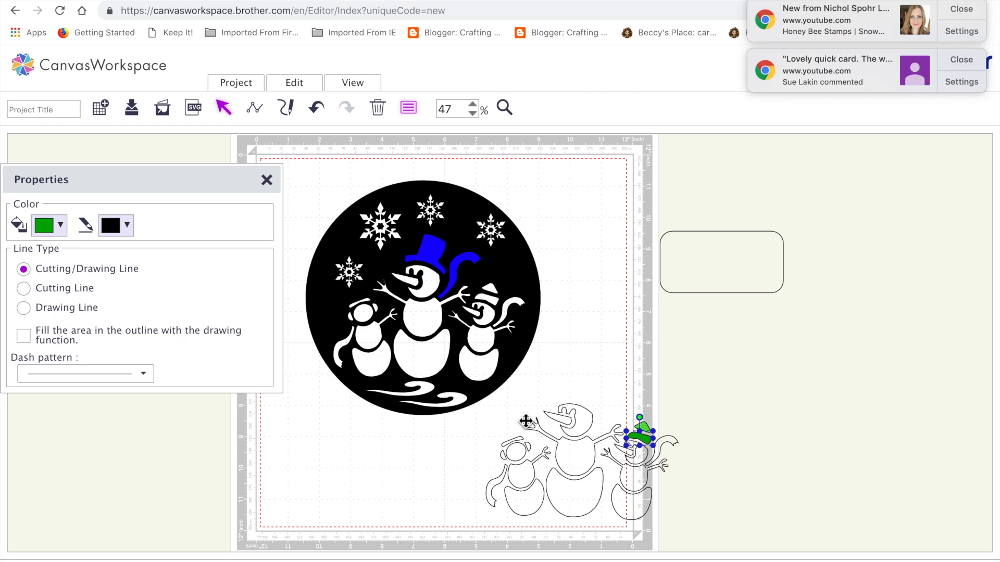
Step: Place both green hat pieces together over the right snowman's hat in the circle
left_click(647, 438)
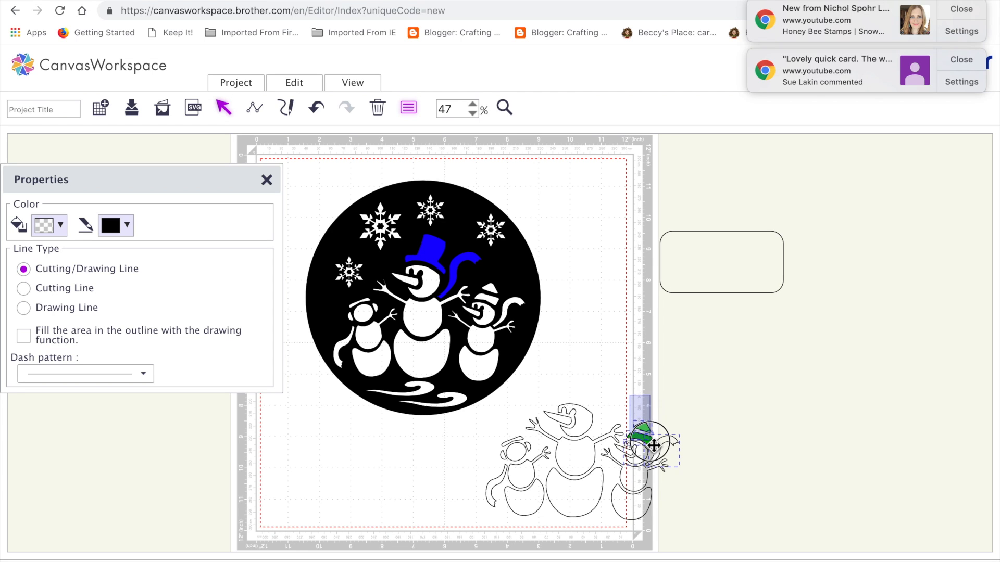
left_click(732, 499)
left_click_drag(632, 412, 492, 290)
left_click(593, 235)
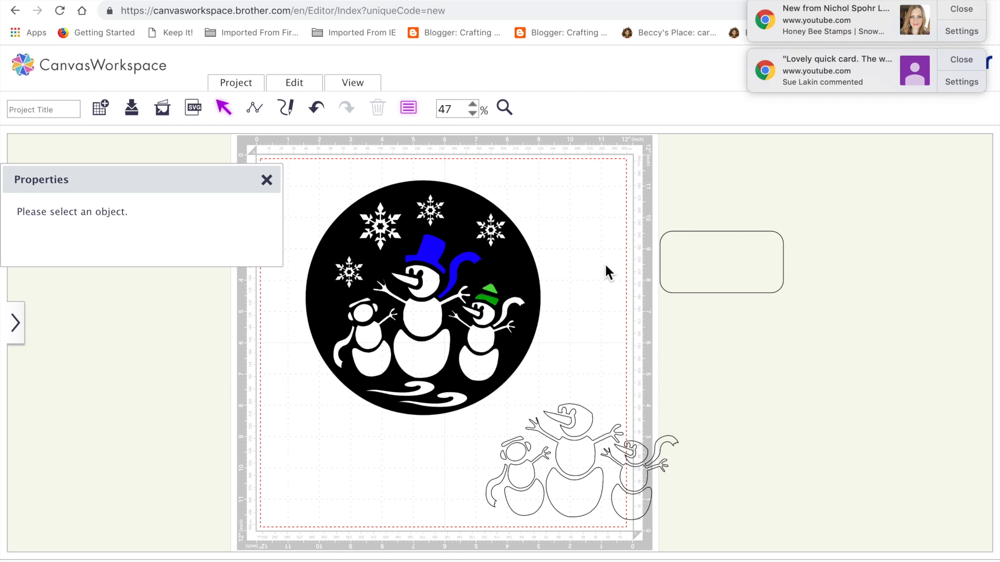
Step: Fill the right snowman's outlined scarf with yellow and place it over the matching scarf in the circle
left_click(668, 444)
left_click(50, 323)
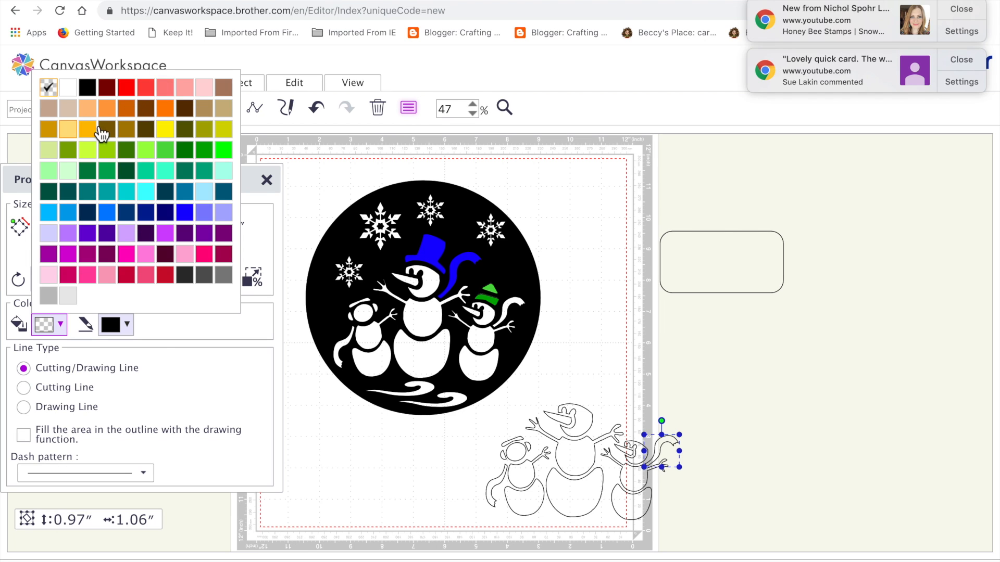
left_click(167, 131)
left_click_drag(664, 446, 511, 308)
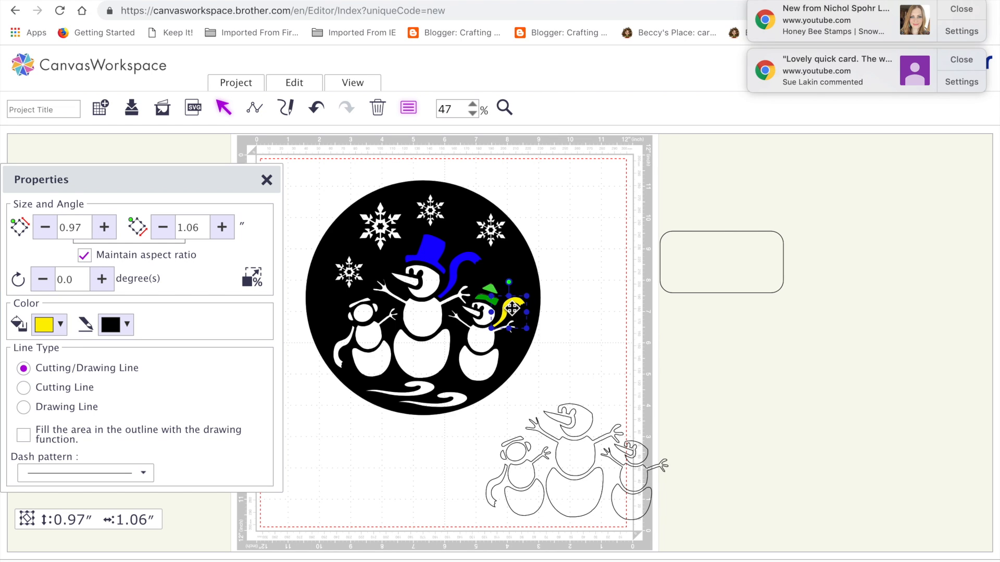
left_click(586, 341)
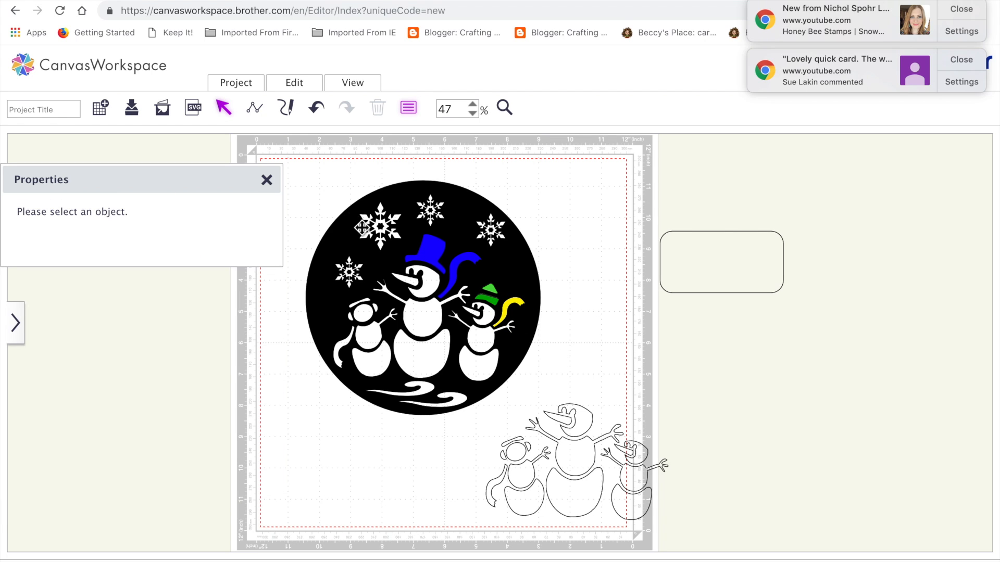
Step: Fill the two outlined carrot noses with orange and place them together over the snowmen's noses in the circle
left_click(563, 422)
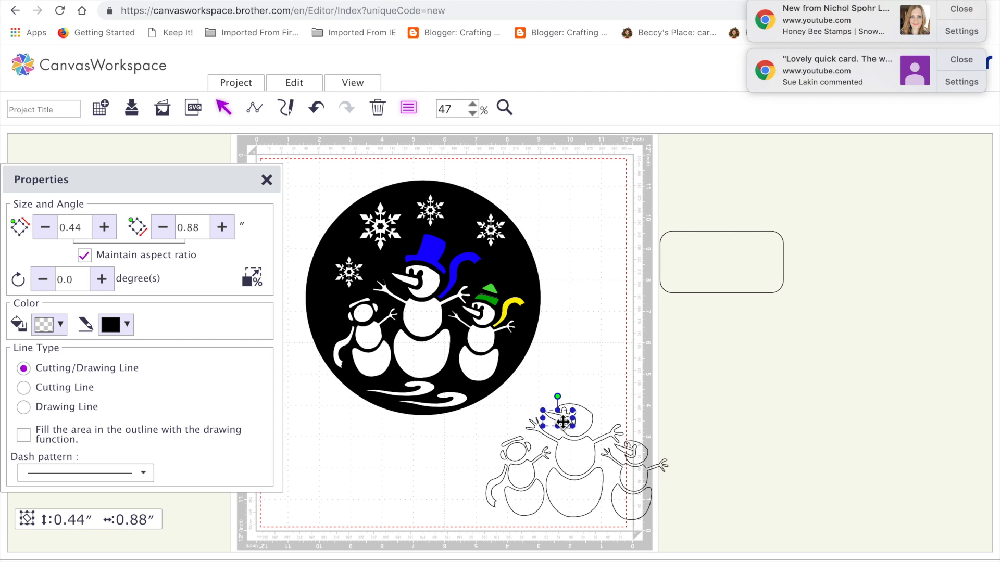
left_click(631, 456, "shift")
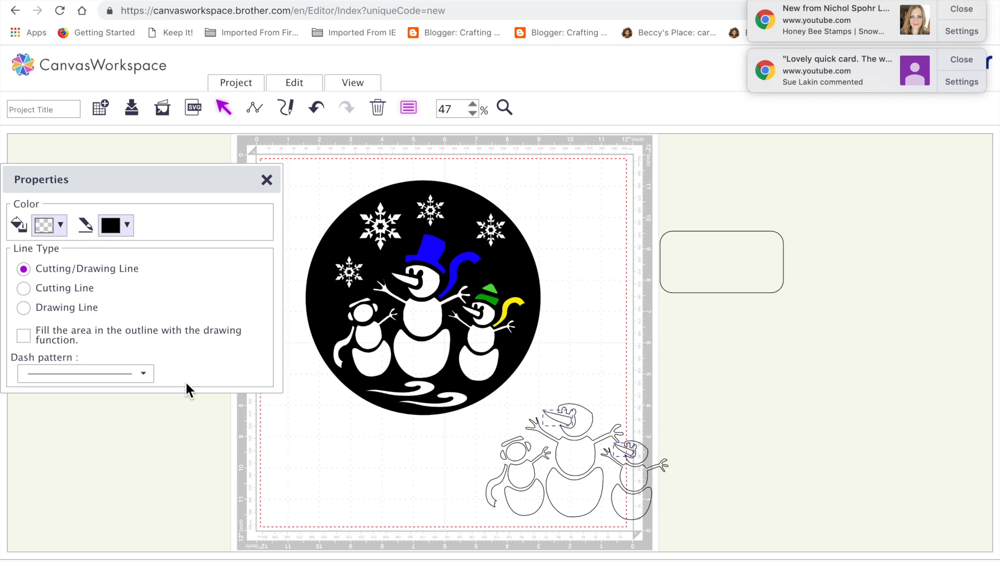
left_click(60, 226)
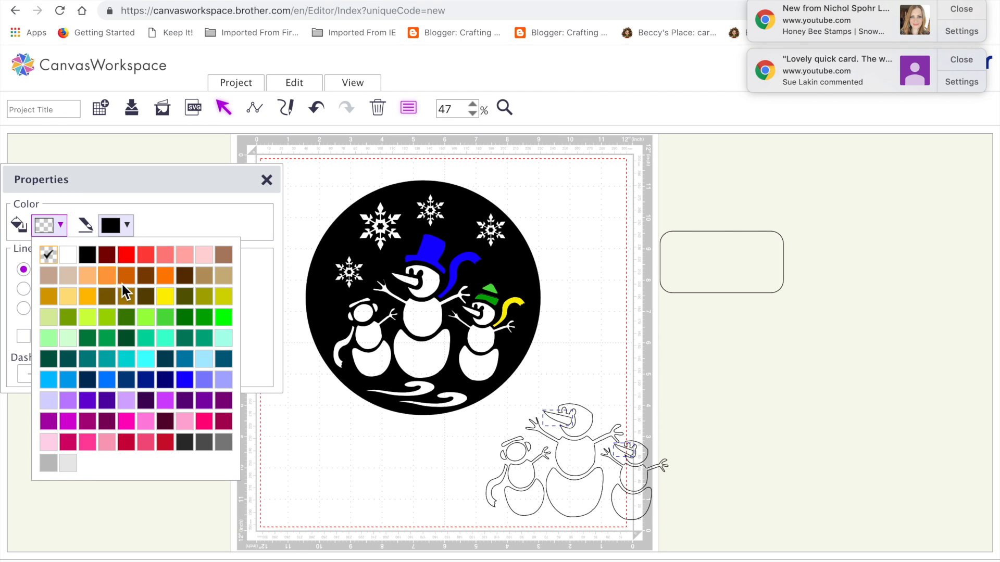
left_click(165, 276)
left_click_drag(565, 422, 413, 285)
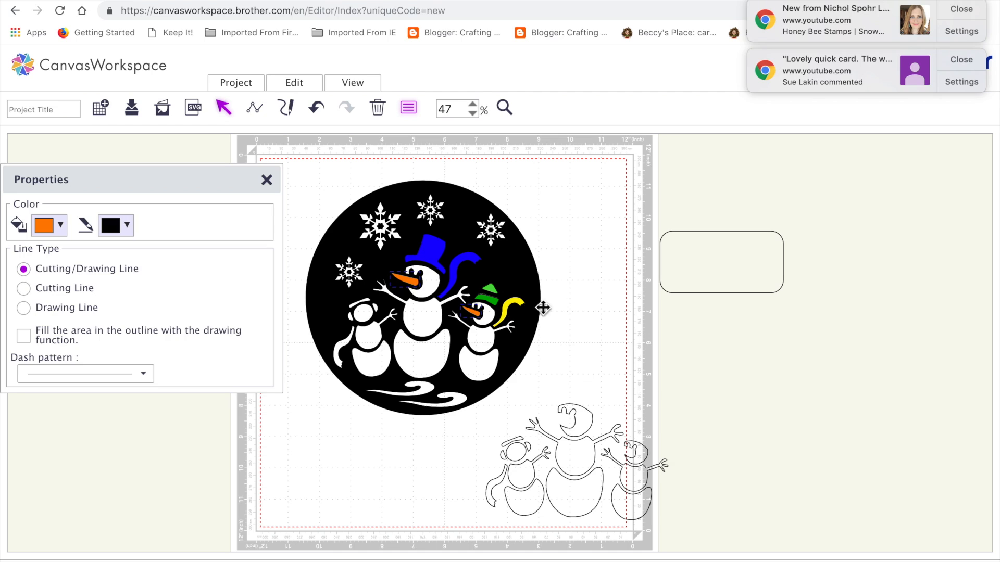
left_click(560, 305)
Step: Fill the left snowman's outlined earmuff pieces with light pink and place them together over its head in the circle
left_click(513, 440)
left_click(506, 451)
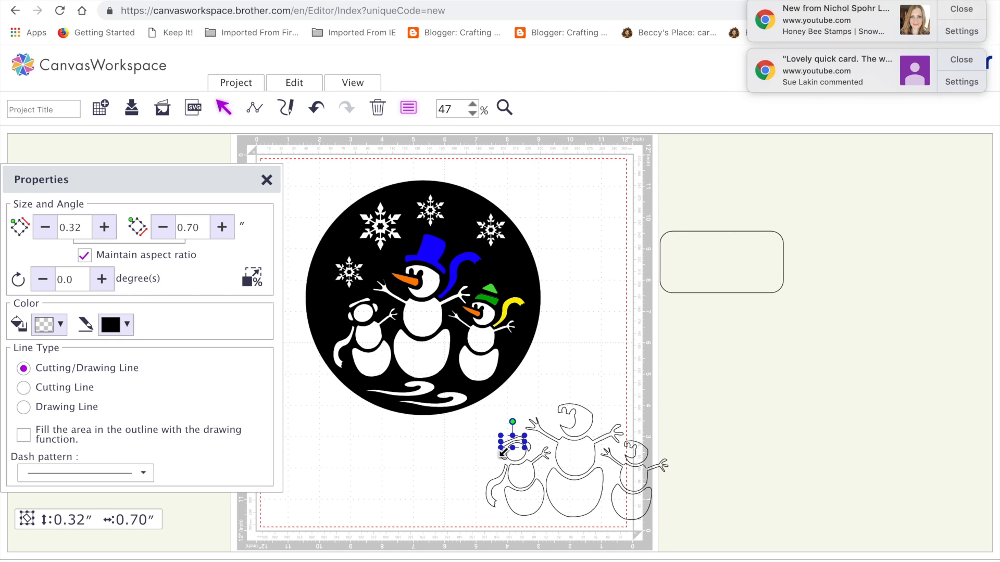
left_click_drag(506, 461, 532, 453)
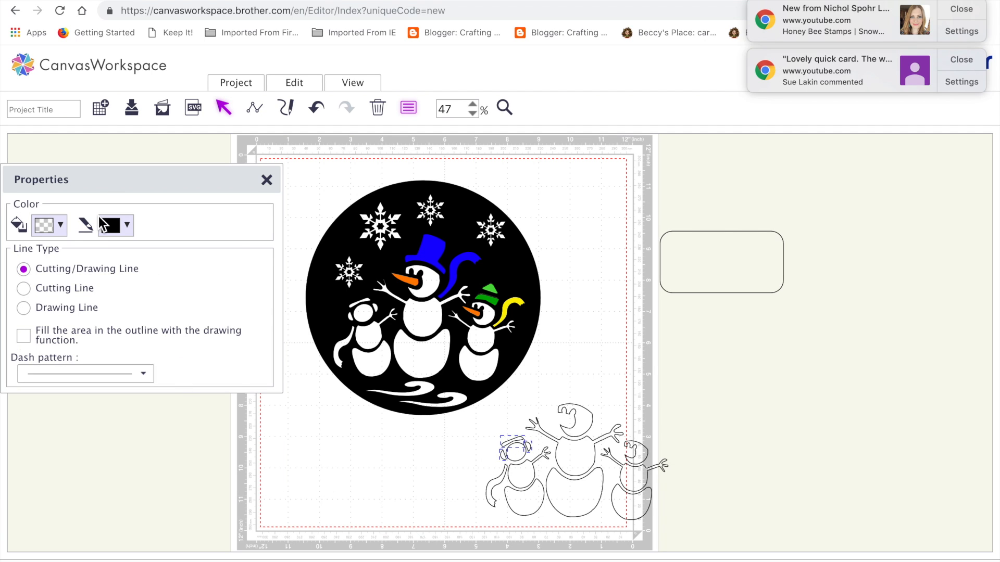
left_click(60, 227)
left_click(185, 422)
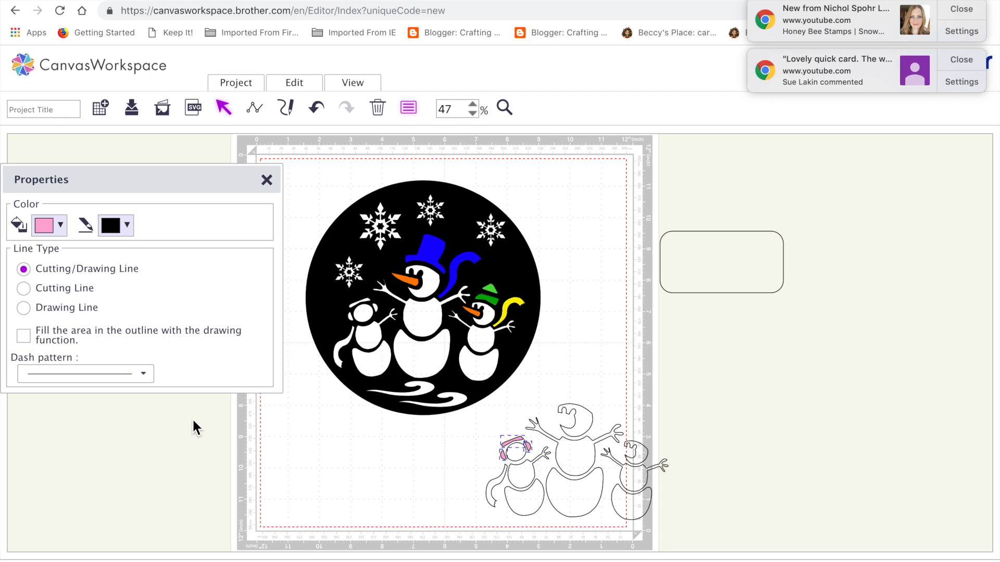
left_click_drag(518, 444, 364, 309)
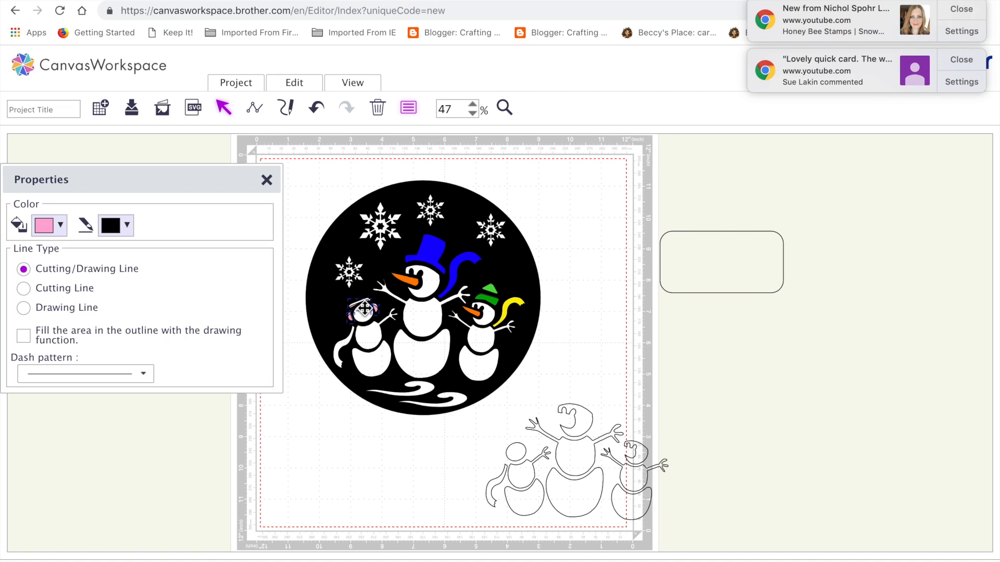
left_click(422, 481)
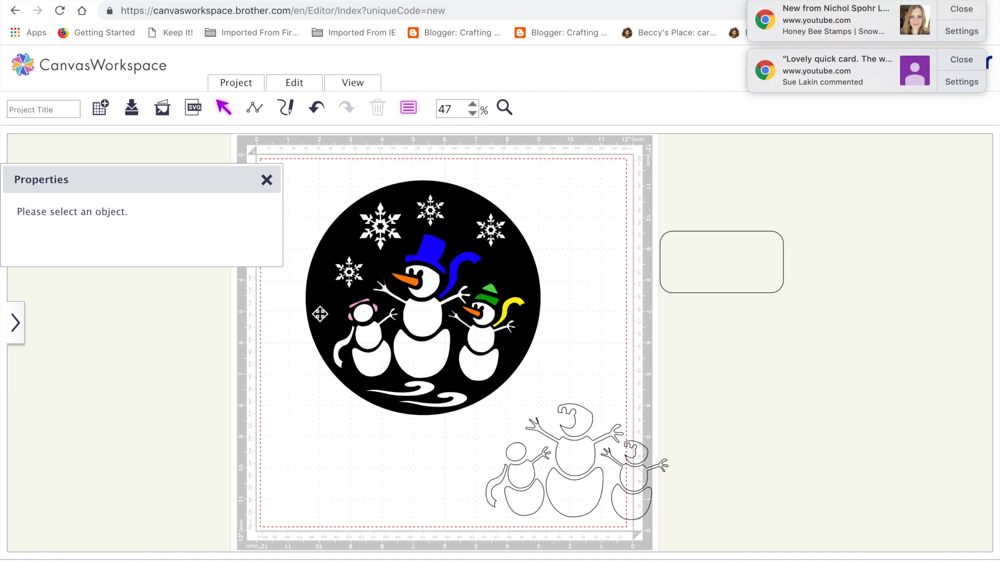
Step: Fill the left snowman's outlined scarf with a brighter pink and place it over the matching scarf in the circle
left_click(338, 366)
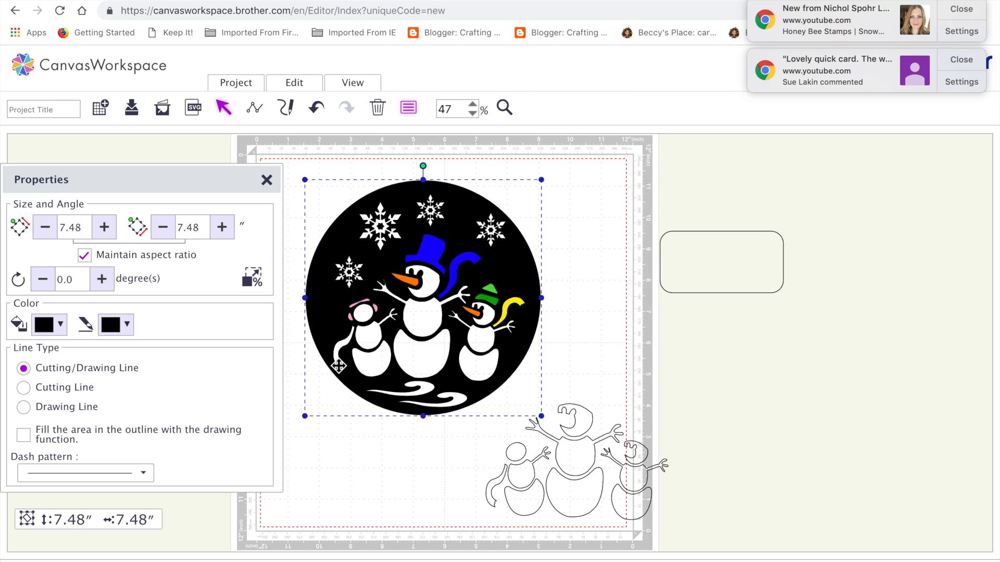
left_click(494, 494)
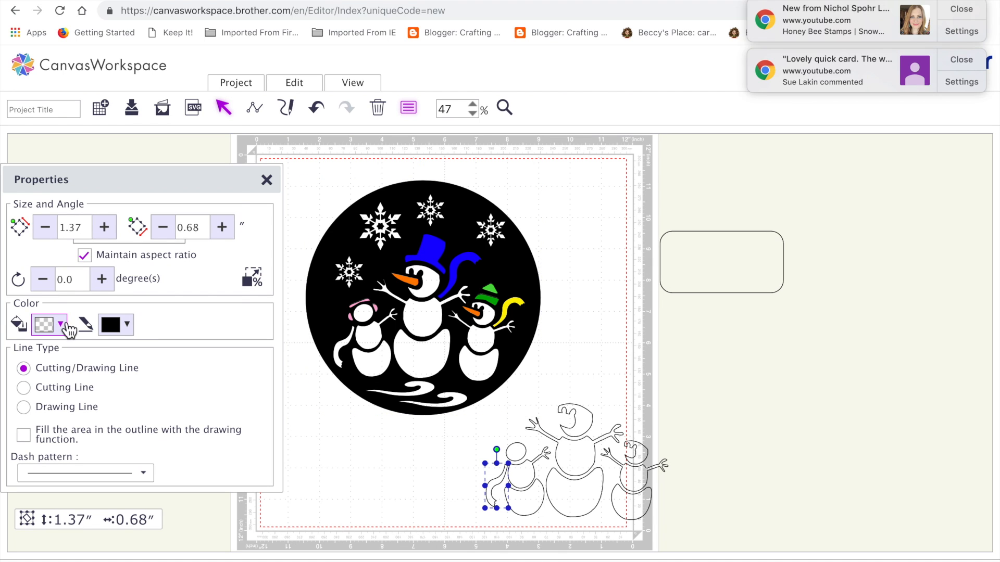
left_click(60, 325)
left_click(146, 254)
left_click_drag(492, 494, 339, 357)
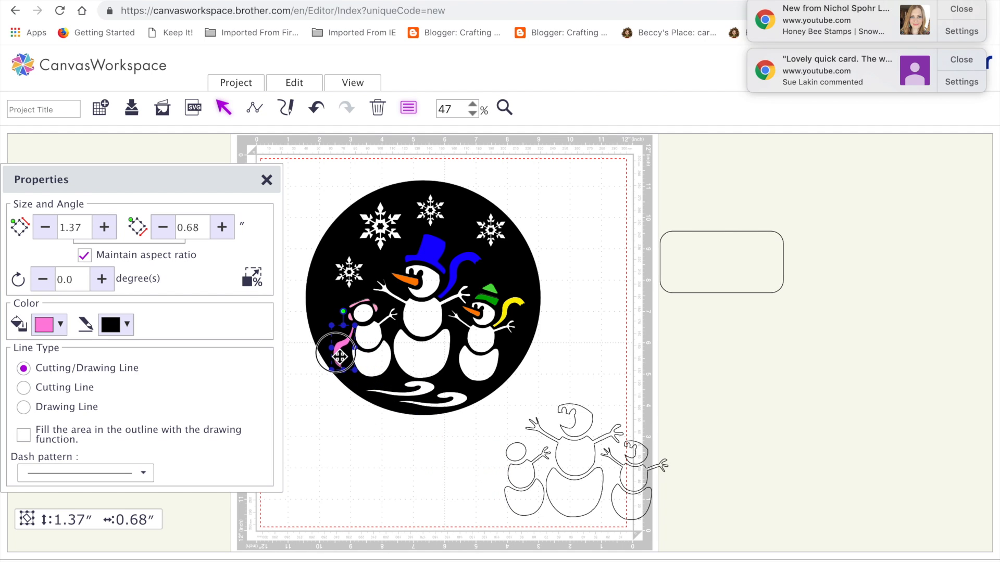
left_click(383, 464)
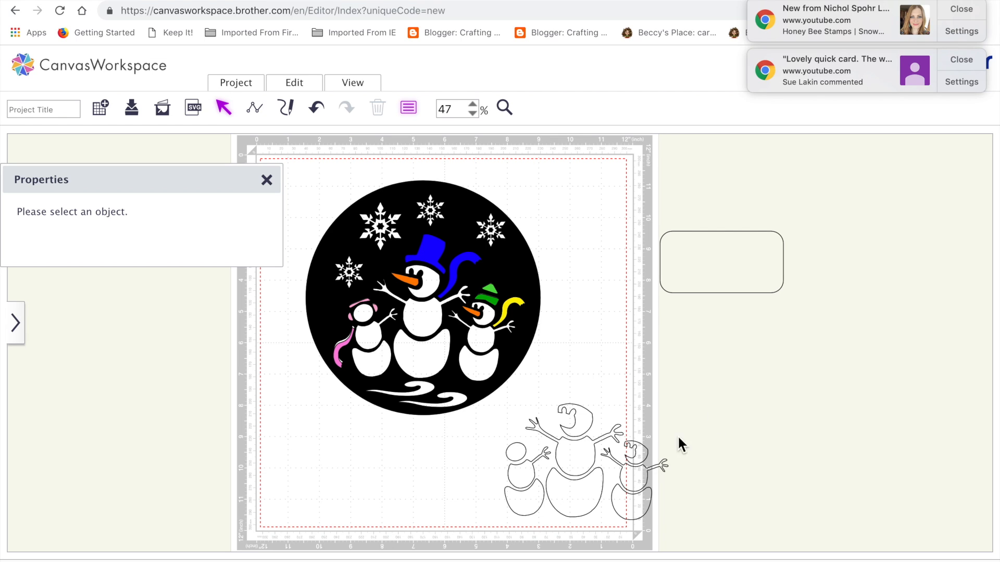
Step: Group the leftover snowman outlines without the circle design and move the group off the mat
left_click_drag(498, 403, 680, 523)
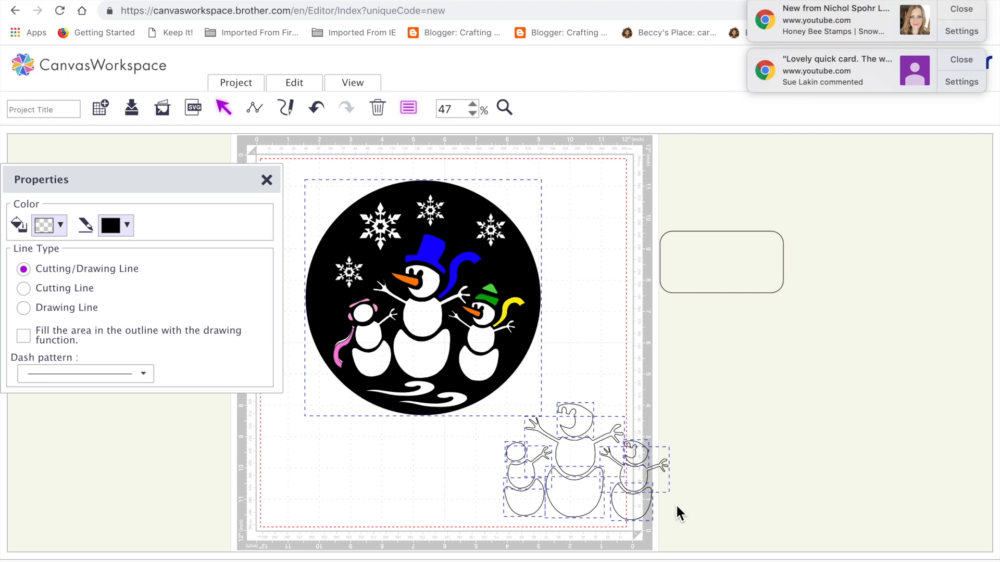
left_click(627, 309)
left_click_drag(576, 457, 595, 456)
left_click_drag(631, 544, 505, 398)
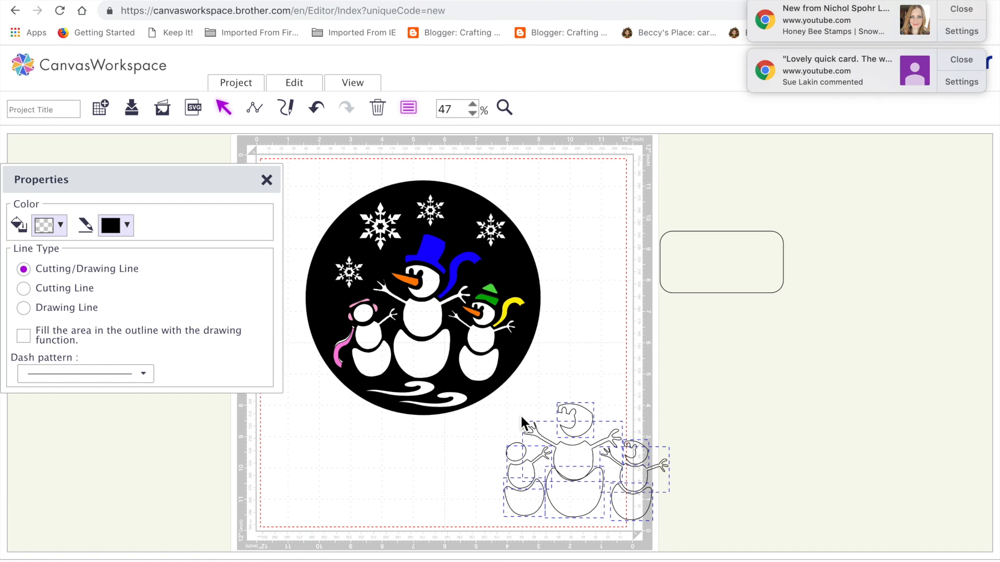
left_click(295, 82)
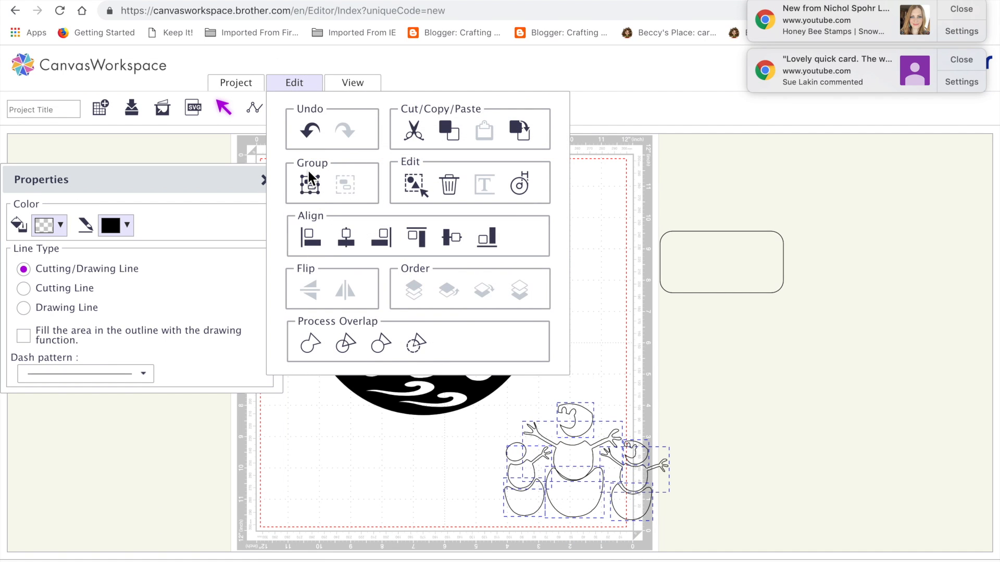
left_click(310, 184)
left_click_drag(583, 466, 764, 471)
Step: Delete the rounded rectangle, the stray head outline on the mat, and the grouped leftover snowman outlines
left_click(689, 281)
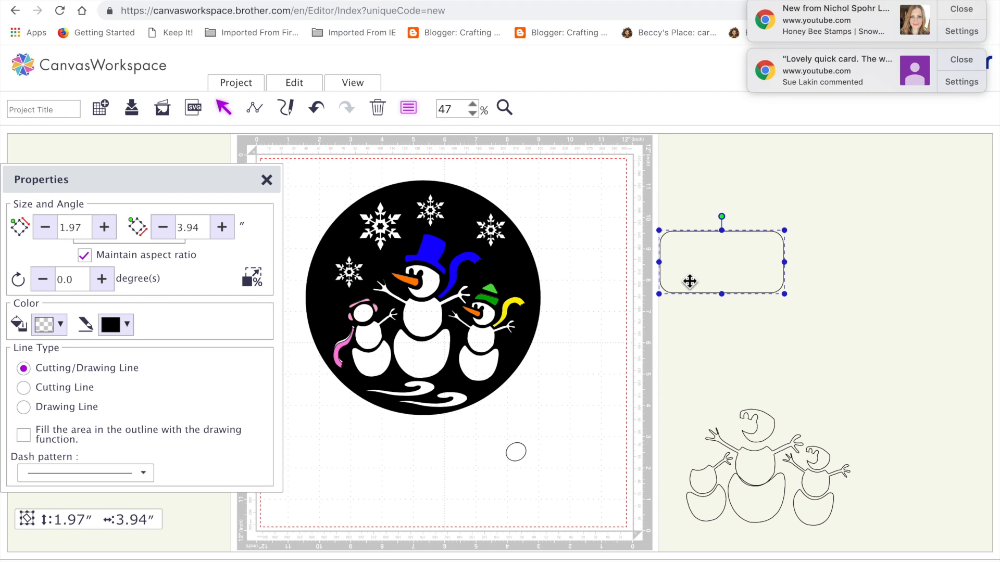
key("Delete")
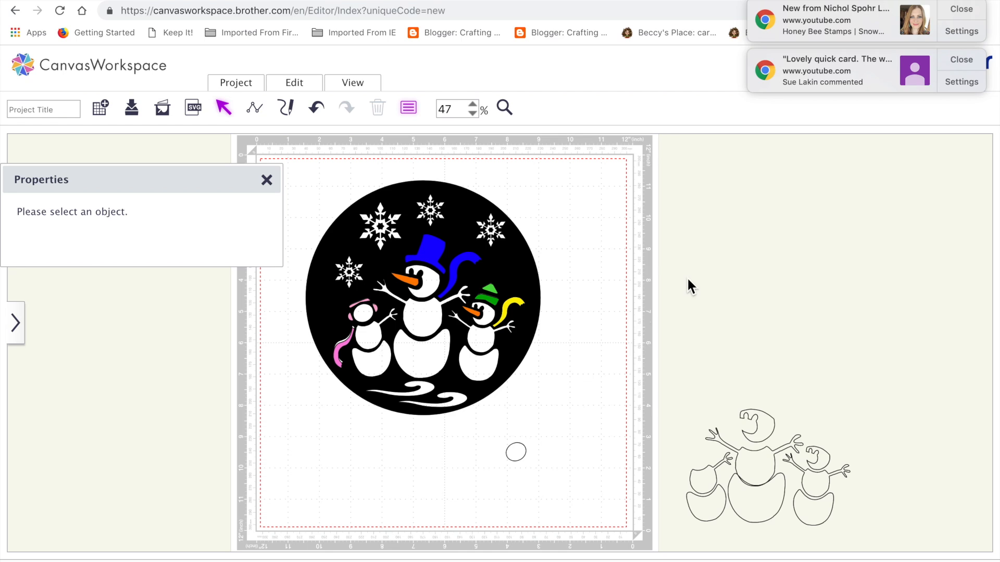
left_click(516, 460)
key("Delete")
left_click(473, 402)
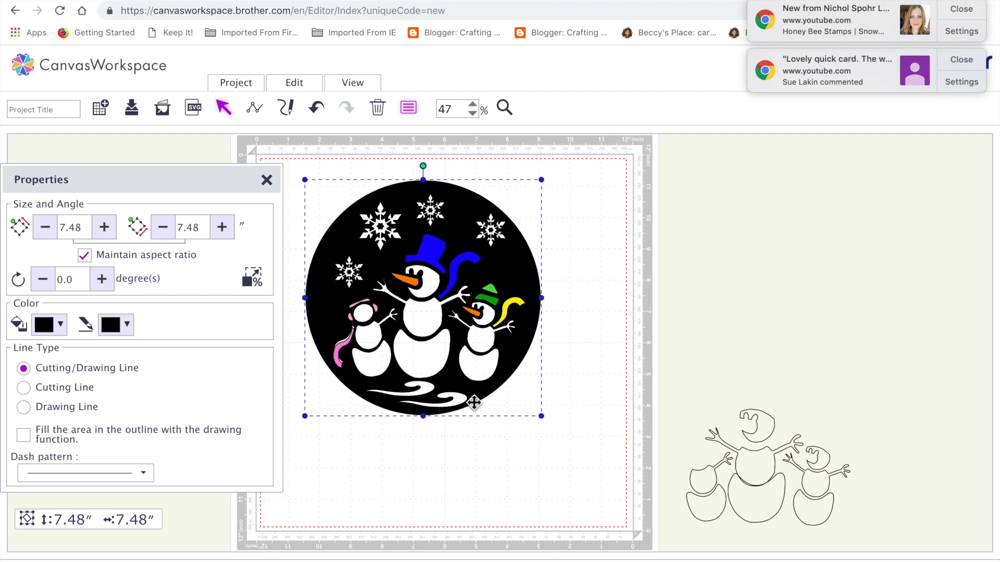
left_click_drag(651, 363, 900, 559)
key("Delete")
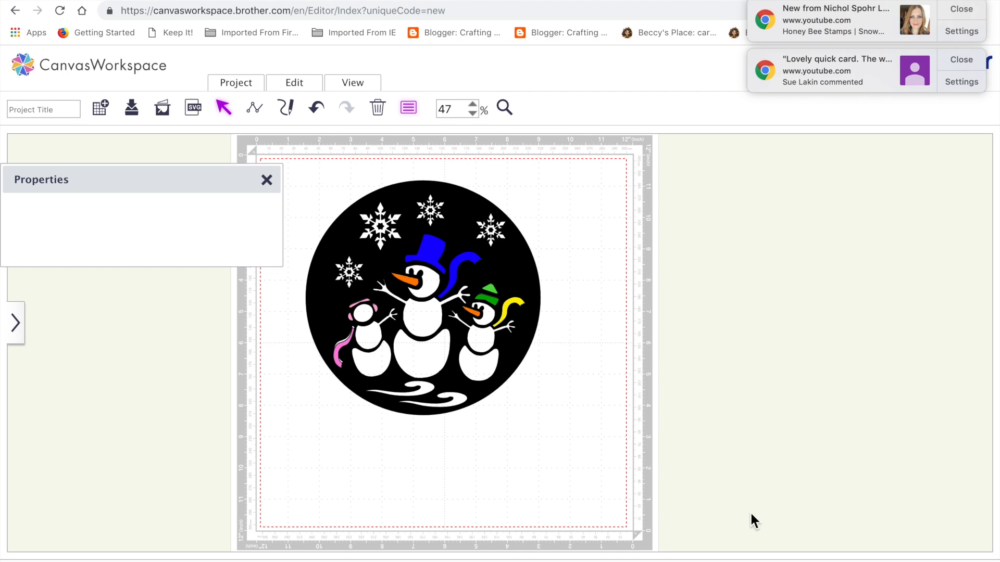
Step: Move the black circle stencil to the right side of the mat, leaving the colored pieces in place
left_click(514, 294)
left_click_drag(514, 294, 814, 348)
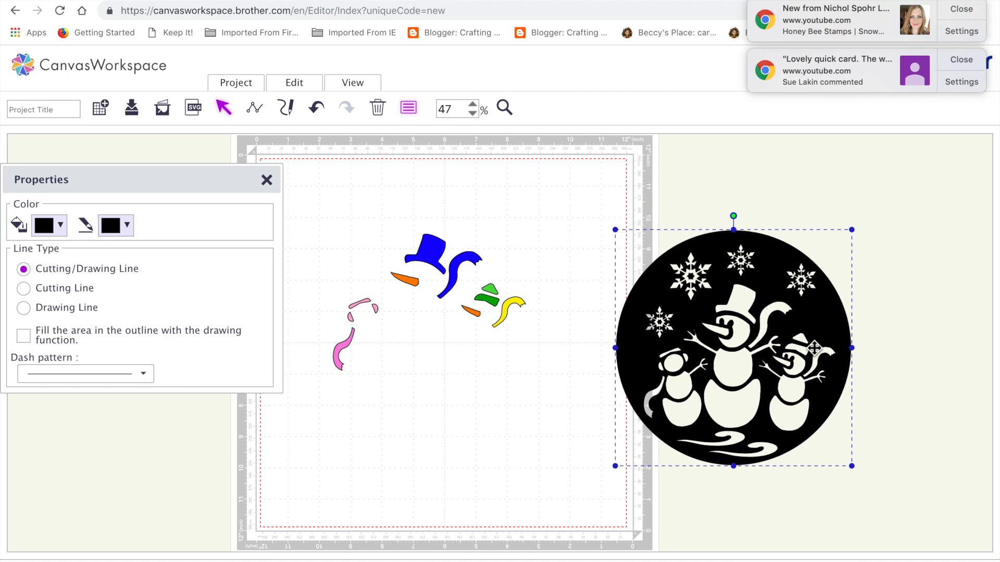
Step: Group all the colored hat, scarf, nose and earmuff pieces and place the group over the matching openings in the black circle stencil
left_click(362, 208)
left_click_drag(317, 183, 561, 423)
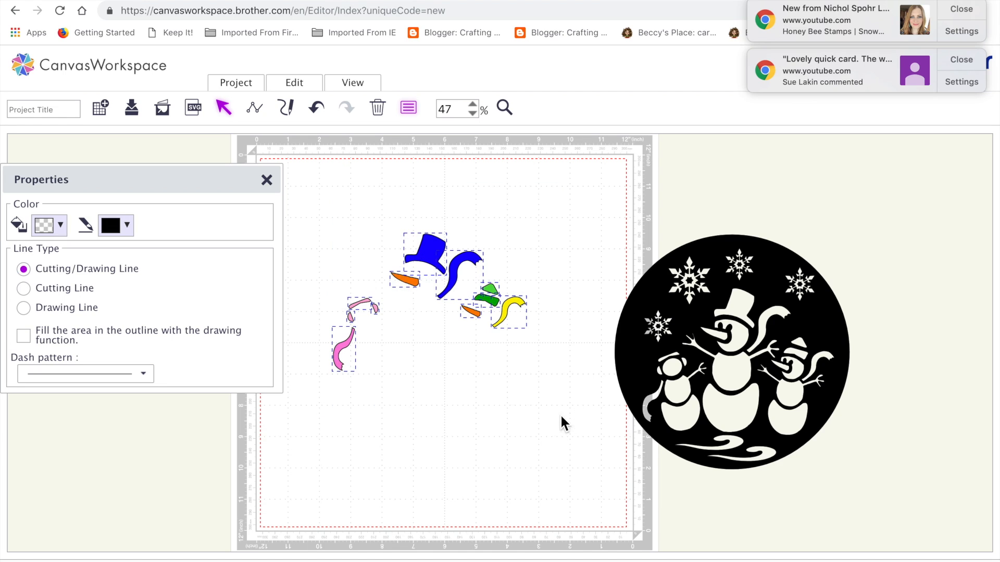
left_click(296, 83)
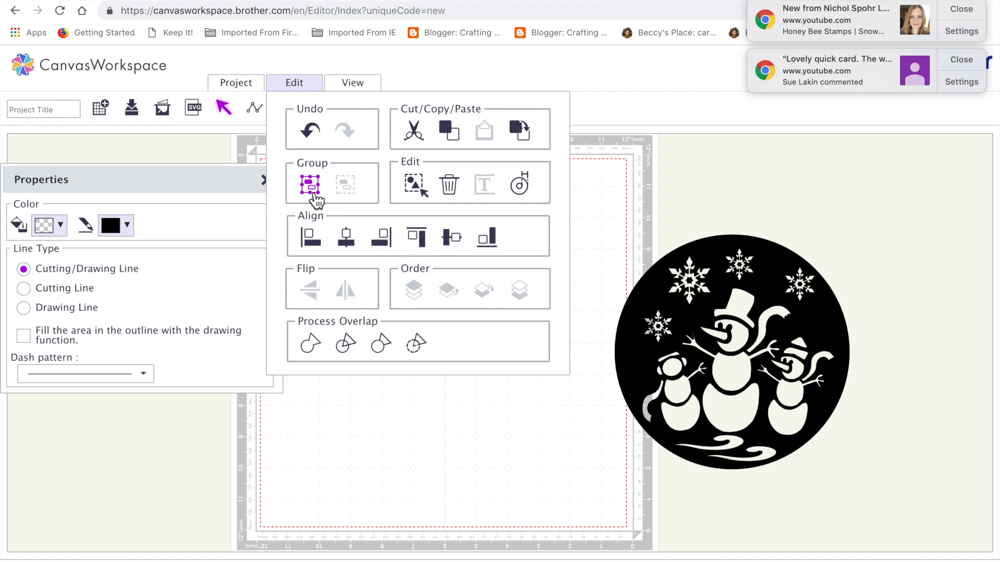
left_click(315, 196)
left_click_drag(466, 265, 769, 329)
left_click(554, 261)
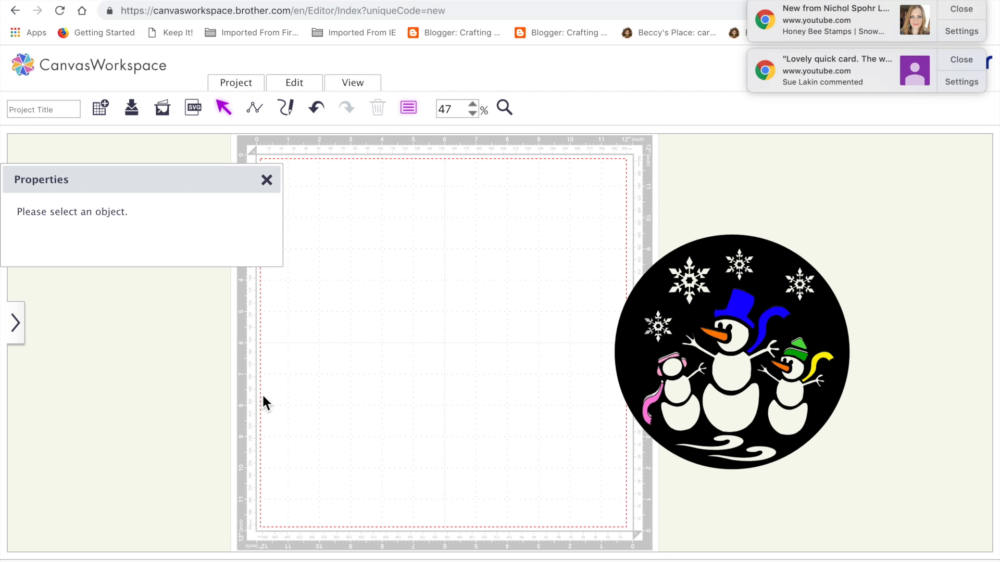
Step: Group the circle stencil with its colored pieces and scale the group down to about 5.75 inches
left_click_drag(593, 205, 864, 465)
left_click(294, 85)
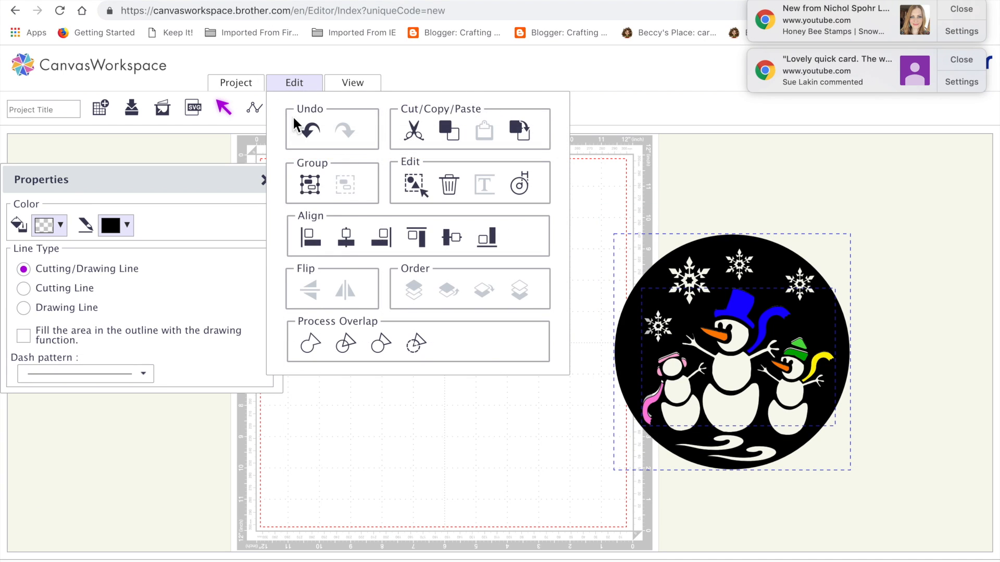
left_click(313, 188)
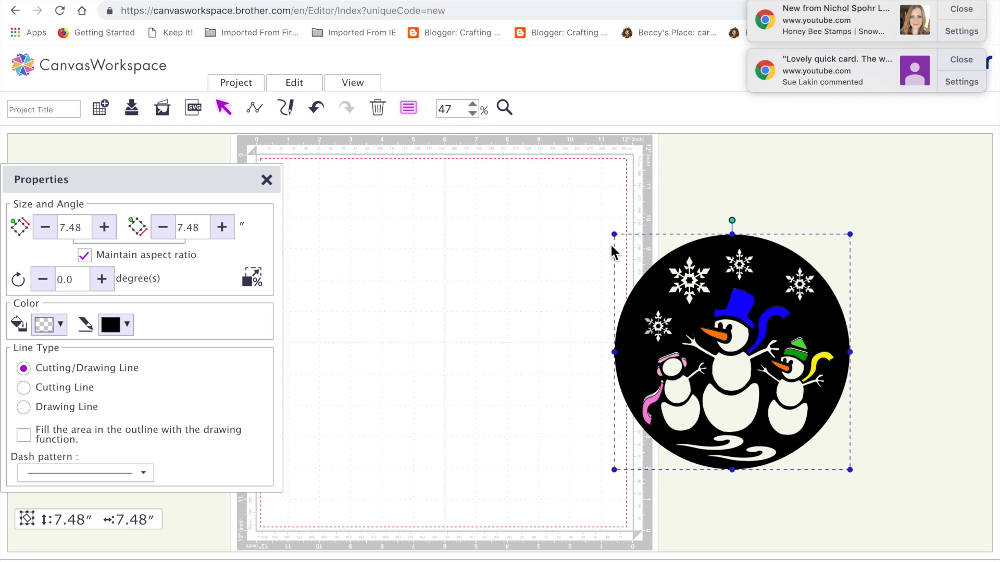
left_click_drag(615, 234, 672, 271)
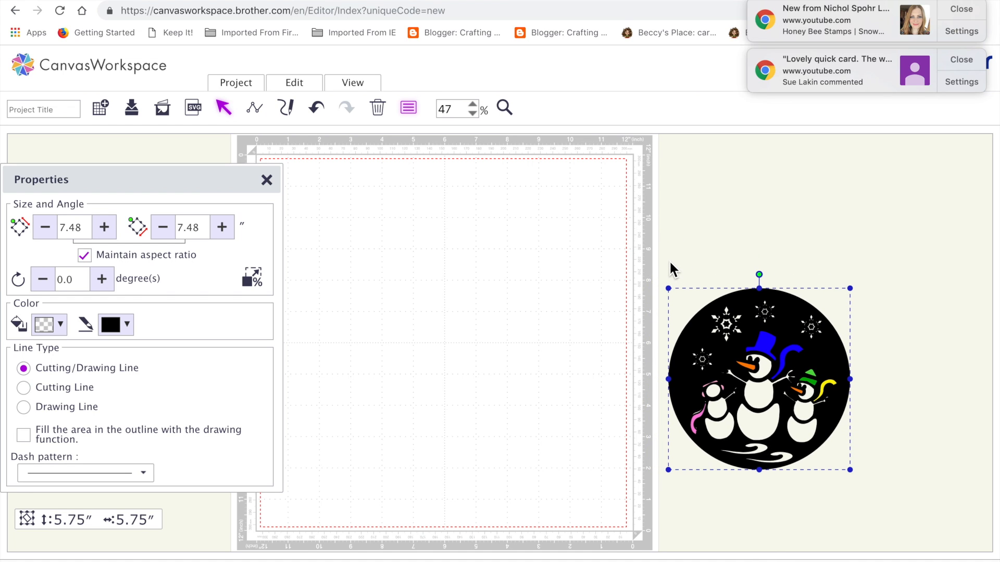
Step: Move the snowman group farther away from the mat into the empty area to its right
left_click(893, 395)
left_click(780, 367)
left_click_drag(779, 367, 893, 346)
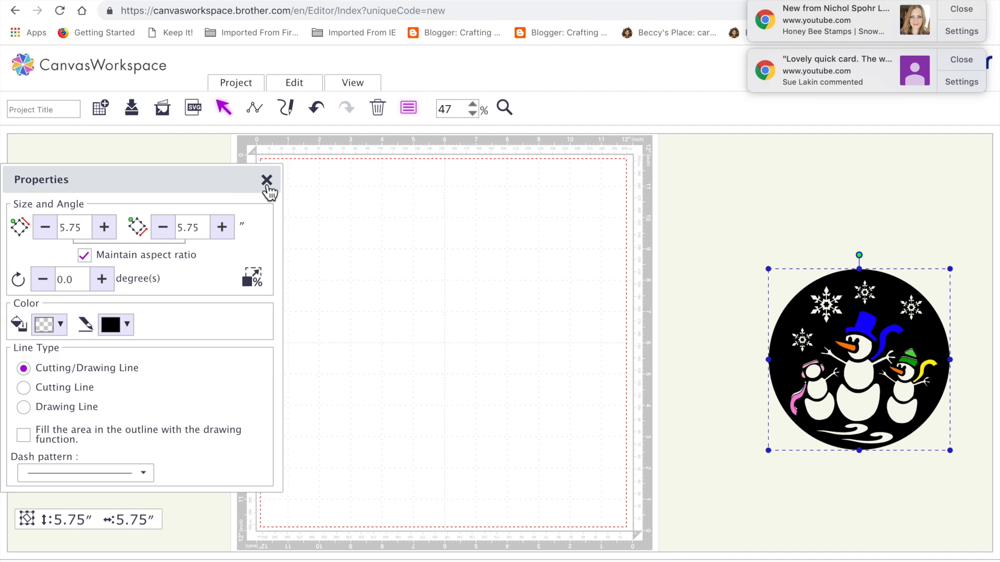
Step: Insert a circle from the basic shapes and set its size to 5.90 inches with the aspect ratio maintained
left_click(266, 180)
left_click(10, 328)
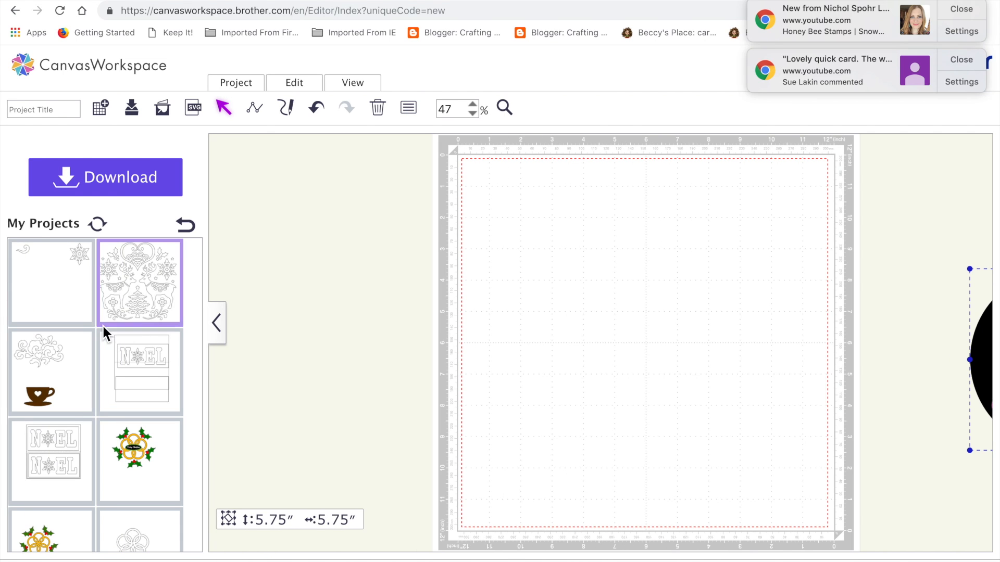
left_click(186, 220)
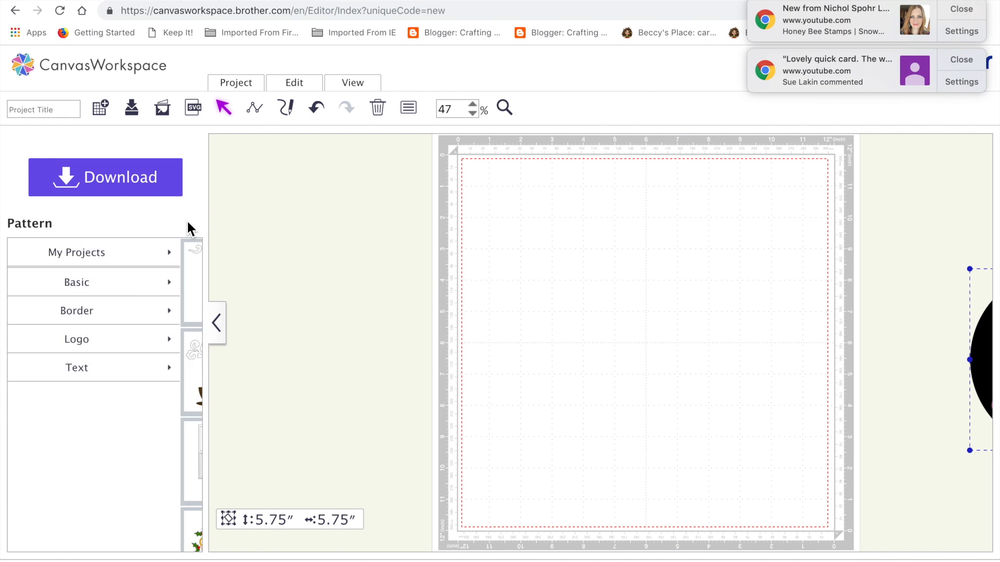
left_click(149, 292)
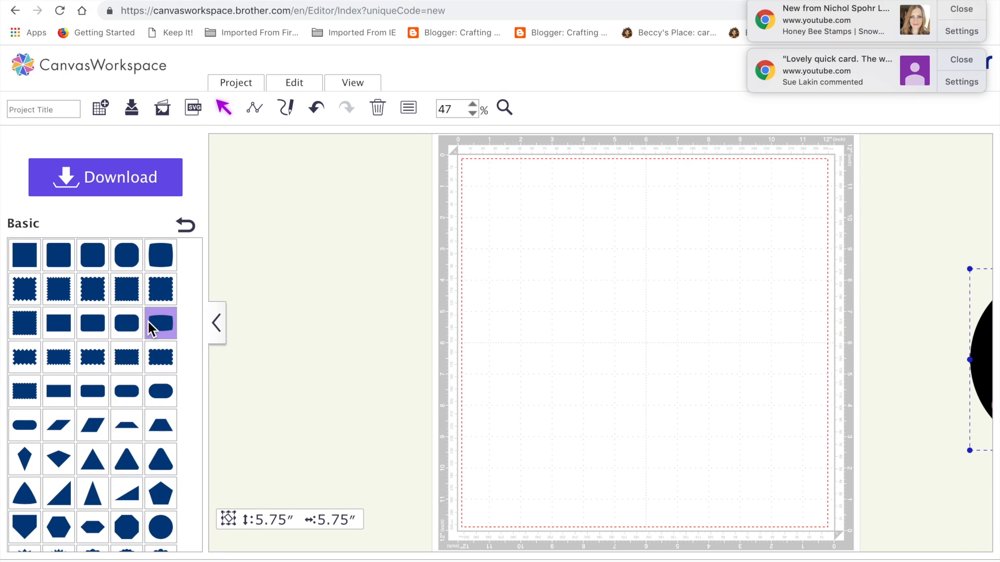
left_click(159, 527)
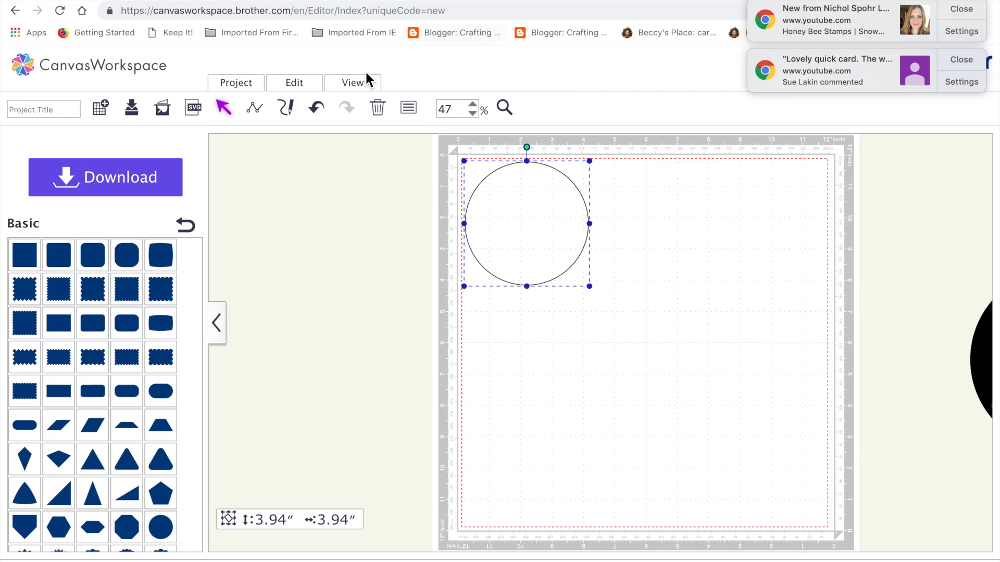
left_click(409, 109)
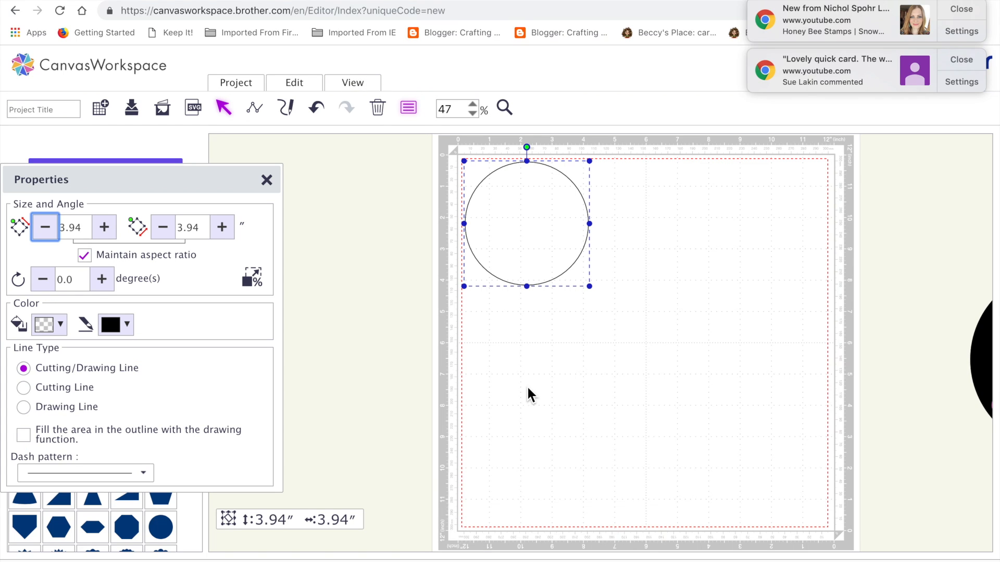
left_click(83, 229)
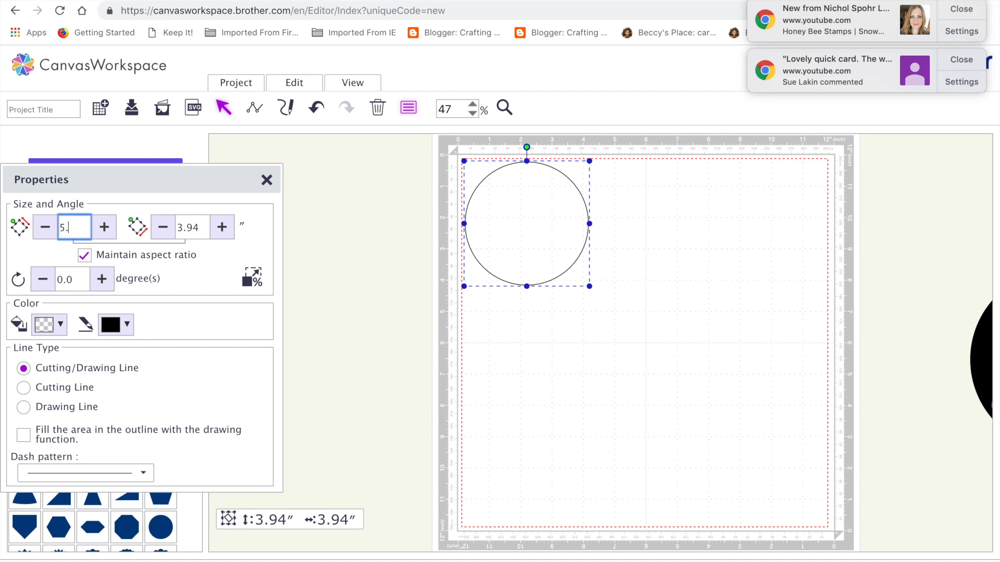
type("0")
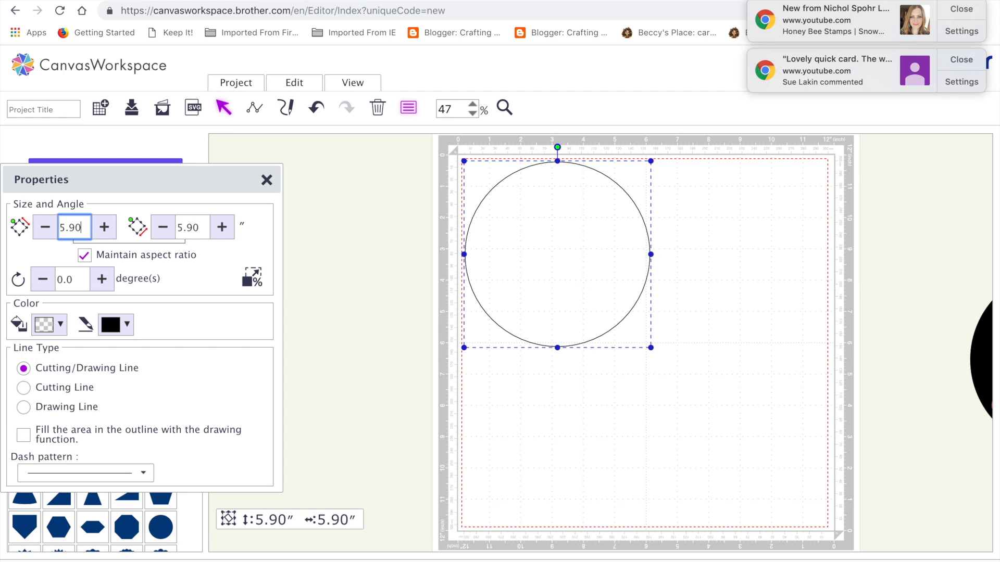
Step: Move the circle to the upper middle of the mat and place a copy directly below it, overlapping its lower edge
left_click_drag(522, 232, 592, 269)
type("d")
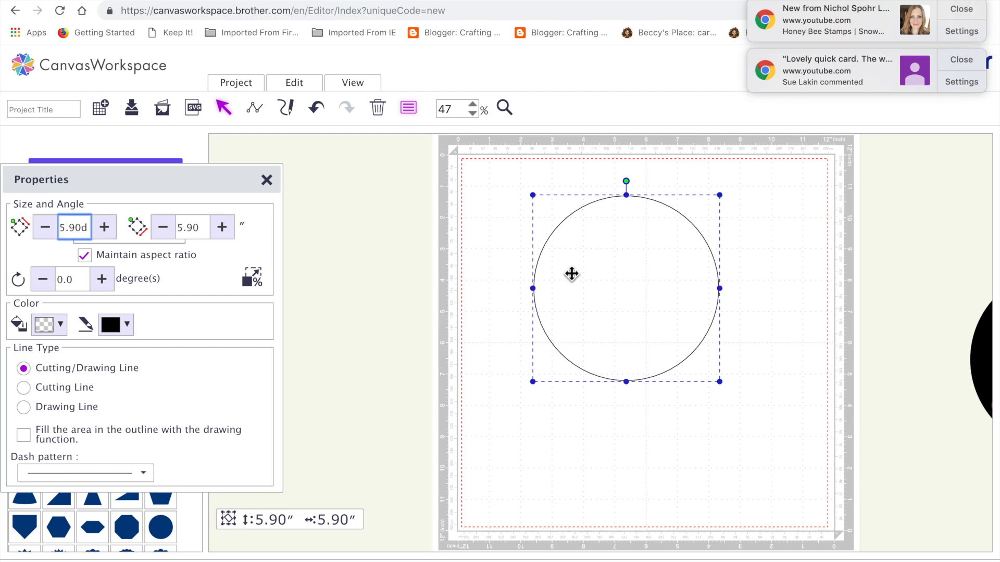
left_click(359, 347)
left_click(672, 300)
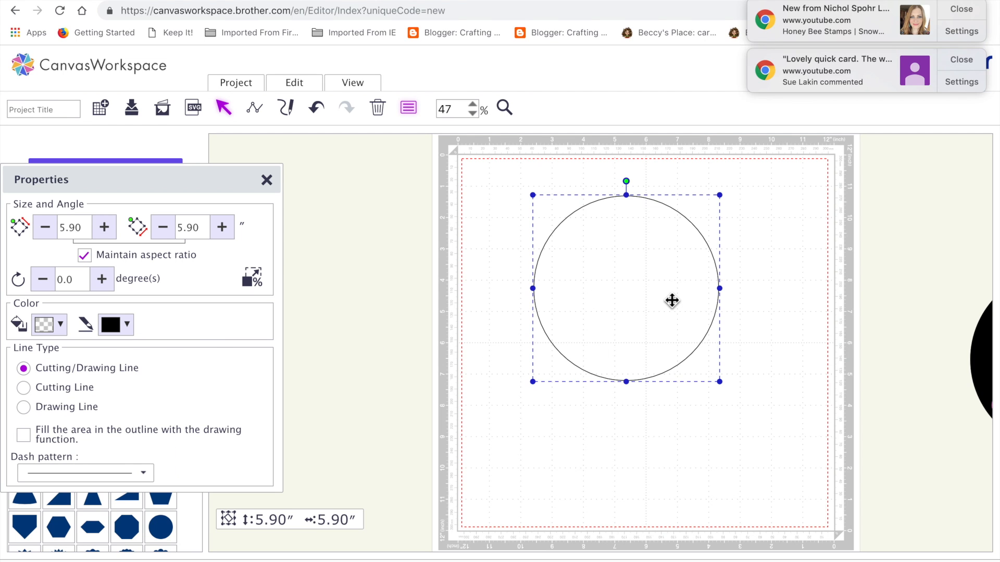
key("super+c")
key("super+v")
left_click_drag(669, 298, 664, 444)
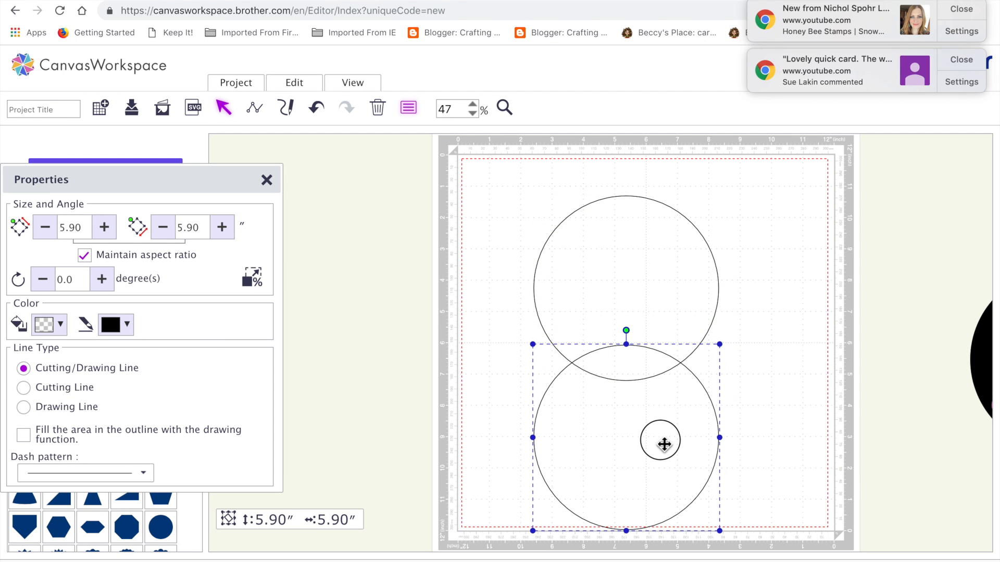
Step: Move the Properties window off the basic shapes, deselect the circles and dismiss both browser notifications
left_click_drag(481, 197, 660, 323)
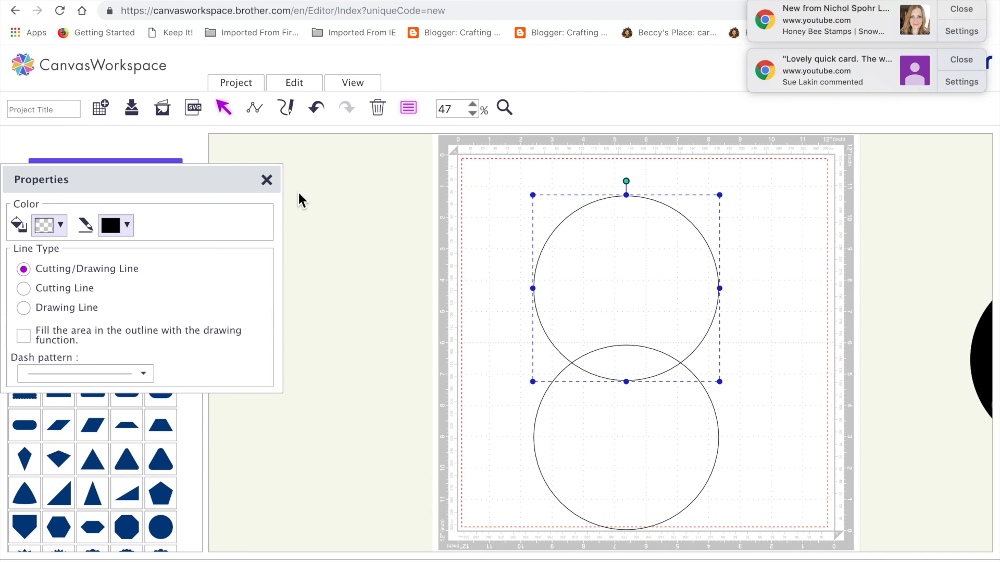
left_click_drag(185, 178, 425, 170)
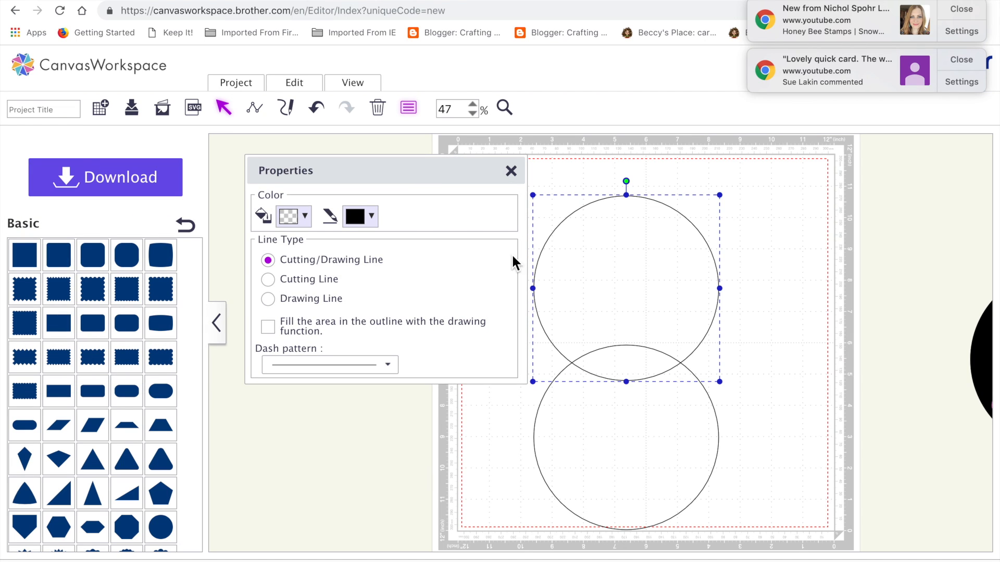
left_click(511, 451)
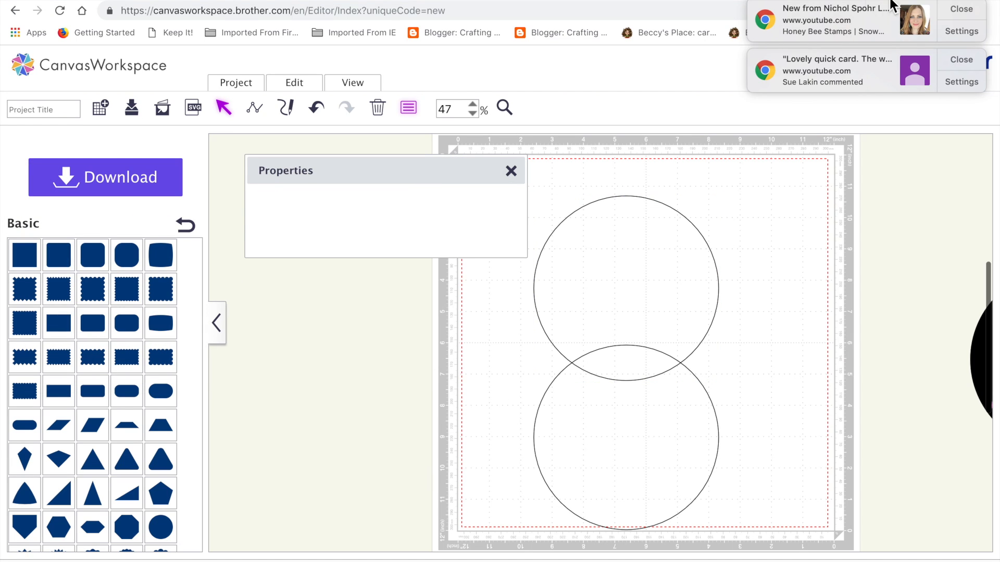
left_click(961, 10)
left_click(961, 10)
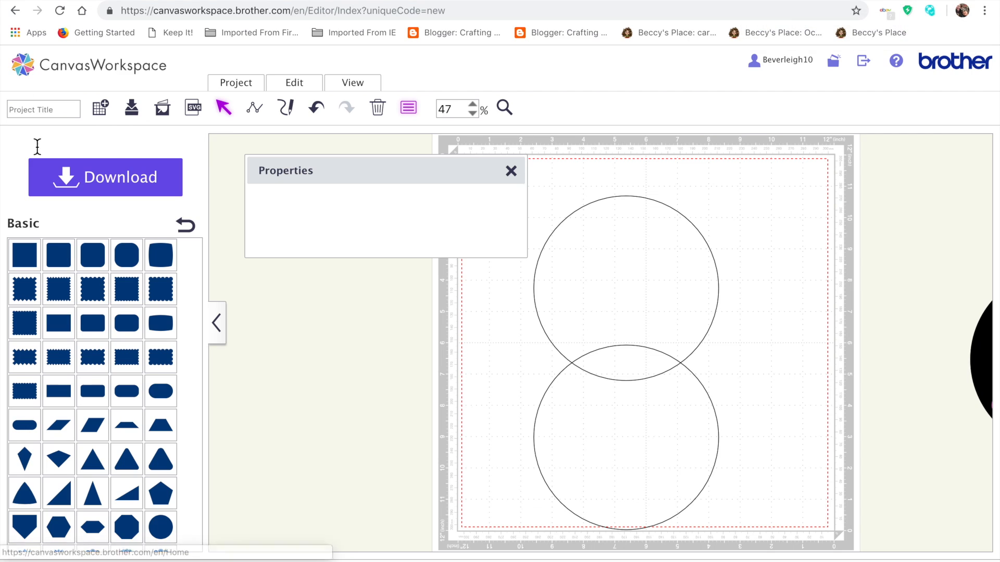
Step: Title the project "snaowman" and save it
left_click(53, 109)
type("snaowman")
left_click(135, 106)
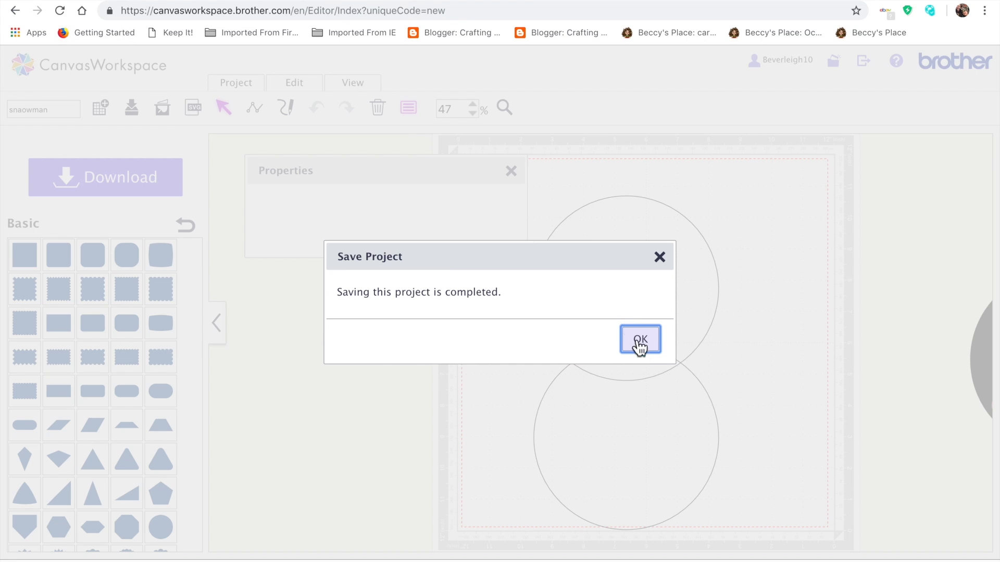
left_click(640, 340)
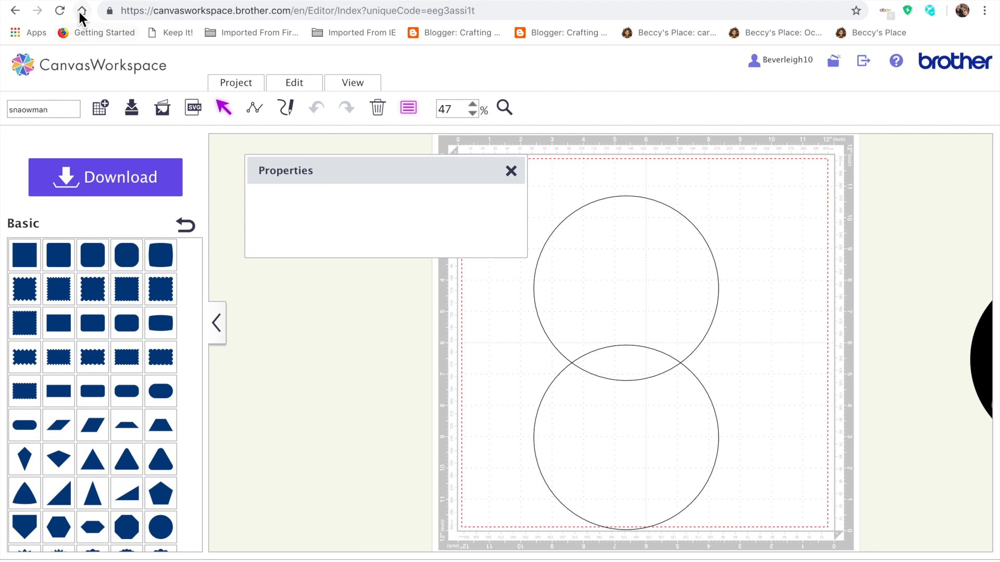
Step: Reload the saved project and shift the upper circle slightly up and to the left
left_click(60, 10)
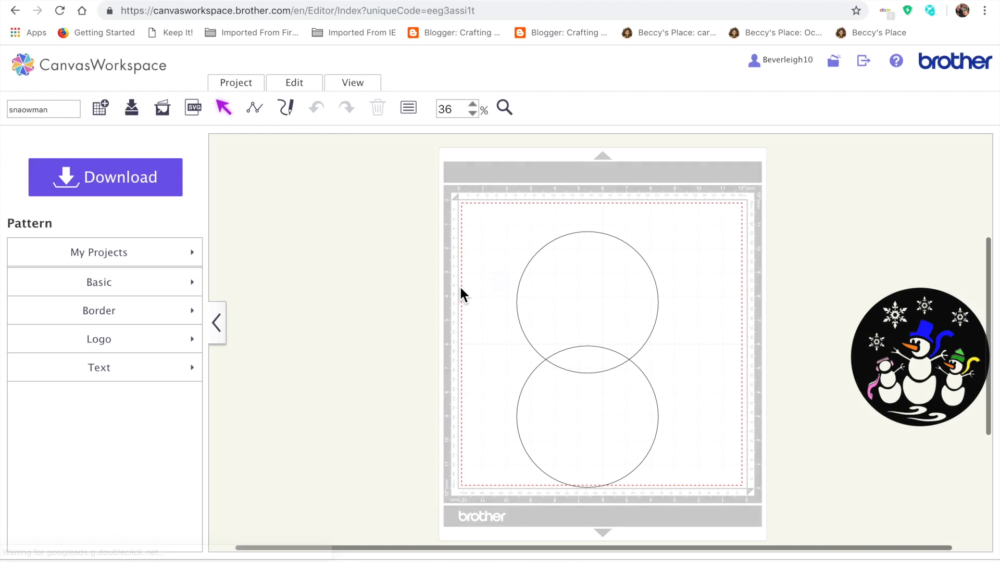
left_click_drag(584, 320, 581, 297)
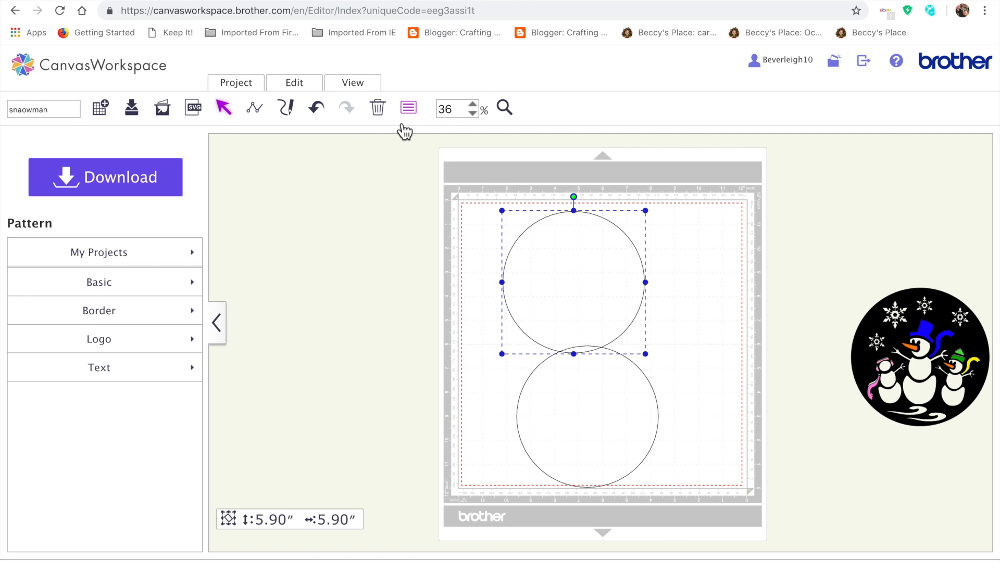
Step: Insert a square from the basic shapes and move it off the mat to the left
left_click(157, 263)
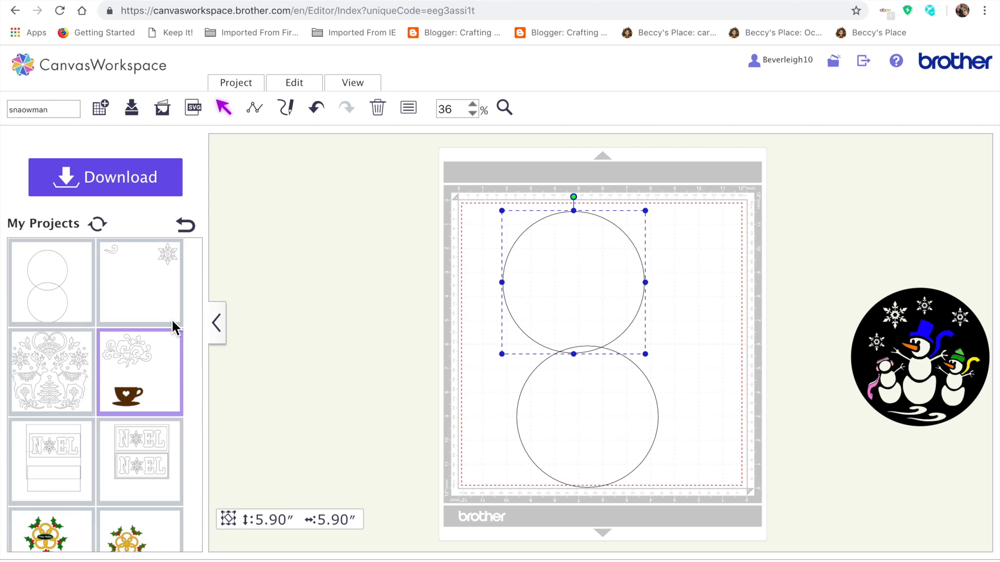
left_click(185, 224)
left_click(135, 295)
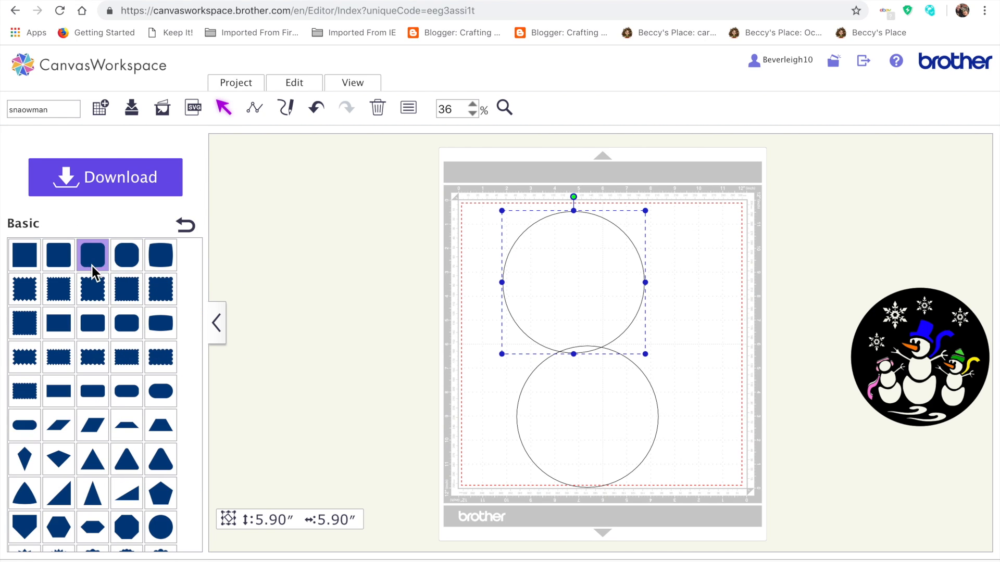
left_click(23, 260)
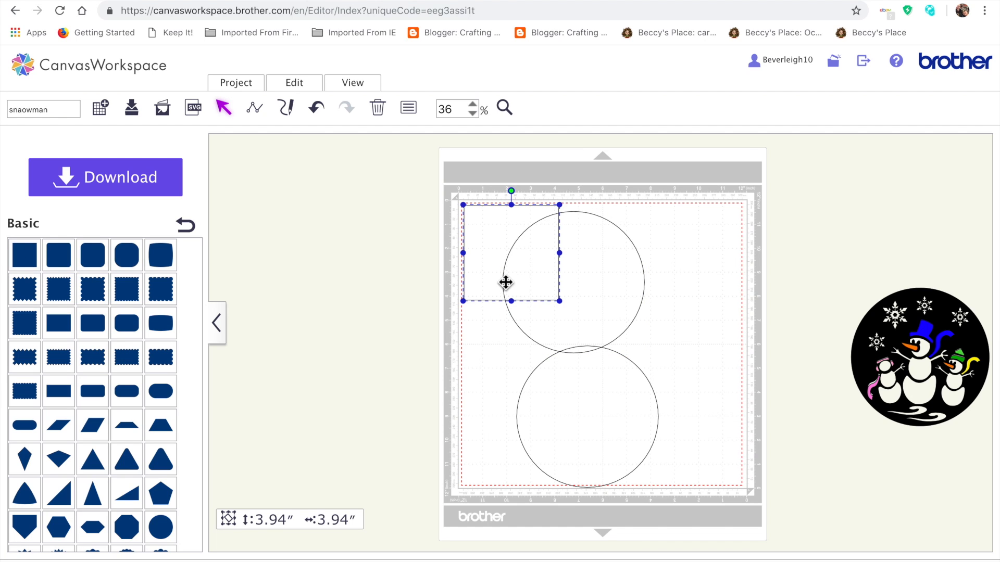
left_click_drag(531, 243, 366, 265)
Step: Resize the square to 2.95 inches high and 5.90 inches wide with the aspect ratio unlocked
right_click(365, 263)
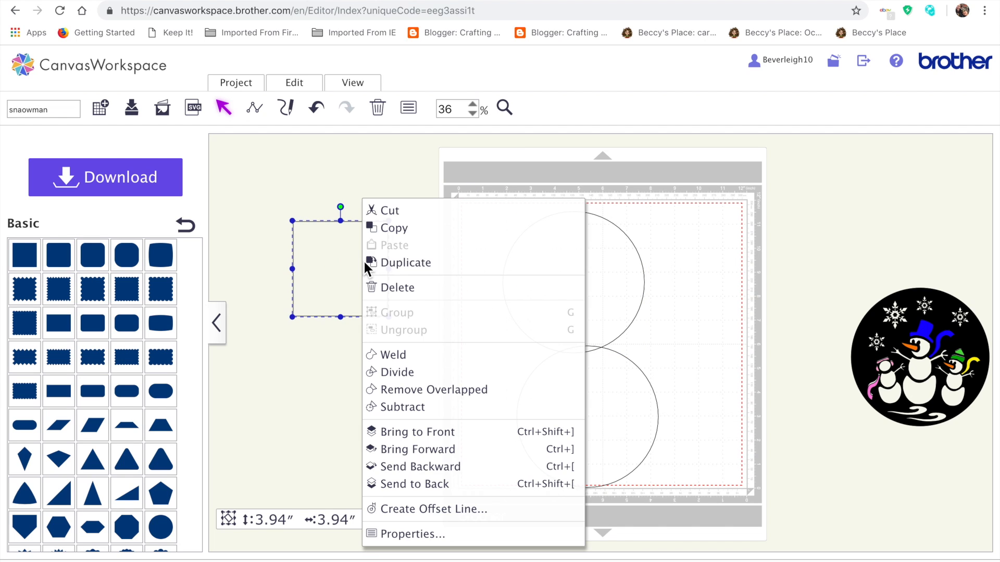
left_click(392, 535)
left_click(354, 190)
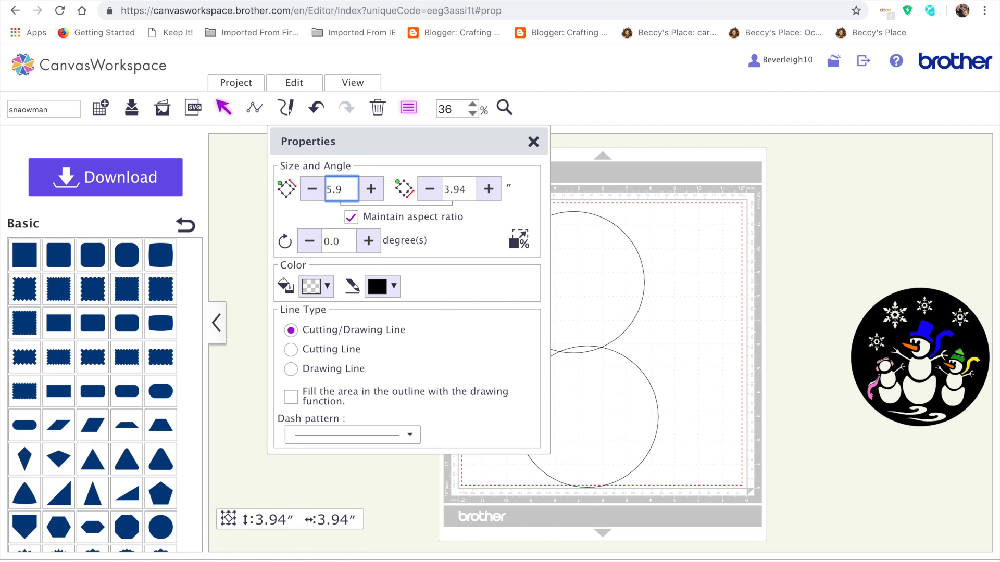
type("5.9")
key("Return")
left_click(361, 223)
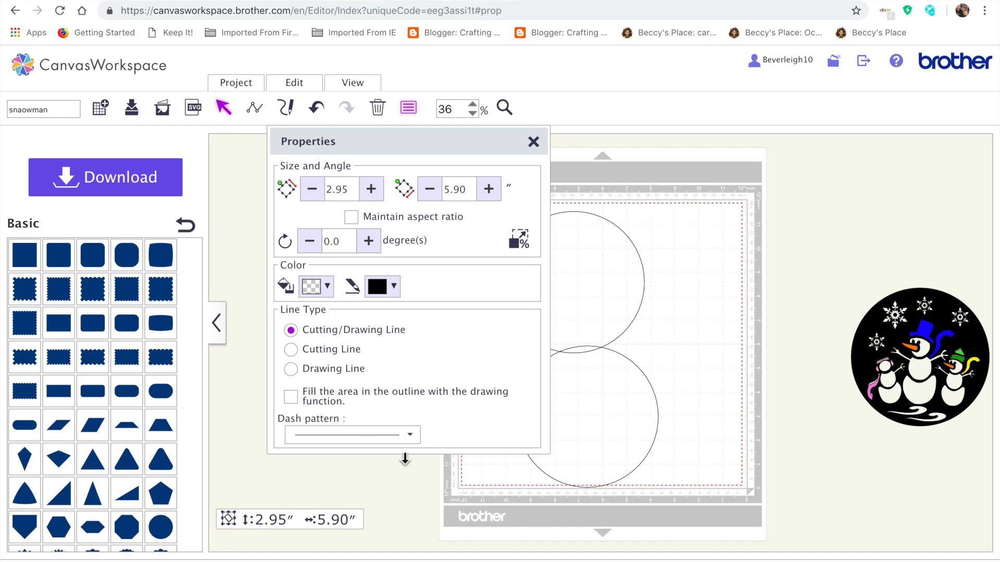
Step: Place the rectangle over the top half of the upper circle and widen it to about 6.42 inches
left_click_drag(462, 148, 301, 161)
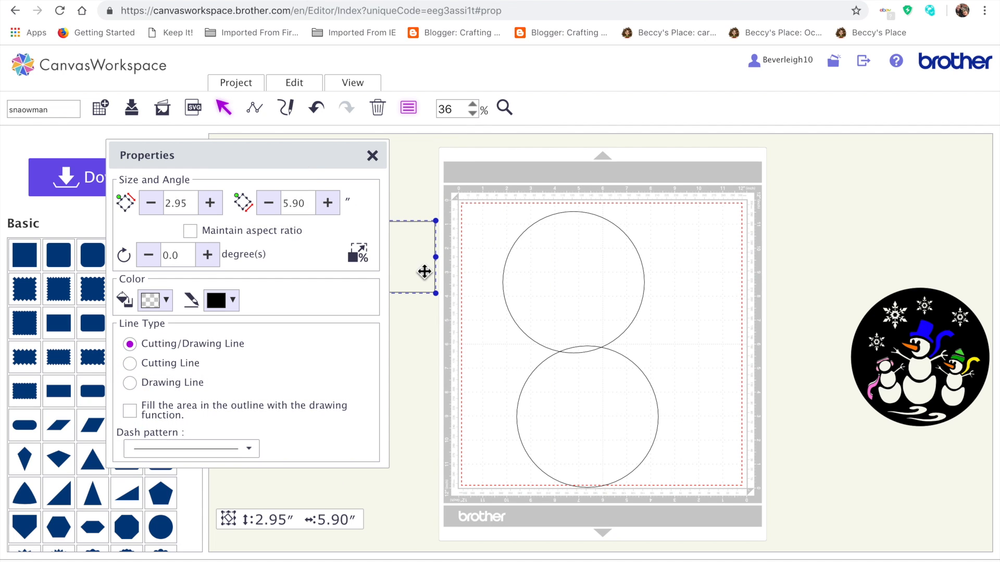
left_click(196, 208)
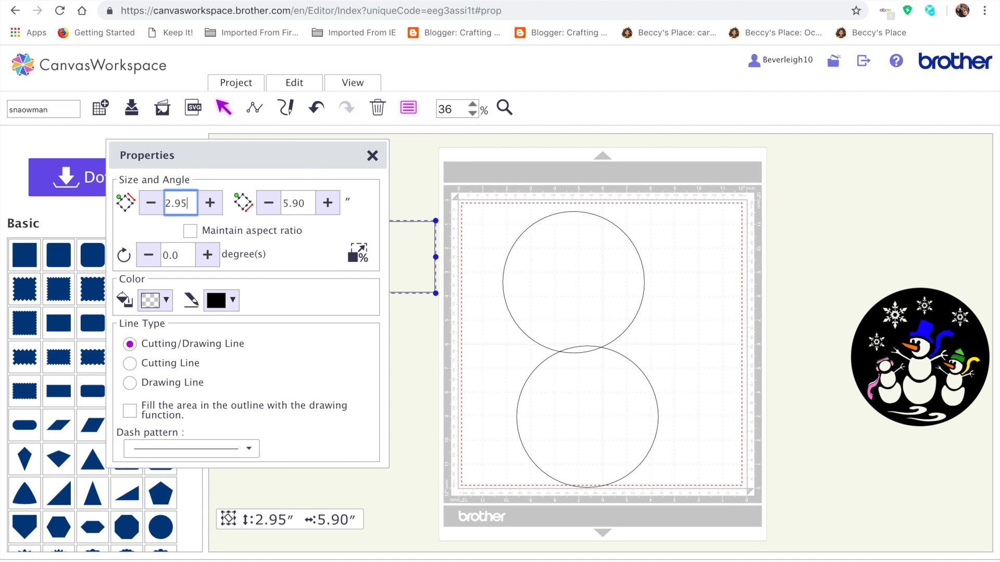
left_click(529, 184)
left_click_drag(413, 239, 658, 249)
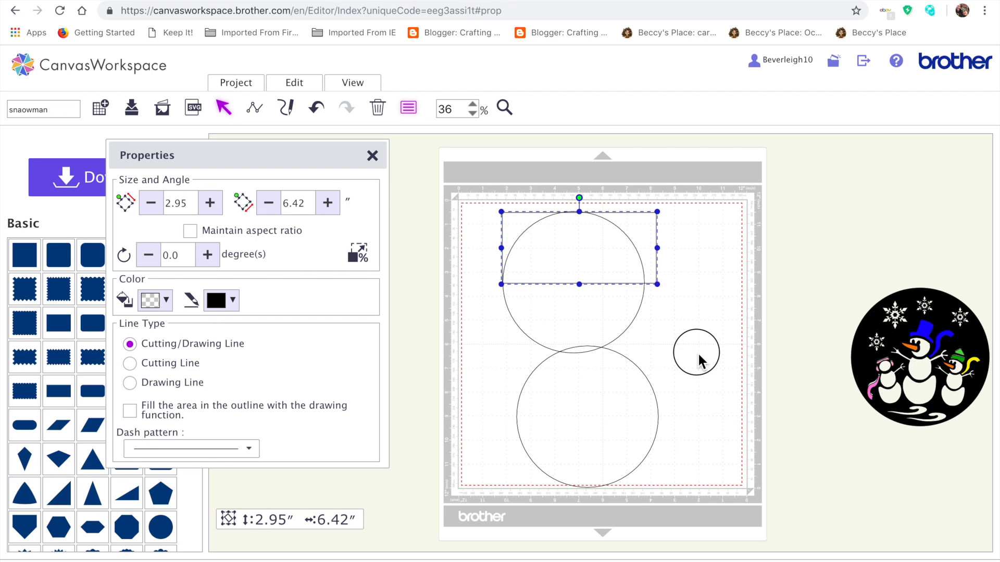
left_click(698, 352)
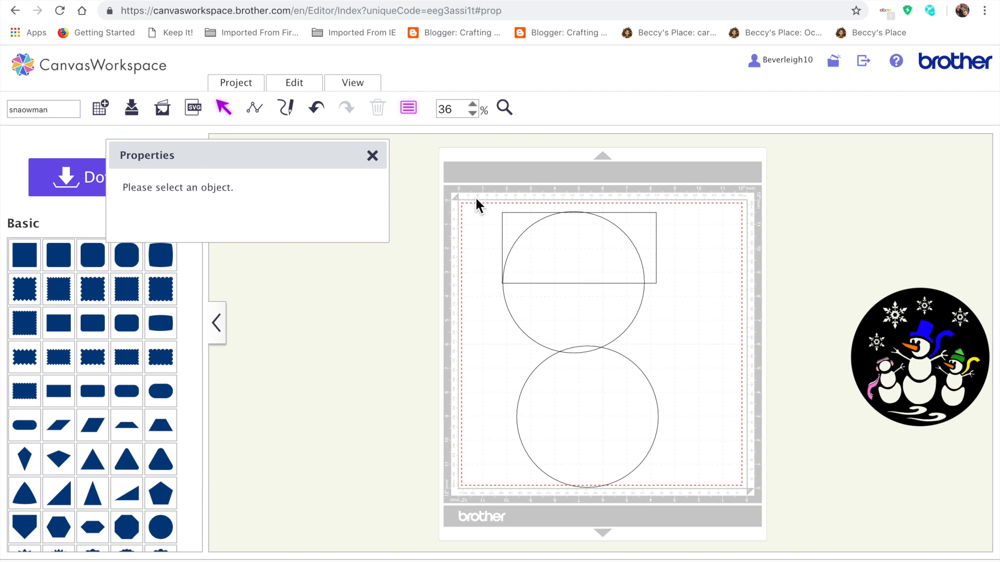
Step: Undo the rectangle's last widening and reduce its width to about 5.87 inches
left_click(321, 114)
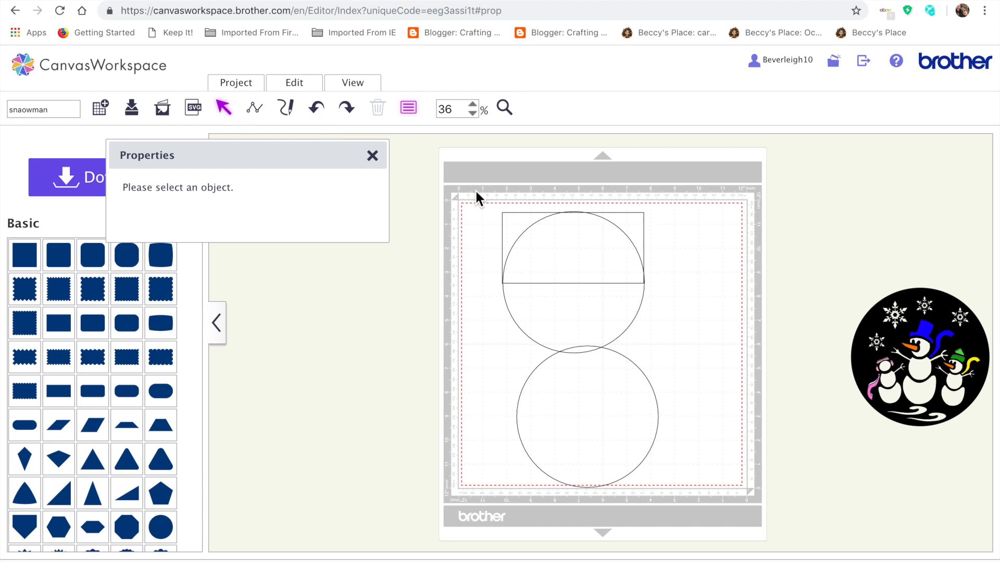
left_click_drag(475, 189, 657, 286)
left_click(578, 255)
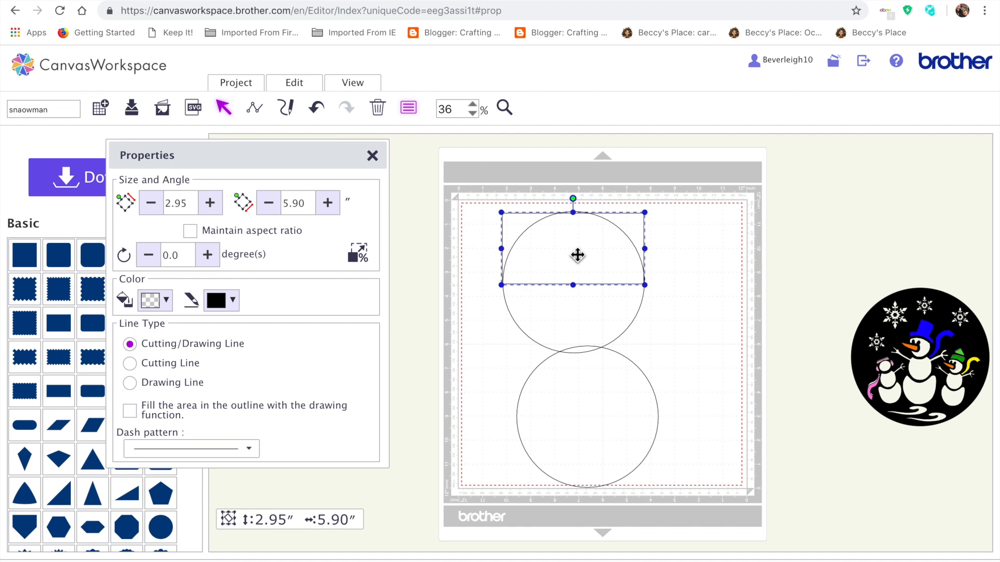
left_click_drag(503, 251, 503, 251)
left_click(460, 307)
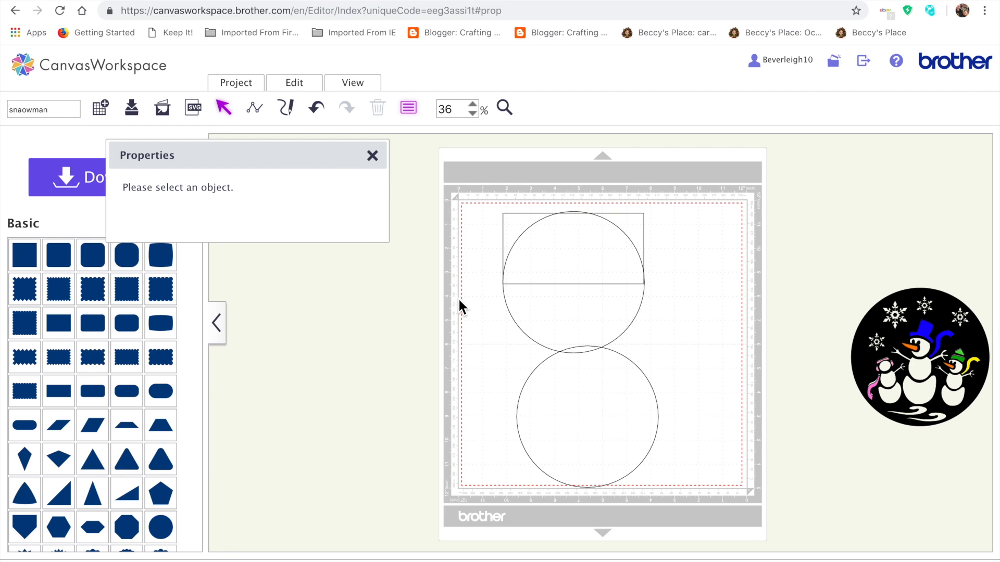
Step: Align the rectangle and the upper circle along their top edges and centre them horizontally
left_click_drag(468, 193, 639, 286)
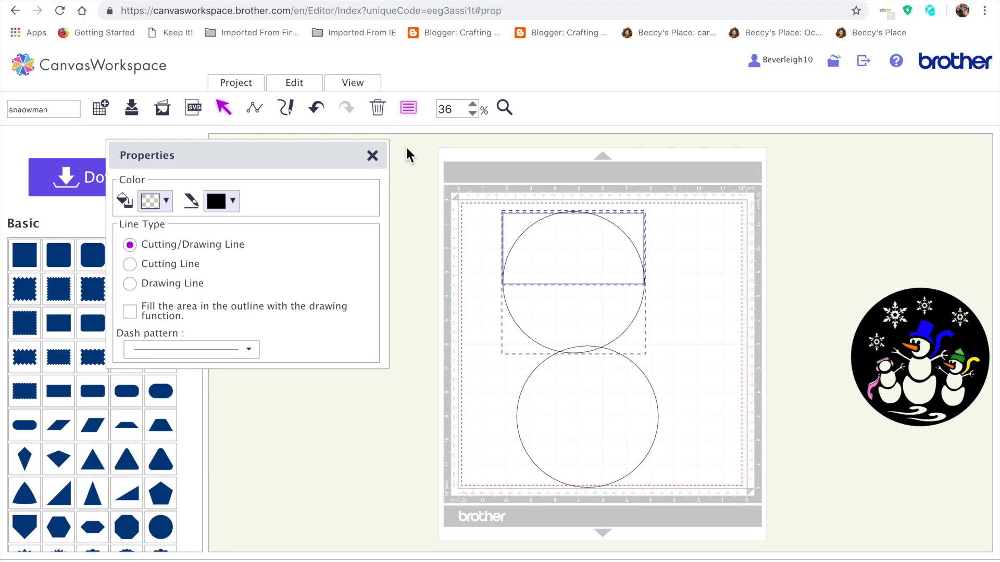
left_click(296, 88)
left_click(417, 239)
left_click(307, 91)
left_click(346, 238)
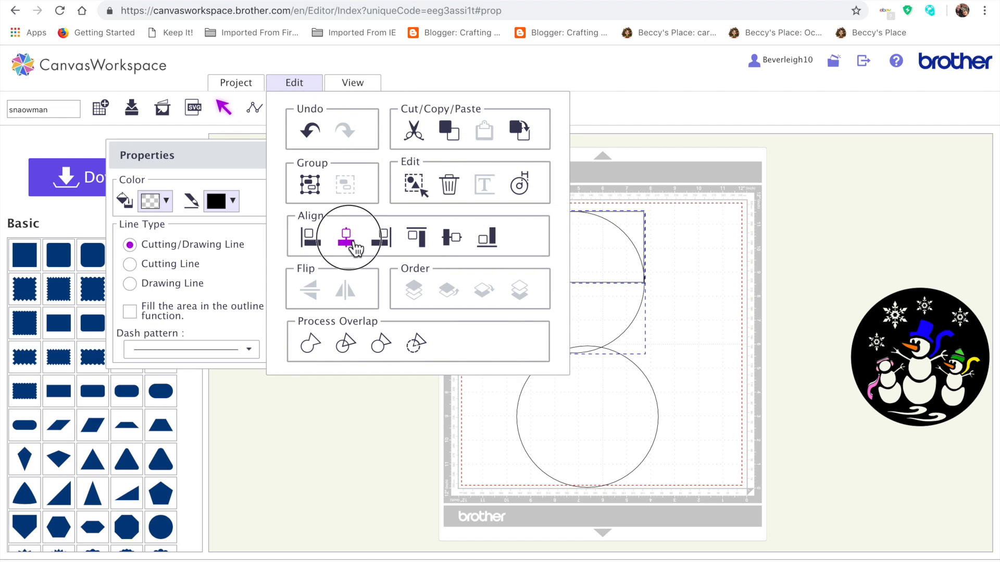
left_click(742, 289)
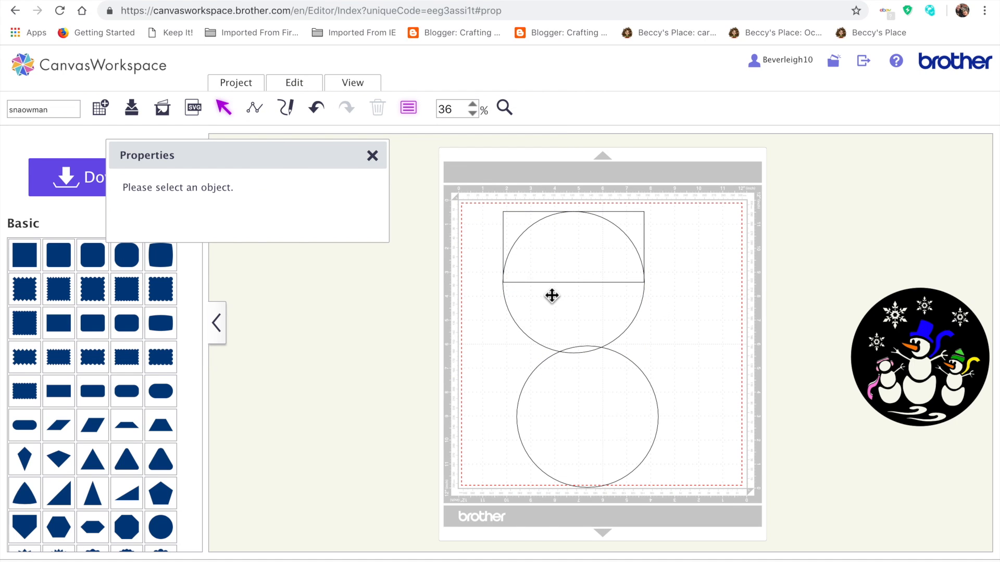
Step: Centre the upper and lower circles horizontally on each other, leaving the rectangle out of the selection
left_click(585, 255)
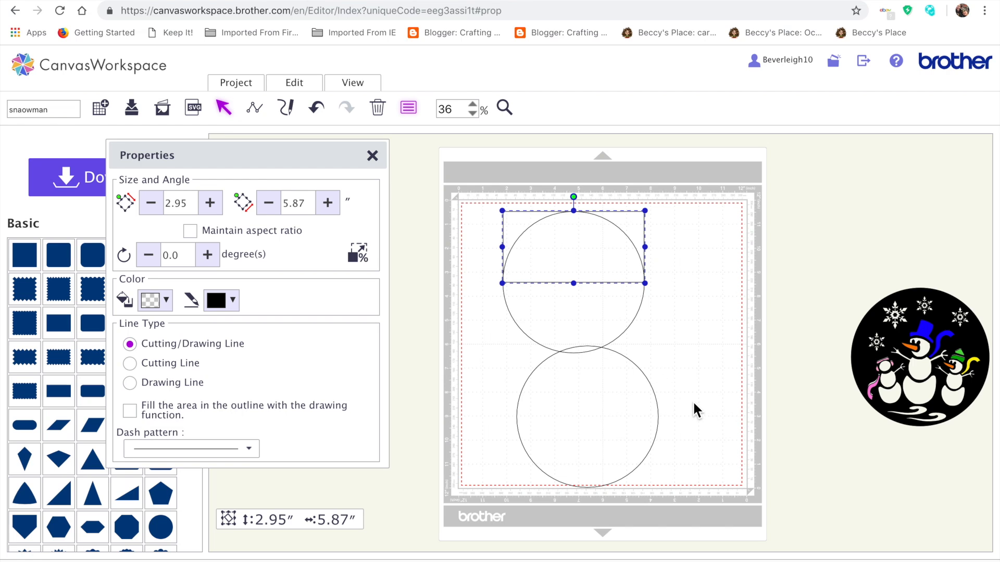
left_click_drag(719, 496, 504, 297)
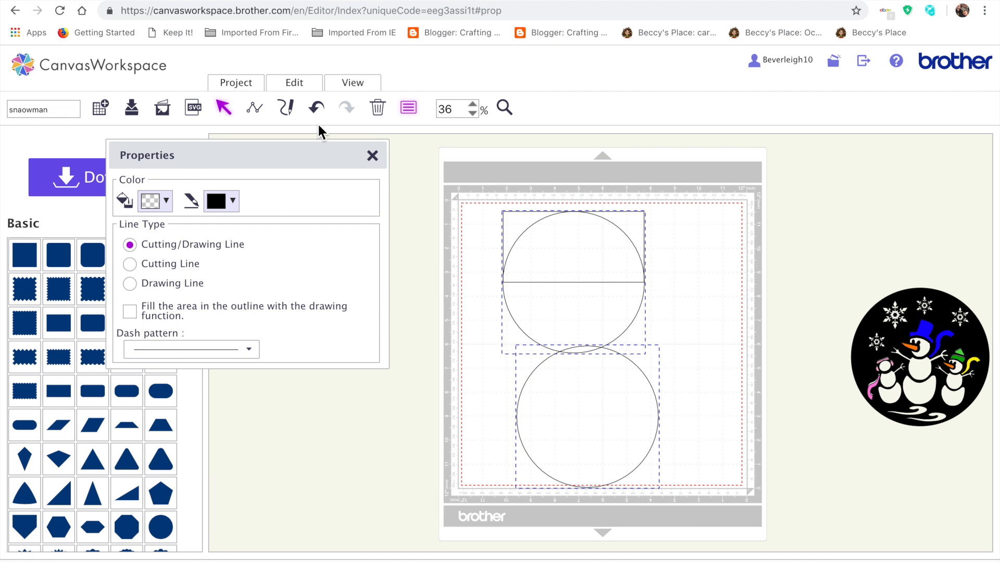
left_click(298, 77)
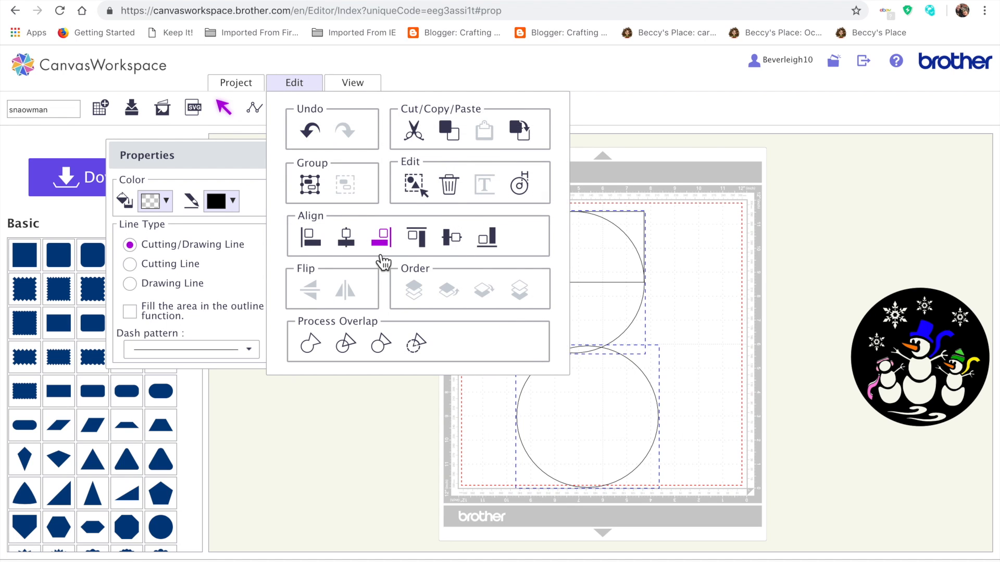
left_click(352, 248)
left_click(692, 410)
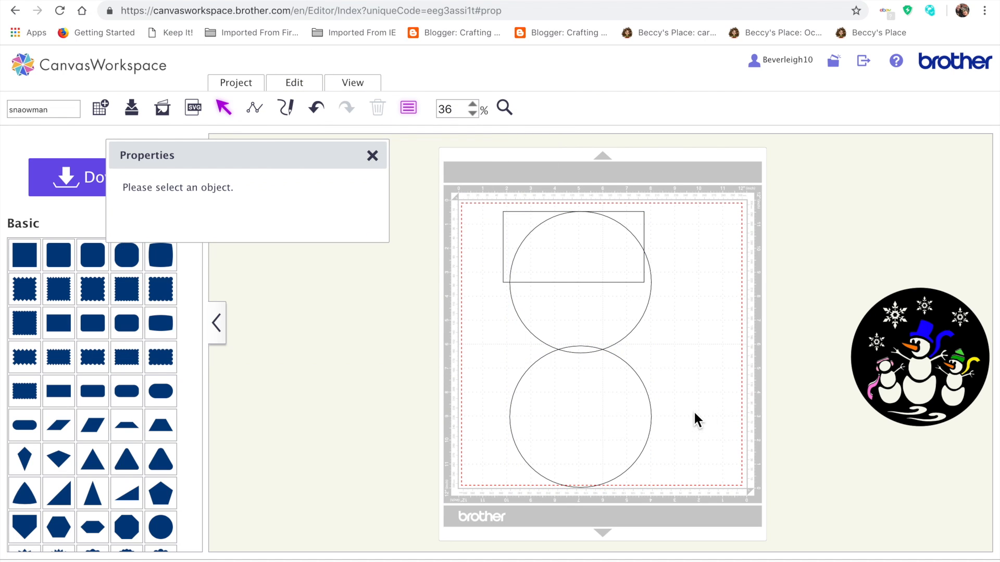
Step: Nudge the lower circle up so it overlaps the upper one further, and weld the two circles together
left_click(594, 416)
key("Up")
key("Up")
key("Up")
key("Up")
key("Up")
key("Up")
key("Up")
key("Up")
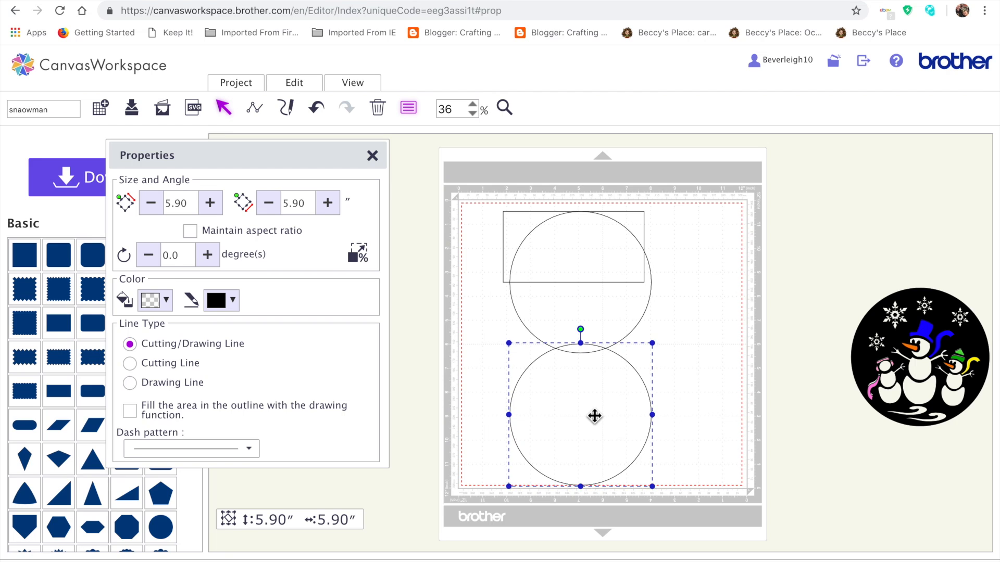
left_click(622, 324)
left_click(608, 435, "shift")
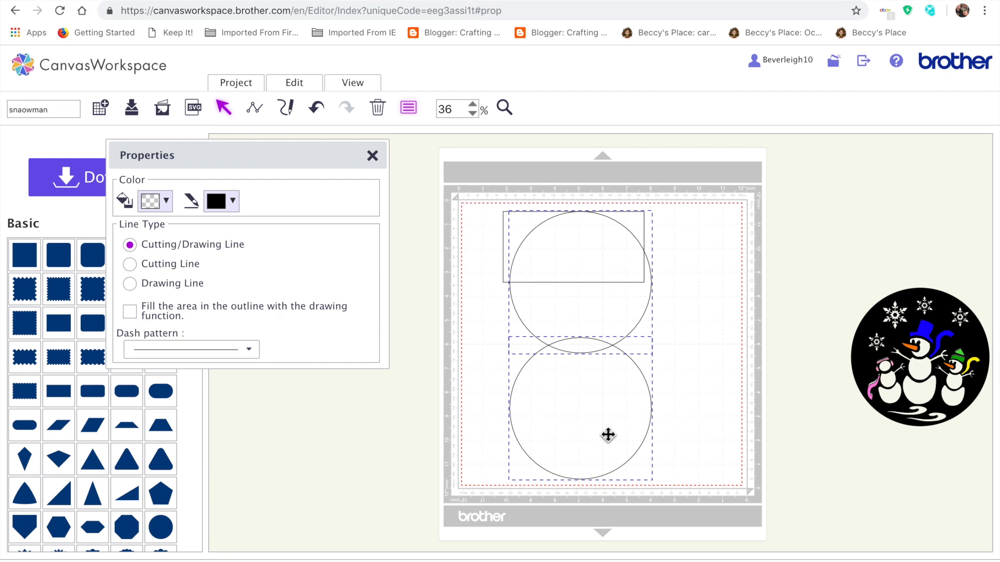
left_click(305, 86)
left_click(315, 355)
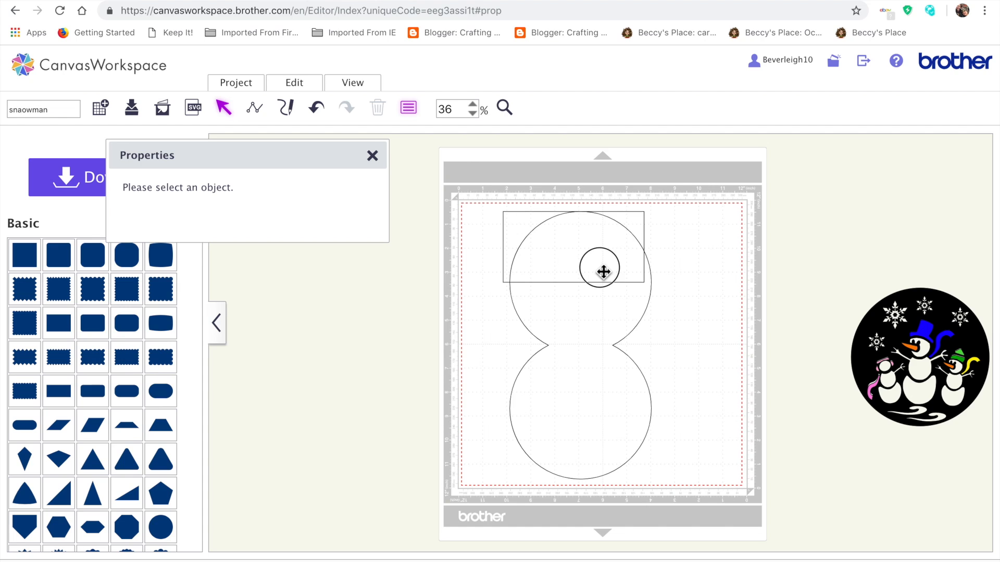
Step: Select the welded figure and the rectangle and align their top edges
left_click(594, 268)
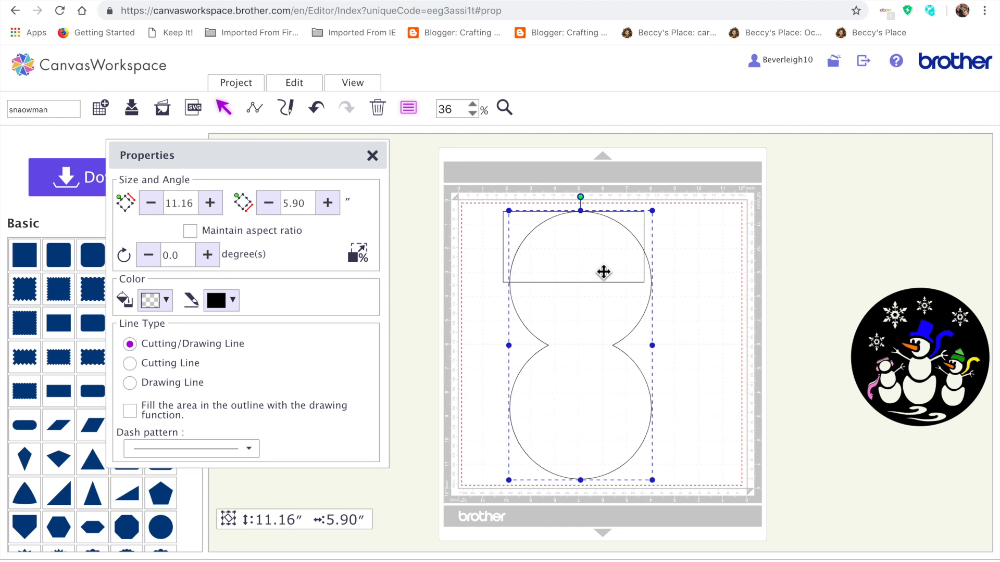
left_click(503, 241, "shift")
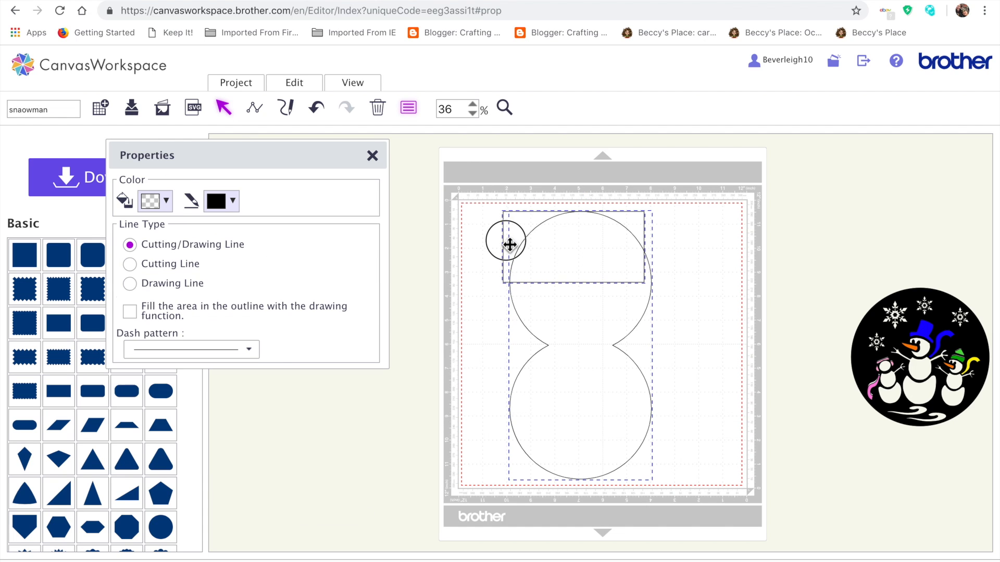
left_click(298, 85)
left_click(424, 242)
left_click(695, 359)
Step: Move the welded figure left to match the rectangle's sides and align both tops again
mouse_move(599, 305)
left_mouse_down()
mouse_move(573, 305)
mouse_move(591, 295)
mouse_move(592, 303)
left_mouse_up()
left_click_drag(471, 197, 717, 427)
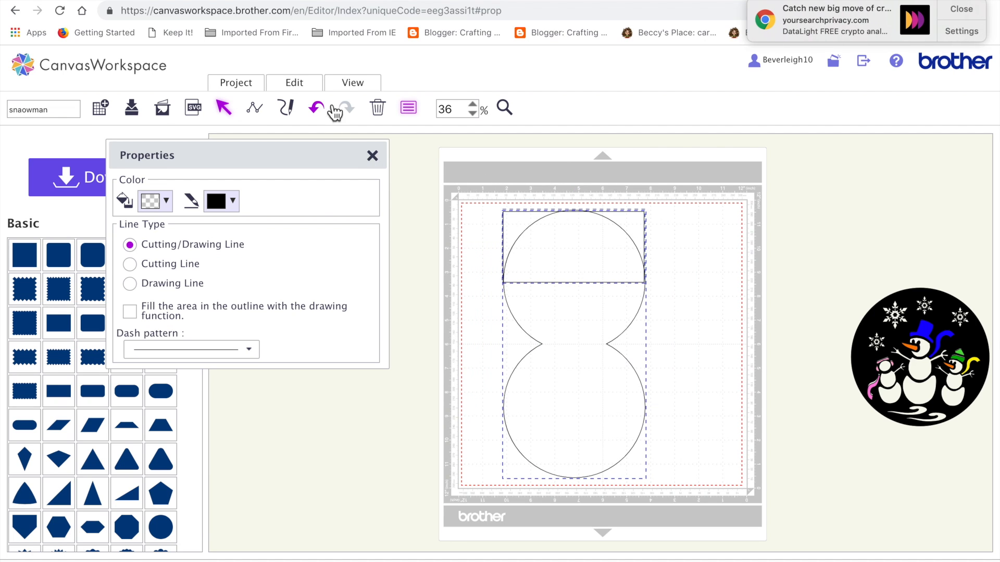
left_click(302, 86)
left_click(424, 243)
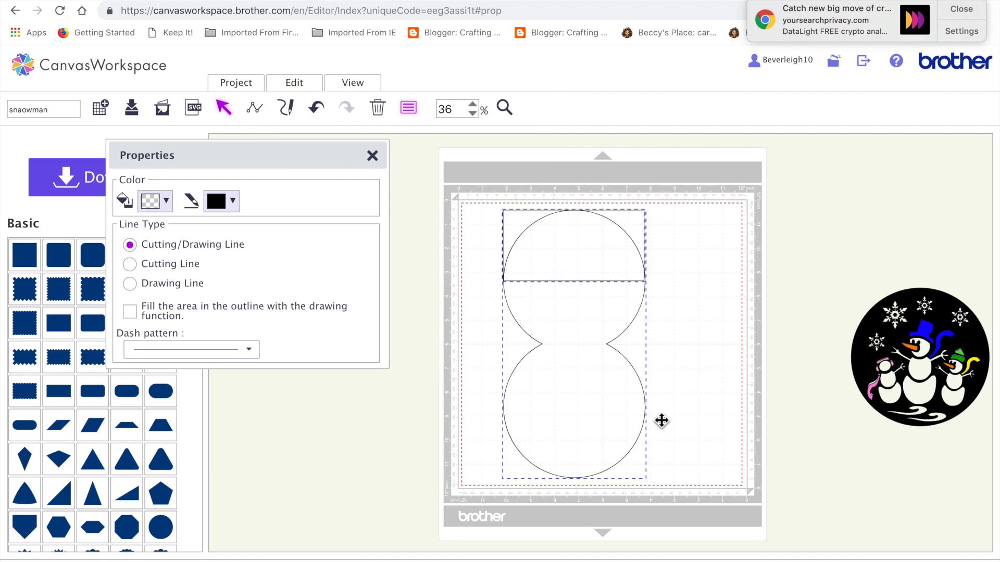
left_click(704, 401)
Step: Try to delete the rectangle's lower corner points to reduce it to a single line
left_click(600, 256)
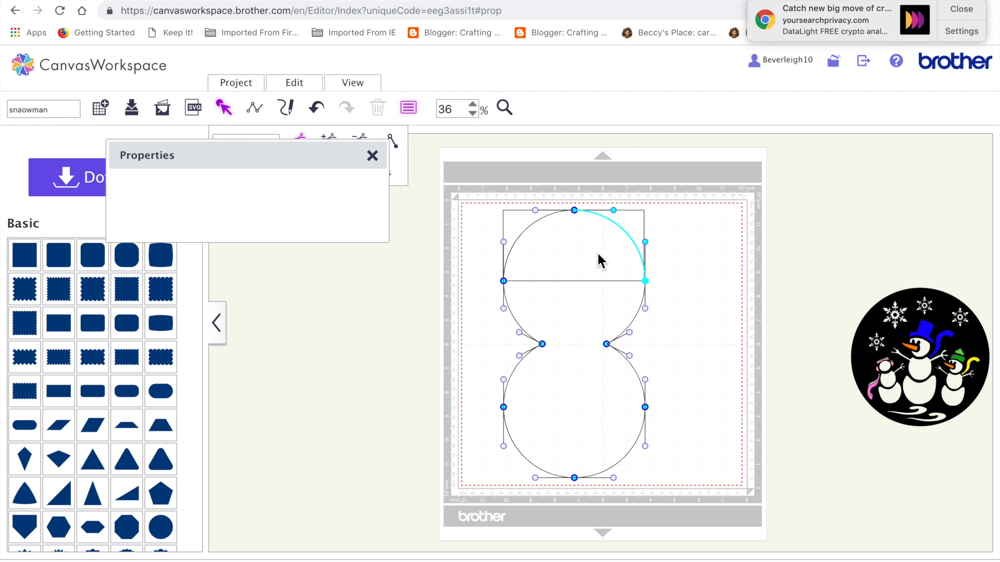
left_click(679, 329)
double_click(636, 228)
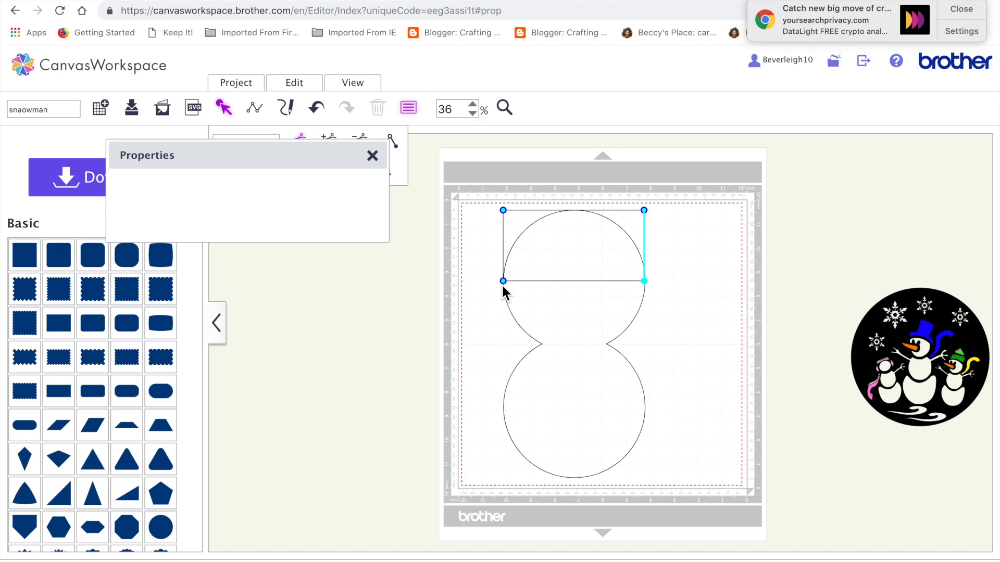
left_click(504, 282)
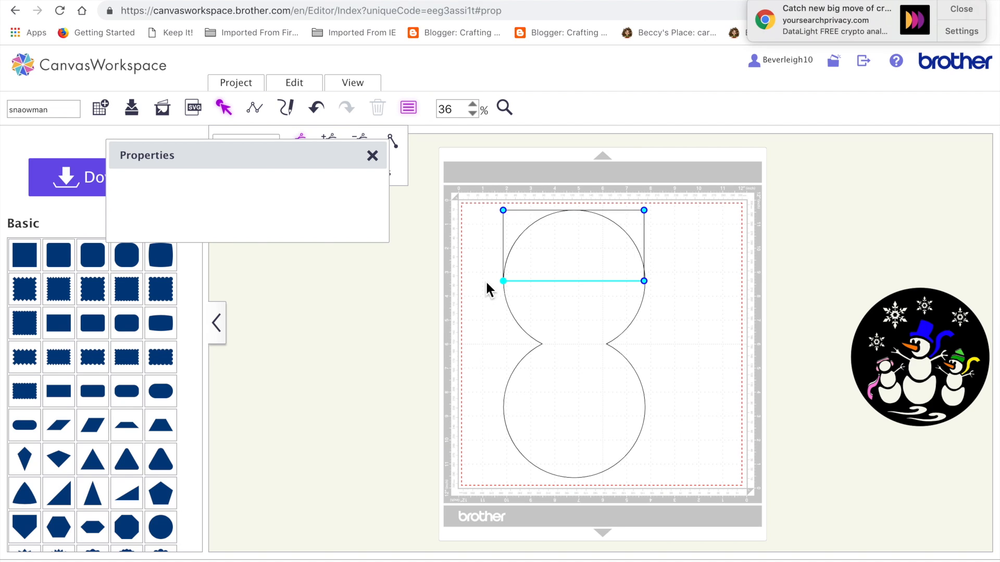
left_click(365, 140)
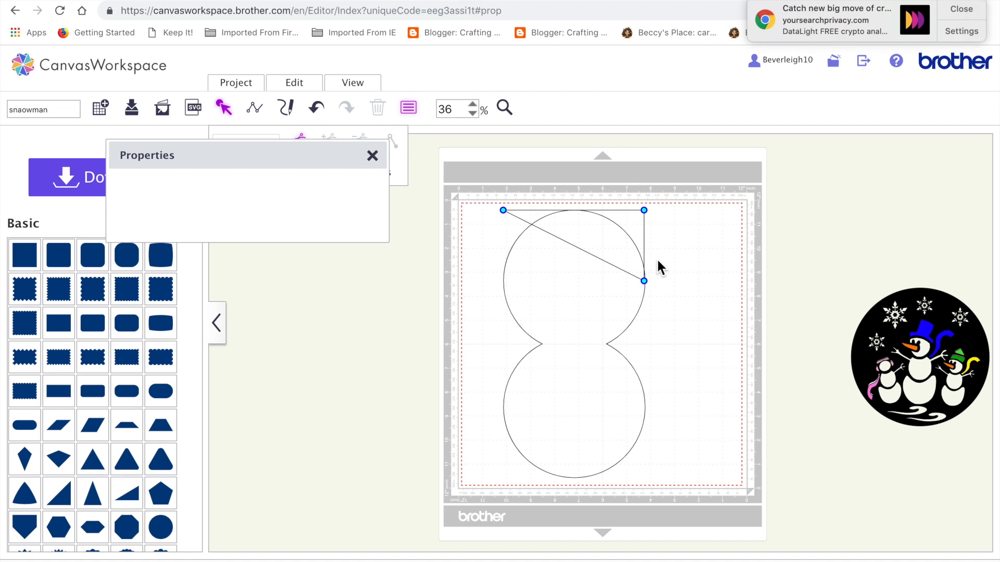
left_click(644, 211)
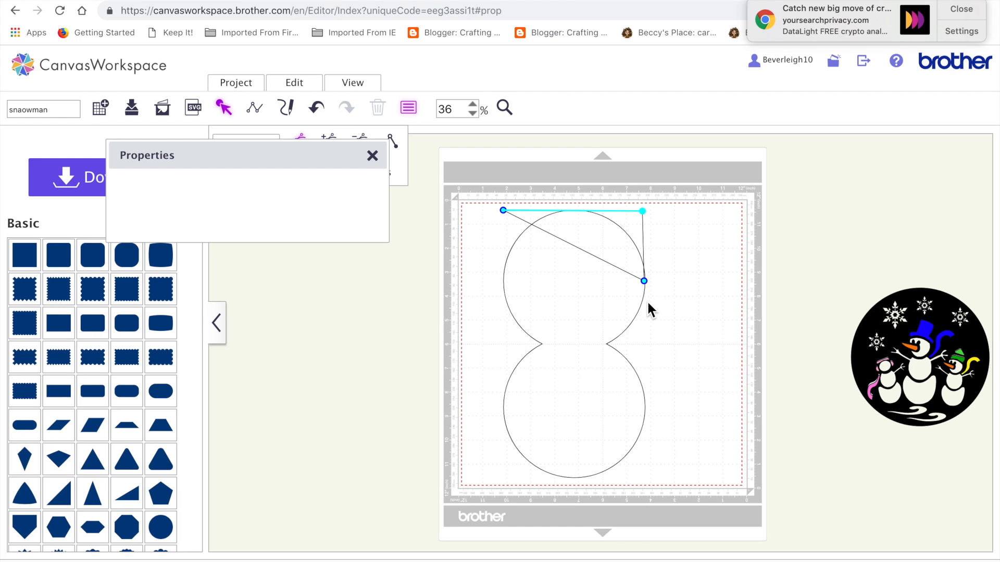
left_click(644, 281)
left_click(359, 139)
Step: Undo the rectangle's corner point edits, and restore the welded figure's move and top alignment after stepping back too far
left_click(317, 109)
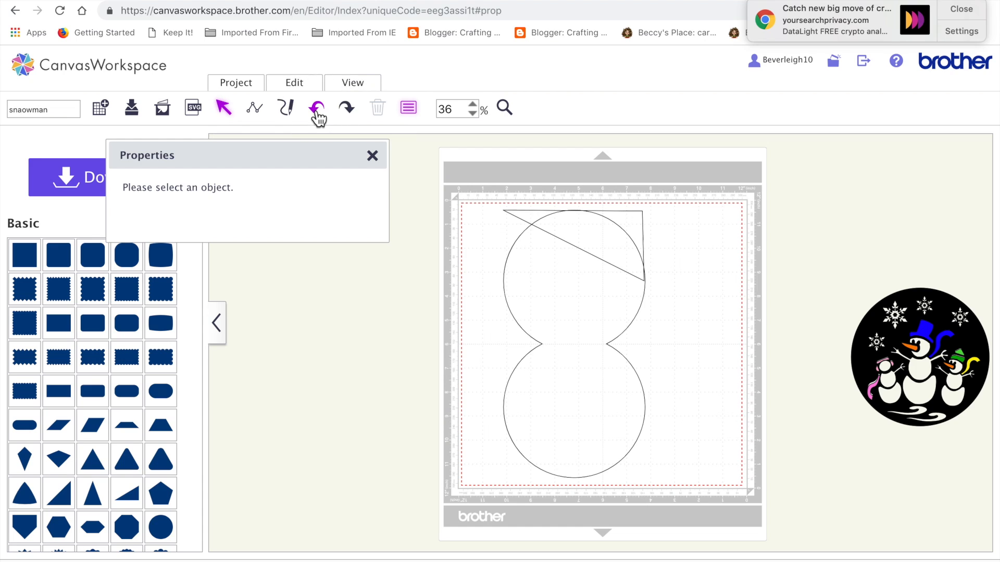
left_click(317, 109)
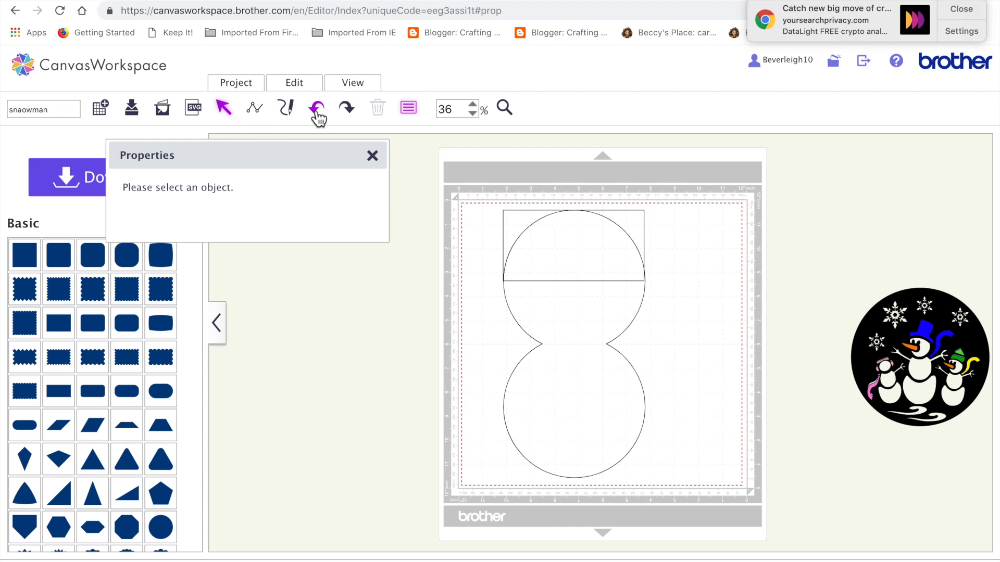
left_click(567, 254)
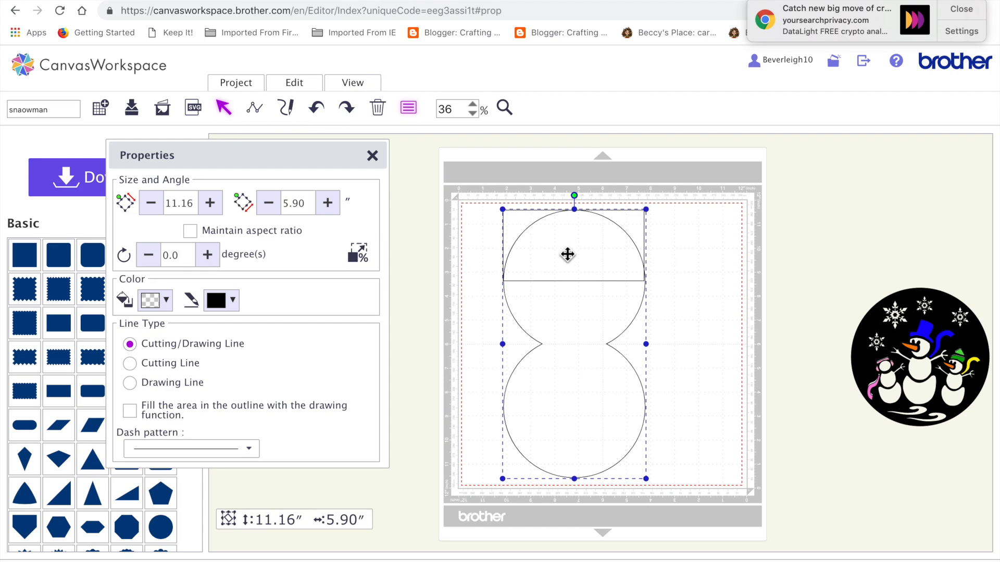
double_click(567, 254)
left_click(317, 110)
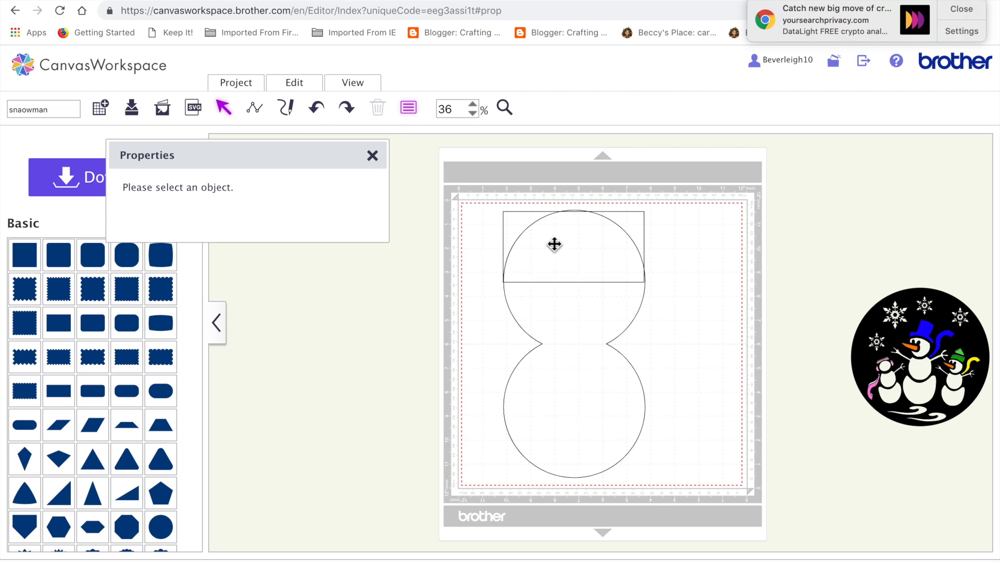
left_click(317, 107)
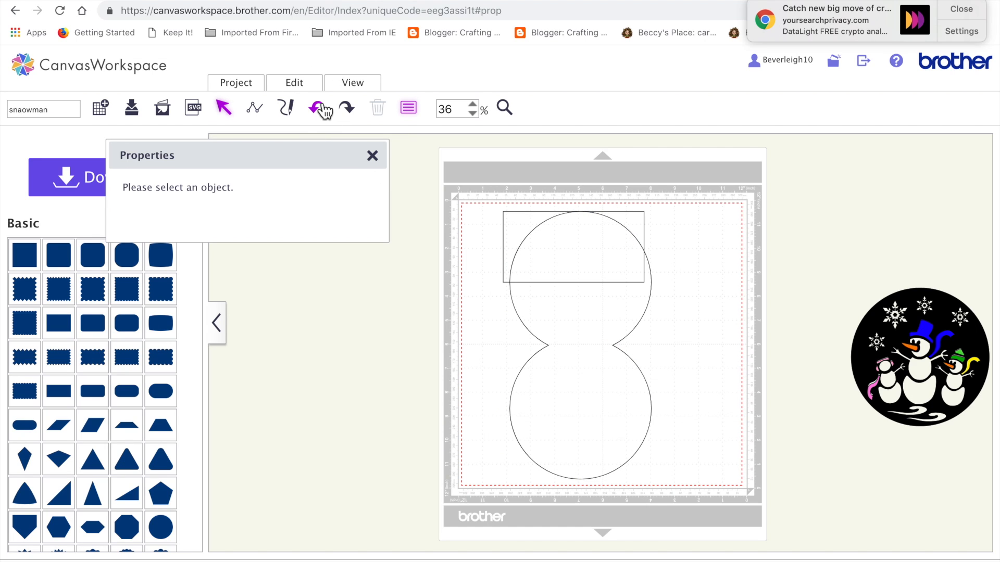
left_click(347, 108)
left_click(348, 108)
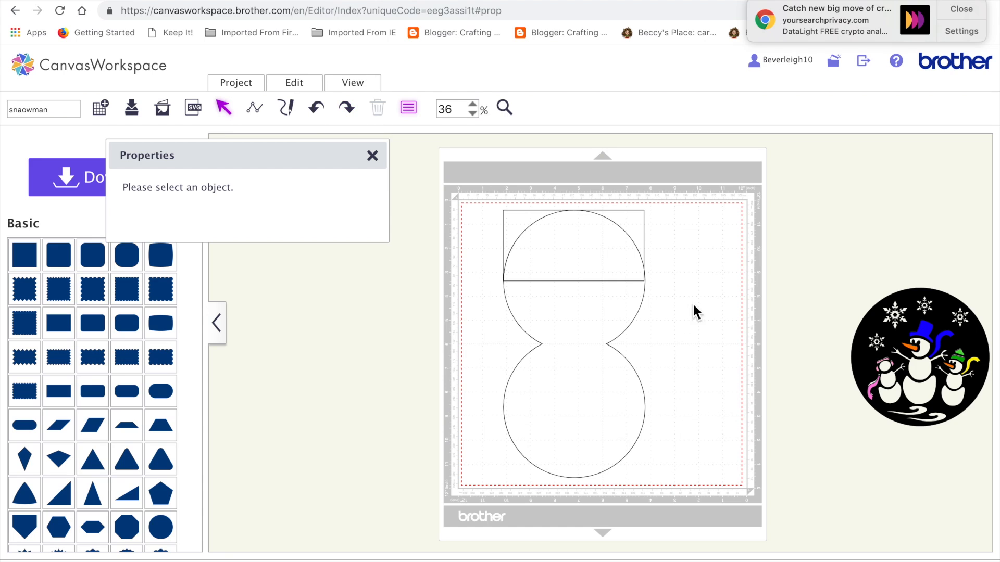
Step: Delete the rectangle's two upper corner points so only its bottom edge remains as a line across the upper circle
double_click(627, 221)
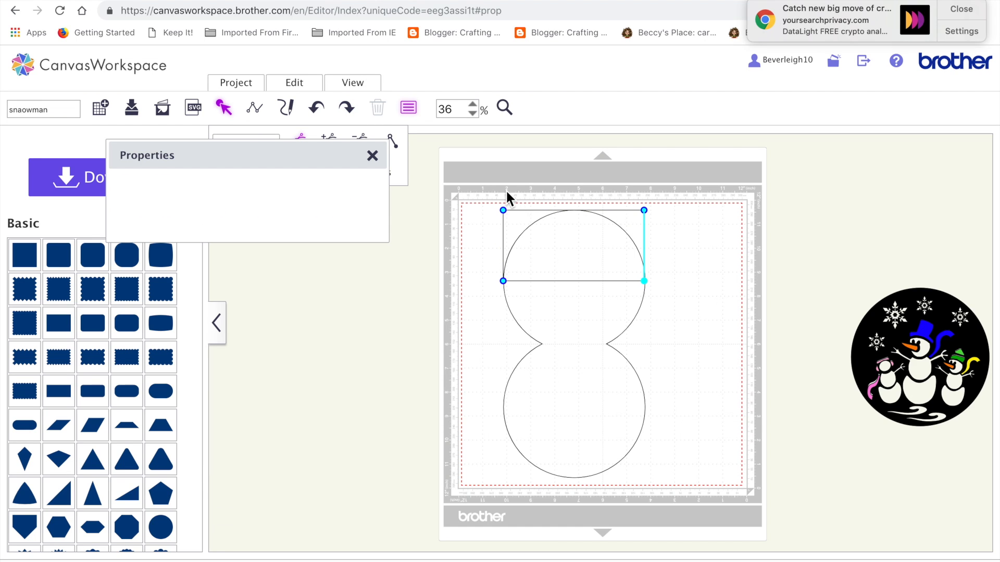
left_click(503, 210)
left_click(644, 211)
left_click_drag(354, 155, 256, 282)
left_click(359, 141)
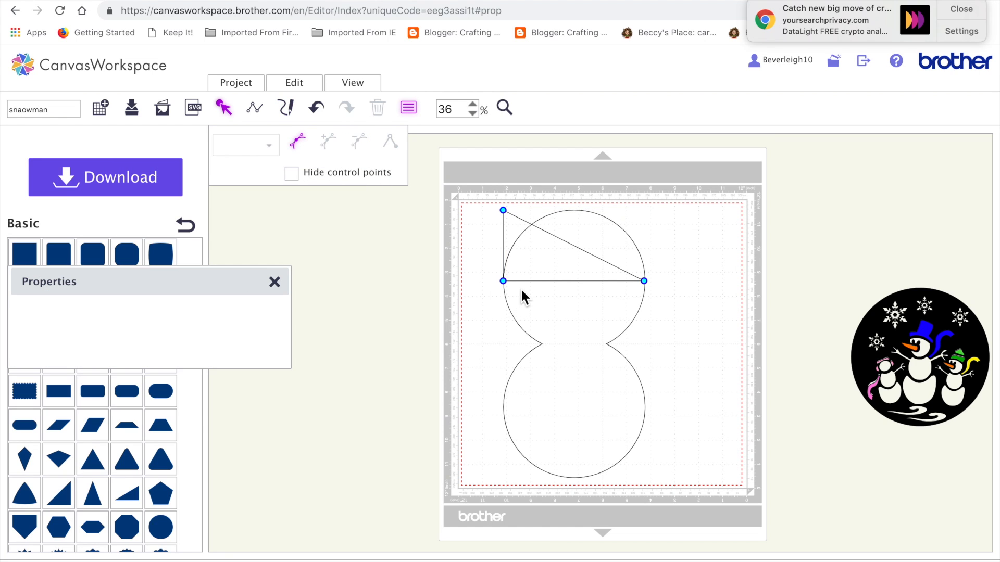
left_click(503, 281)
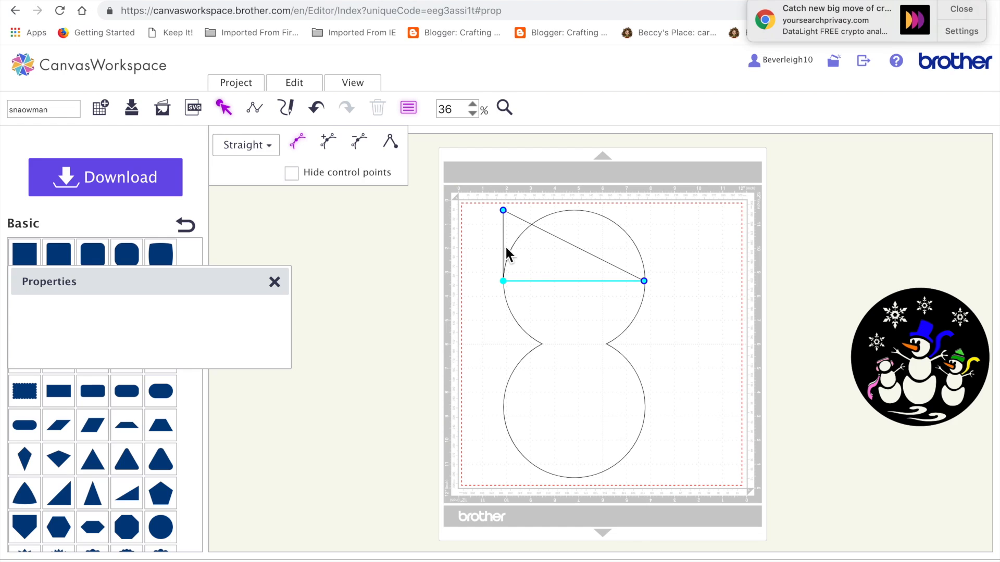
left_click(502, 210)
left_click(357, 143)
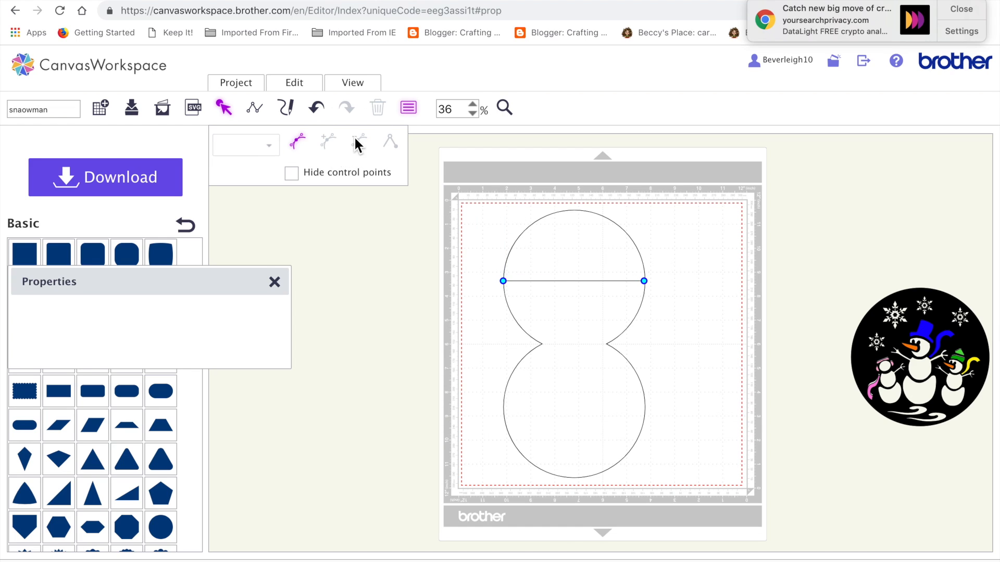
Step: Set the line across the upper circle to Cutting Line with a short, spaced dash pattern
left_click(510, 111)
scroll(89, 484, "down", 1)
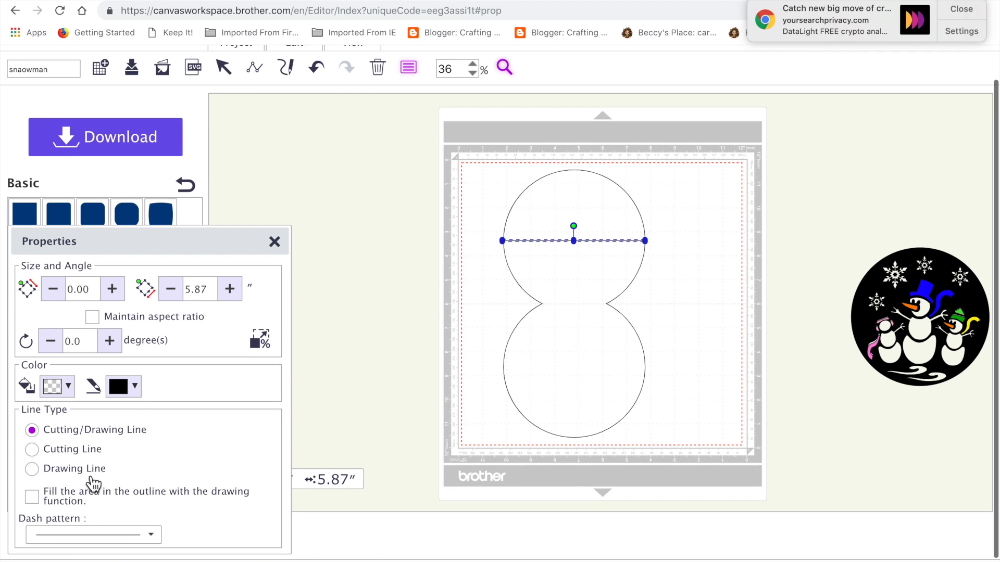
left_click(68, 489)
left_click(151, 536)
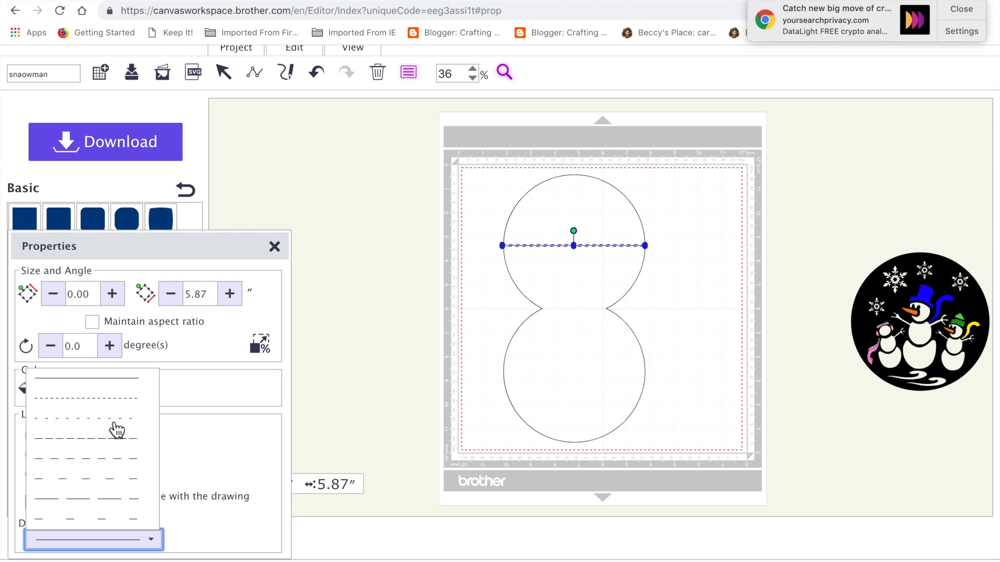
left_click(117, 419)
Step: Group the dashed line across the upper circle with the welded two-circle figure
left_click(363, 378)
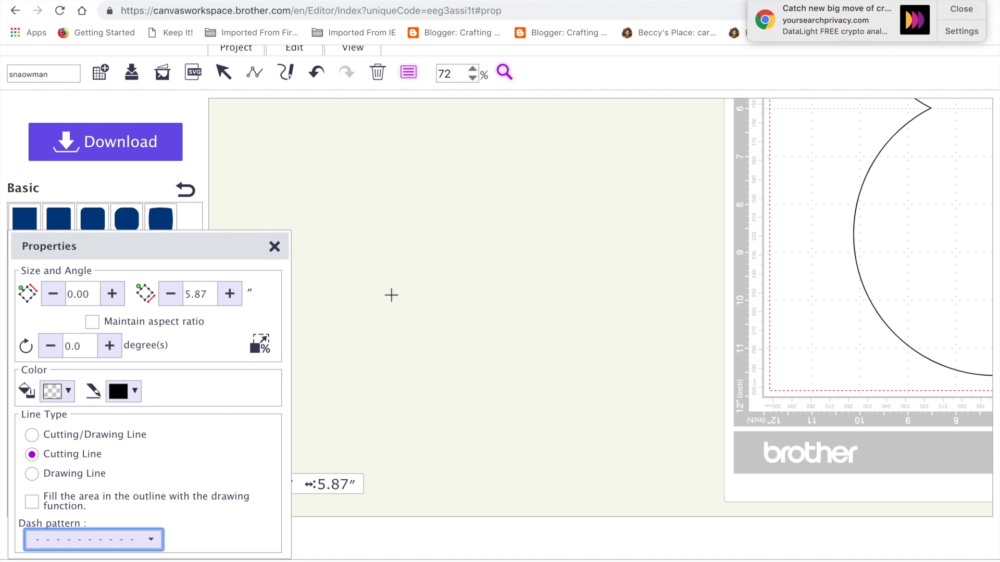
left_click(235, 78)
scroll(415, 279, "right", 10)
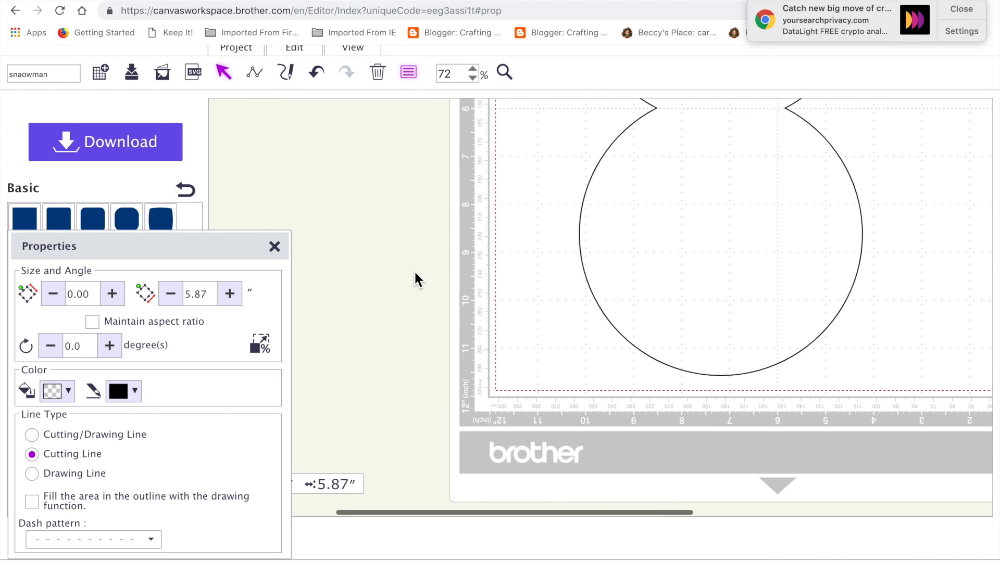
left_click(359, 49)
left_click(386, 106)
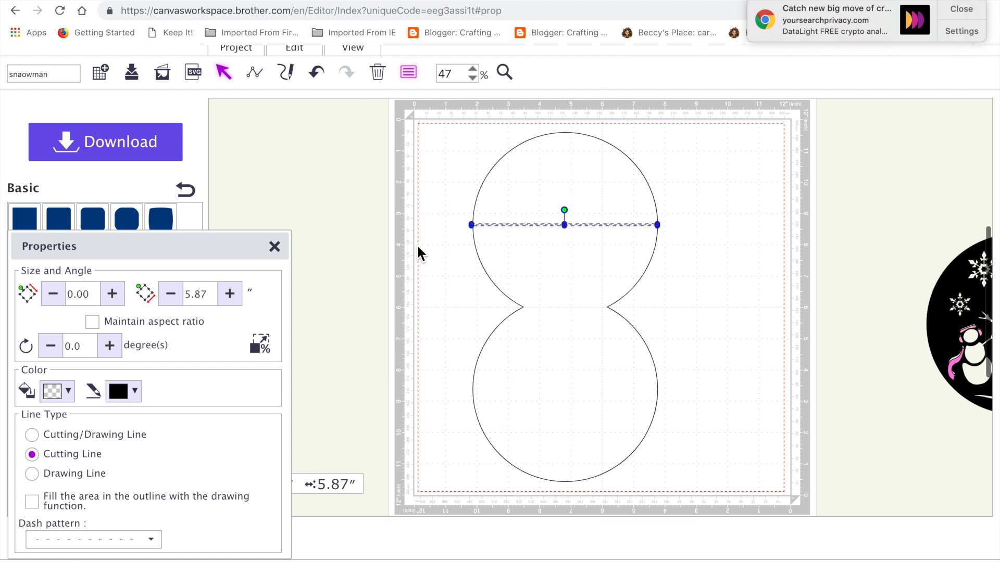
left_click_drag(448, 127, 704, 464)
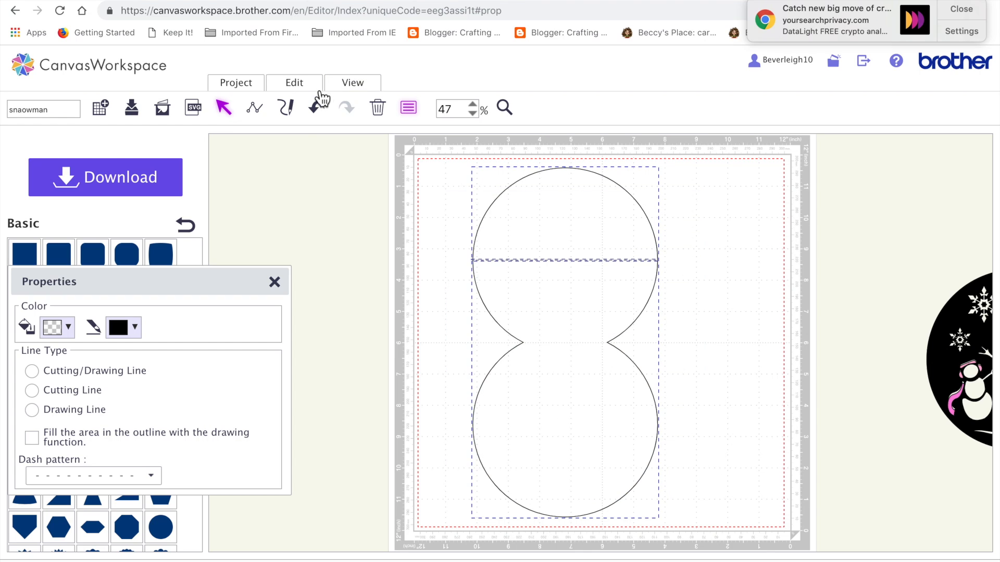
left_click(294, 83)
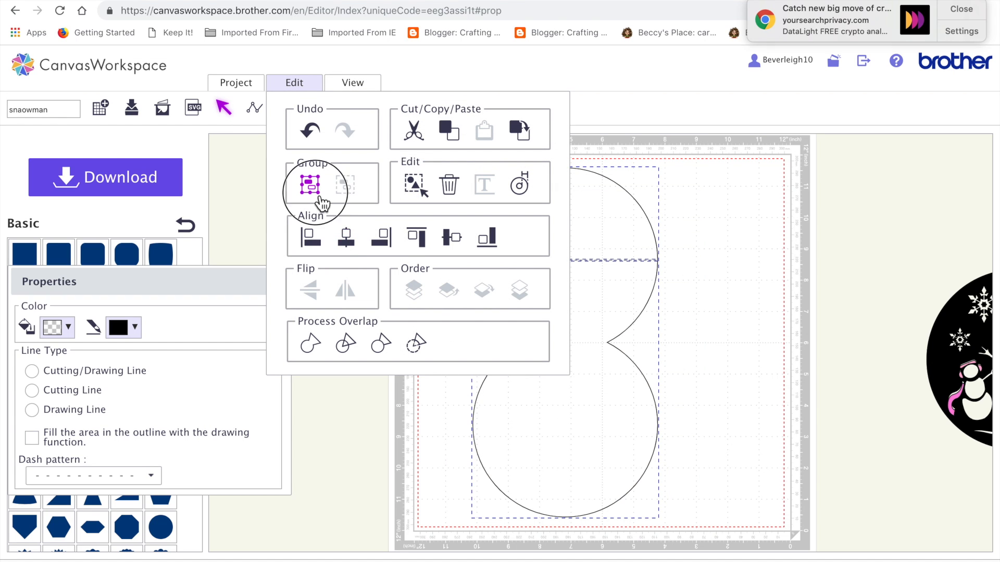
left_click(320, 201)
left_click(709, 360)
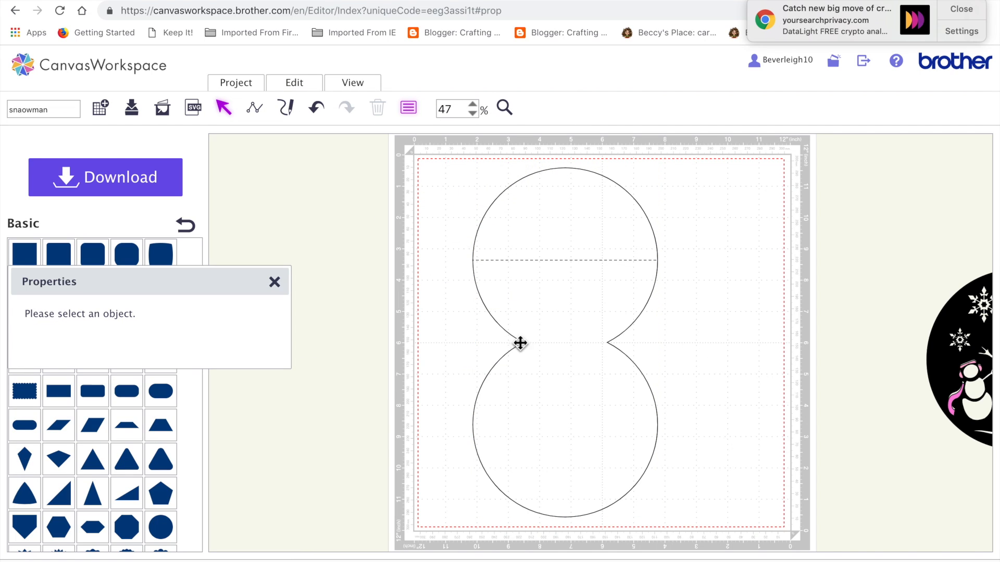
Step: Draw a horizontal straight line about 2.68 inches long between the two notches where the welded circles meet
left_click(255, 110)
left_click(523, 342)
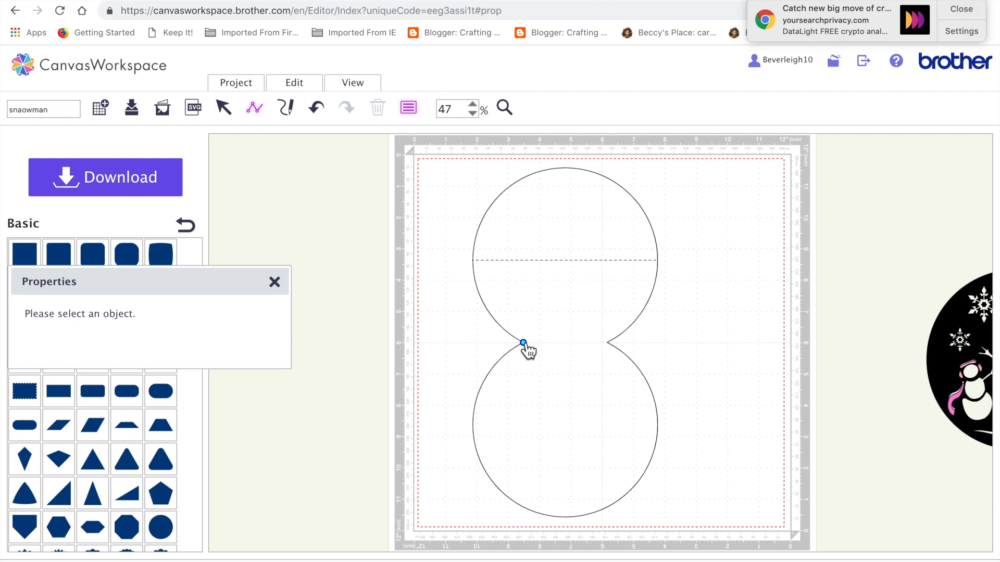
left_click_drag(608, 344, 568, 255)
double_click(609, 345)
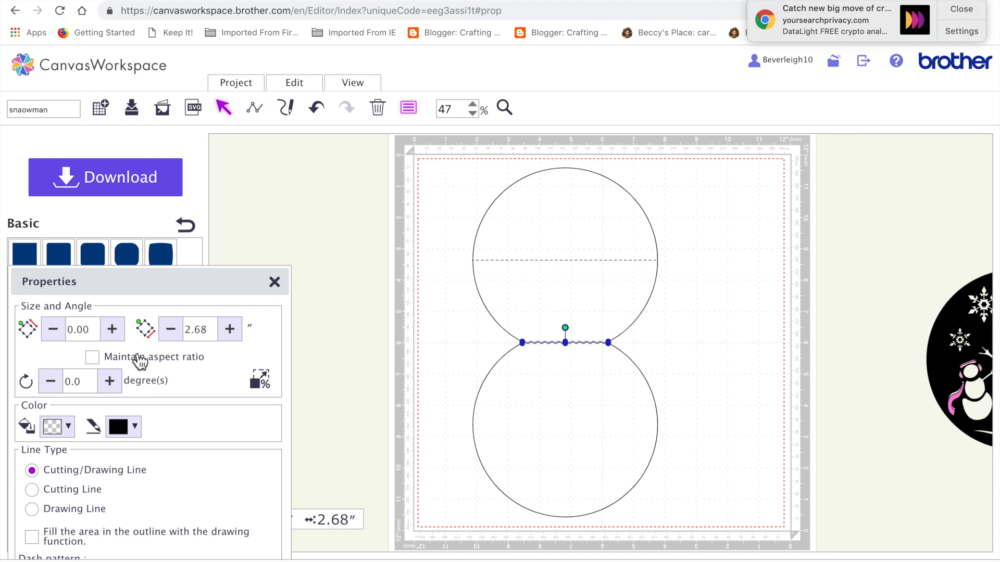
Step: Set the line between the notches to Cutting Line with a short, spaced dash pattern
scroll(94, 500, "down", 1)
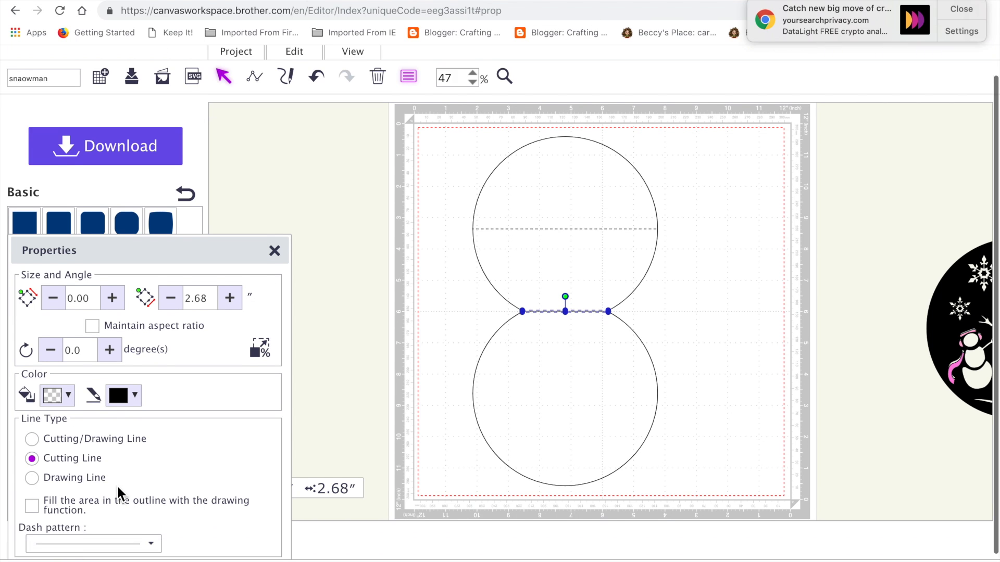
left_click(153, 539)
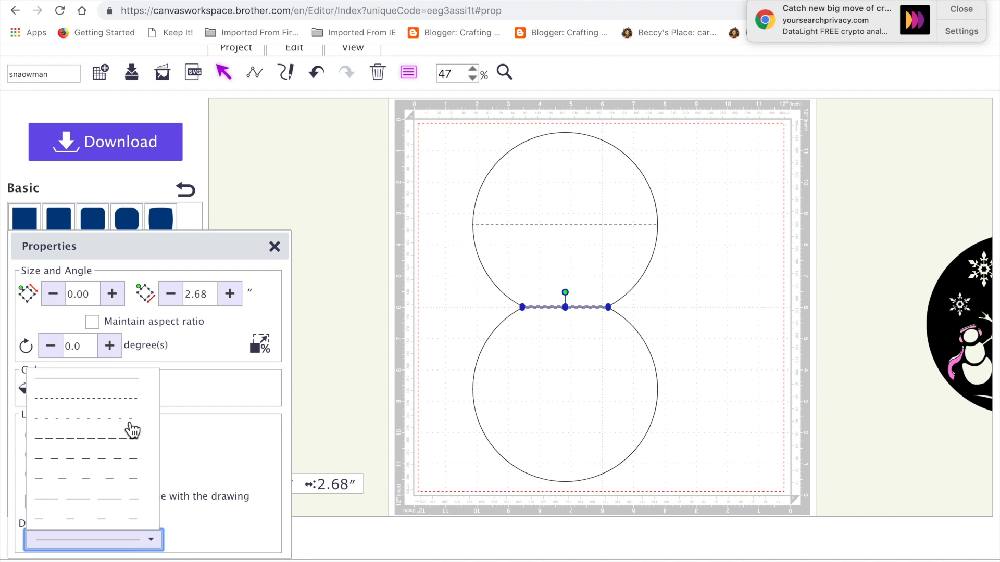
left_click(130, 424)
left_click(320, 398)
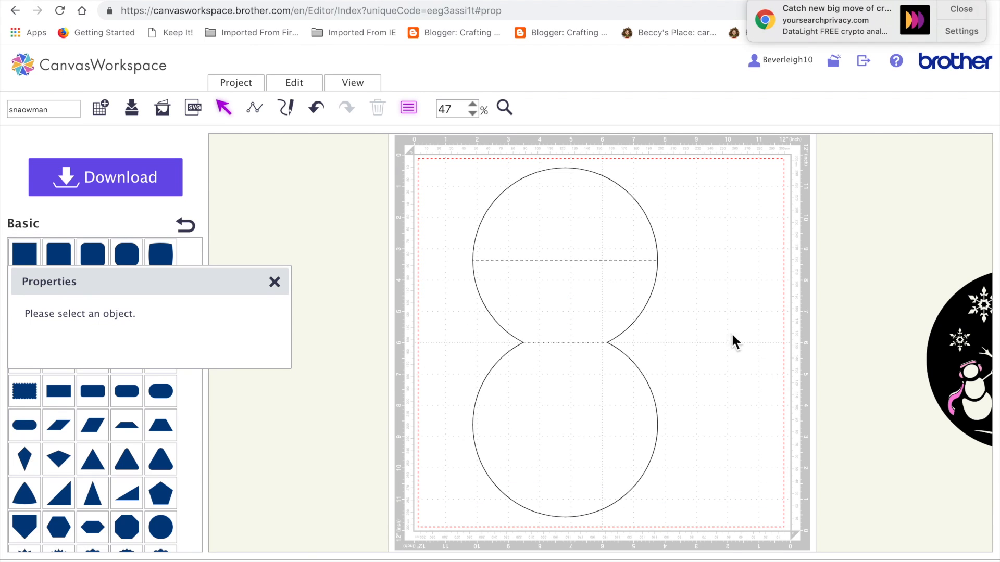
Step: Move the snowman stencil closer to the base, and group the line between the notches with the rest of the base
left_click_drag(941, 368, 741, 340)
left_click_drag(417, 163, 647, 444)
left_click(294, 84)
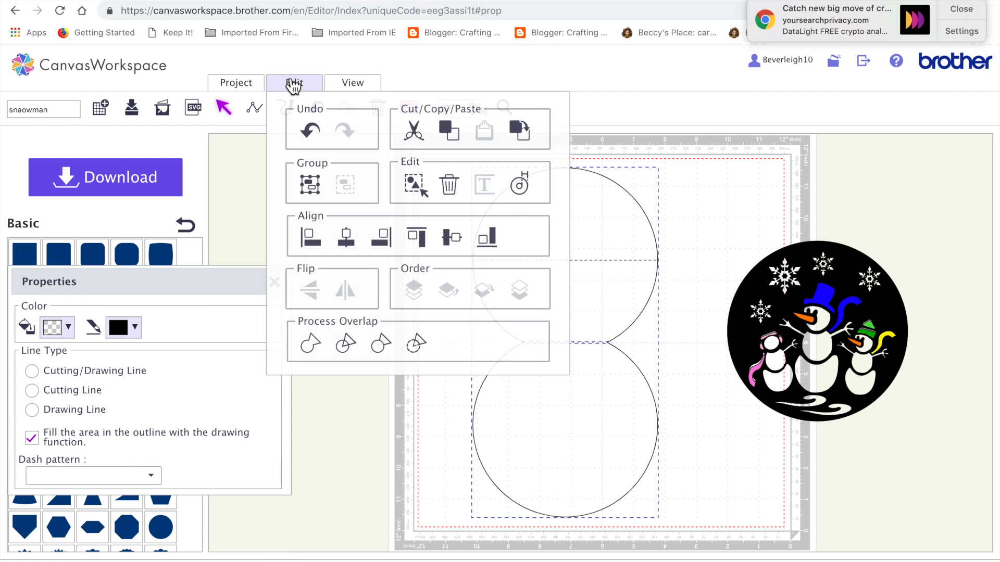
left_click(311, 189)
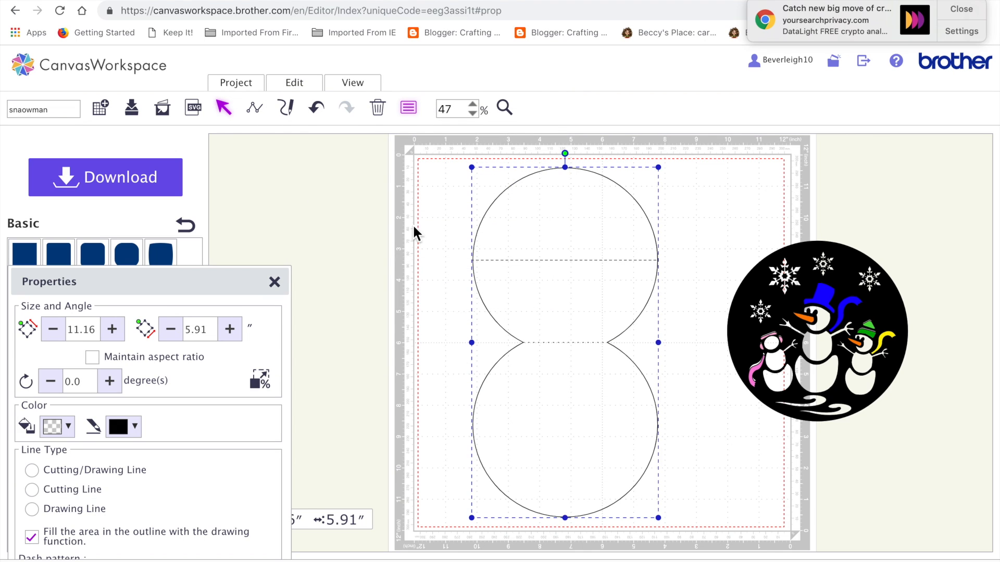
left_click(667, 348)
Step: Try a 0.12-inch outward offset around the stencil's outer edge with round corners and the original line left as is, and undo it
left_click(733, 327)
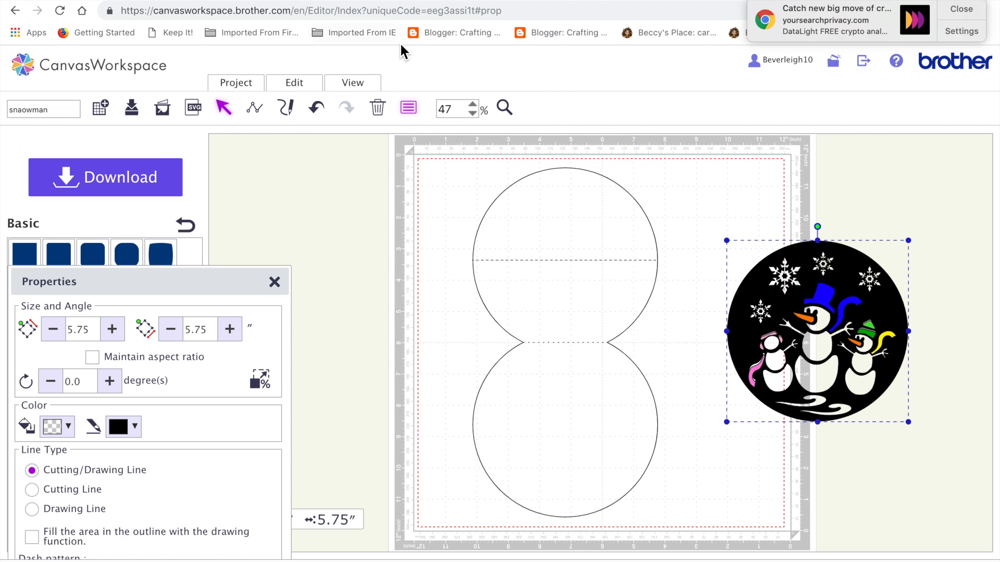
left_click(294, 84)
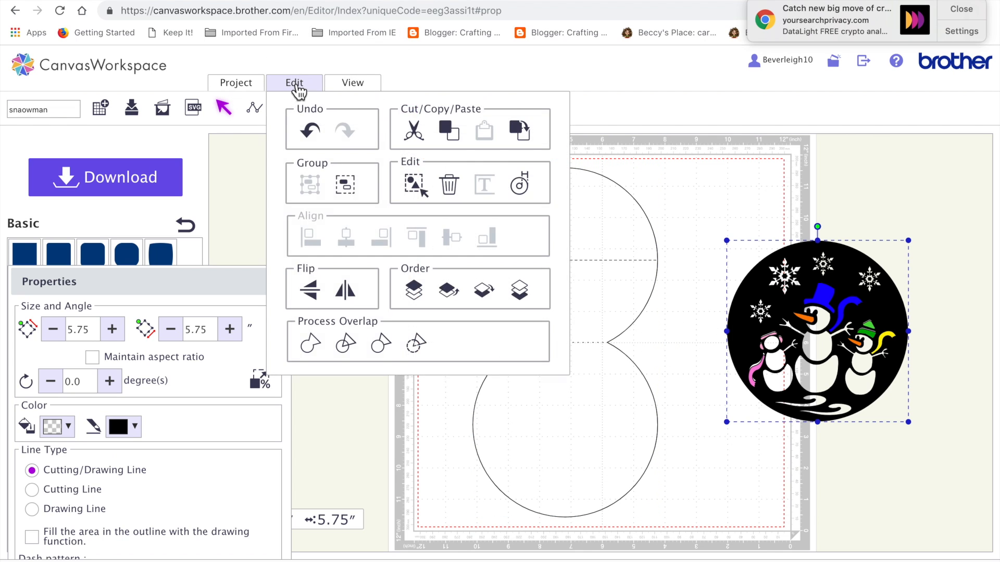
left_click(521, 186)
left_click_drag(339, 206, 330, 207)
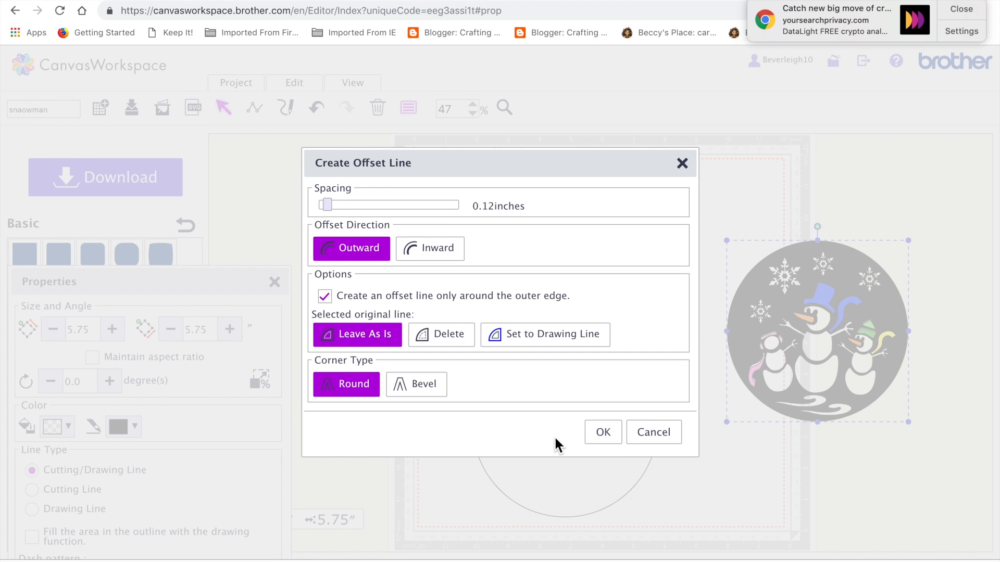
left_click(611, 433)
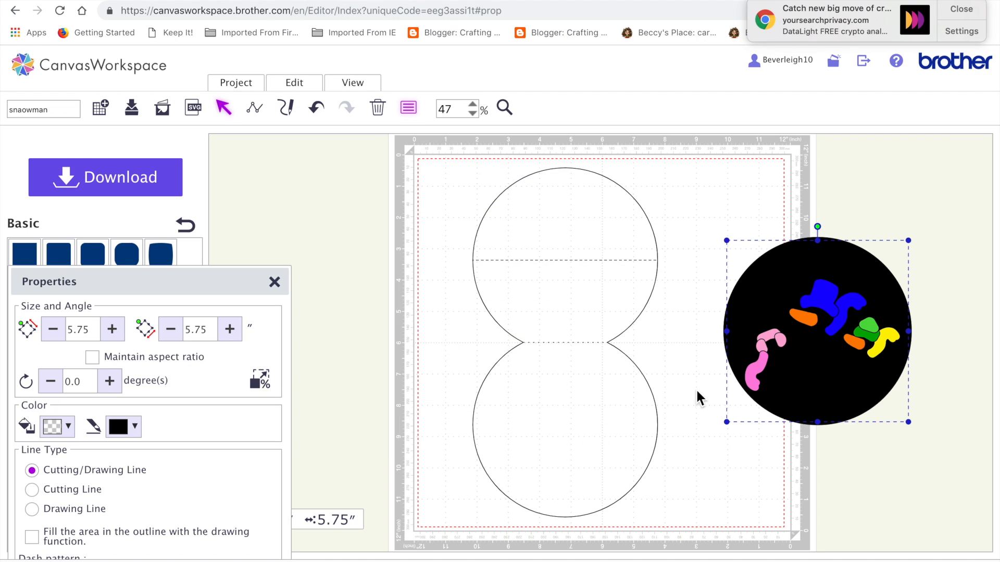
left_click(317, 110)
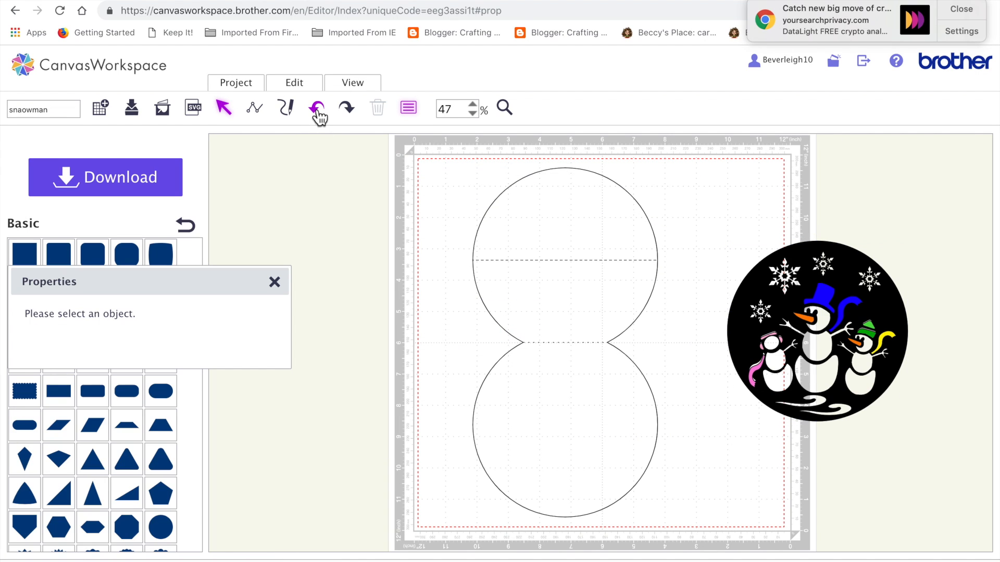
Step: Add a basic circle and size it to 5.91 inches with the aspect ratio maintained
left_click(811, 285)
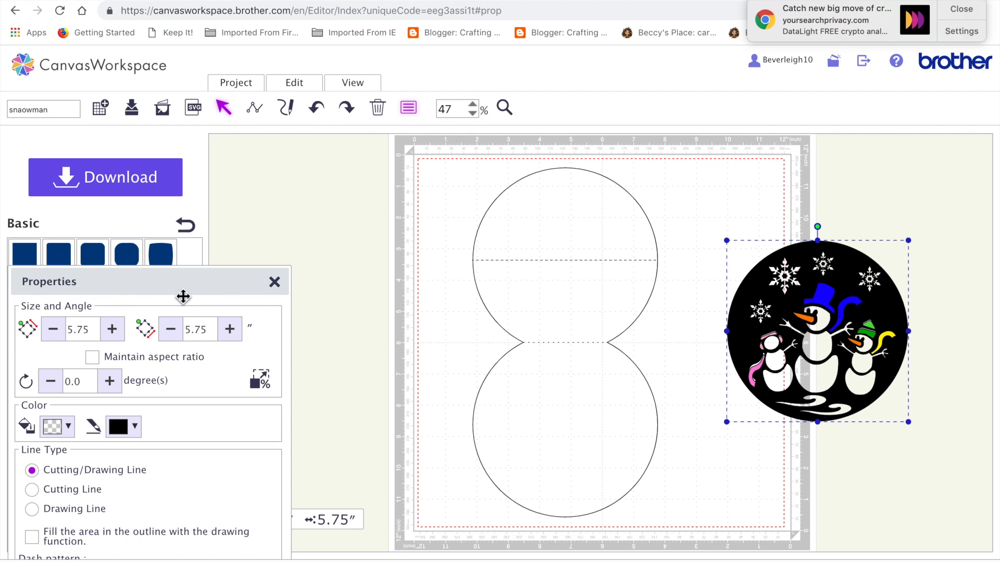
left_click_drag(180, 291, 178, 290)
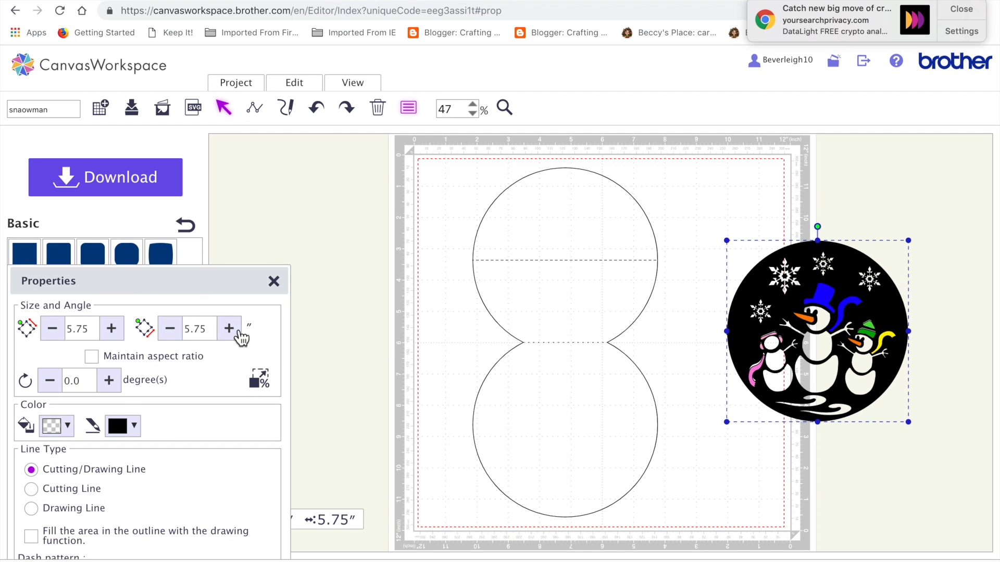
left_click(579, 259)
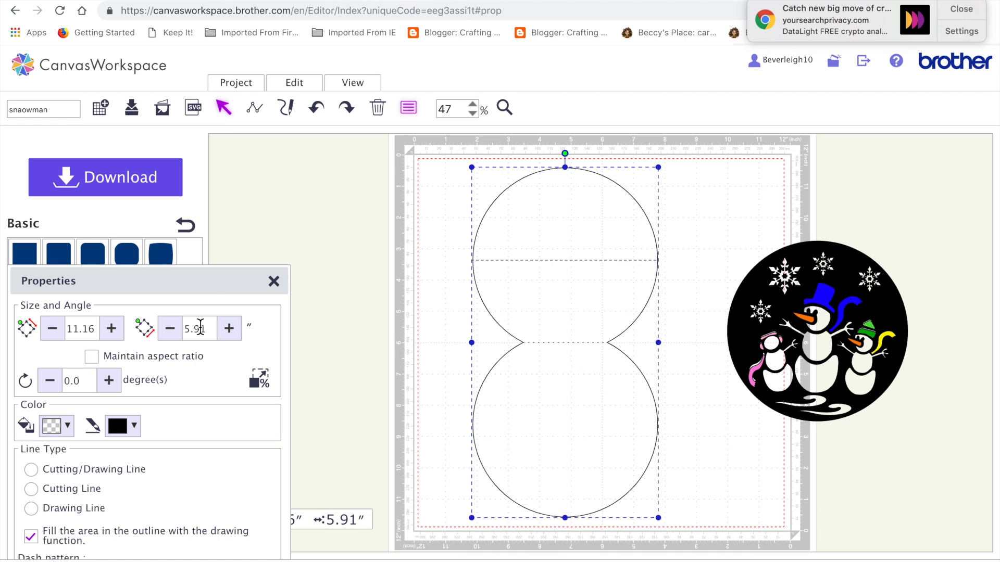
left_click(269, 222)
left_click_drag(212, 283, 191, 397)
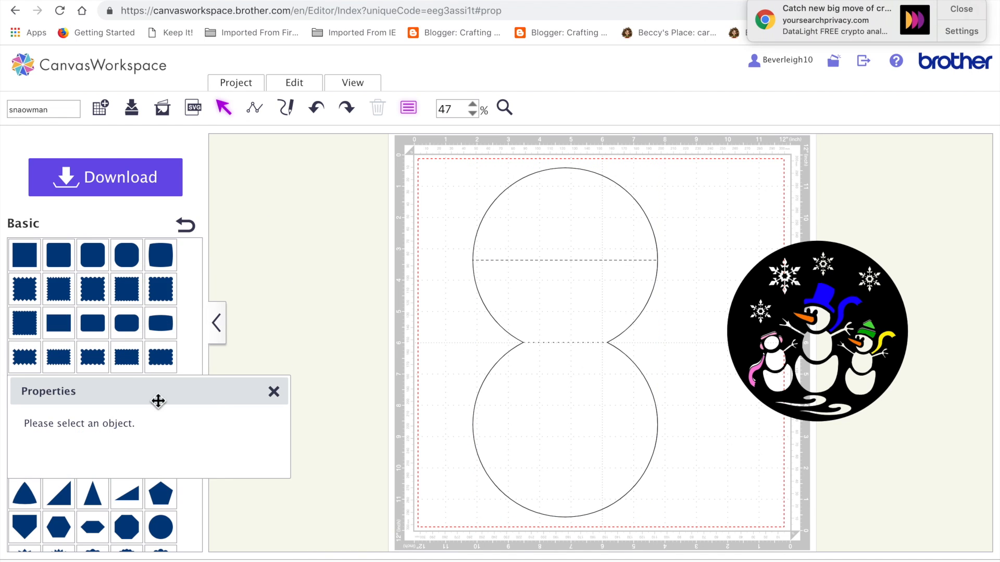
left_click_drag(125, 391, 210, 188)
left_click(165, 532)
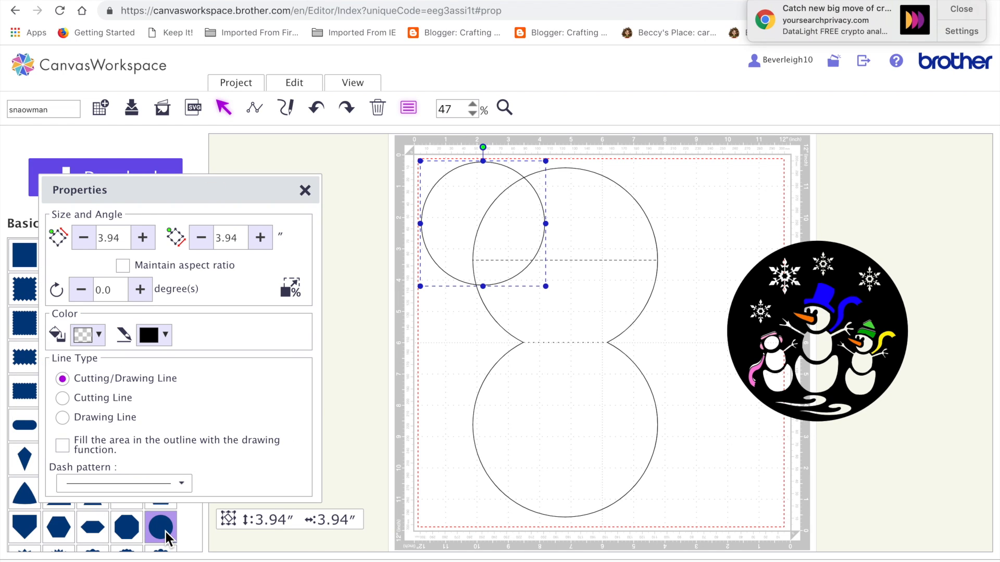
left_click(245, 243)
left_click(152, 267)
double_click(229, 238)
type("5")
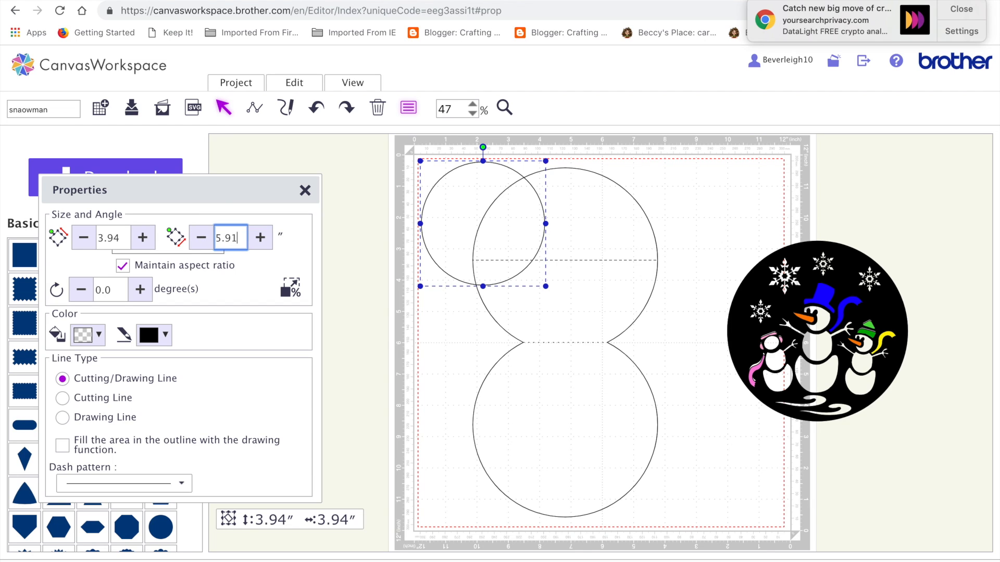
key("Return")
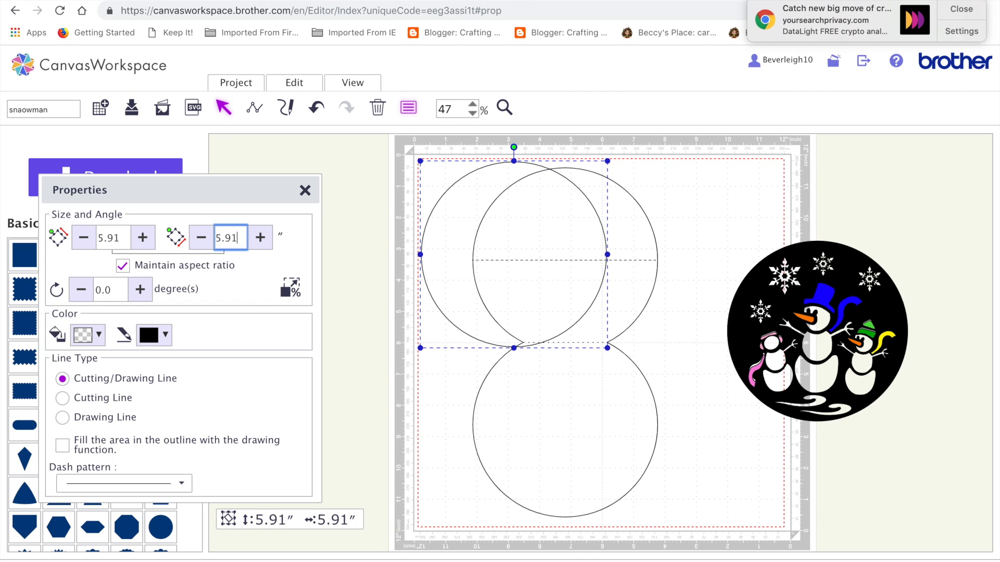
Step: Lay the new circle over the base's upper circle and move the snowman stencil off the mat area
left_click_drag(465, 191, 546, 206)
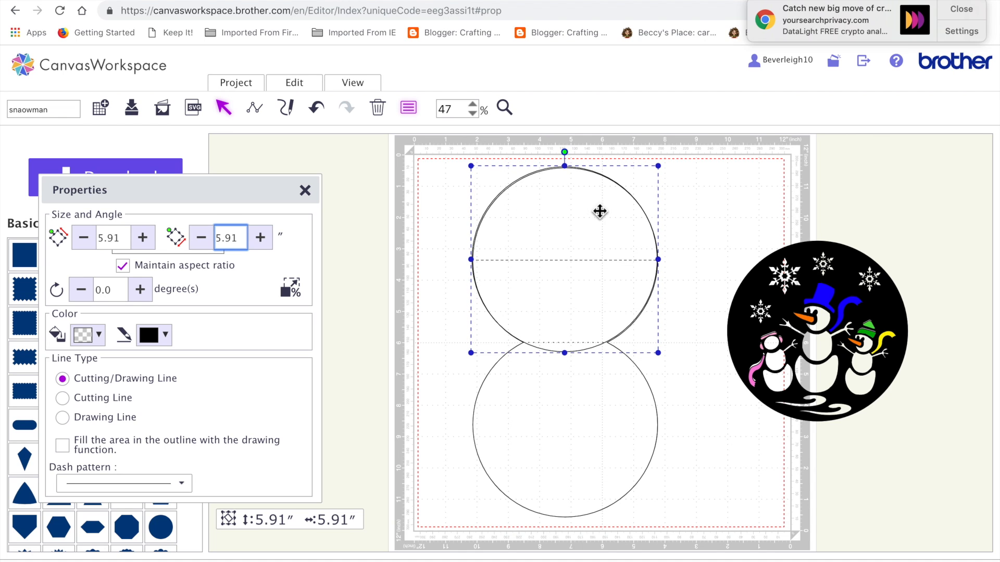
left_click_drag(761, 293, 845, 289)
left_click(594, 468)
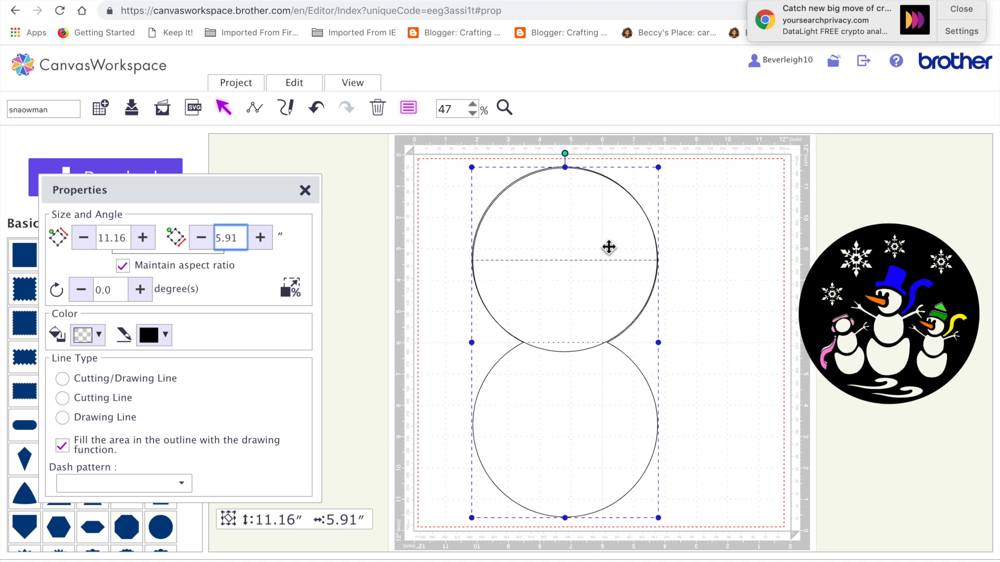
Step: Fill the new circle with bright blue and place it over the base's lower circle
left_click_drag(903, 344, 645, 346)
left_click(751, 326)
left_click(588, 328)
left_click_drag(588, 329, 585, 402)
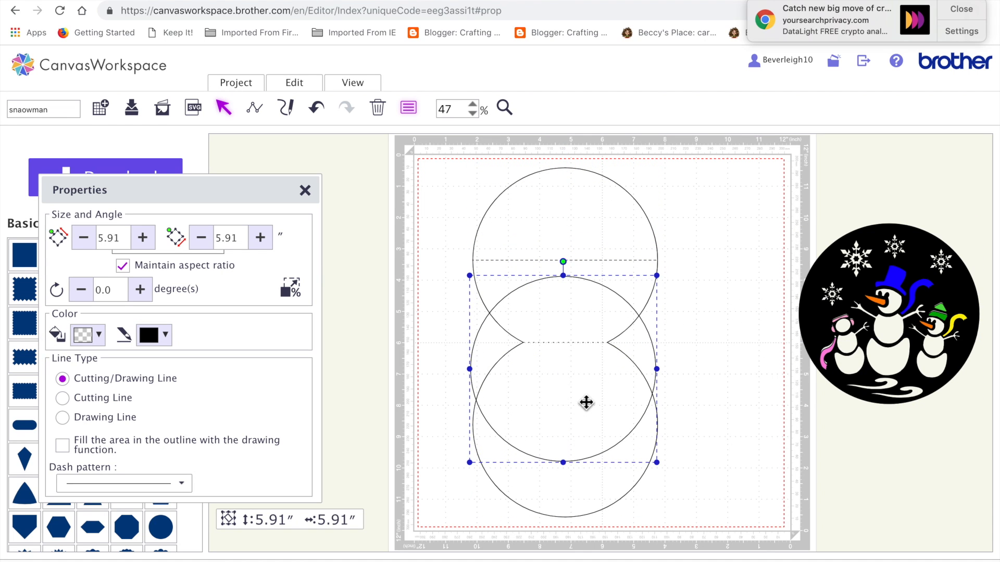
left_click(311, 95)
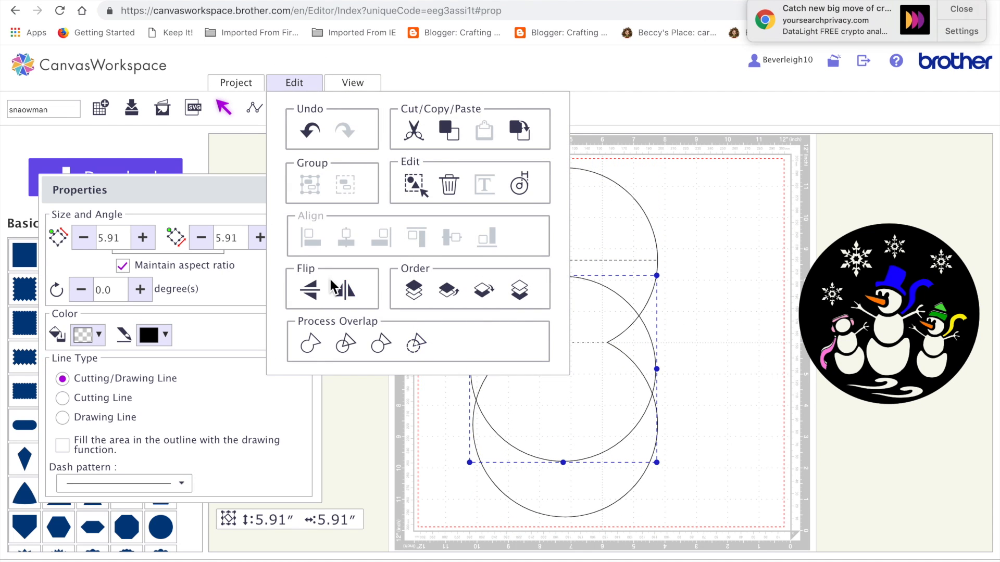
left_click(109, 339)
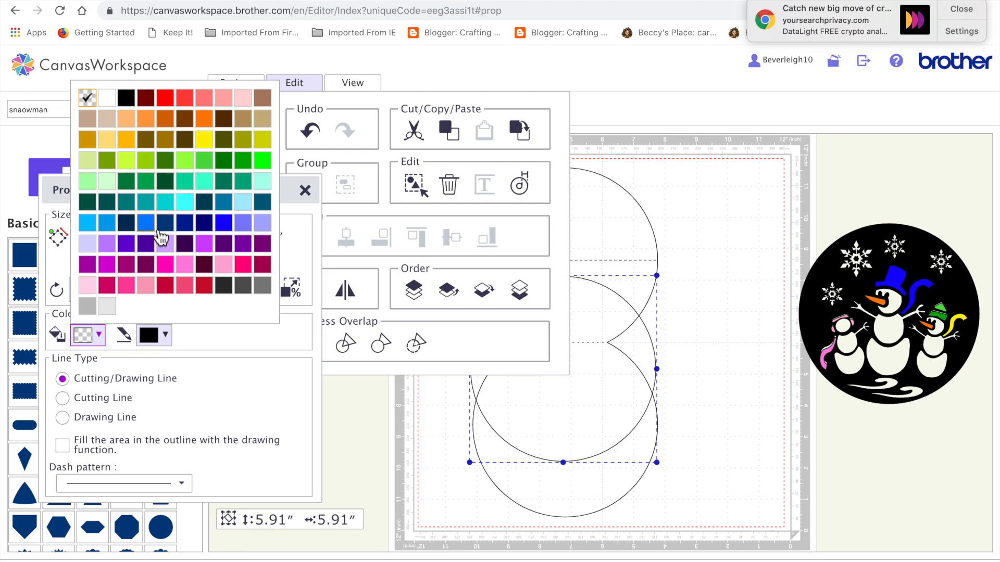
left_click(146, 222)
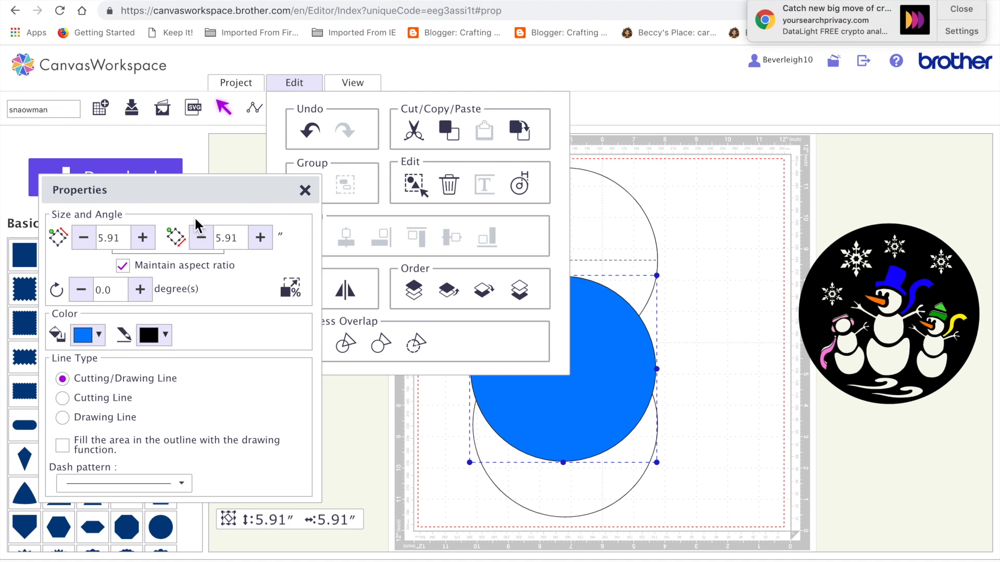
left_click(777, 171)
left_click_drag(536, 400, 538, 450)
Step: Bring the snowman stencil to the front and centre it over the blue circle on the base's lower circle
left_click_drag(836, 322, 711, 401)
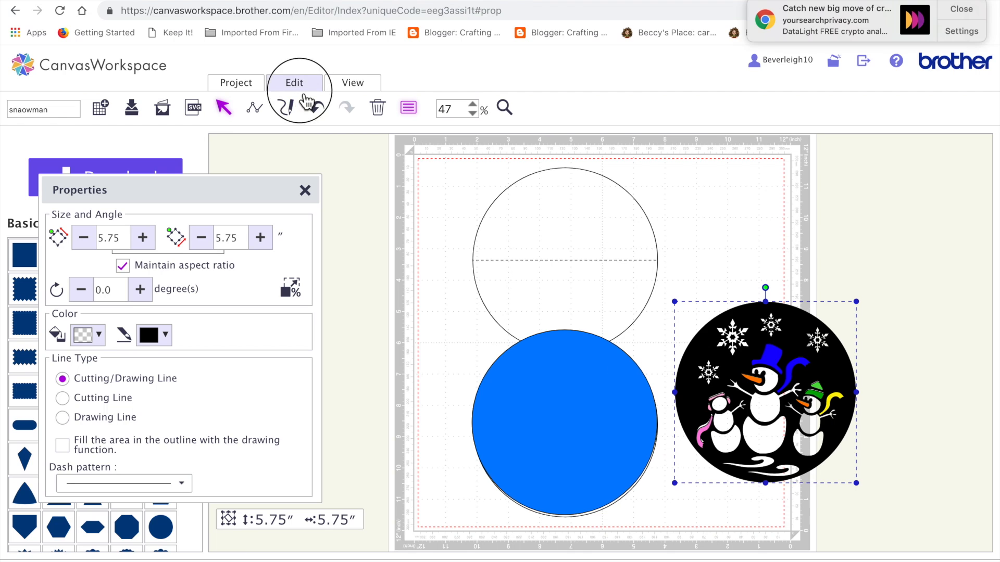
left_click(295, 84)
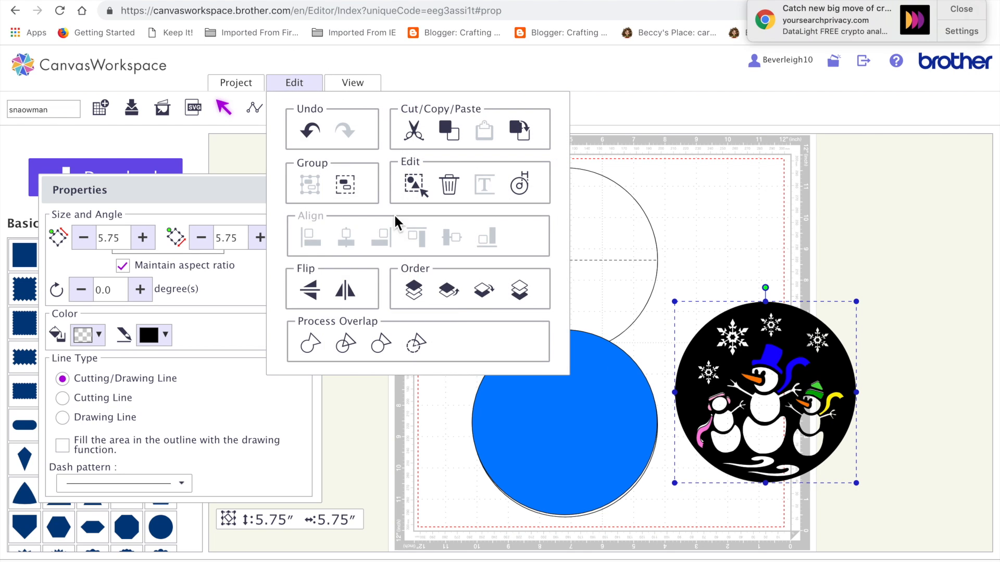
left_click(413, 290)
left_click(710, 355)
left_click_drag(710, 355, 509, 386)
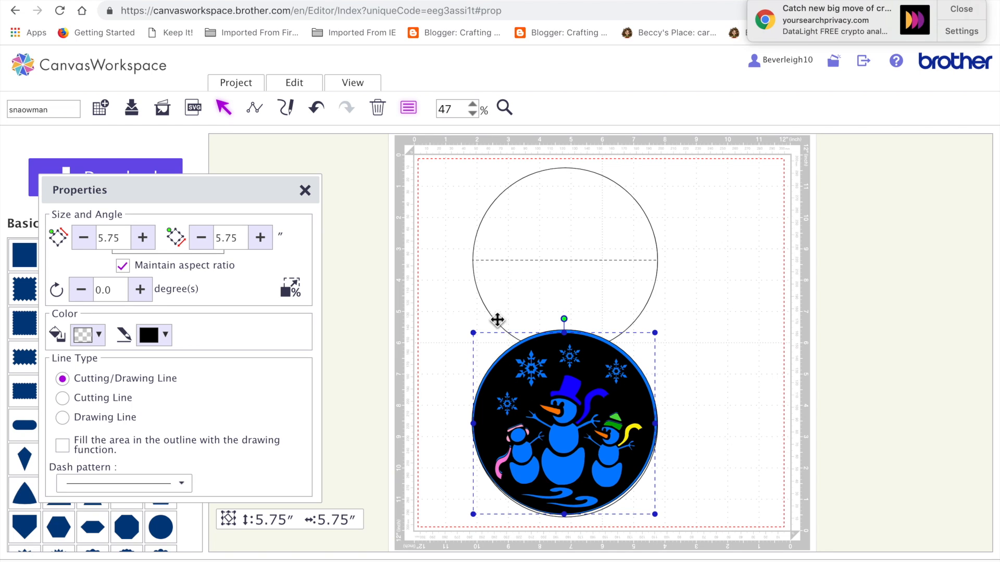
left_click(555, 323)
left_click(687, 384)
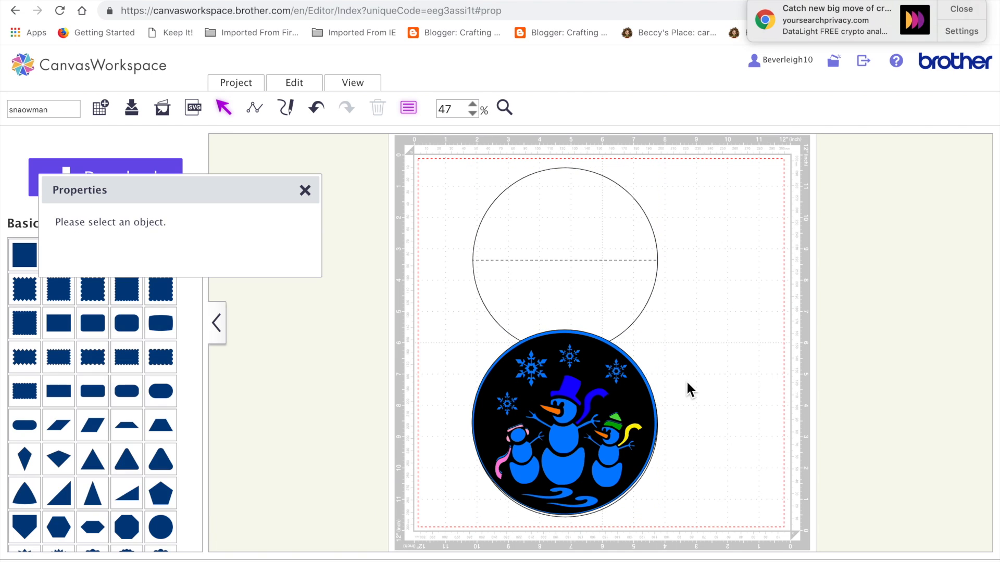
Step: Remove the blue fill from the backing circle and adjust the snowman stencil's position within its outline
left_click(654, 407)
left_click(104, 339)
left_click(92, 99)
left_click(740, 383)
left_click(640, 428)
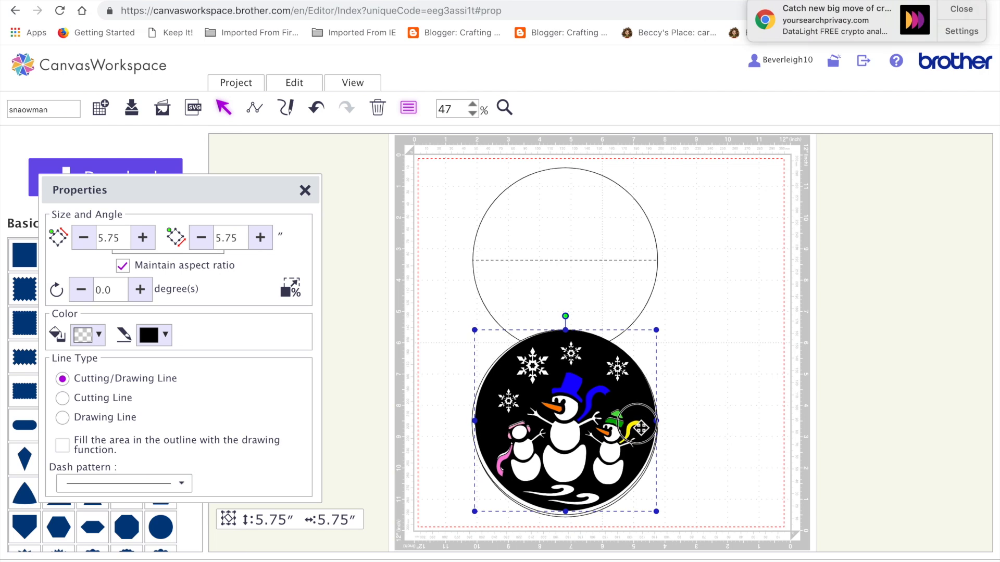
left_click(771, 423)
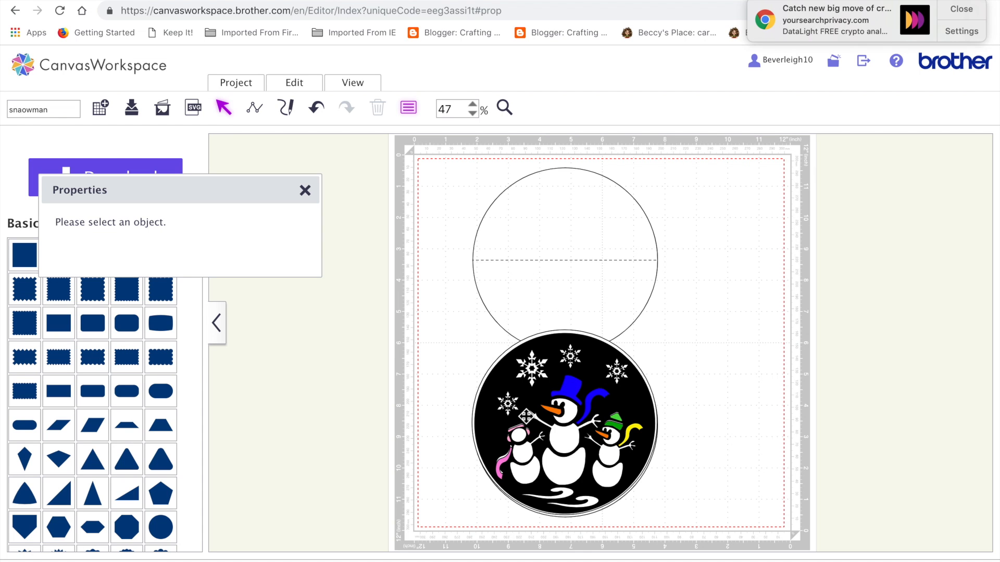
Step: Try to ungroup the snowman stencil and move its black background away from the coloured pieces
left_click_drag(607, 400, 696, 280)
left_click(293, 84)
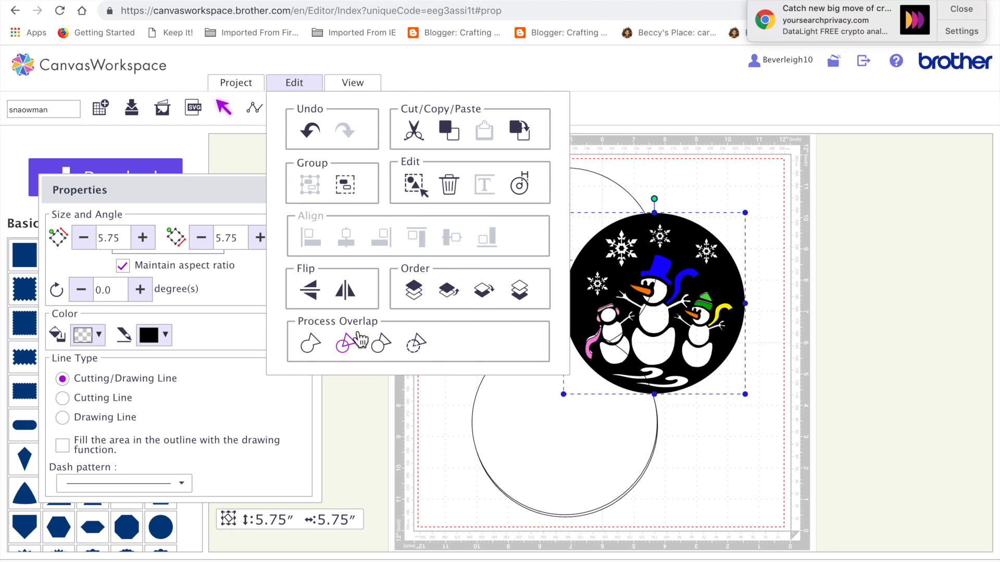
left_click(357, 187)
left_click_drag(714, 287, 603, 343)
left_click(714, 484)
Step: Move the coloured pieces up, open their group for editing, and select the two larger snowmen's hats, noses and scarves
left_click_drag(674, 303, 691, 214)
double_click(691, 214)
mouse_move(291, 92)
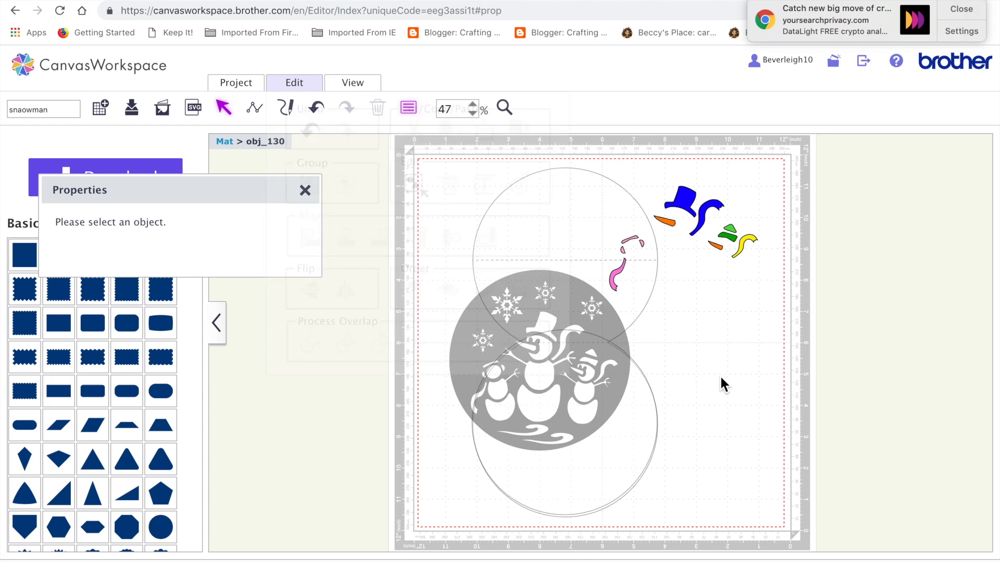
left_click_drag(649, 171, 774, 324)
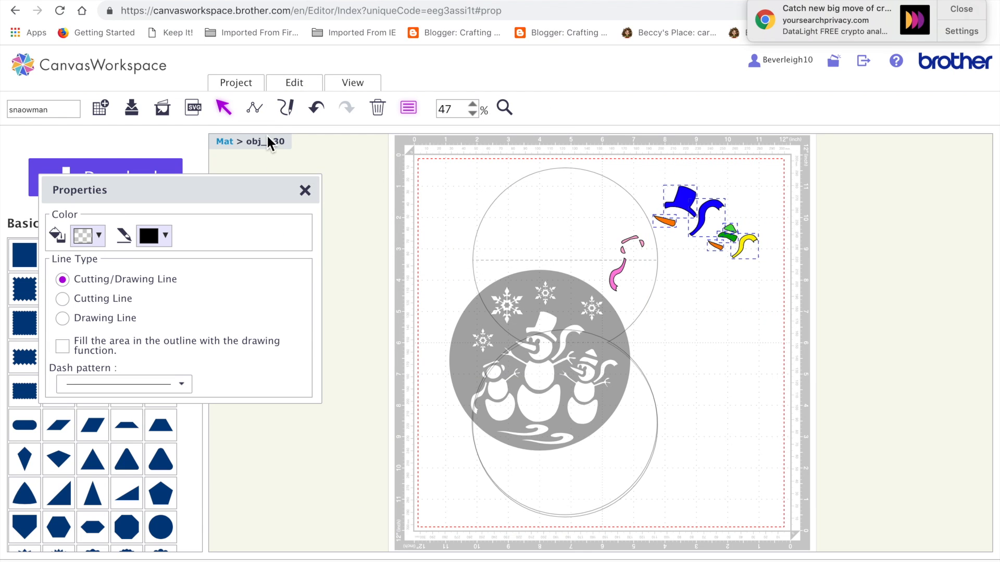
Step: Undo the ungrouping and piece moves, restore the backing circle's unfilled look, and select the whole snowman stencil
left_click(317, 109)
left_click(317, 110)
left_click(317, 110)
left_click(317, 109)
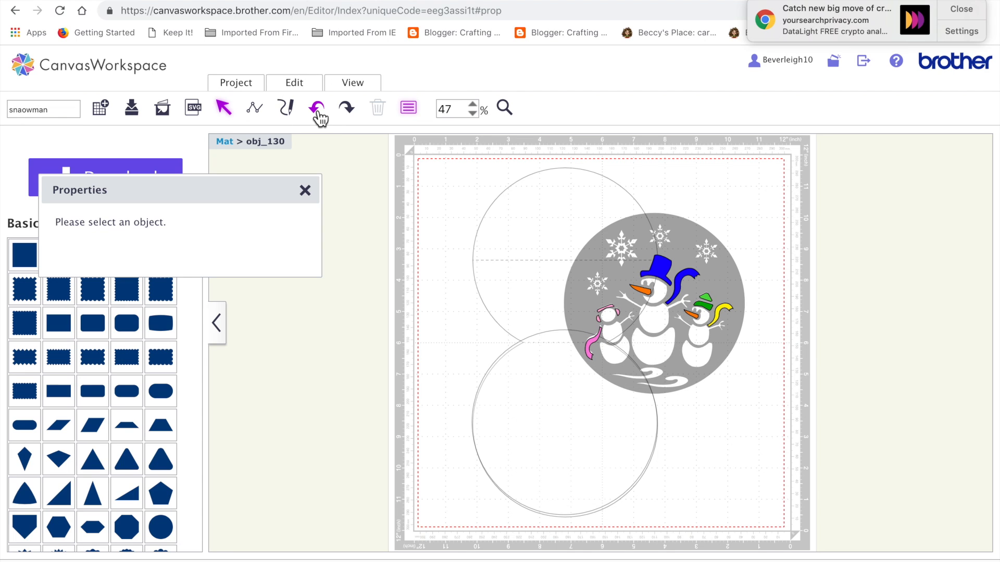
left_click(317, 110)
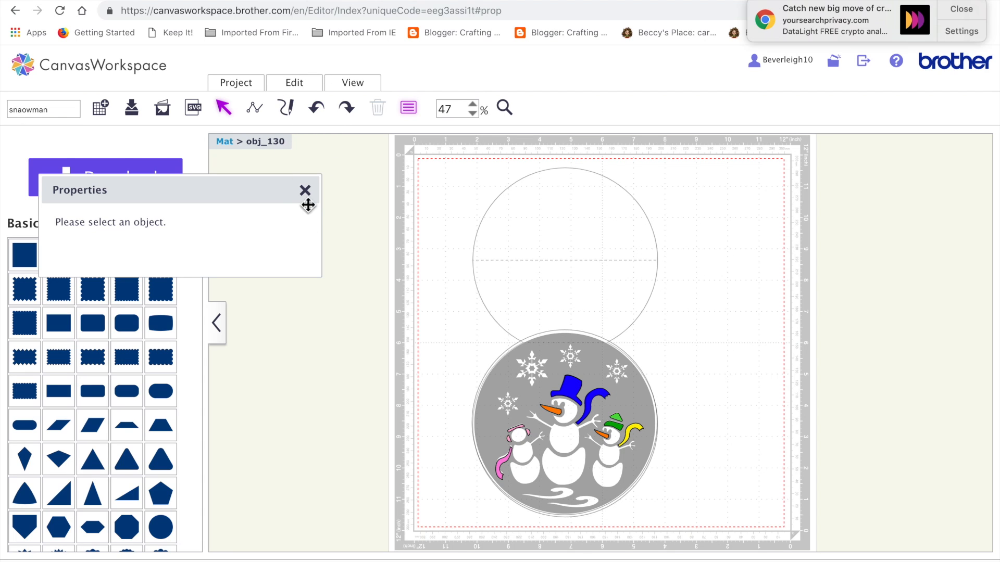
left_click(305, 190)
left_click(314, 111)
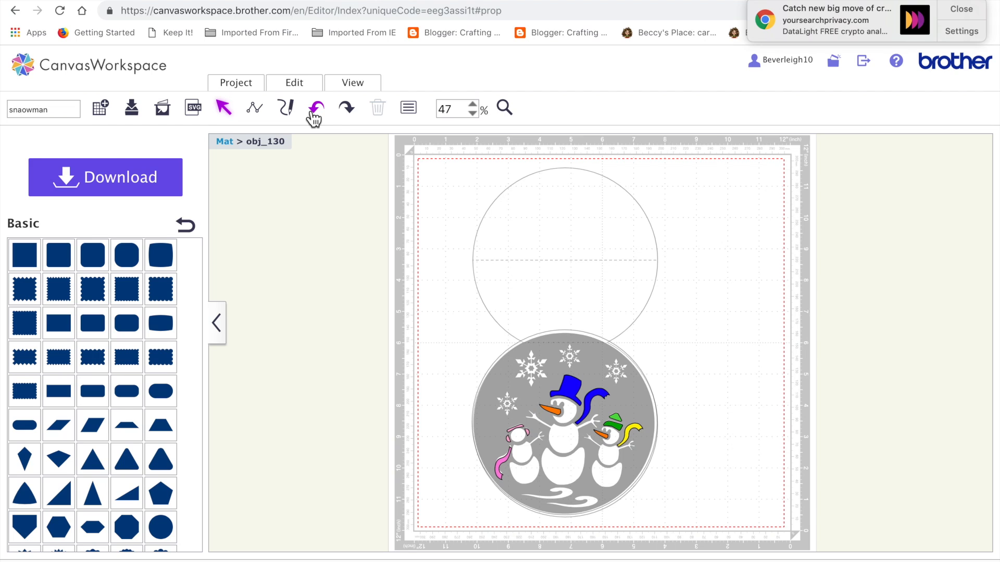
left_click(323, 113)
left_click(467, 312)
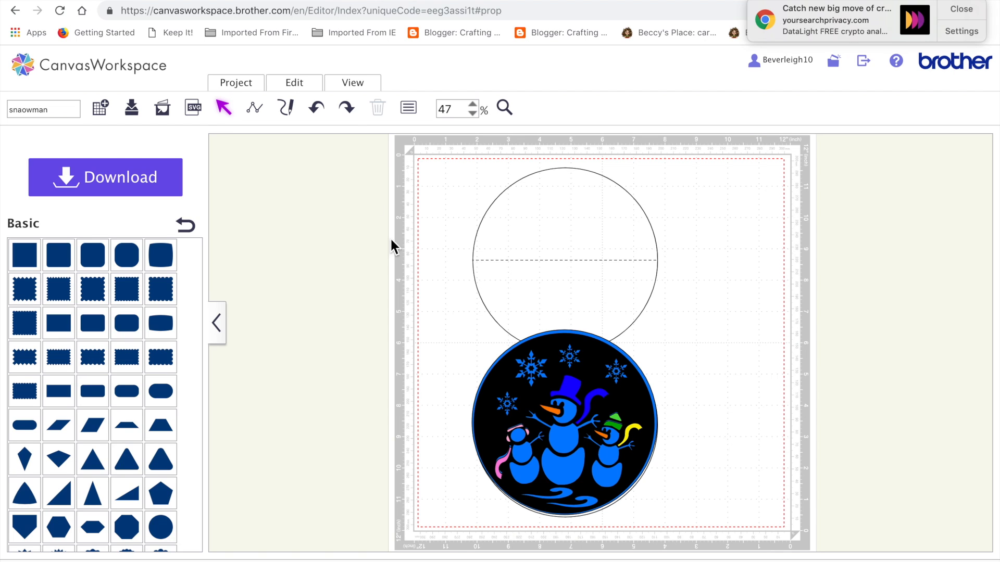
left_click(346, 108)
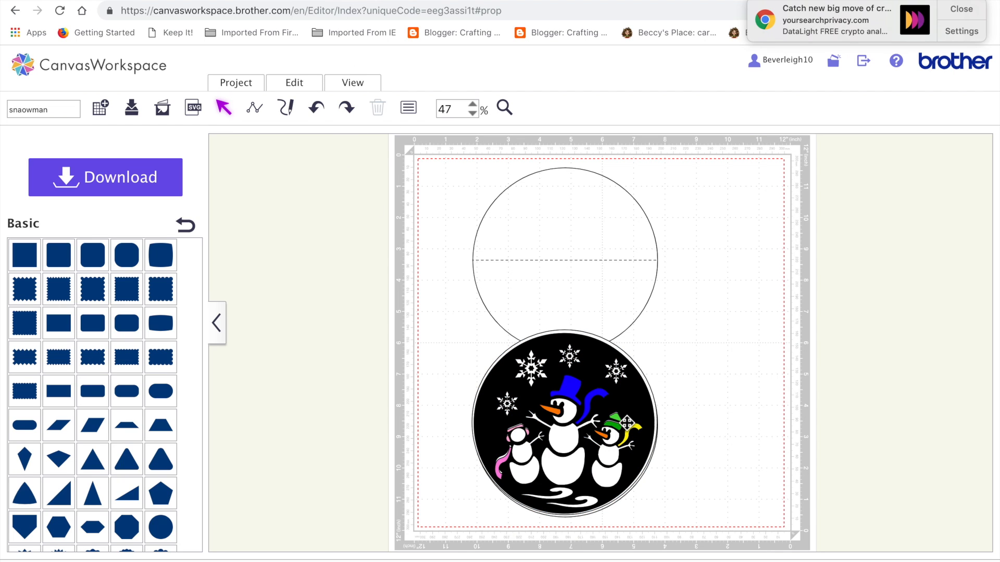
left_click(627, 422)
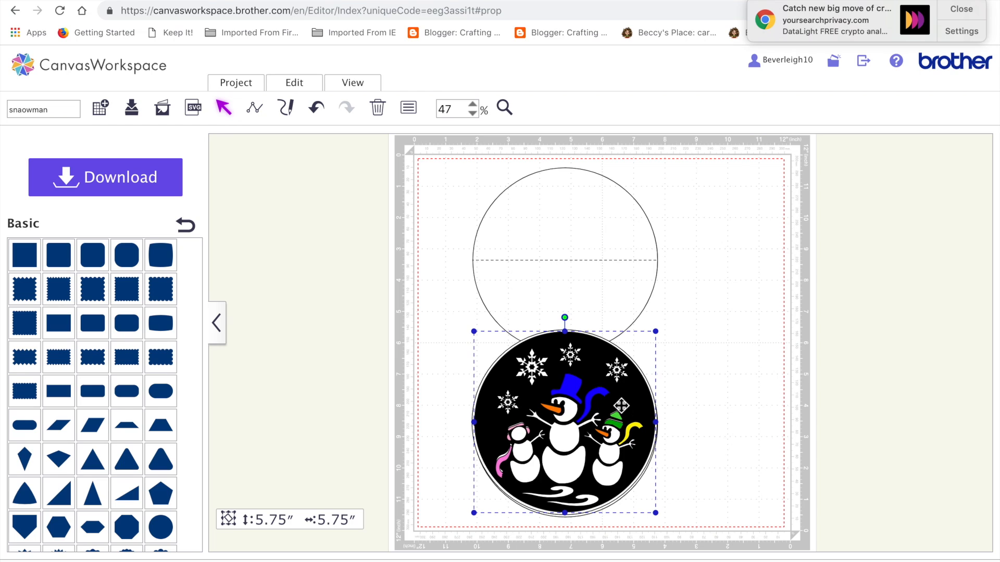